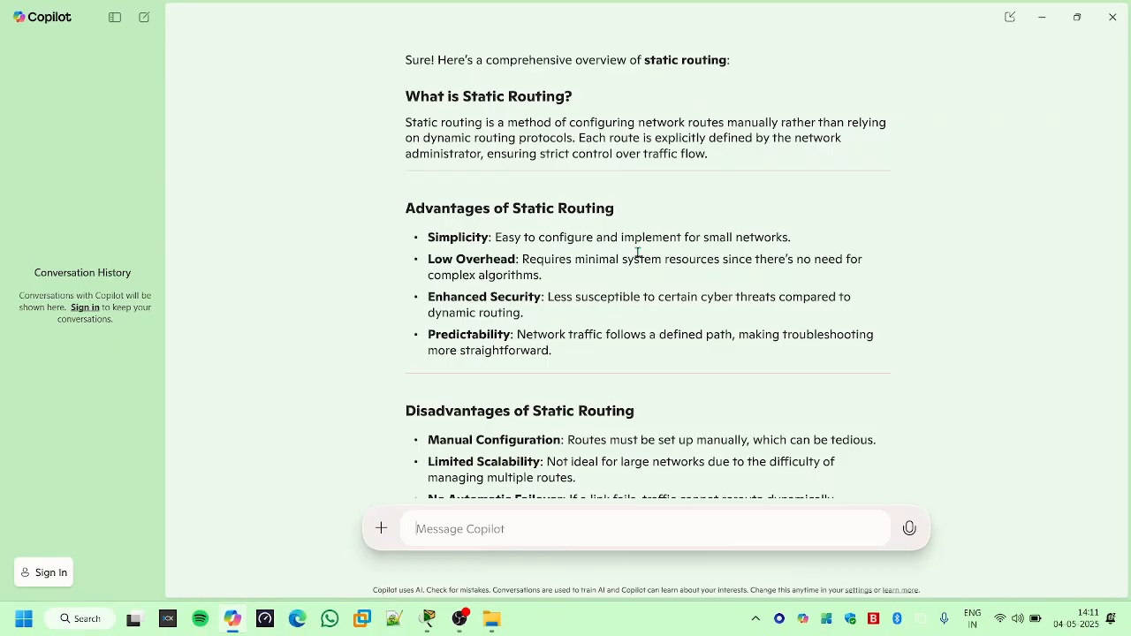
- View the three-router static topology in Cisco Packet Tracer and read Copilot's sections on static routing's advantages and disadvantages
left_click(430, 621)
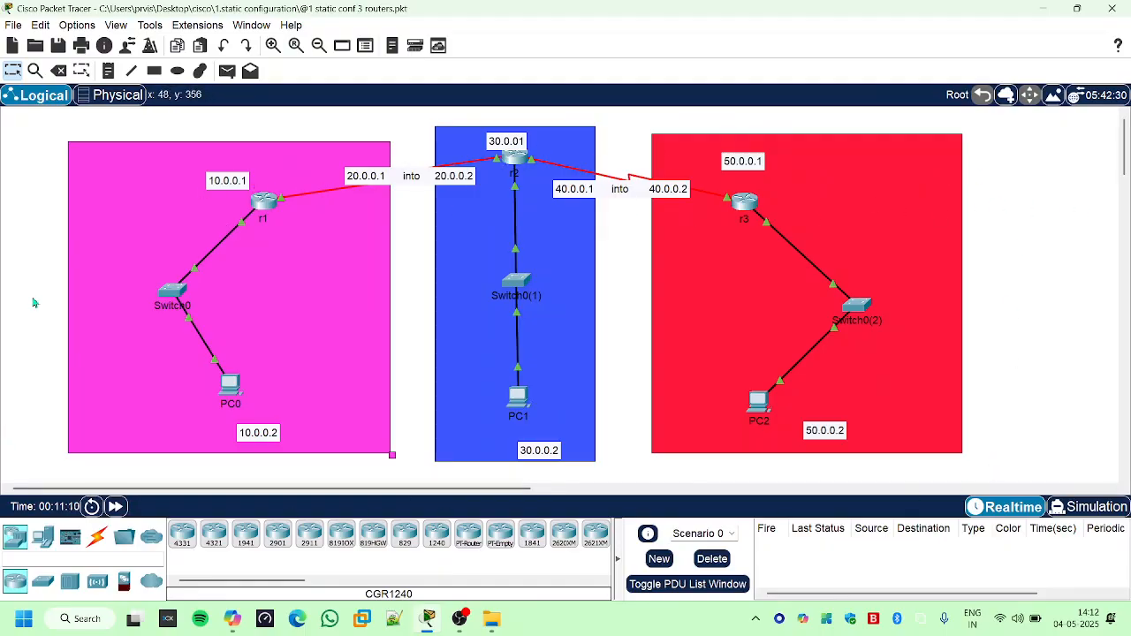
left_click(1041, 14)
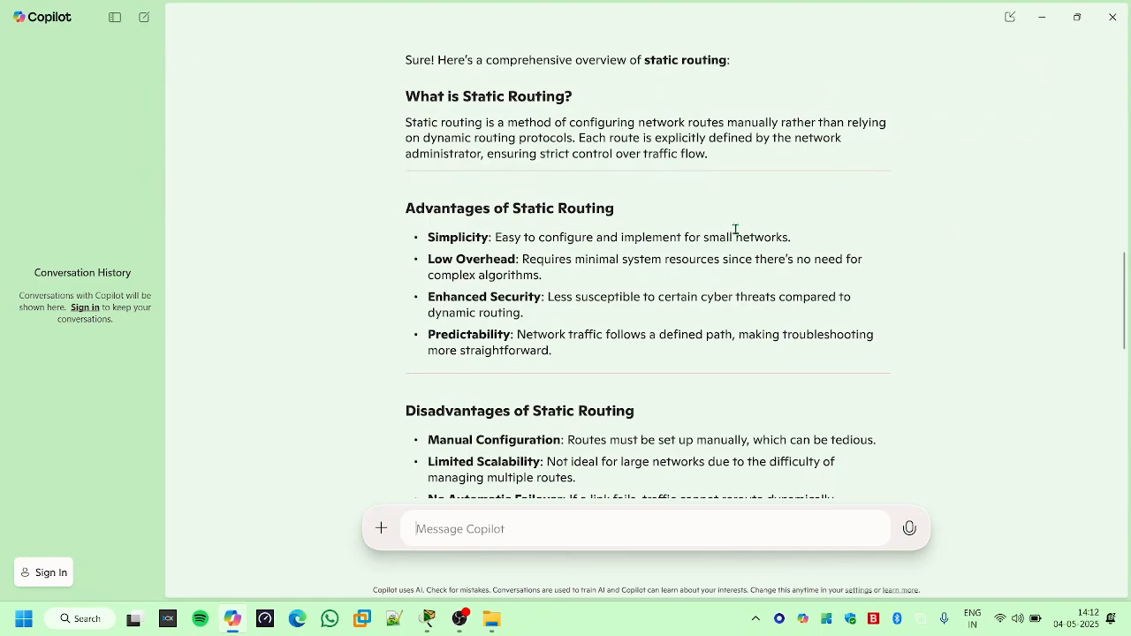
scroll(733, 230, "down", 3)
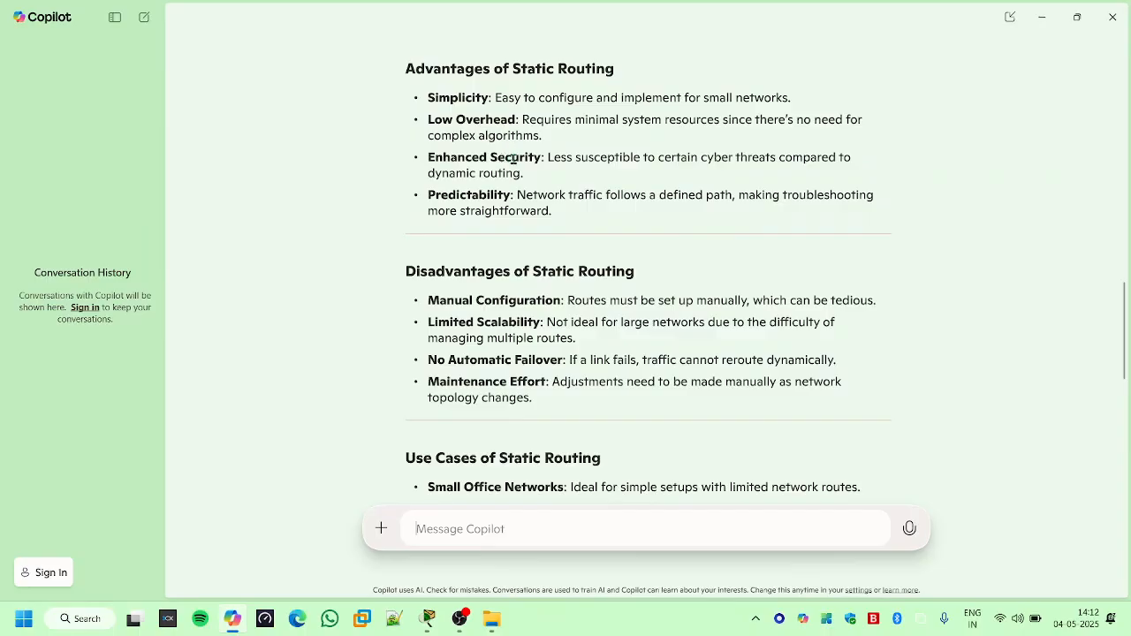
scroll(415, 265, "down", 1)
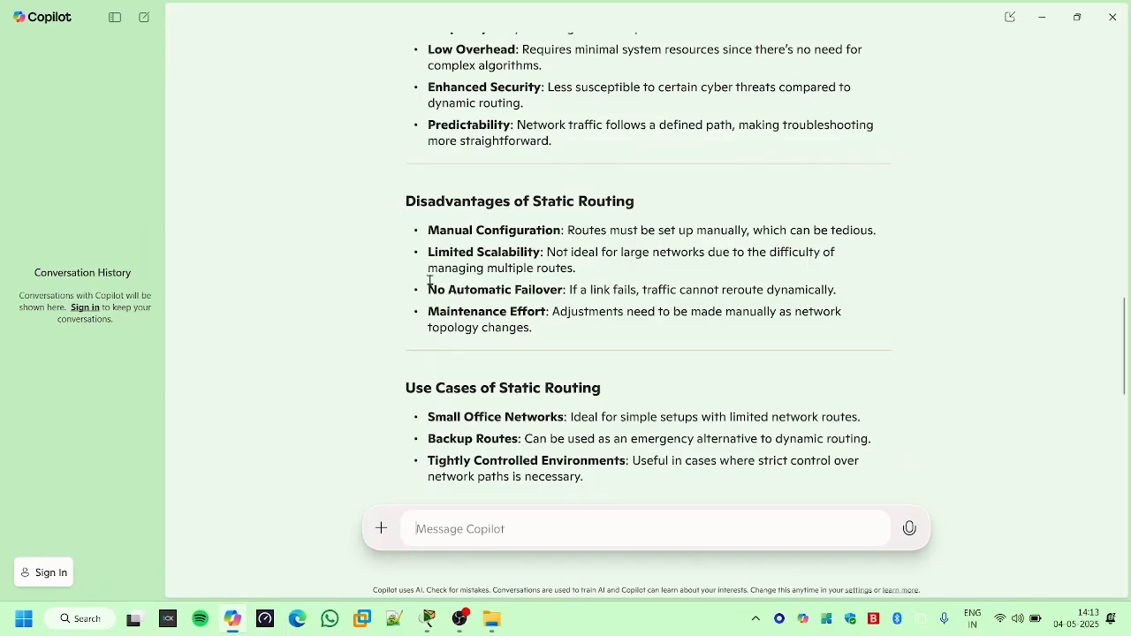
scroll(430, 278, "down", 1)
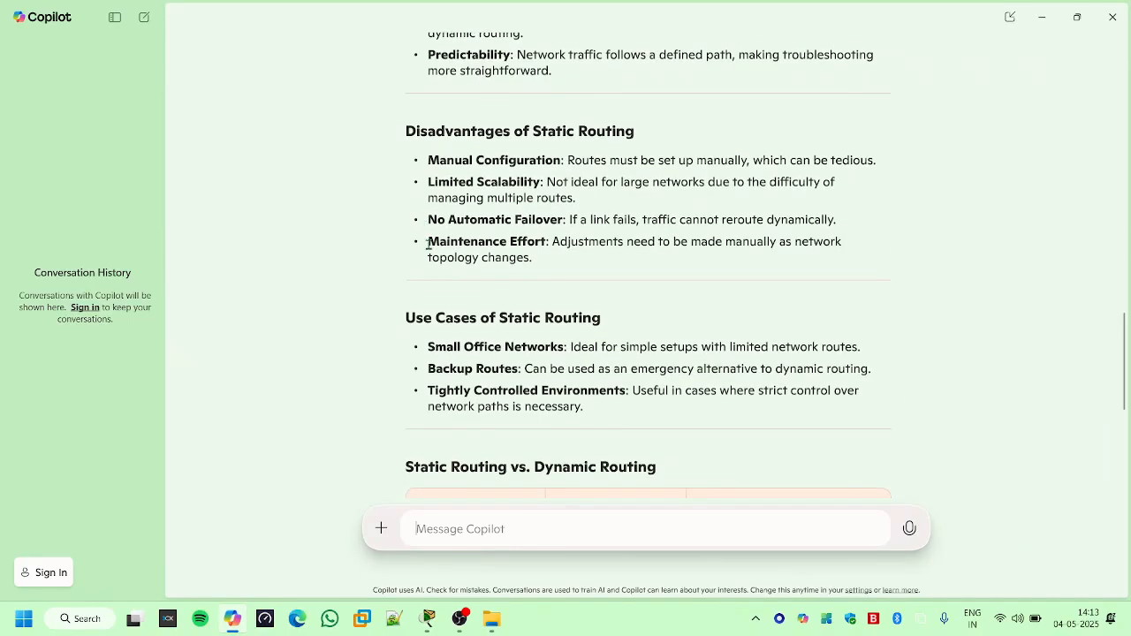
left_click_drag(430, 243, 558, 245)
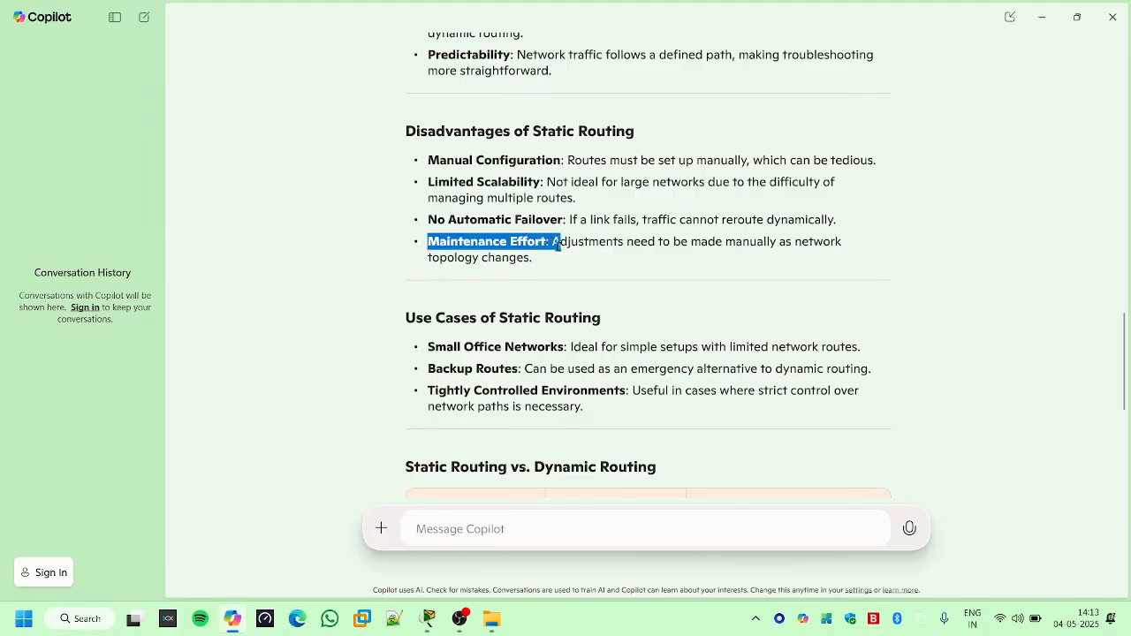
left_click_drag(707, 243, 842, 245)
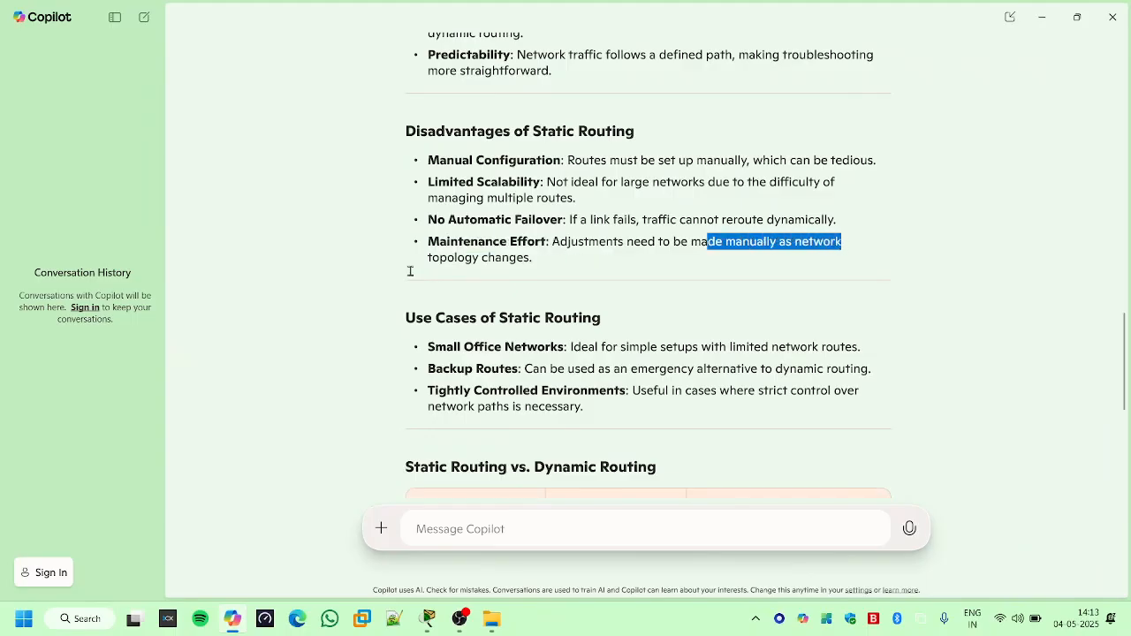
left_click(536, 274)
- Read the use cases of static routing, highlighting the Small Office Networks and Backup Routes entries
scroll(533, 276, "down", 2)
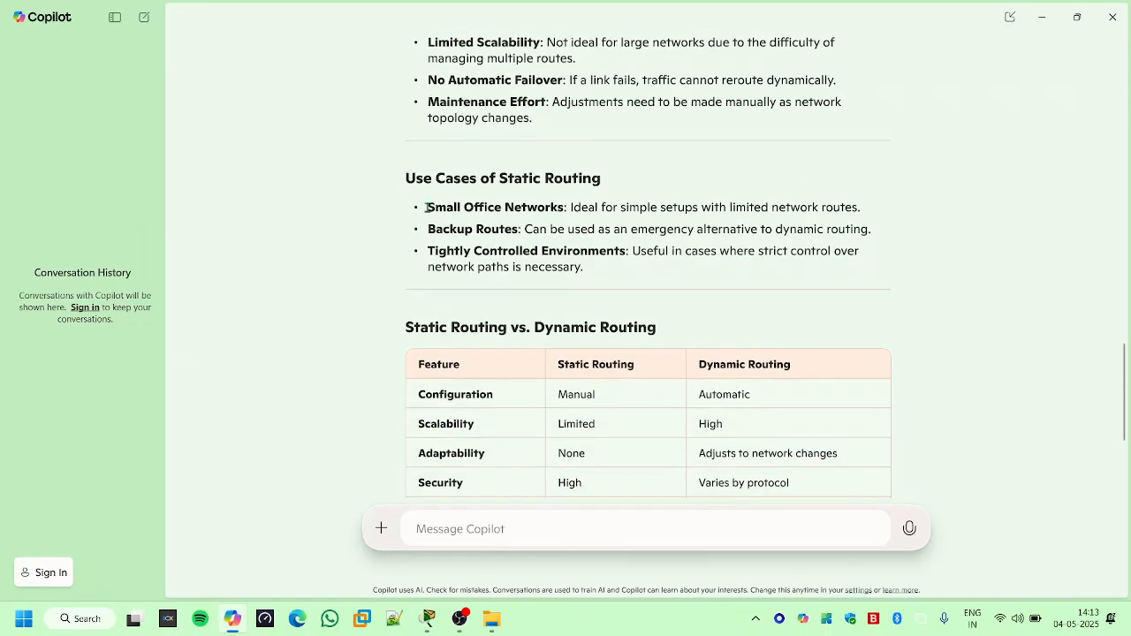
left_click_drag(462, 179, 612, 188)
left_click_drag(430, 208, 574, 208)
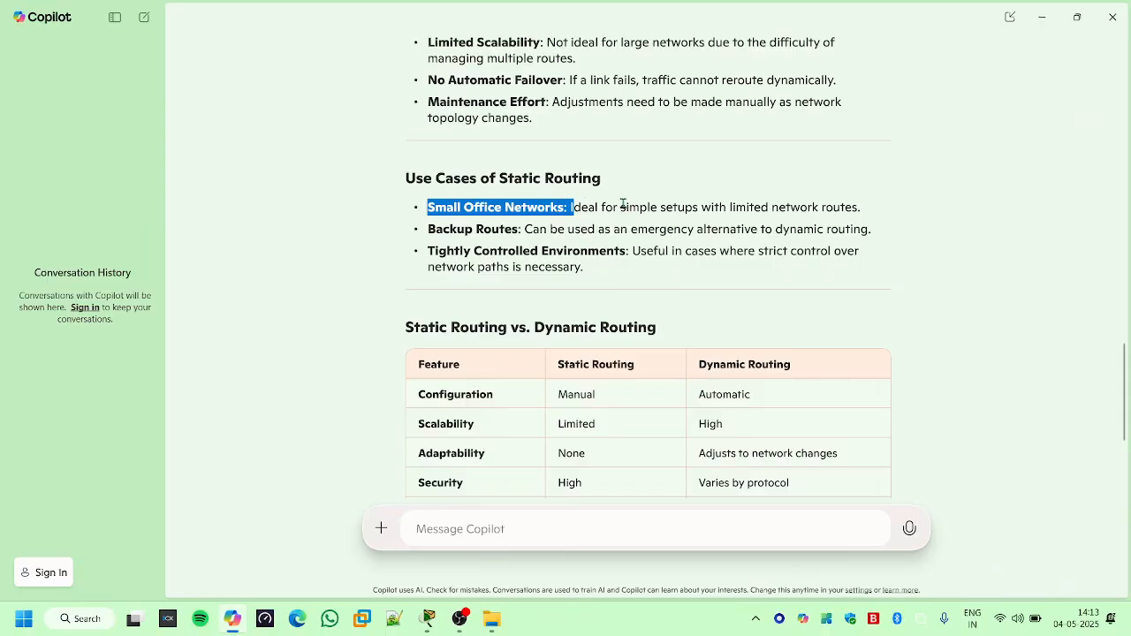
left_click_drag(598, 209, 868, 205)
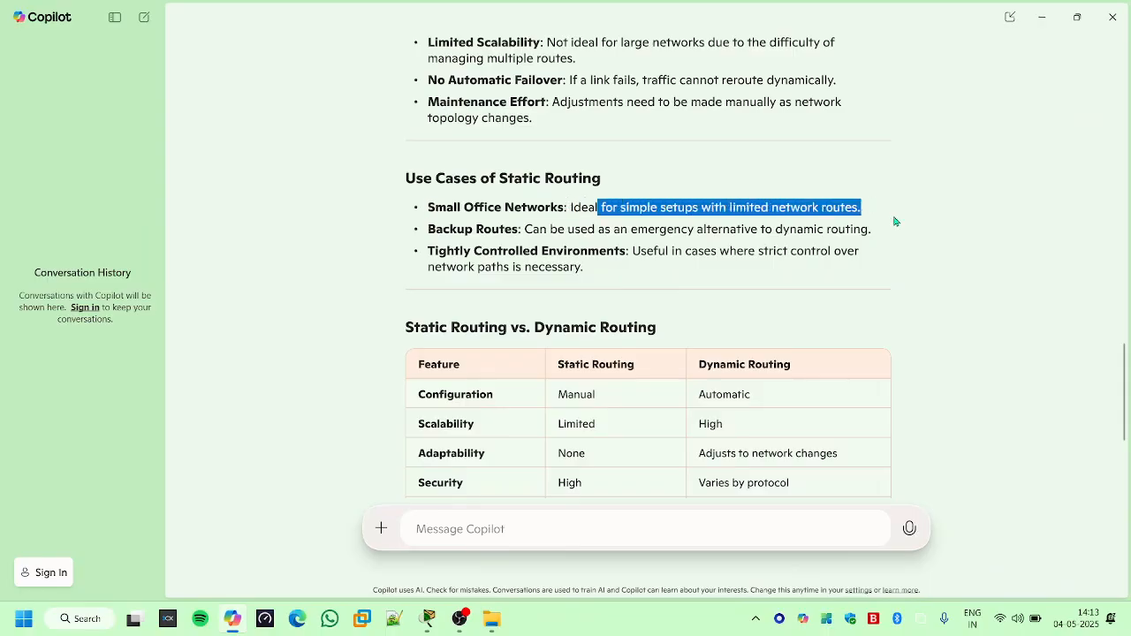
left_click(422, 227)
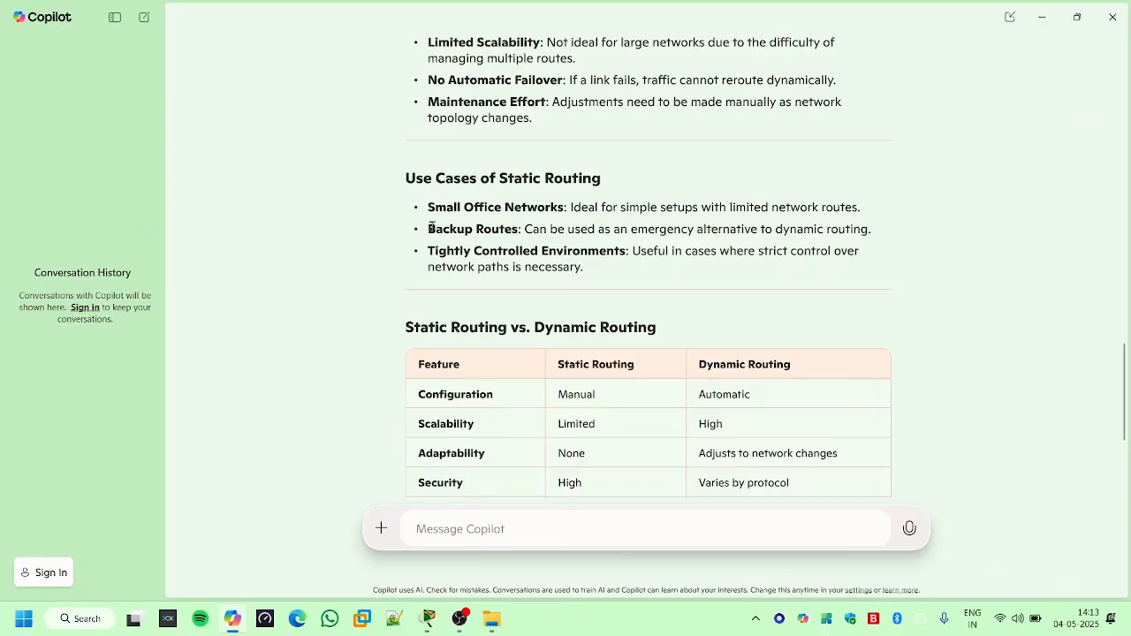
left_click_drag(428, 229, 826, 228)
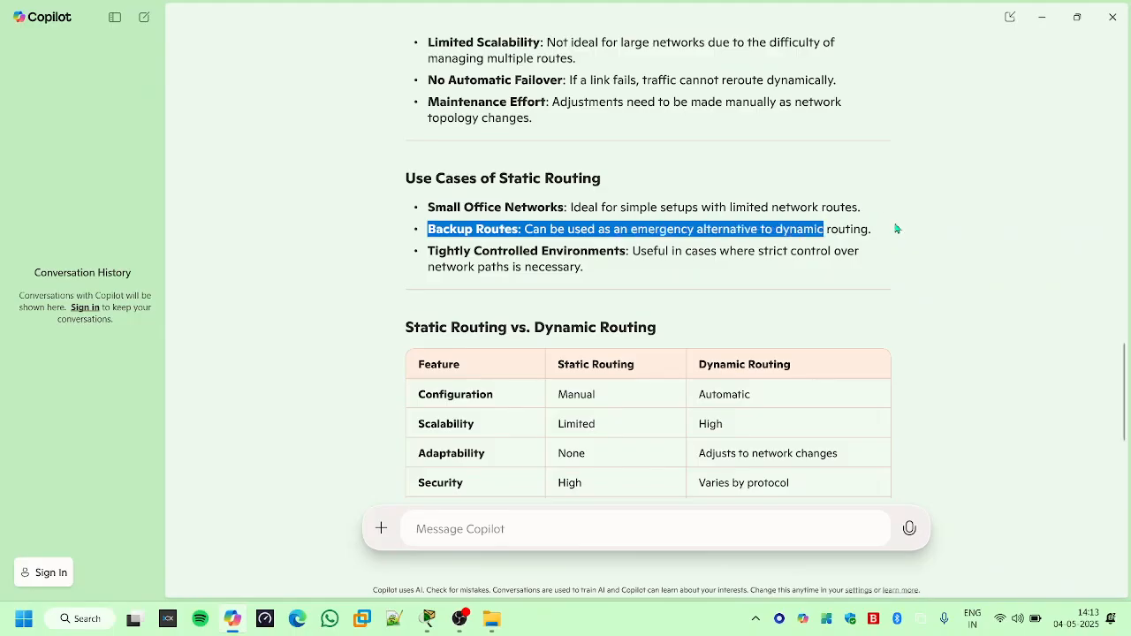
- Examine the Static Routing vs. Dynamic Routing comparison table, highlighting its heading and the Configuration row
scroll(454, 231, "down", 2)
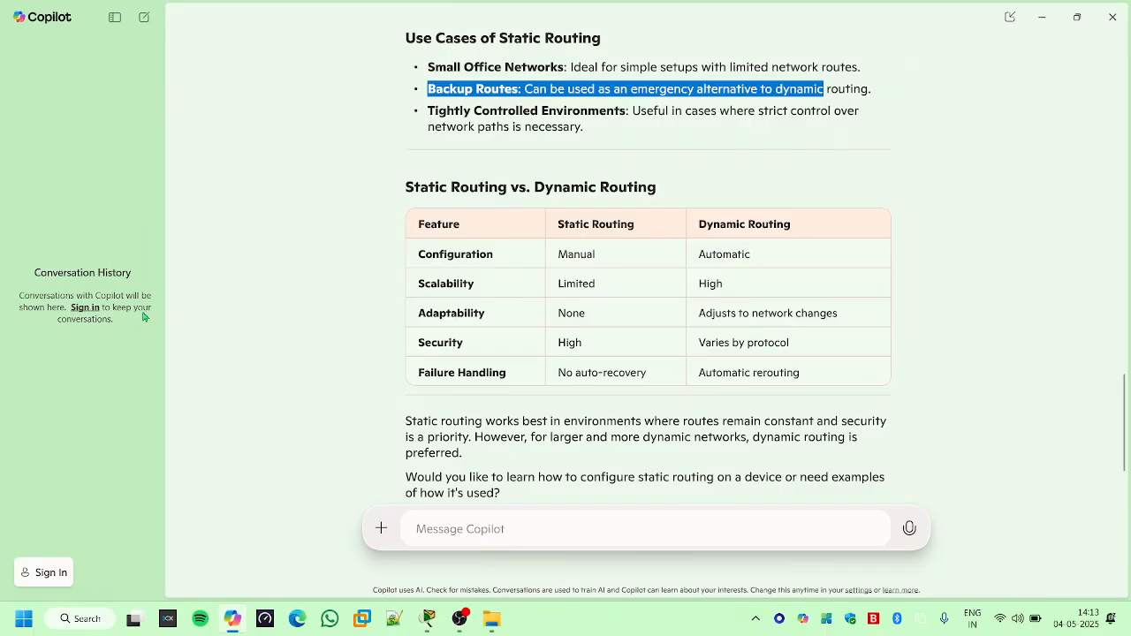
left_click_drag(413, 187, 691, 179)
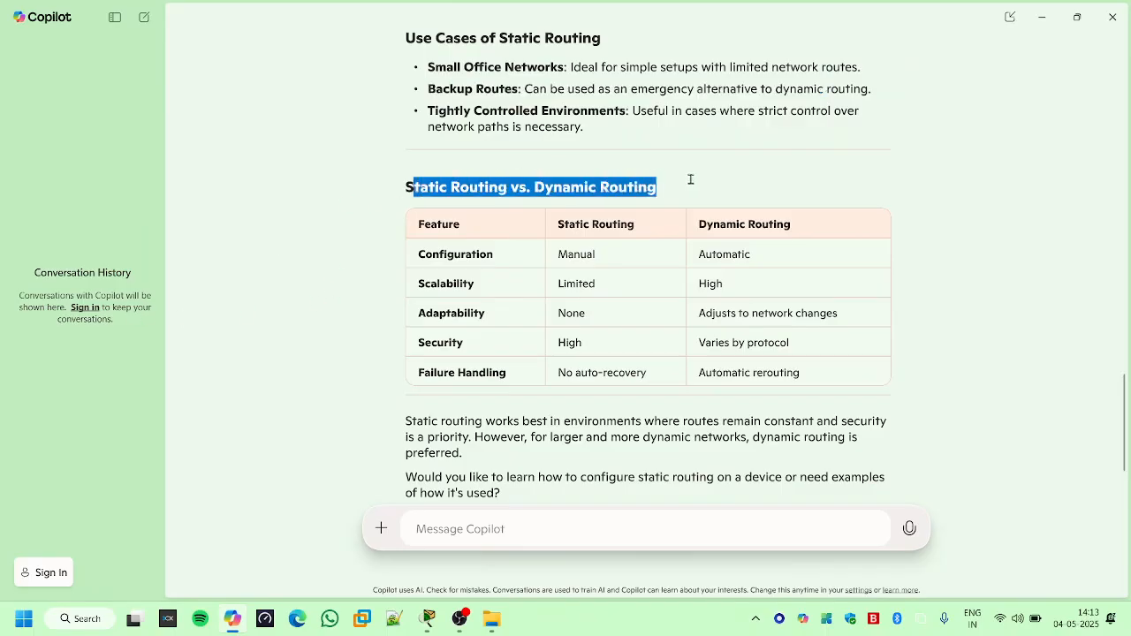
left_click(526, 244)
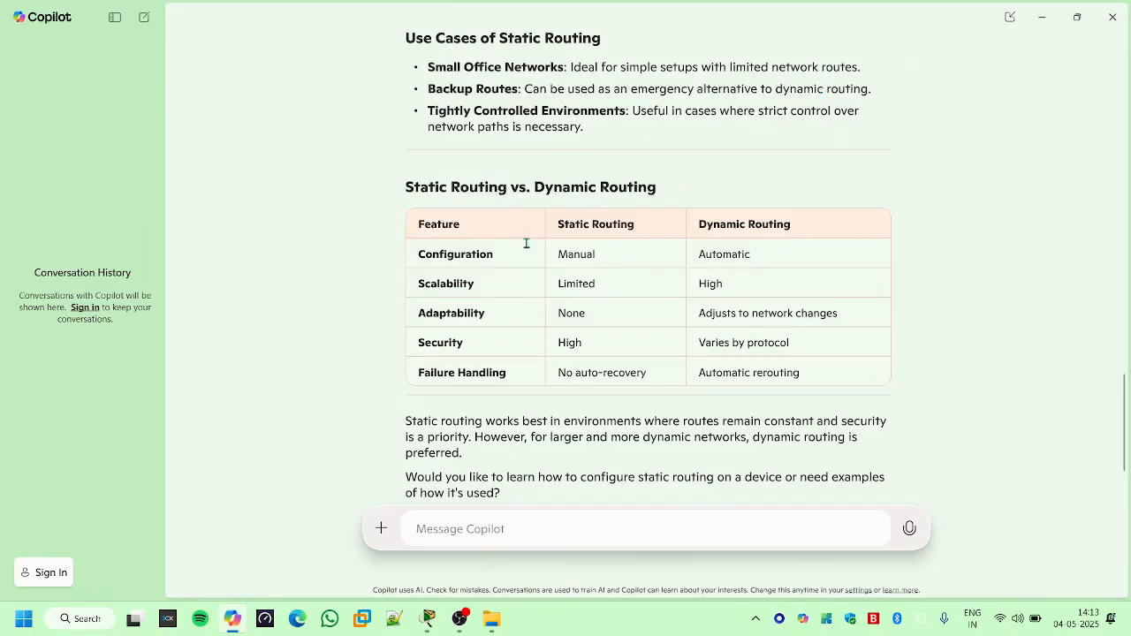
left_click_drag(569, 248, 769, 259)
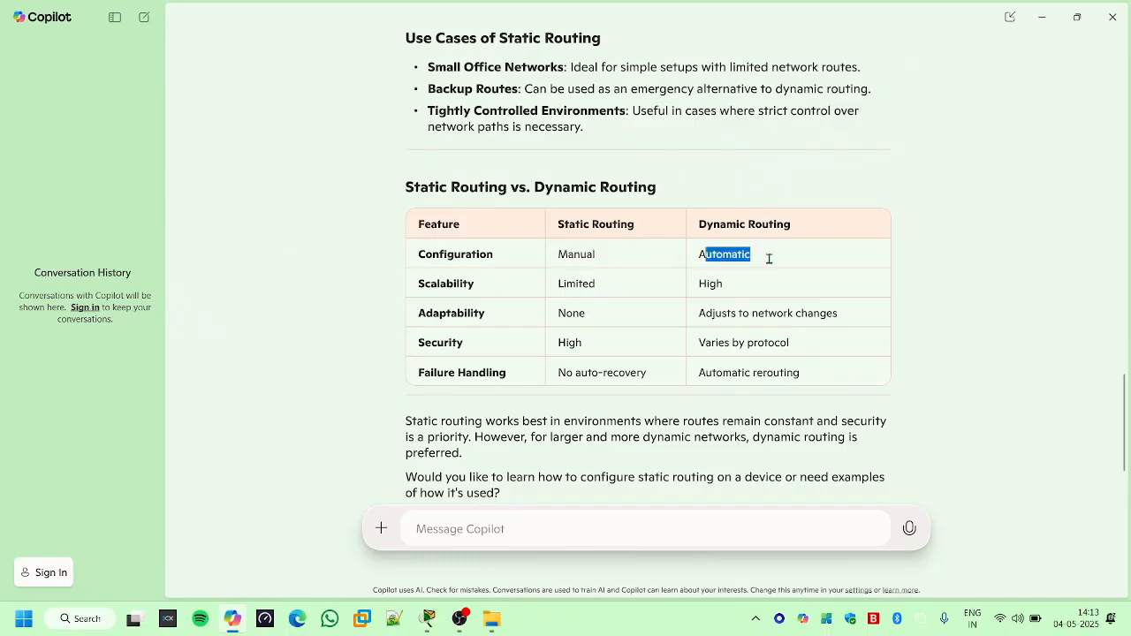
left_click(546, 290)
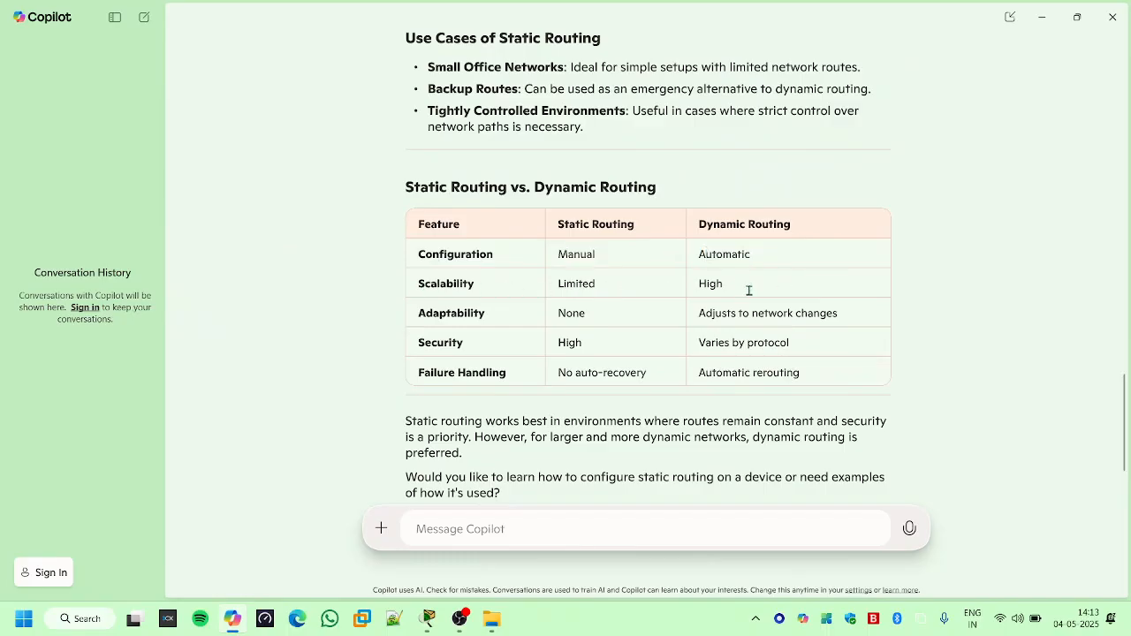
scroll(548, 314, "down", 1)
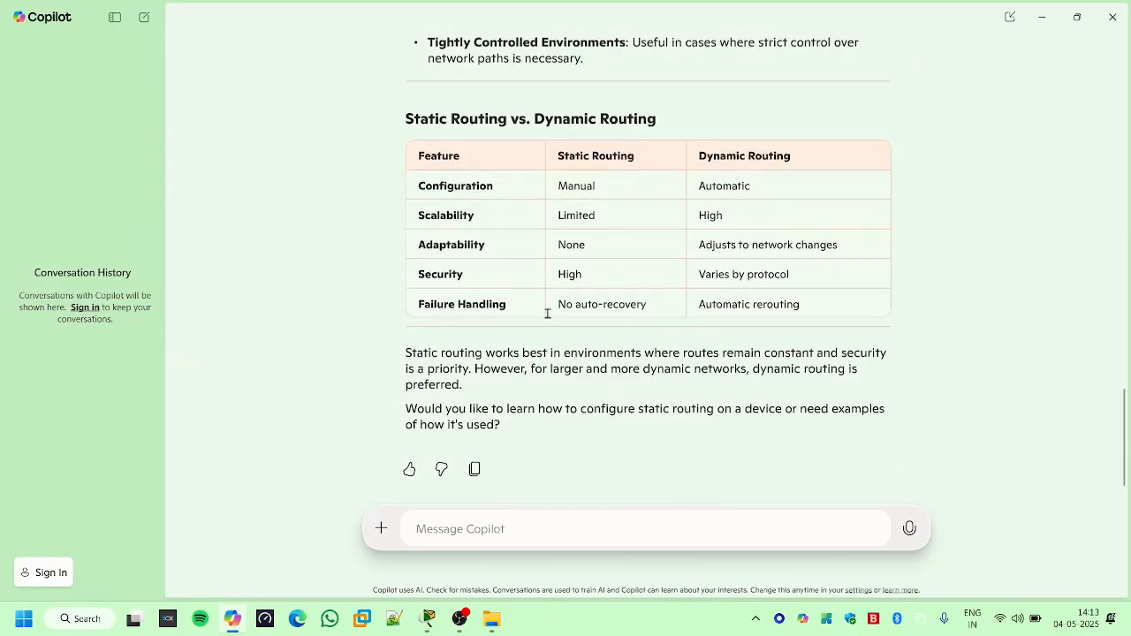
- Review the static routing overview again, from its definition through the advantages and disadvantages
scroll(548, 314, "up", 9)
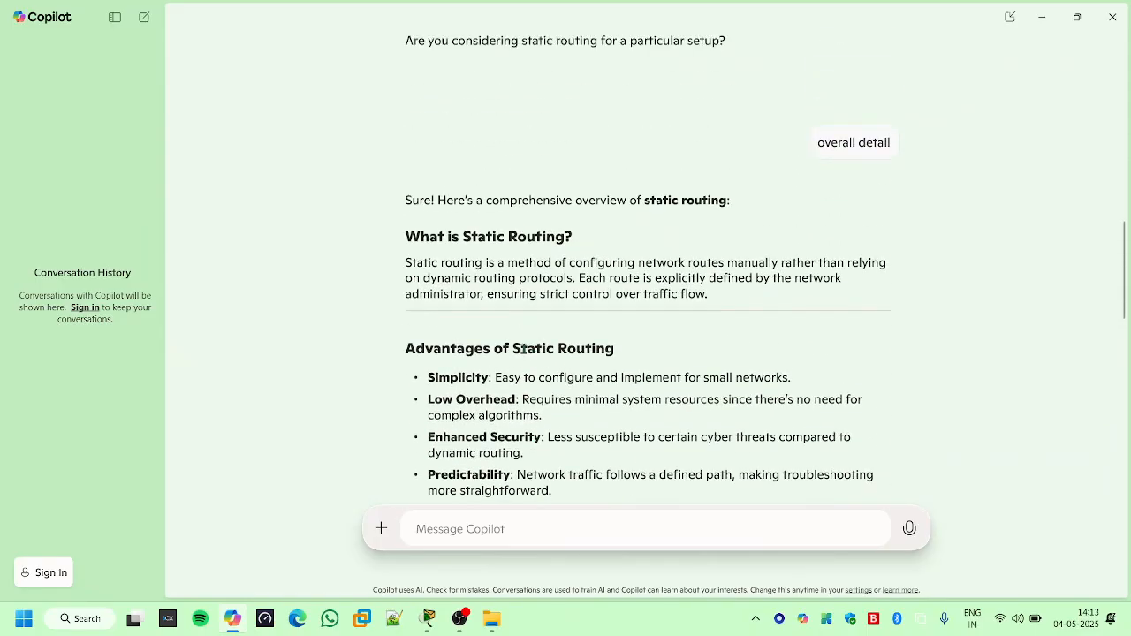
scroll(512, 340, "down", 3)
scroll(513, 341, "up", 2)
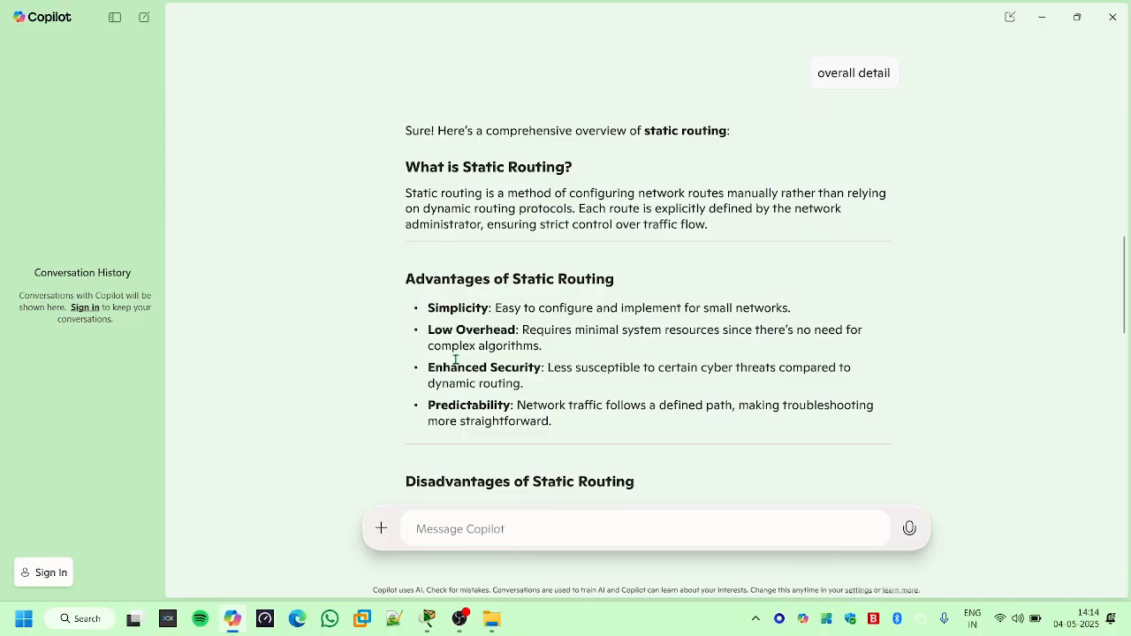
scroll(456, 360, "down", 1)
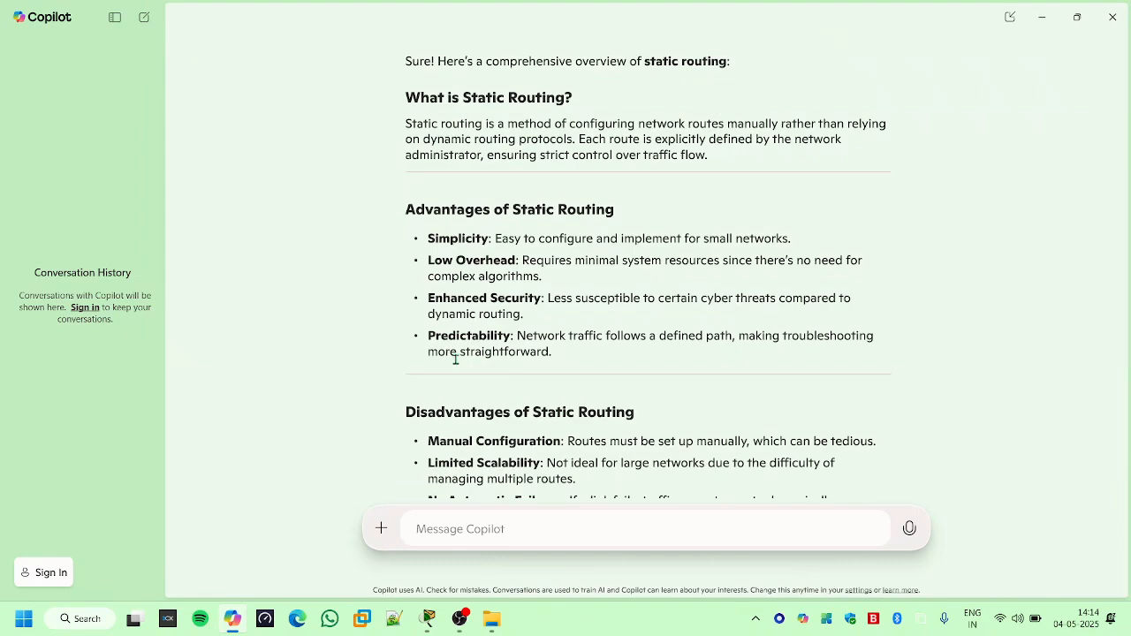
scroll(581, 321, "down", 2)
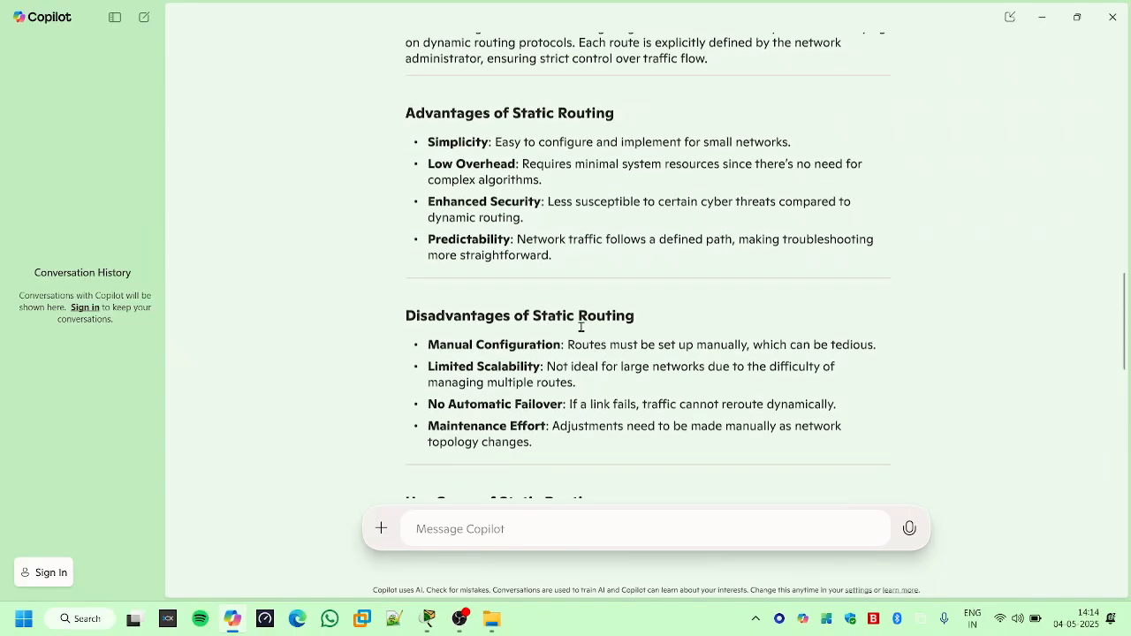
scroll(575, 331, "up", 2)
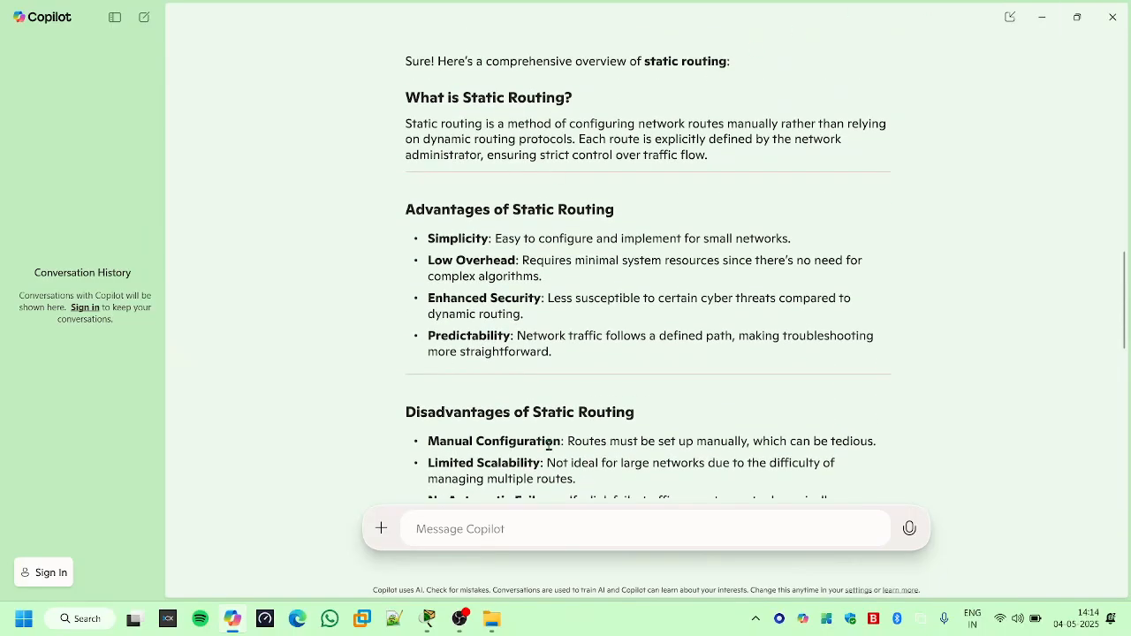
- Switch to Cisco Packet Tracer and start a new network without saving the open three-router file
left_click(1043, 17)
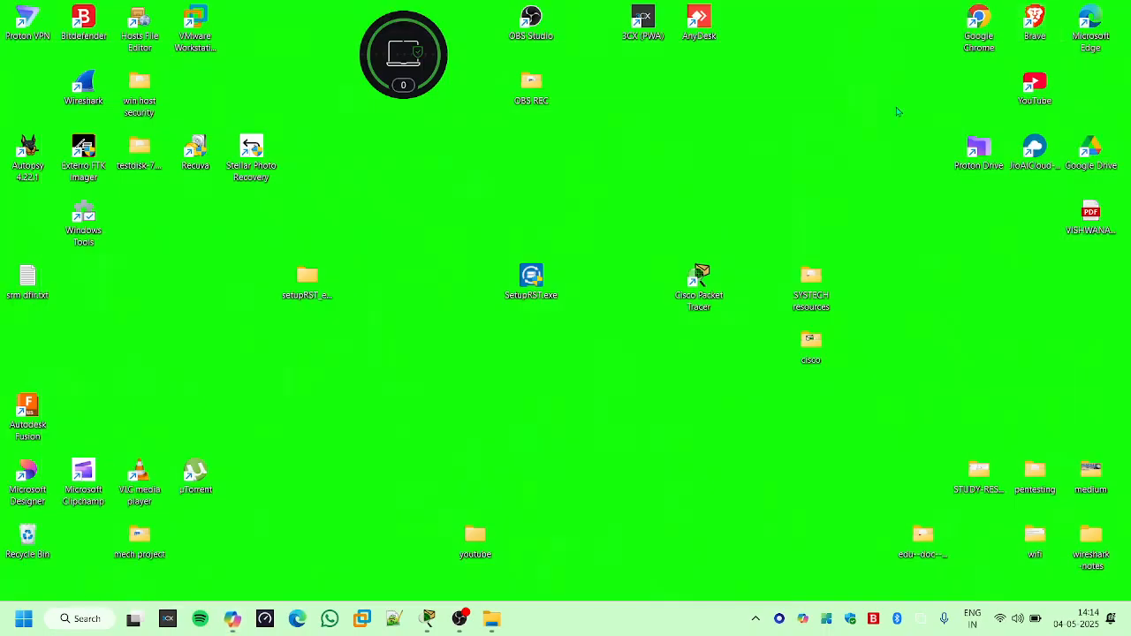
left_click(427, 619)
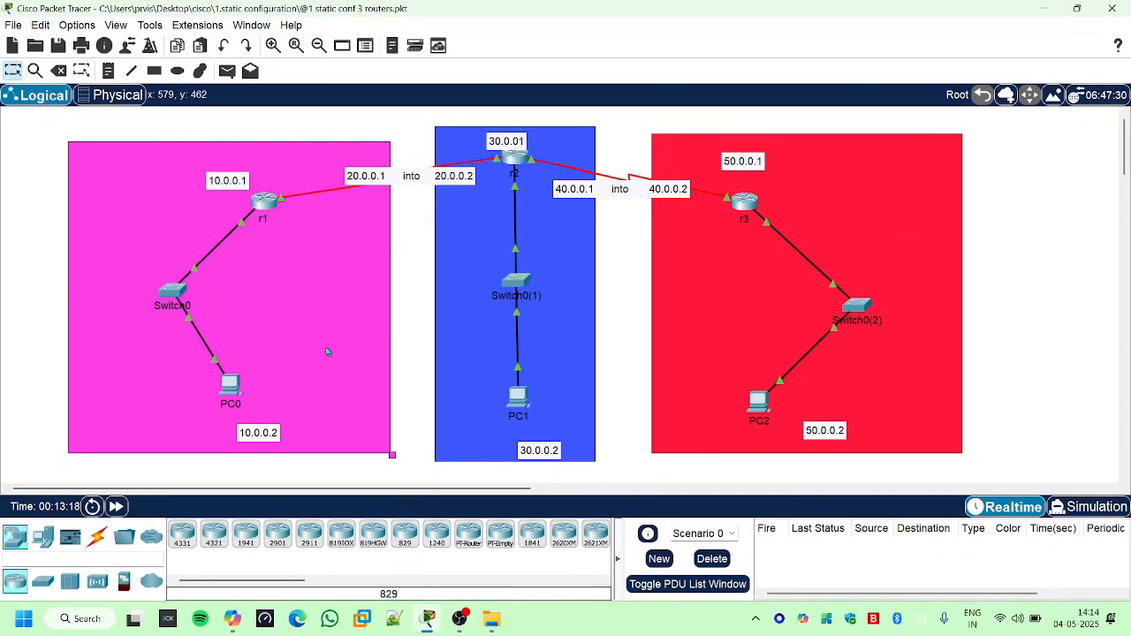
left_click(13, 24)
left_click(26, 42)
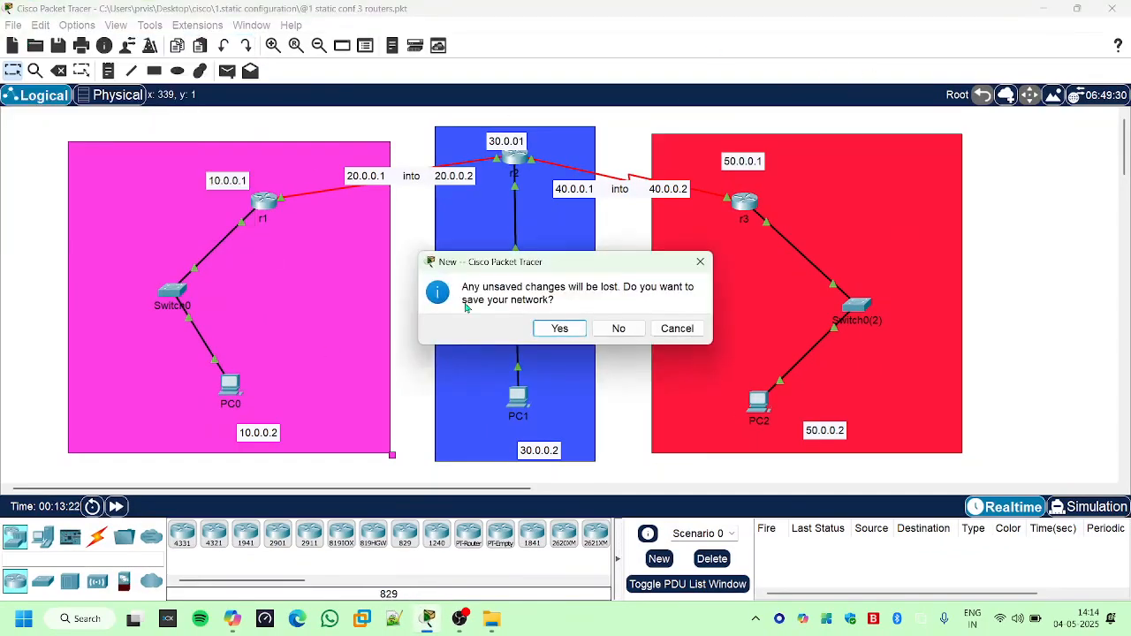
left_click(616, 329)
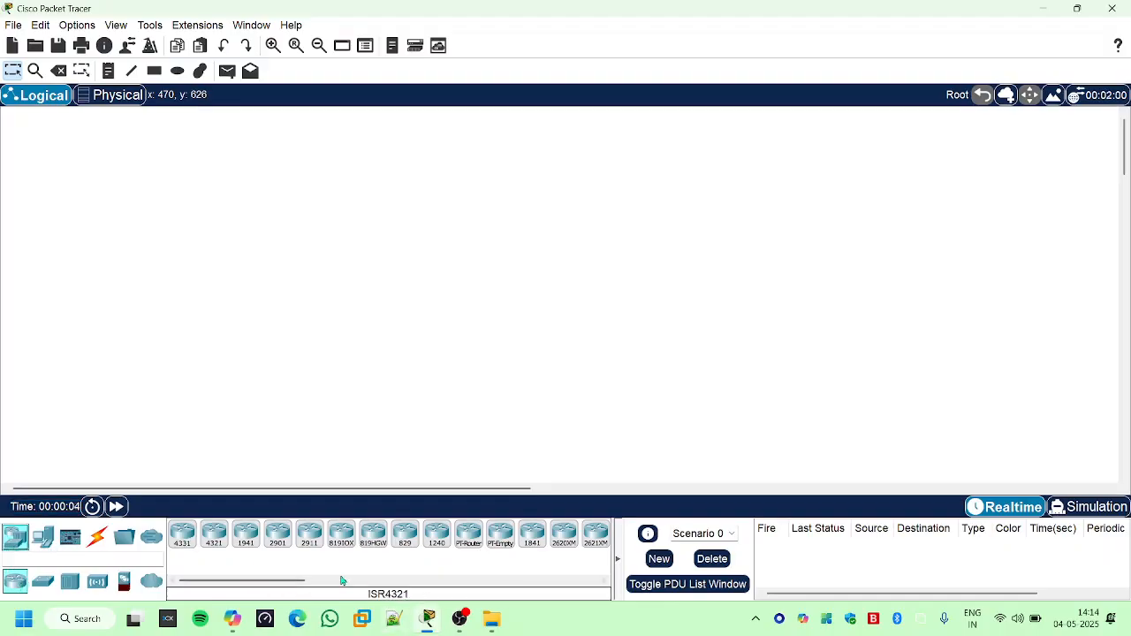
- Place three 2620XM routers across the workspace and spread them out, with the middle one higher than the other two
left_click_drag(286, 581, 361, 582)
left_click_drag(315, 533, 361, 250)
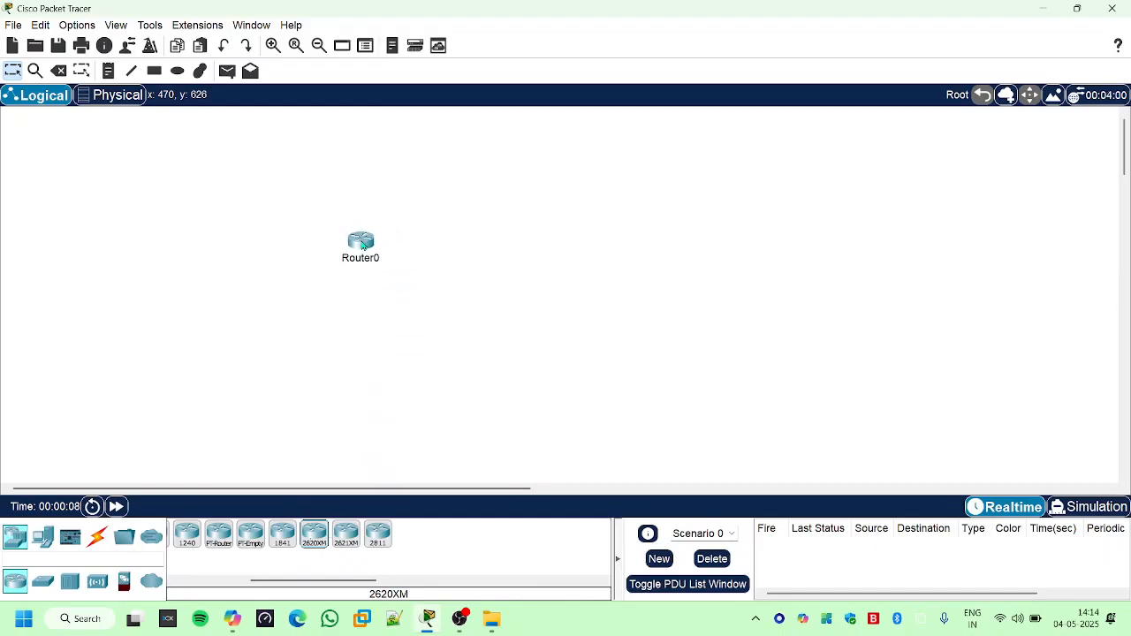
left_click_drag(314, 534, 602, 245)
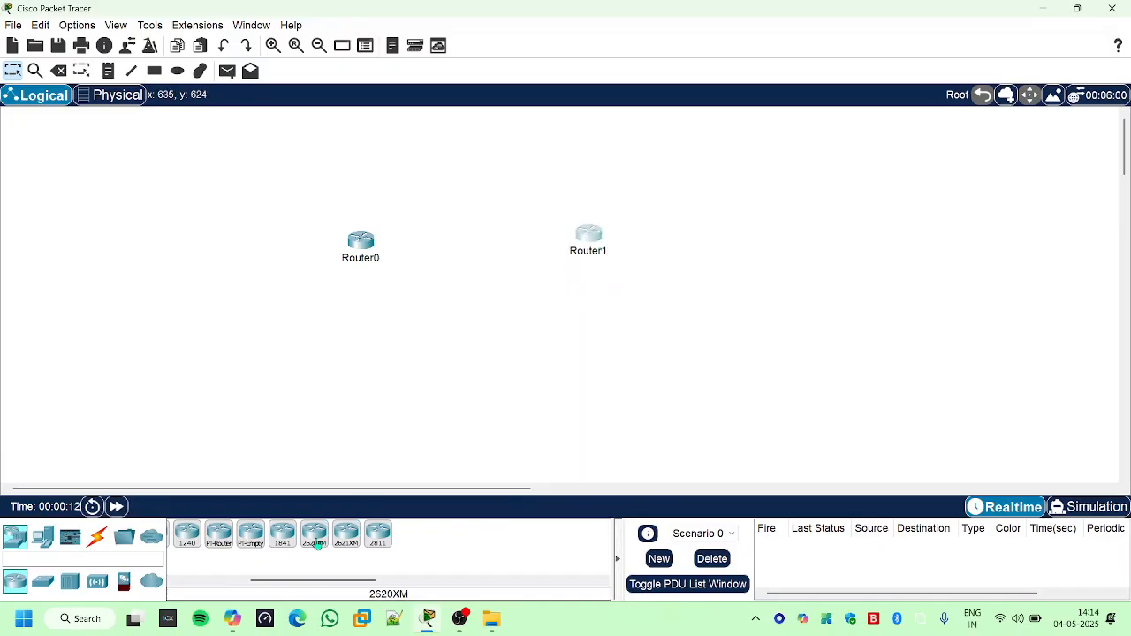
left_click_drag(314, 533, 833, 258)
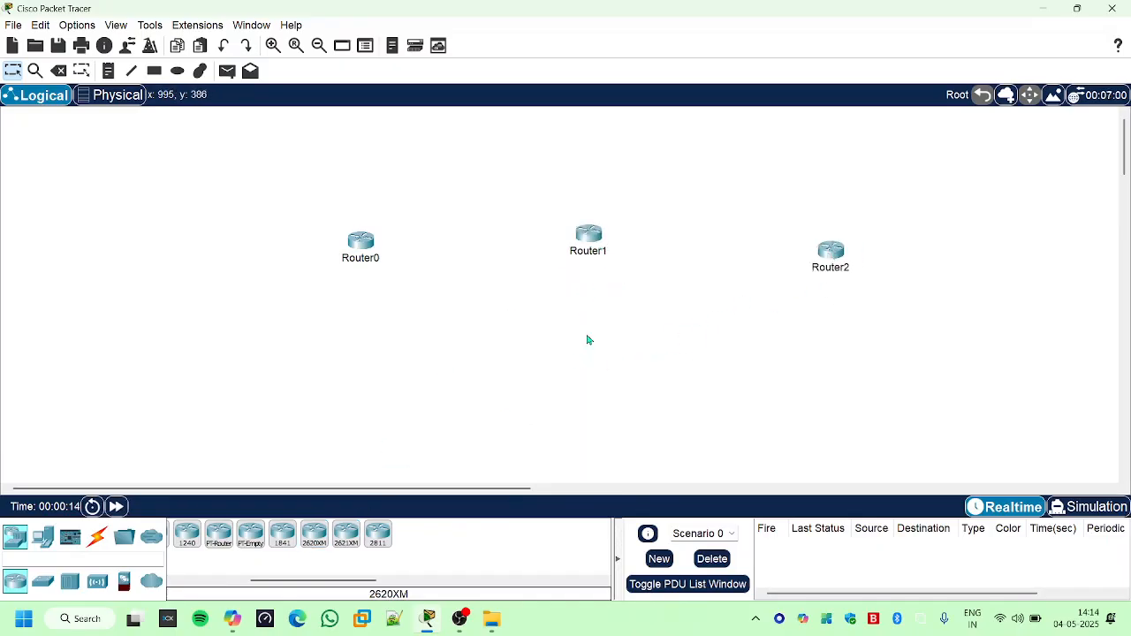
left_click_drag(359, 243, 296, 256)
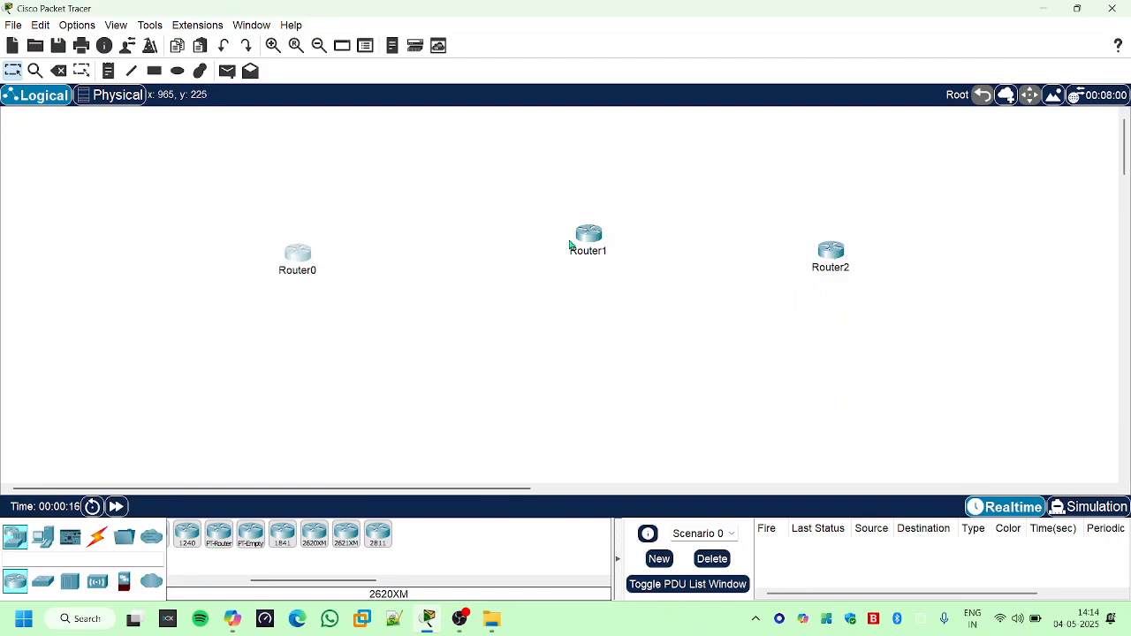
left_click_drag(585, 243, 543, 201)
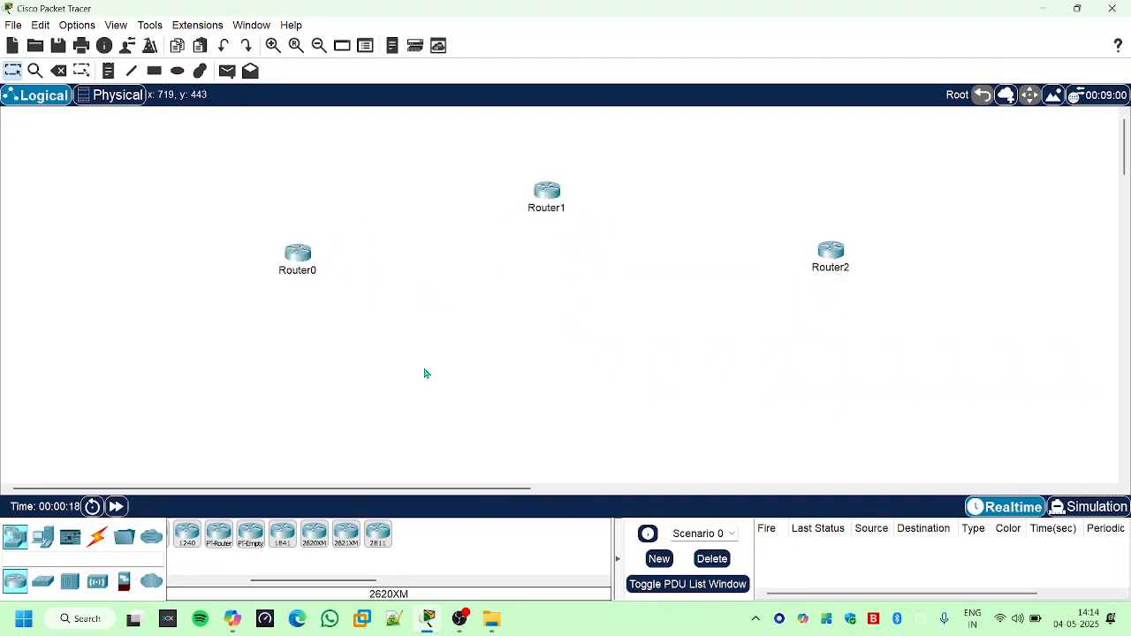
- Try to attach a Serial DCE cable to Router0
left_click(97, 537)
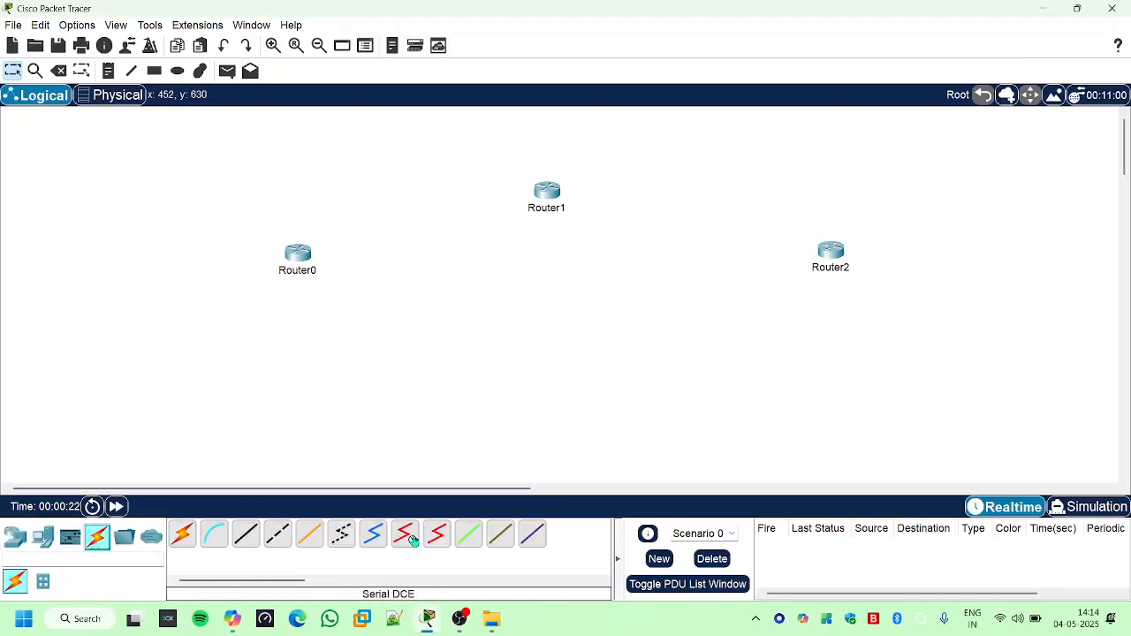
left_click(408, 537)
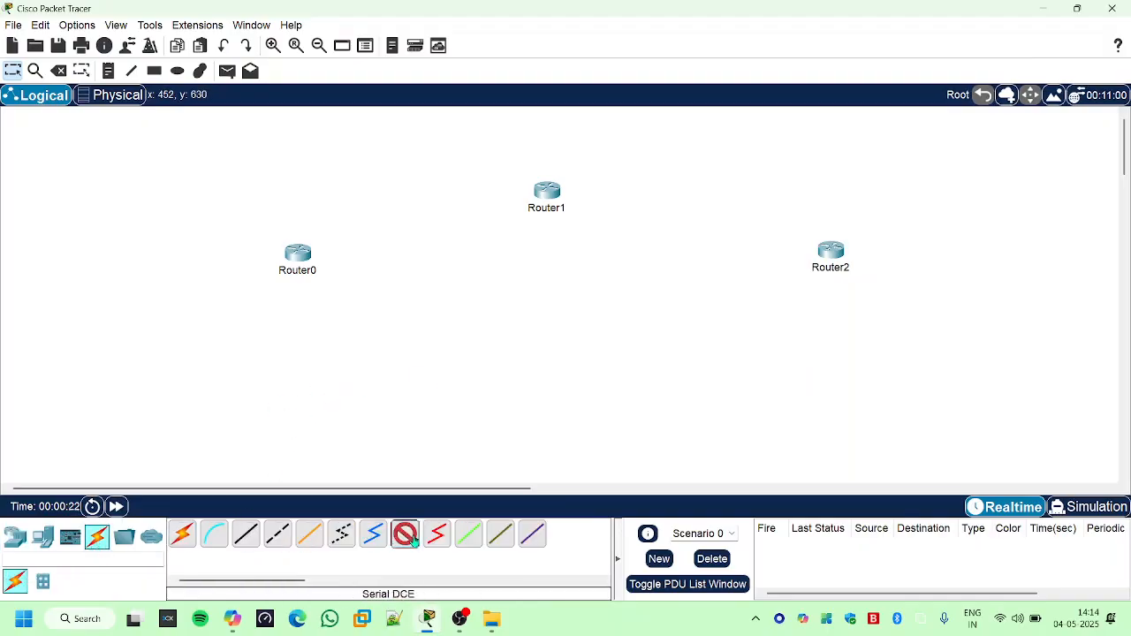
left_click(301, 258)
left_click(344, 301)
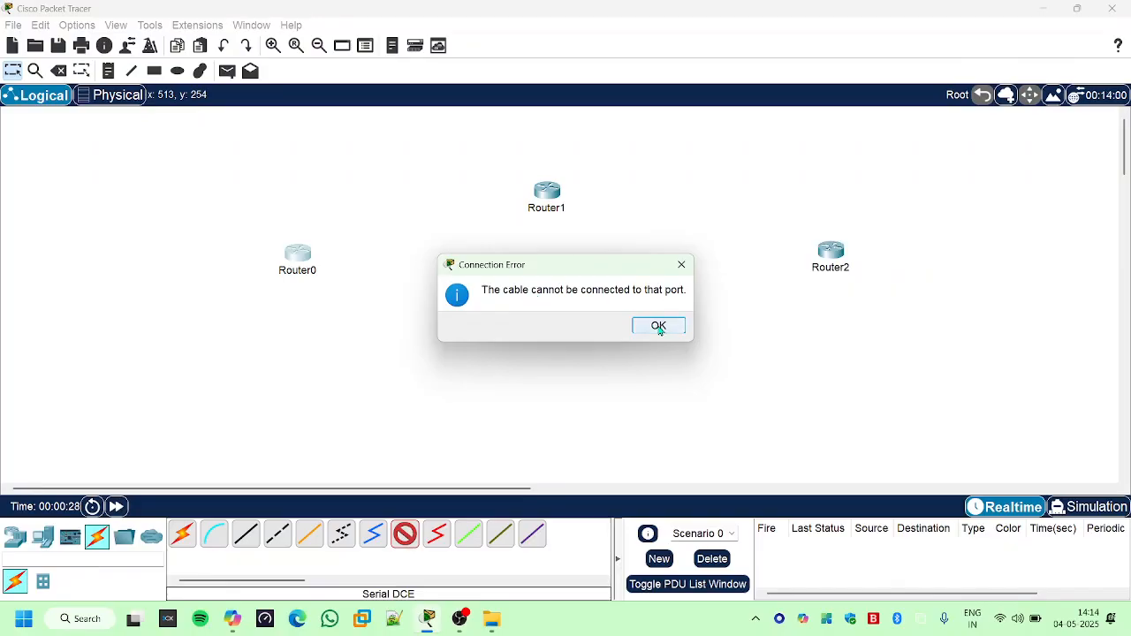
left_click(659, 324)
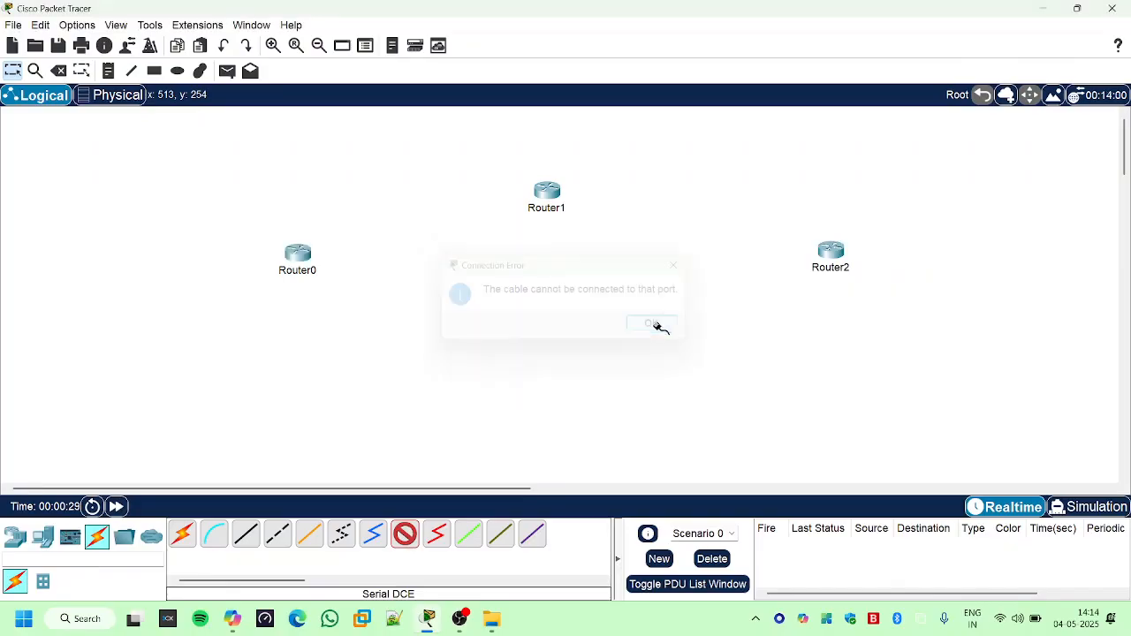
- Install a WIC-2T module in Router0's right-hand WIC slot
left_click(291, 258)
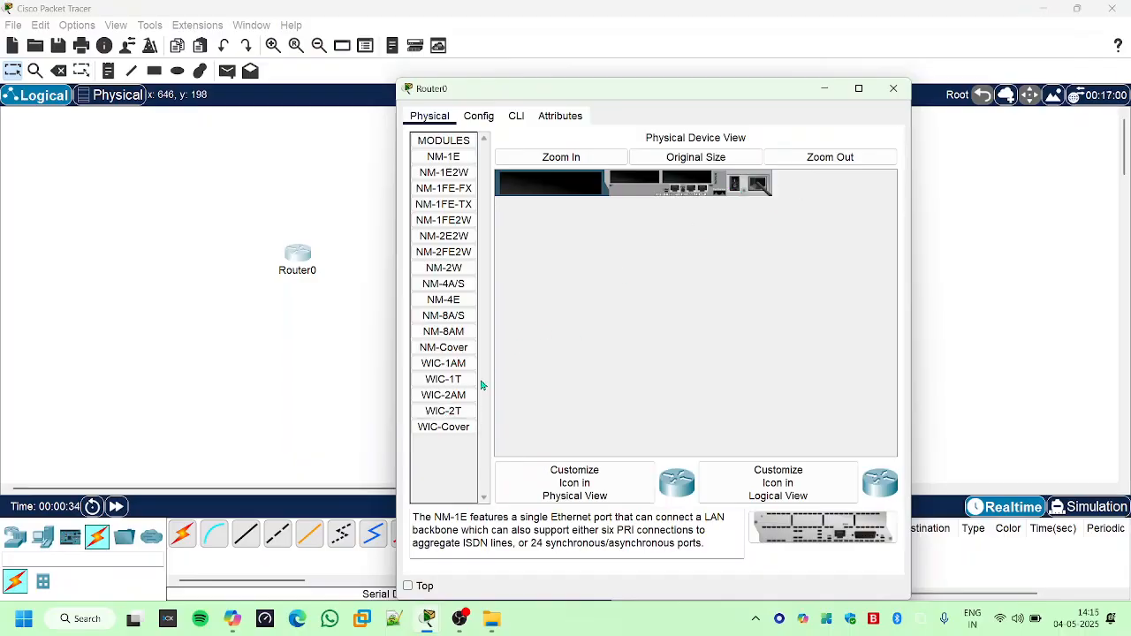
left_click_drag(458, 412, 691, 175)
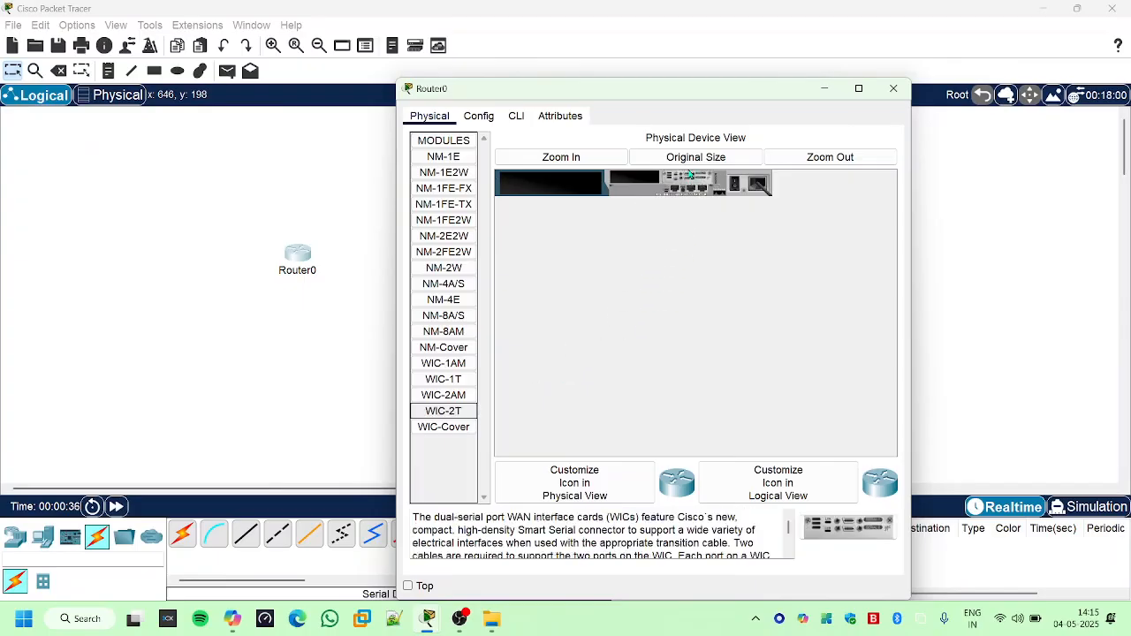
left_click(893, 89)
- Install a WIC-2T module in Router1's right-hand WIC slot
left_click(557, 196)
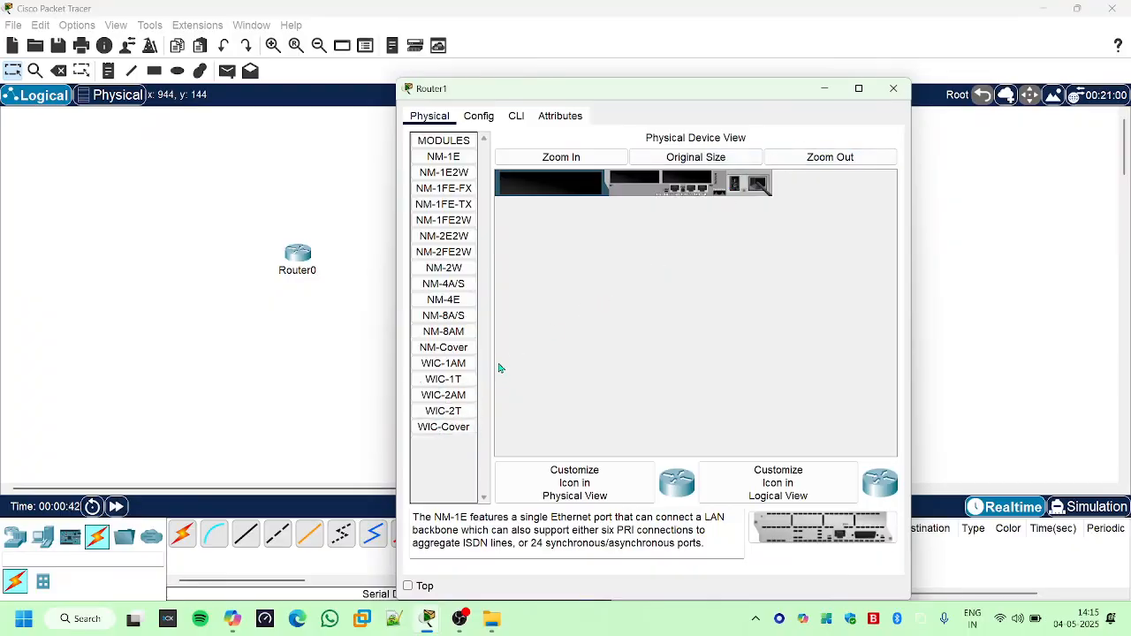
left_click_drag(443, 411, 692, 178)
left_click(443, 380)
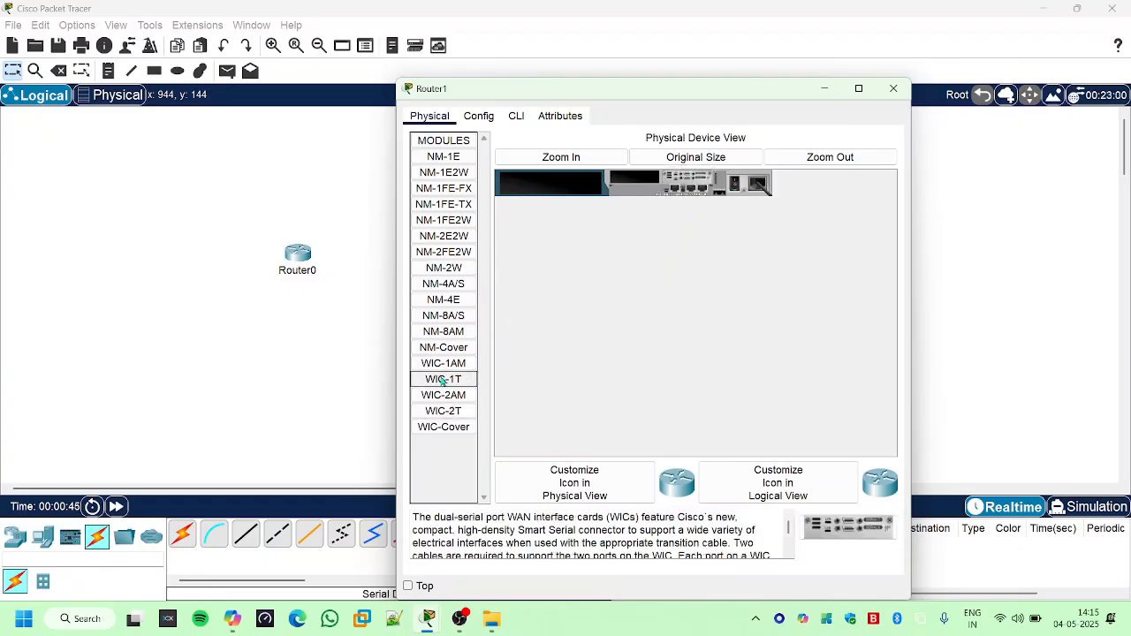
left_click(444, 173)
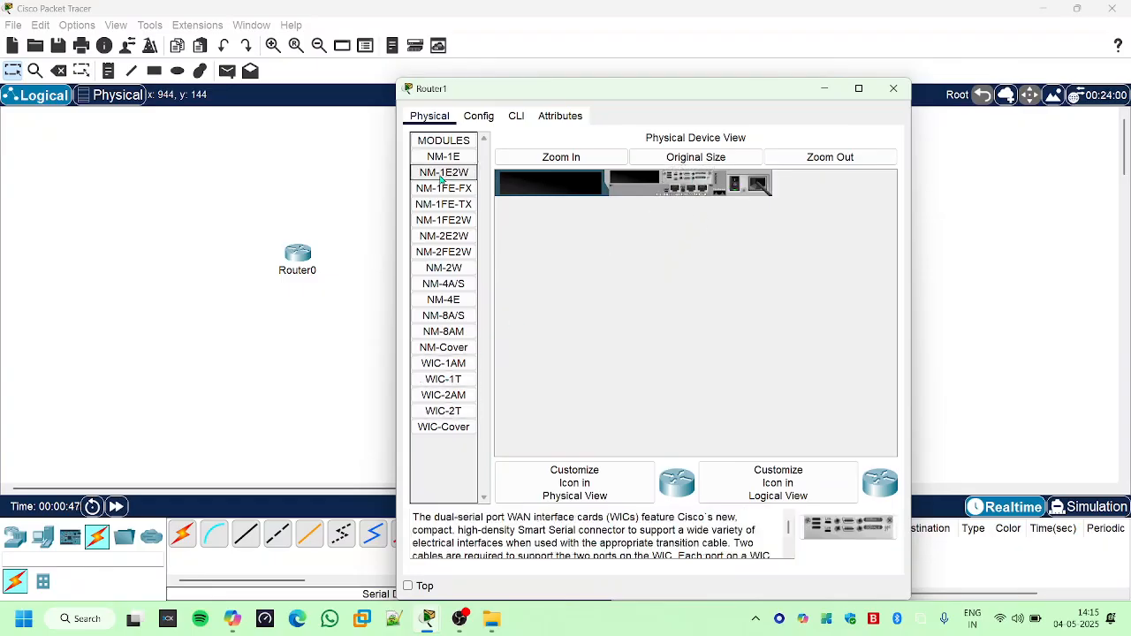
left_click(444, 188)
left_click(444, 156)
left_click(439, 222)
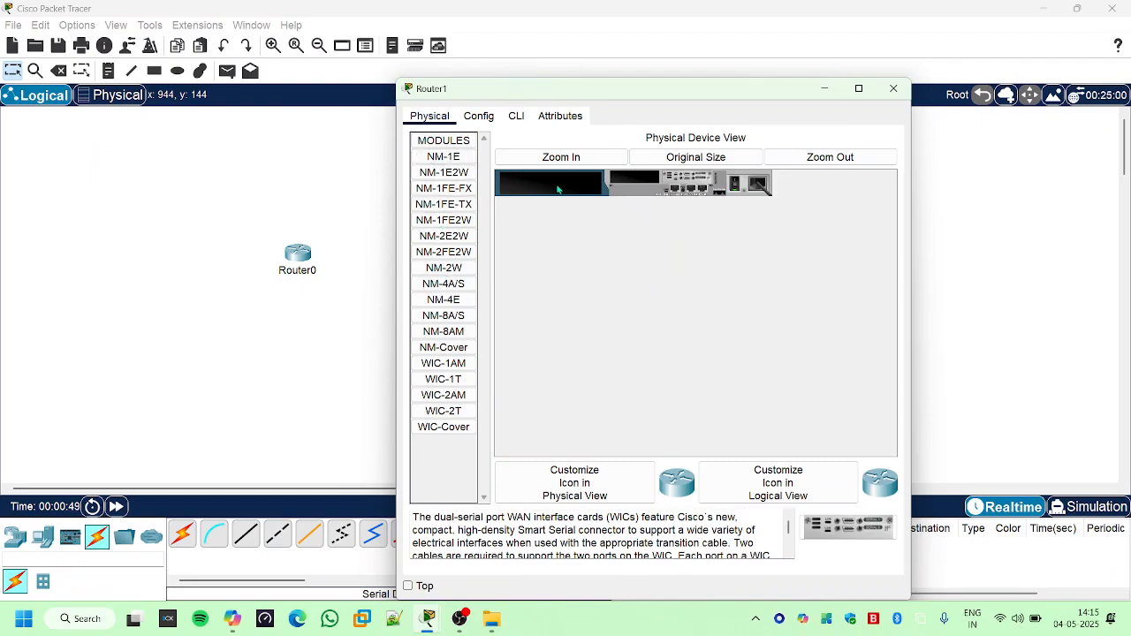
left_click(893, 89)
- Install a WIC-2T module in Router2's right-hand WIC slot
left_click(836, 256)
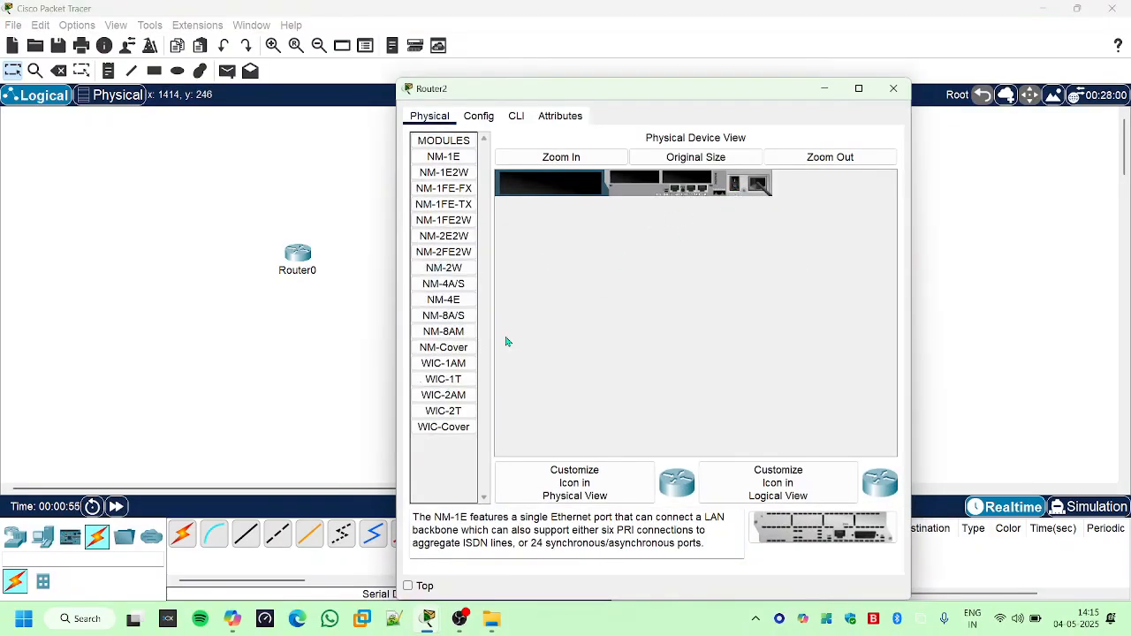
left_click_drag(444, 411, 738, 188)
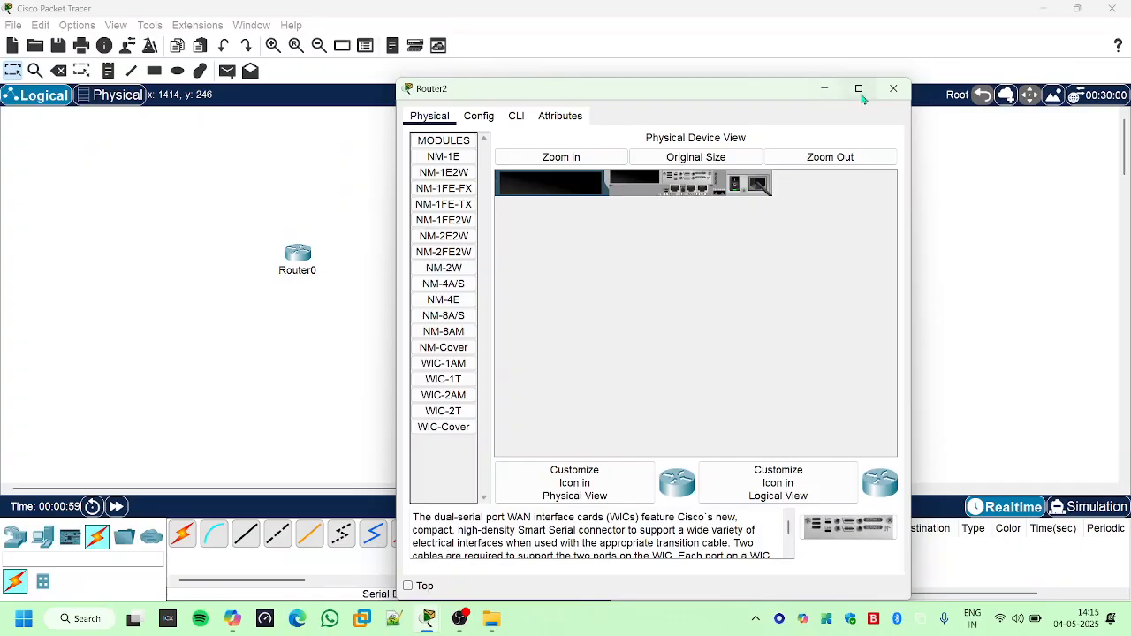
left_click(894, 88)
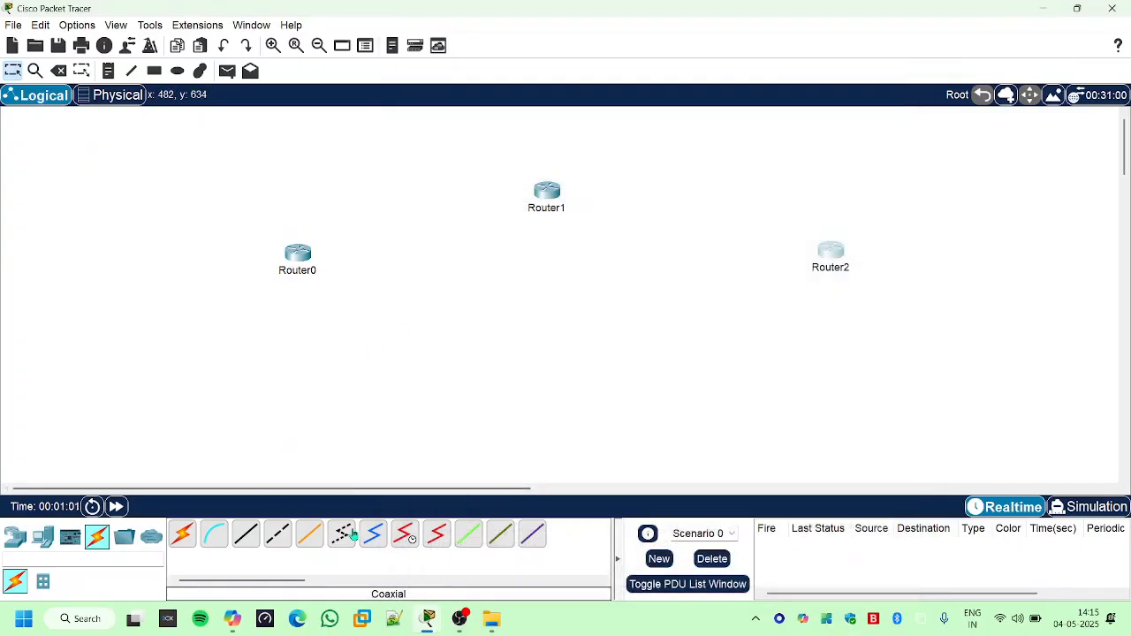
- Connect Router0's Serial0/0 port to Router1's Serial0/0 port with a Serial DCE cable
left_click(405, 534)
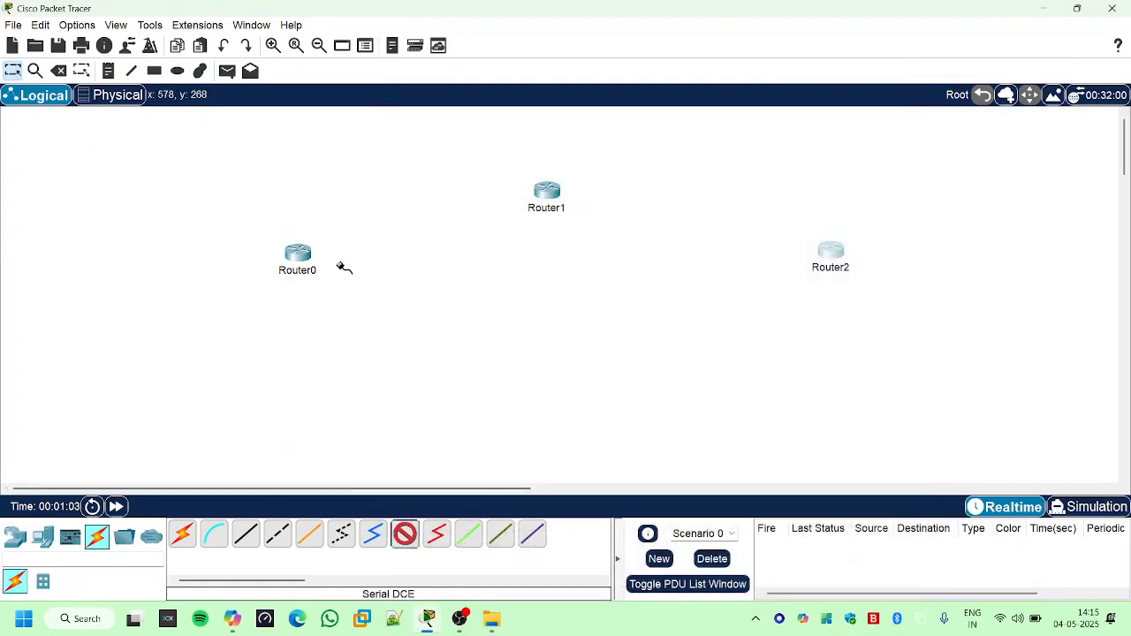
left_click(306, 255)
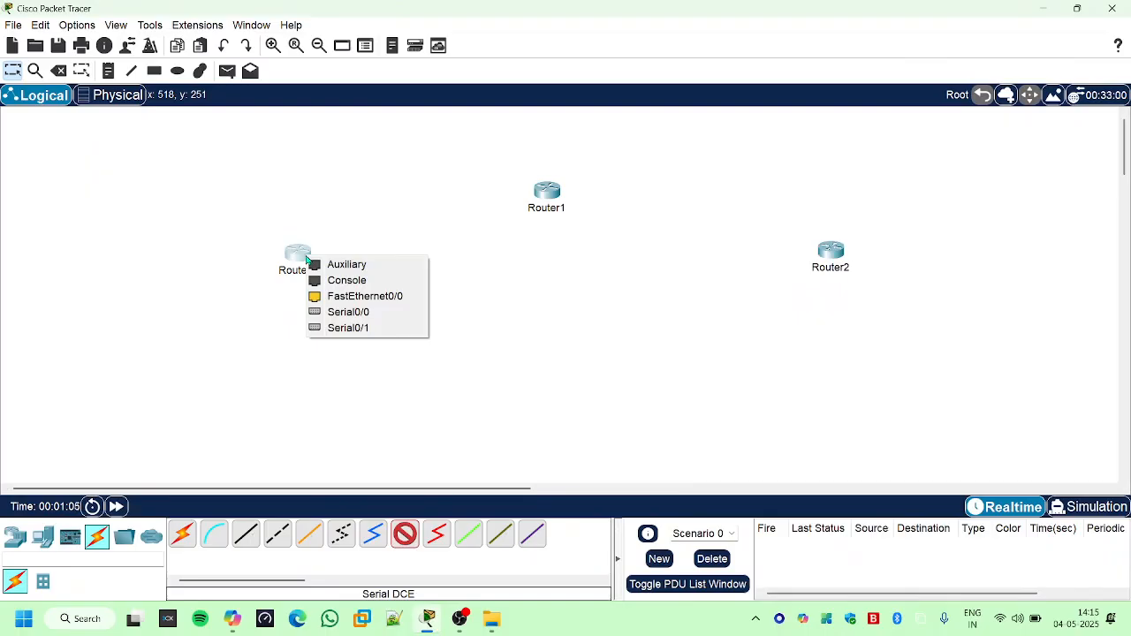
left_click(342, 313)
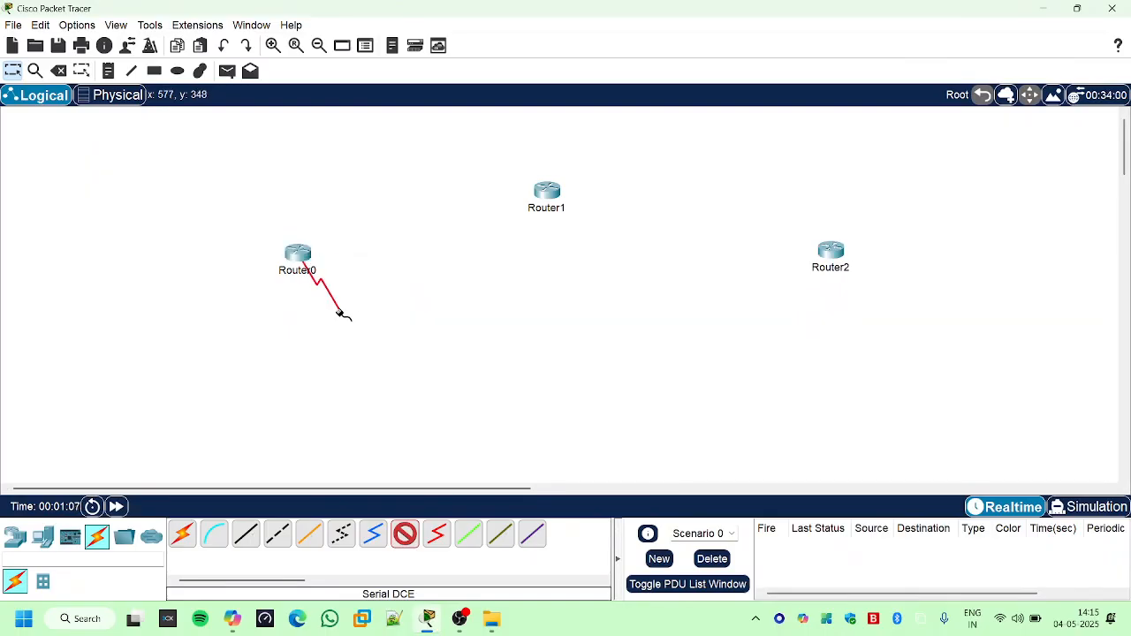
left_click(545, 192)
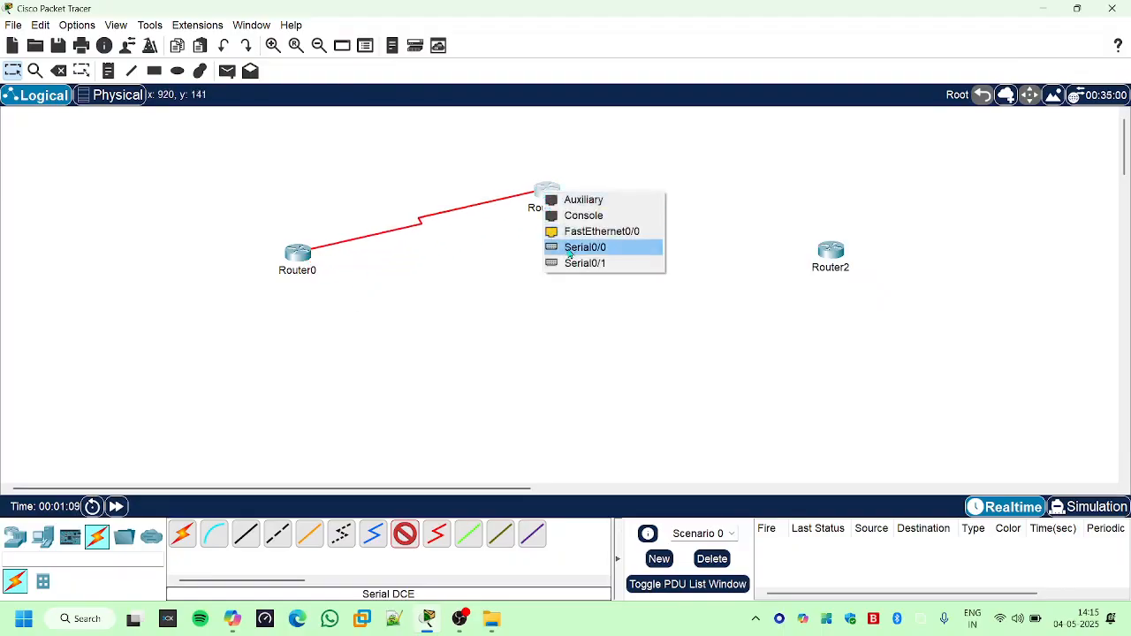
left_click(554, 248)
- Connect Router1 to Router2 with a Serial DCE cable, using a free serial port on each router
left_click(405, 534)
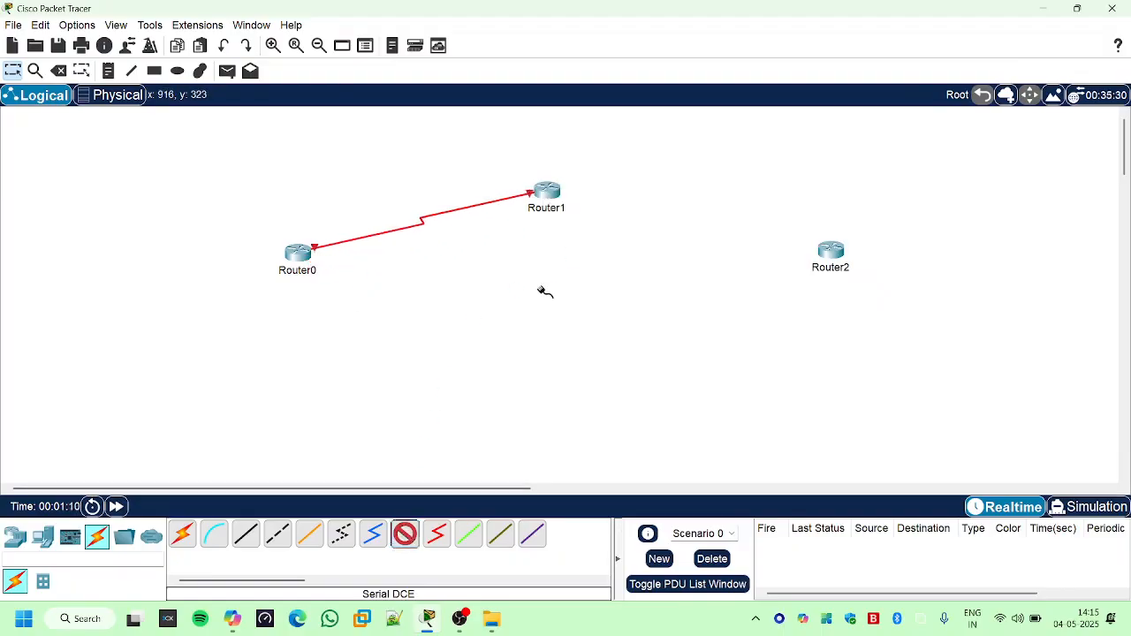
left_click(548, 192)
left_click(600, 248)
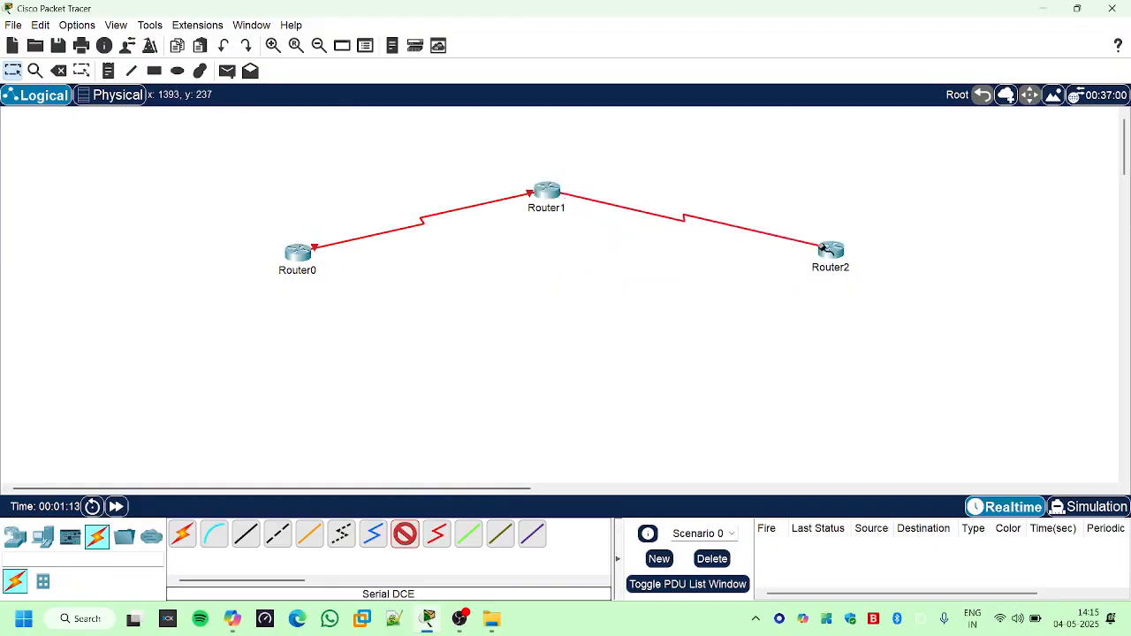
left_click(831, 251)
left_click(856, 304)
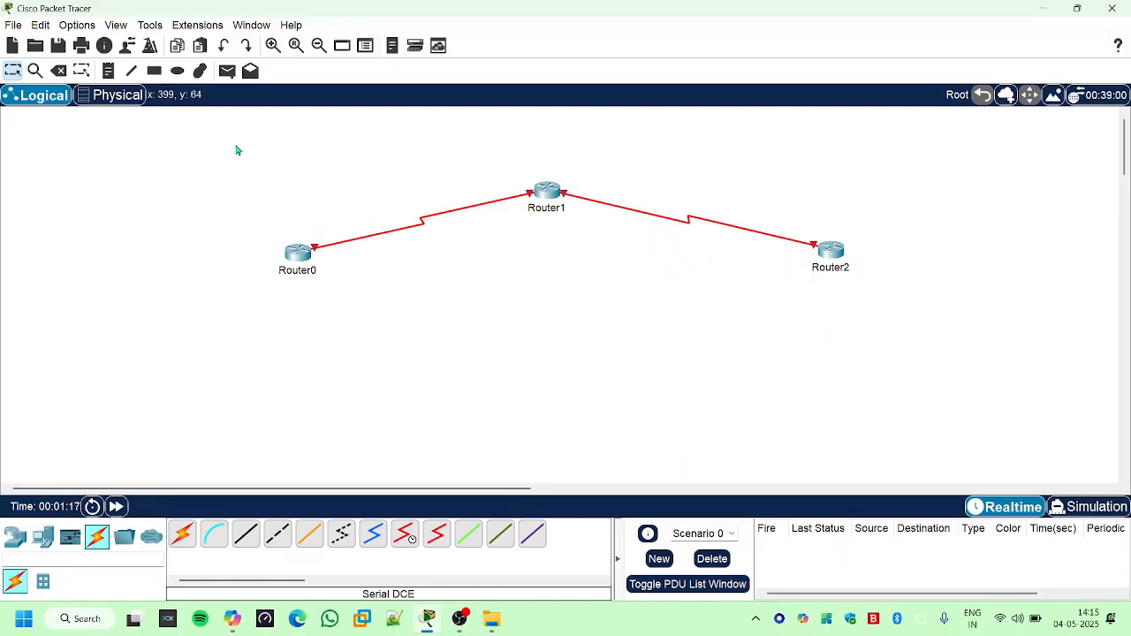
- Move all three connected routers together slightly higher in the workspace to free room below them
left_click_drag(235, 150, 951, 327)
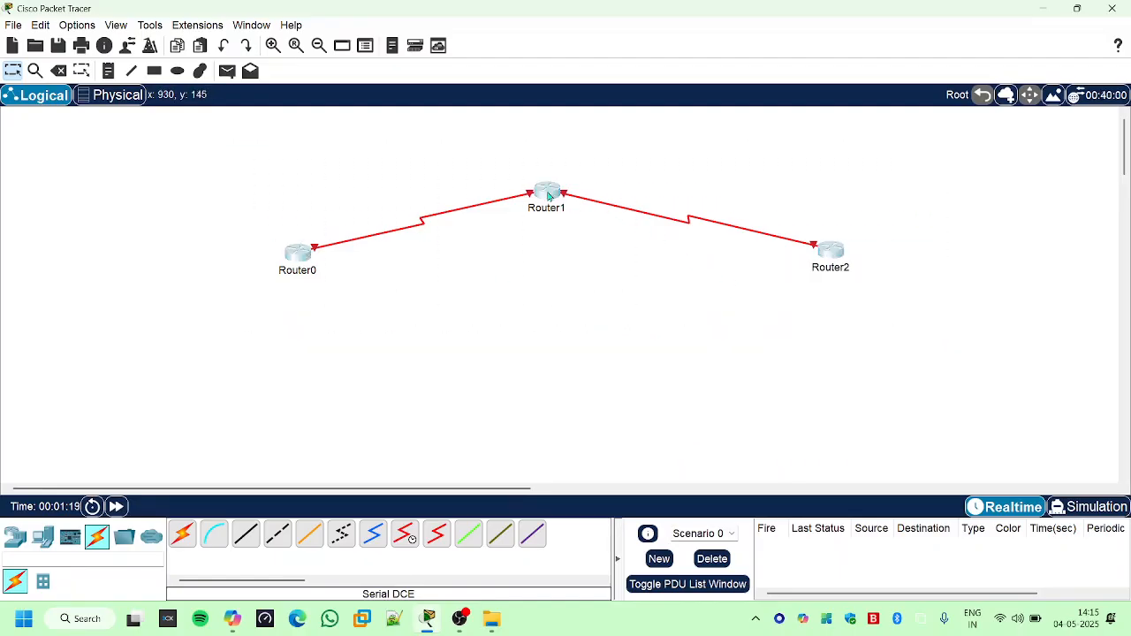
left_click_drag(549, 195, 547, 157)
left_click(543, 268)
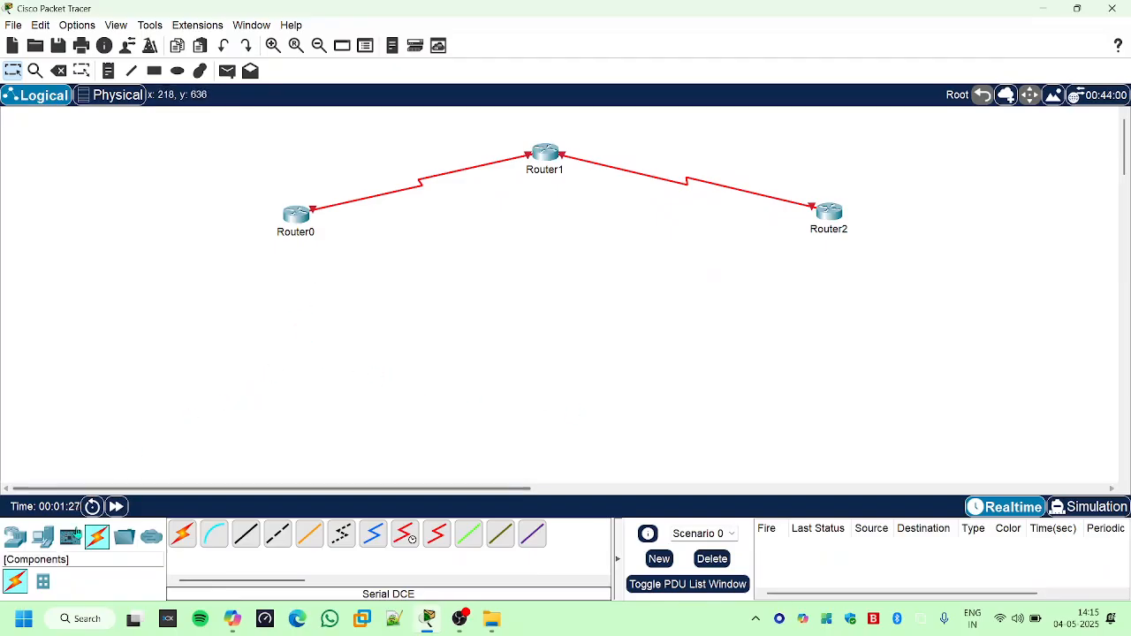
- Place one switch below each of the three routers and align the second and third with their routers
left_click(16, 538)
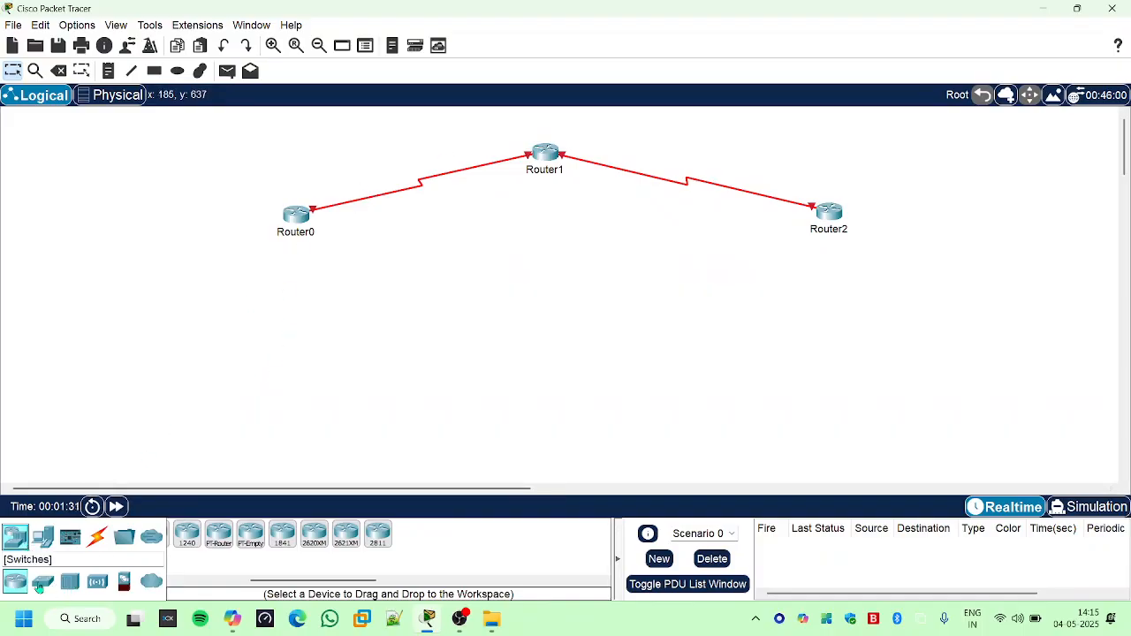
left_click_drag(42, 580, 291, 301)
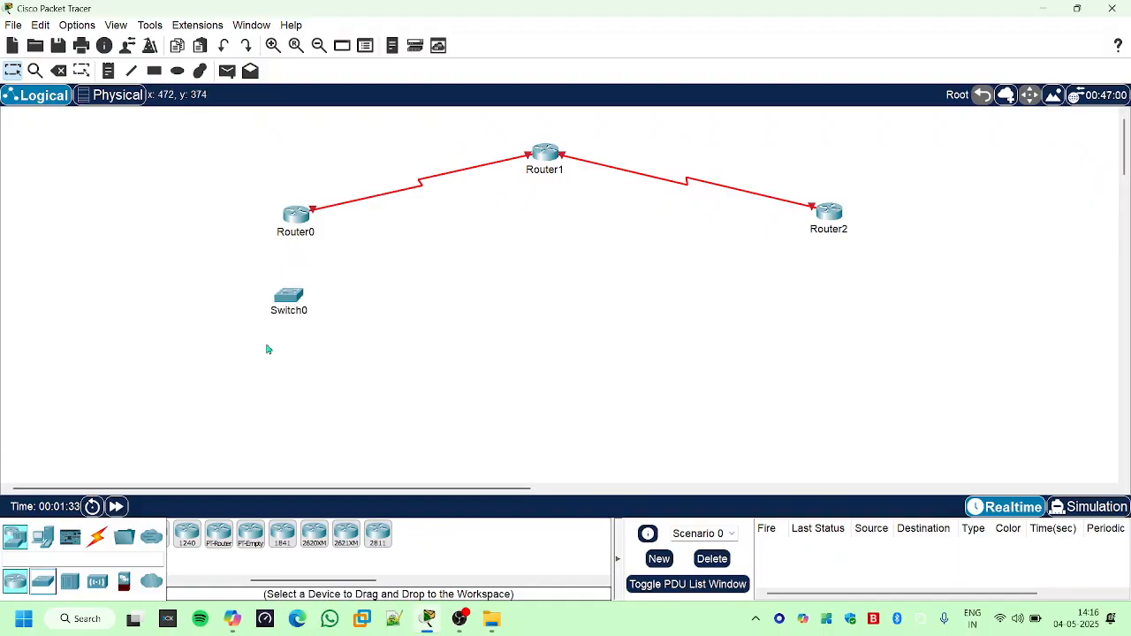
left_click_drag(42, 580, 548, 241)
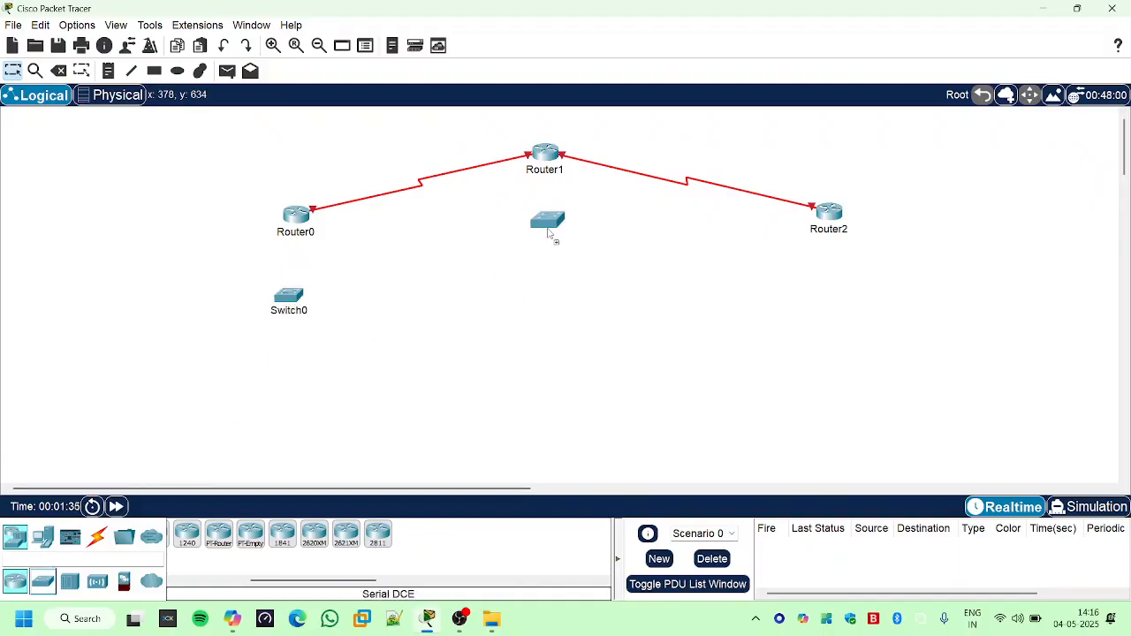
left_click_drag(40, 594, 834, 321)
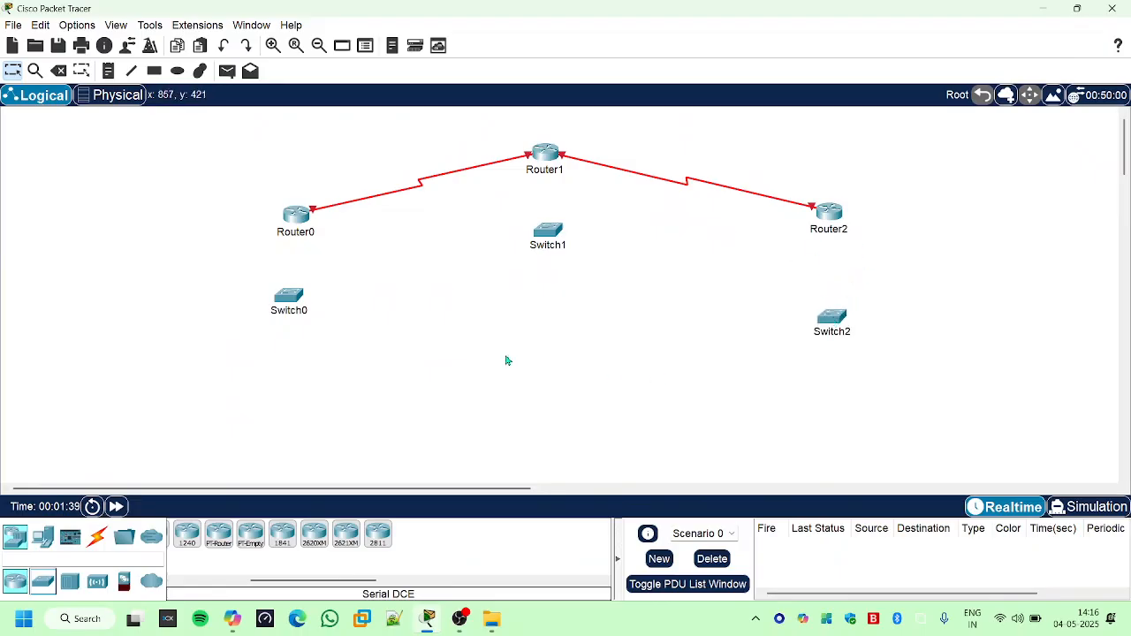
left_click_drag(542, 241, 539, 238)
left_click_drag(833, 329, 828, 313)
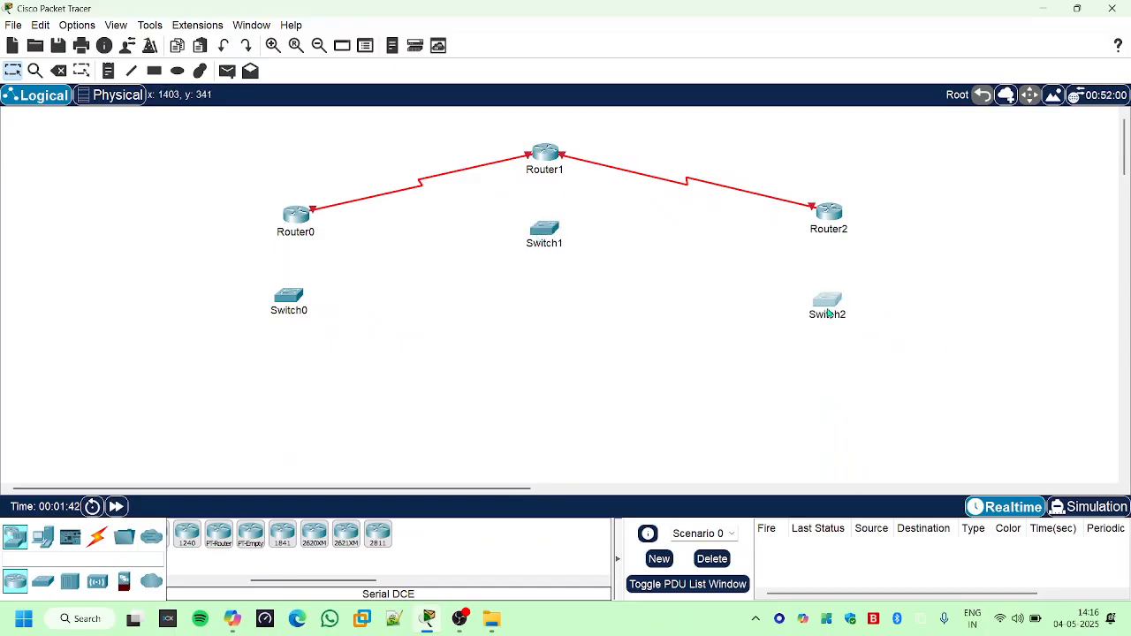
- Place one PC below each of the three switches
left_click(45, 539)
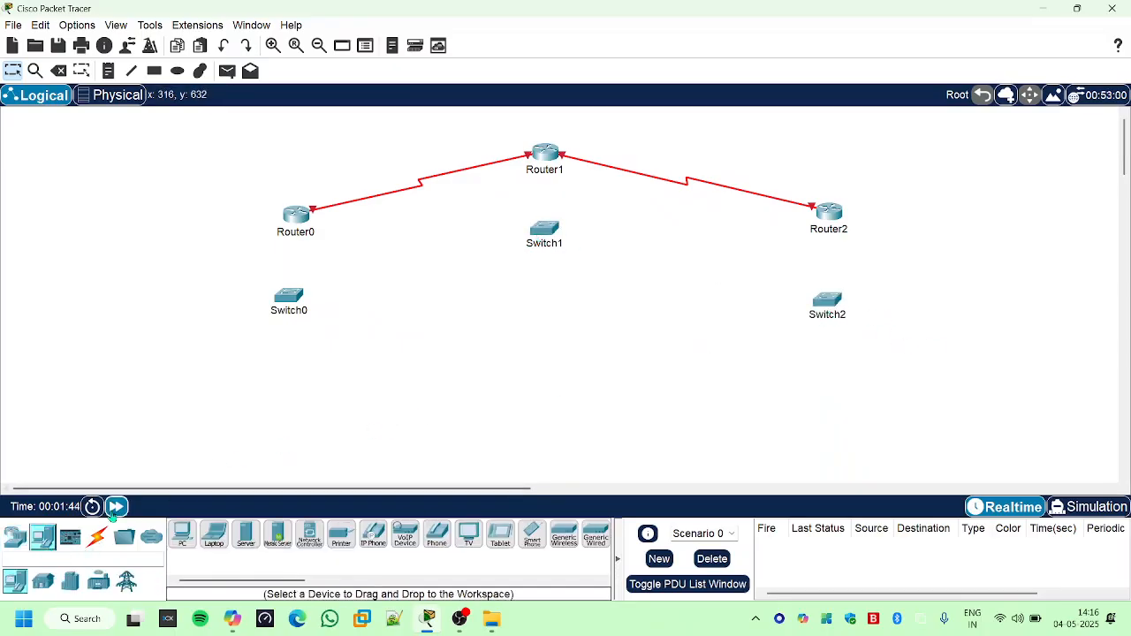
left_click_drag(183, 534, 292, 398)
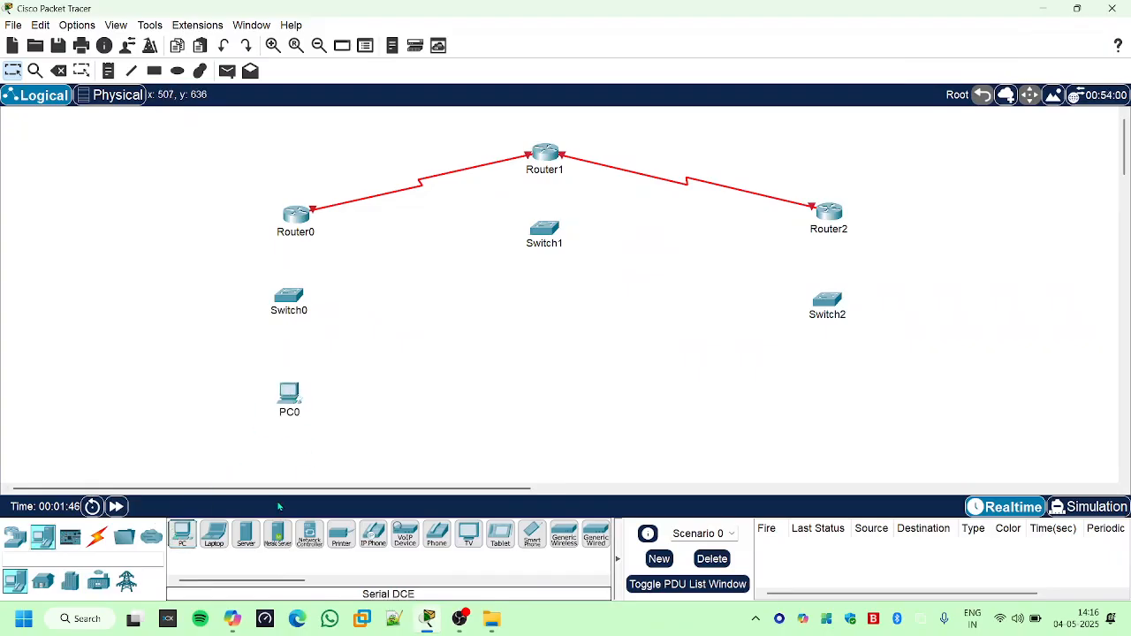
left_click_drag(183, 534, 550, 340)
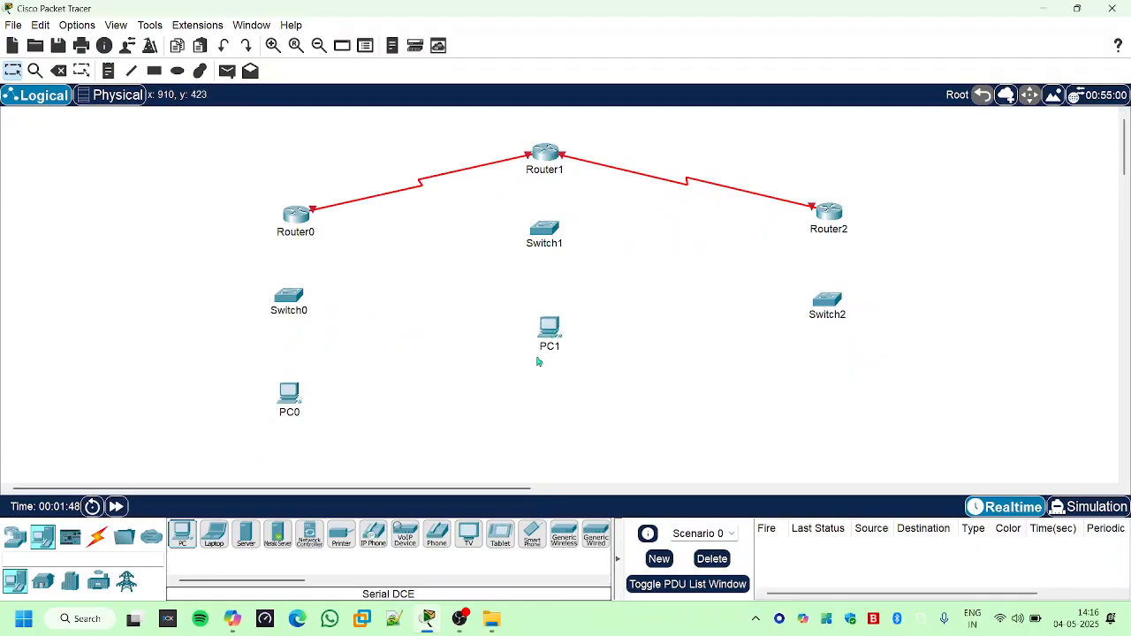
left_click_drag(179, 537, 838, 398)
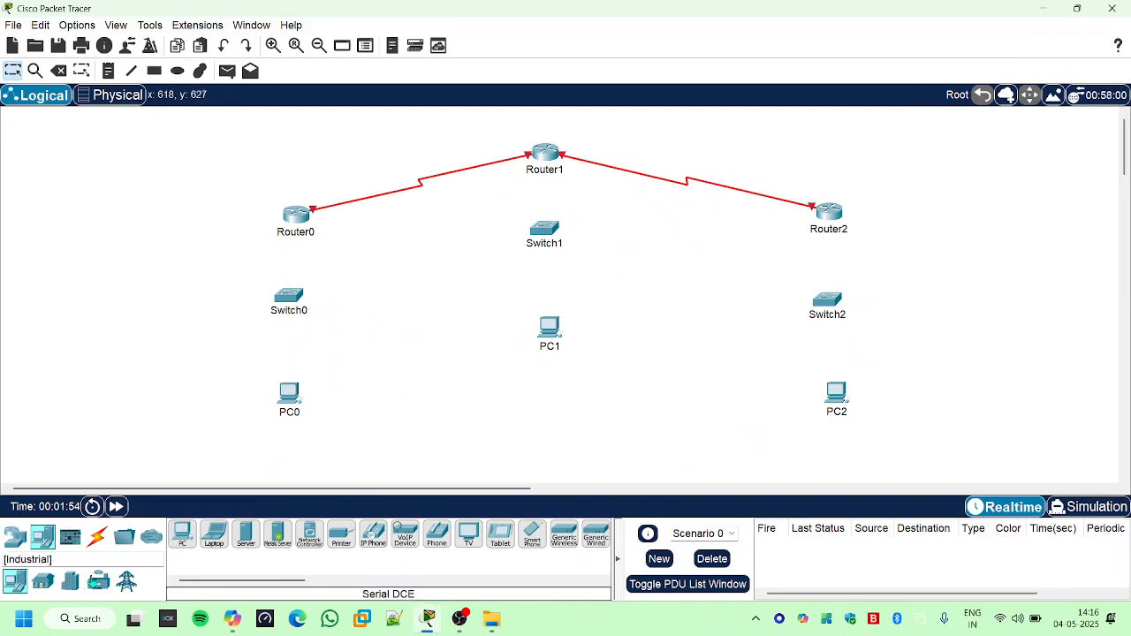
- Connect Router0's FastEthernet0/0 to Switch0's FastEthernet0/1 with a Copper Straight-Through cable
left_click(97, 536)
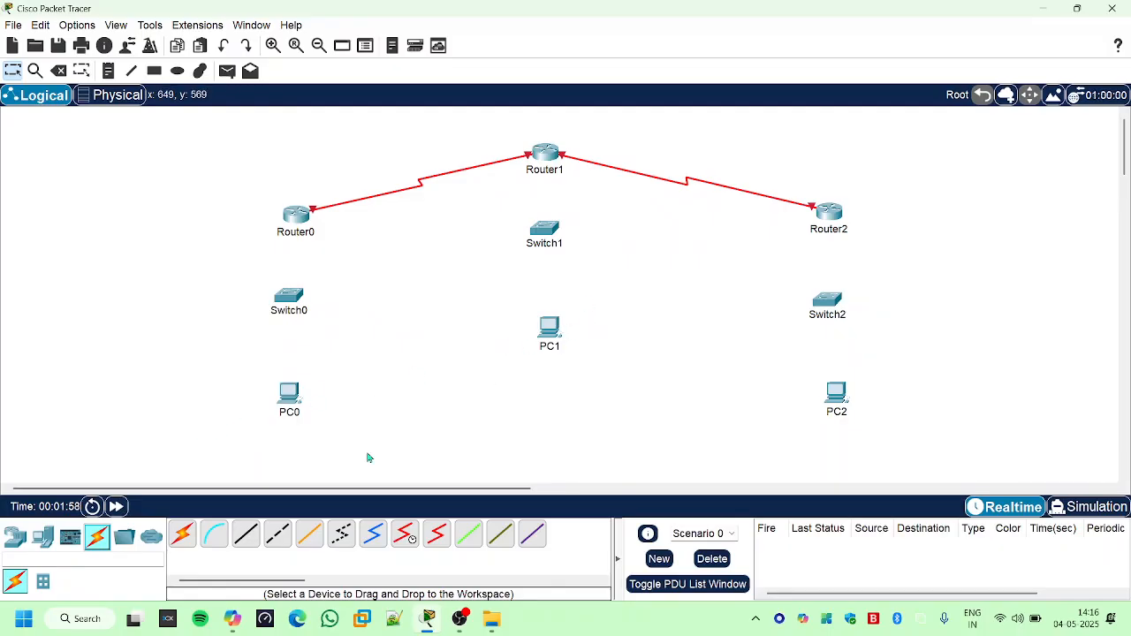
left_click(278, 533)
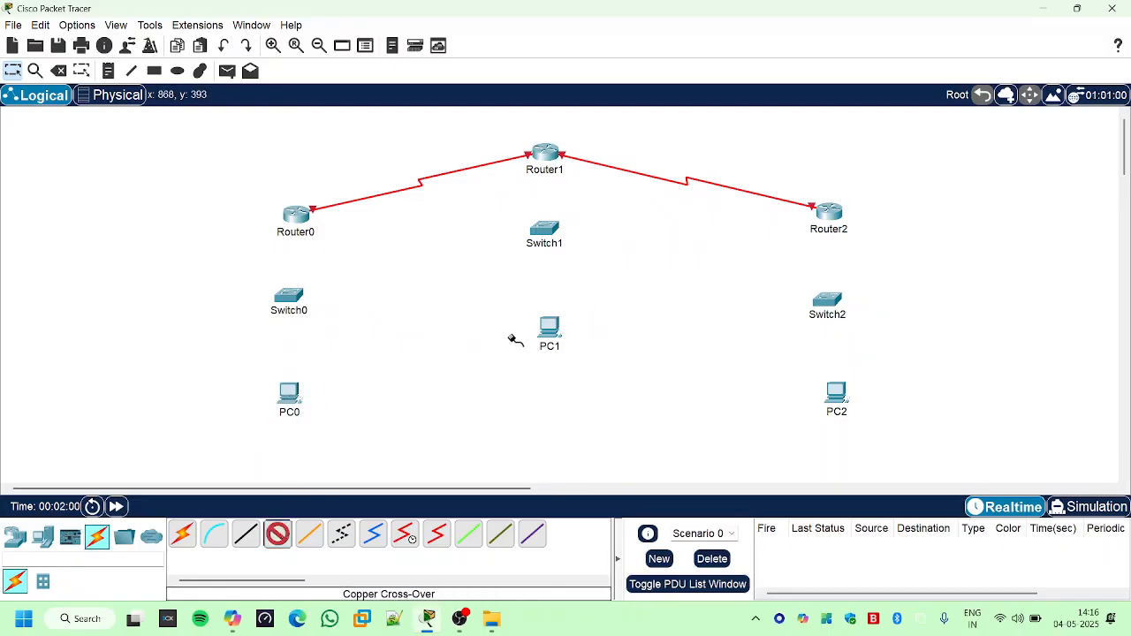
key("Escape")
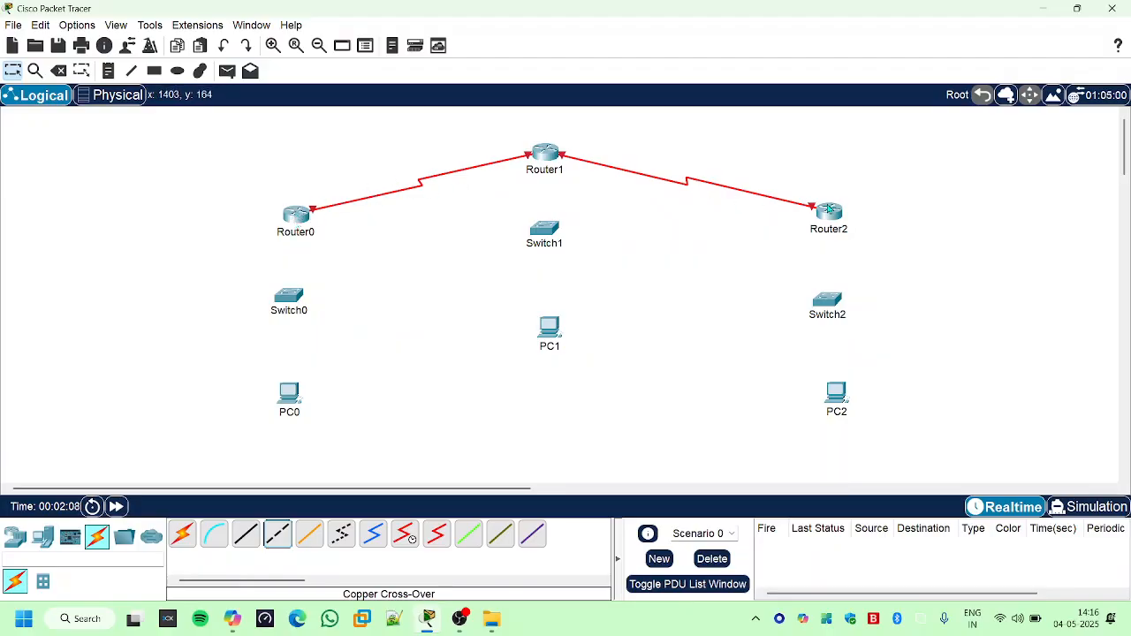
left_click(245, 535)
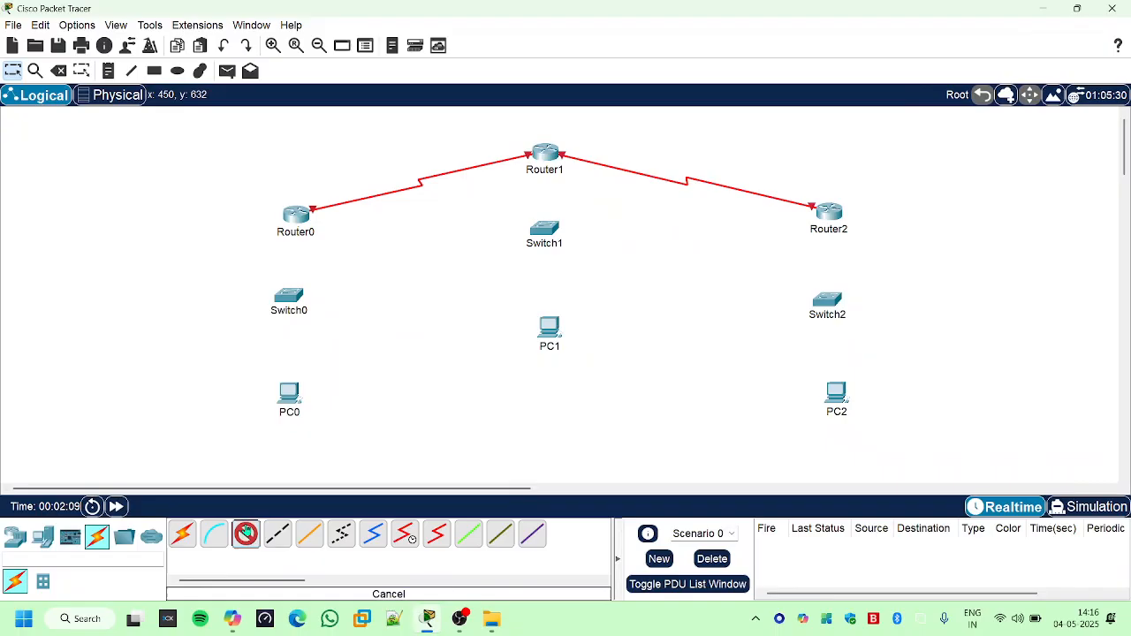
left_click(292, 215)
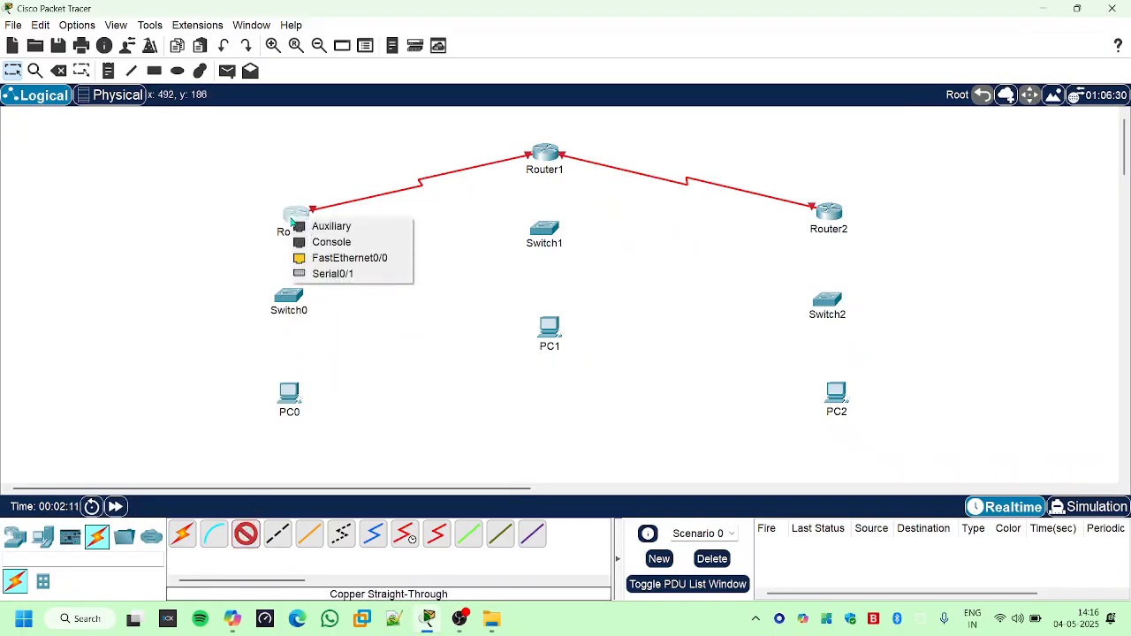
left_click(327, 255)
left_click(289, 297)
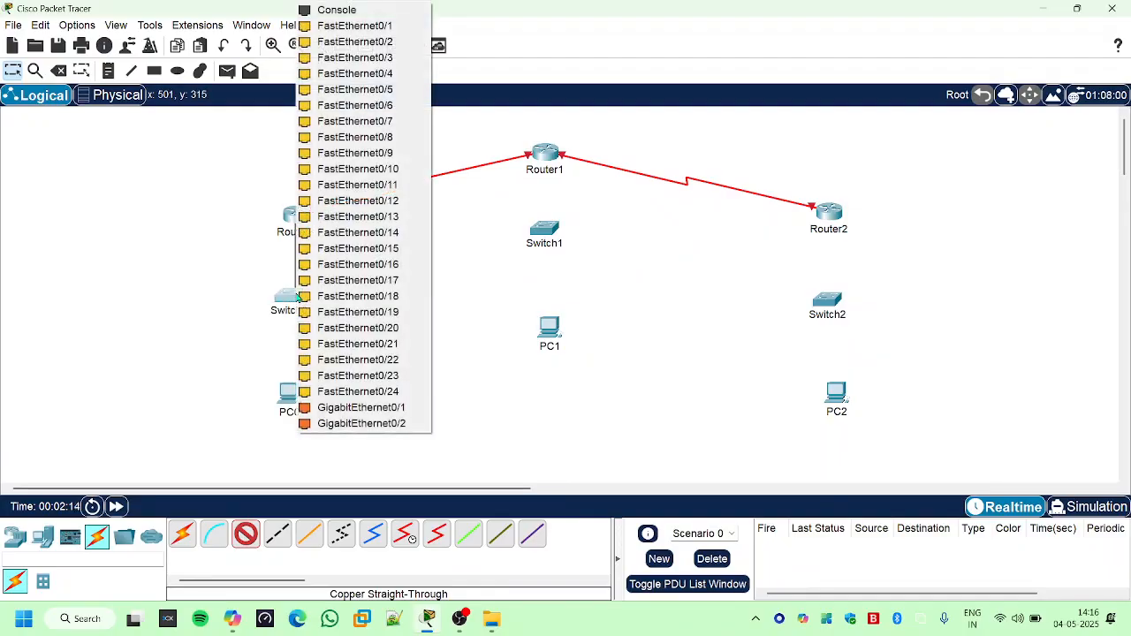
left_click(345, 27)
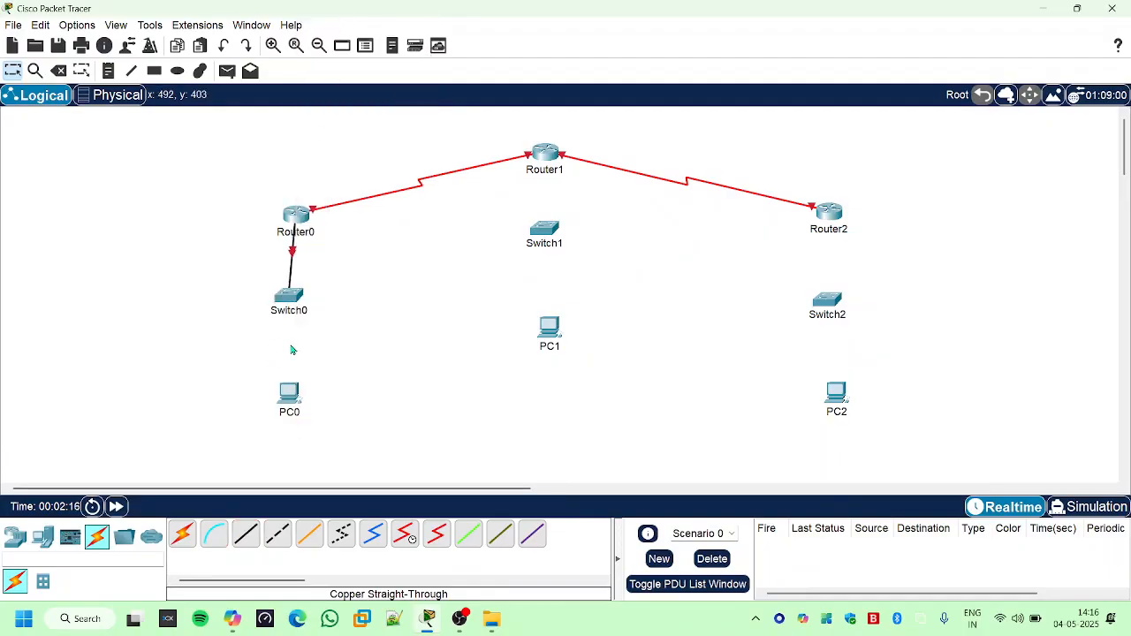
- Connect Switch0's FastEthernet0/2 to PC0 with a Copper Straight-Through cable
left_click(284, 295)
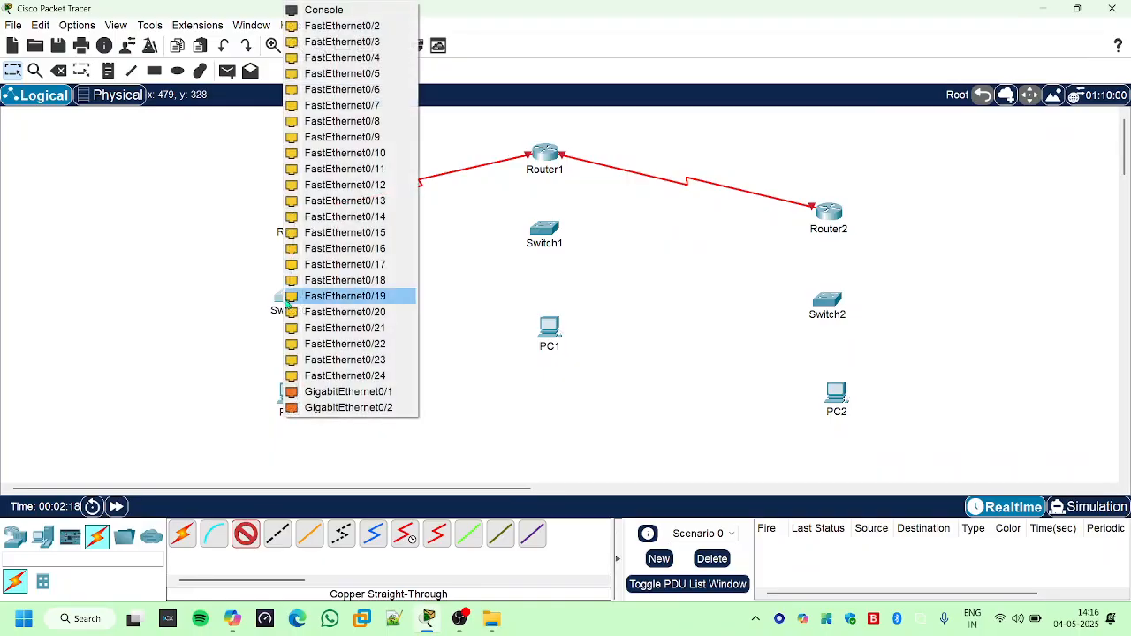
left_click(346, 28)
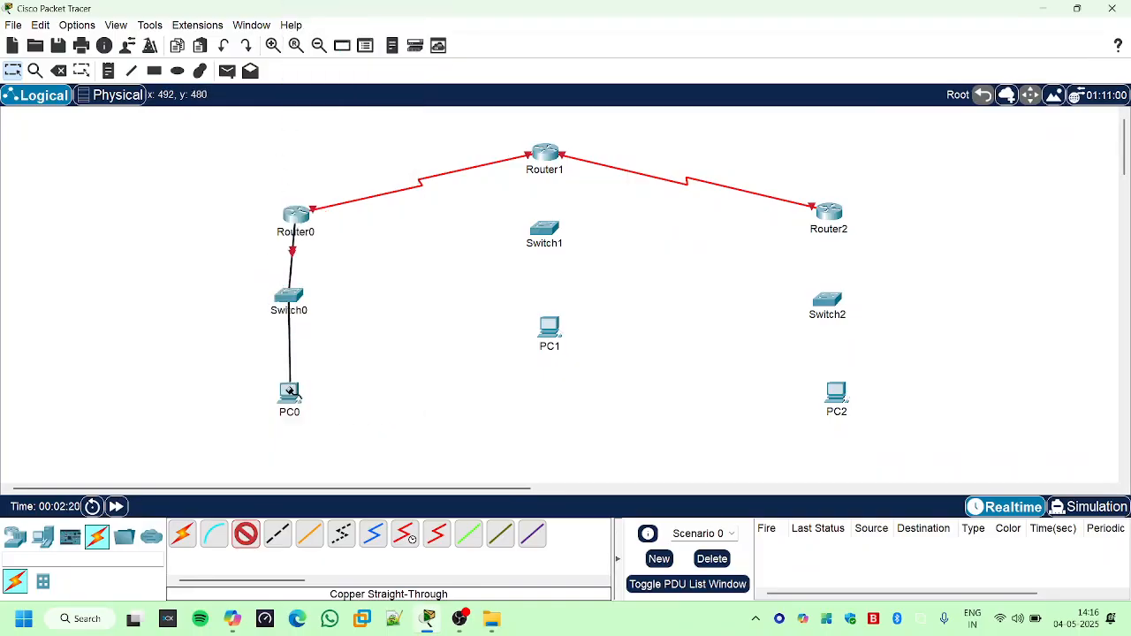
left_click(290, 393)
left_click(345, 447)
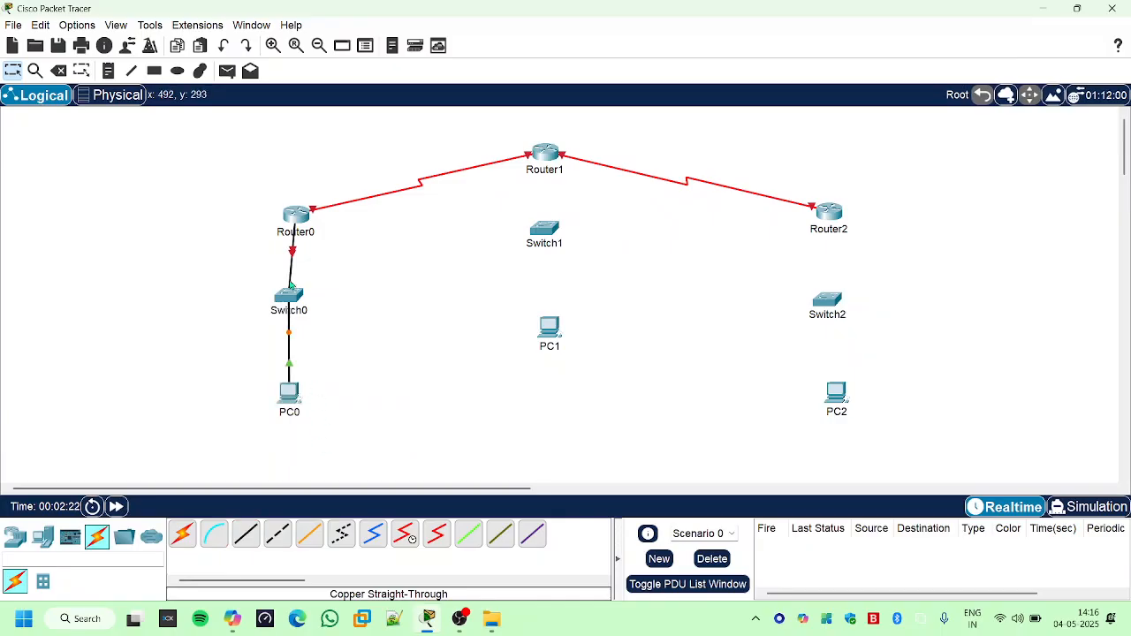
- Line up Switch0 and PC0 vertically beneath Router0, moving both slightly lower
left_click_drag(297, 297, 304, 307)
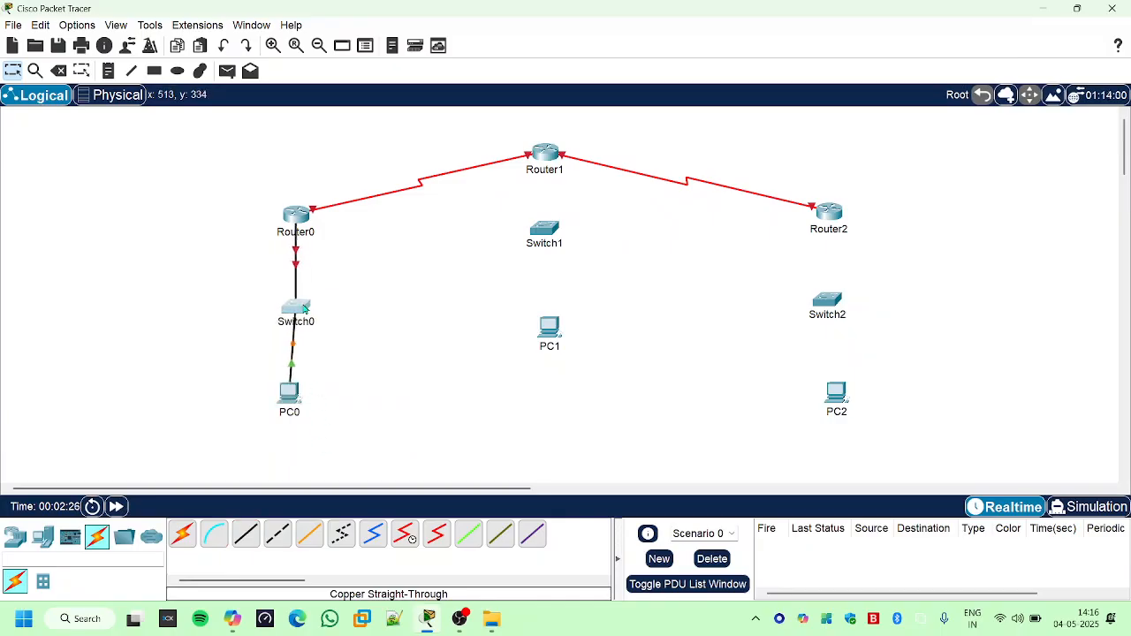
left_click_drag(289, 403, 294, 415)
left_click(408, 398)
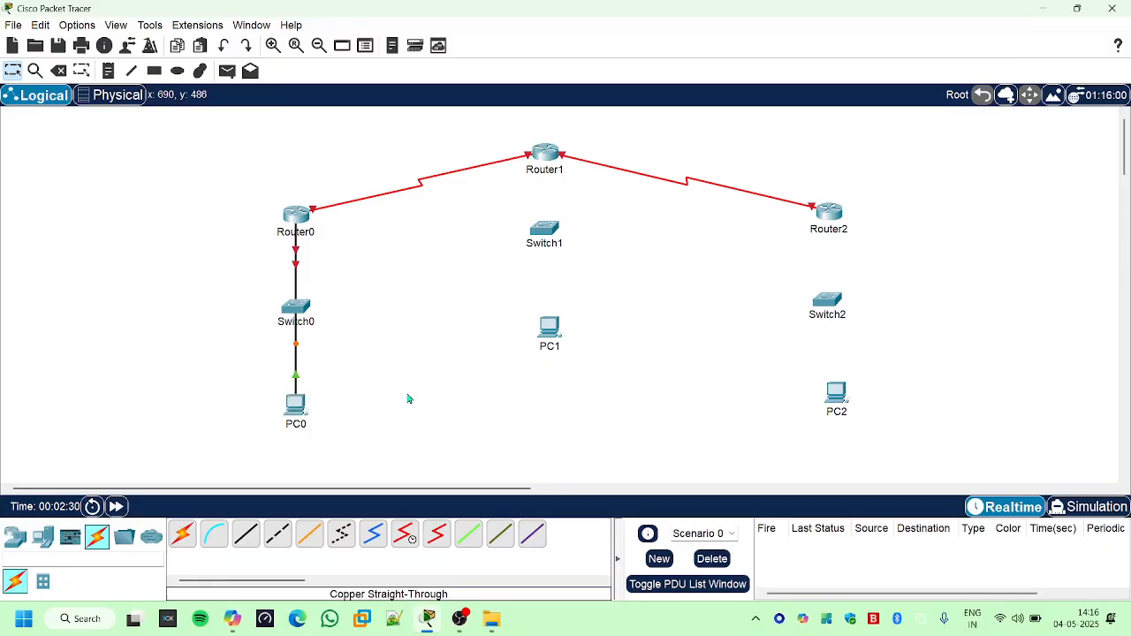
- Connect Router1's FastEthernet0/0 to a free port on Switch1 with a Copper Straight-Through cable and move Switch1 slightly lower
left_click(246, 533)
left_click(548, 148)
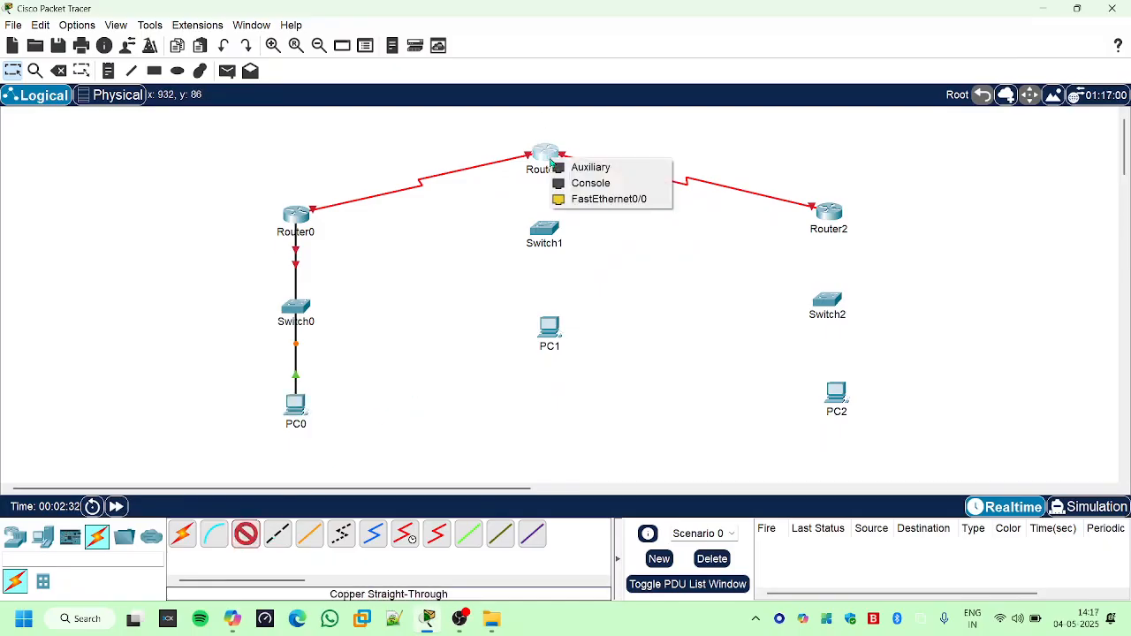
left_click(584, 200)
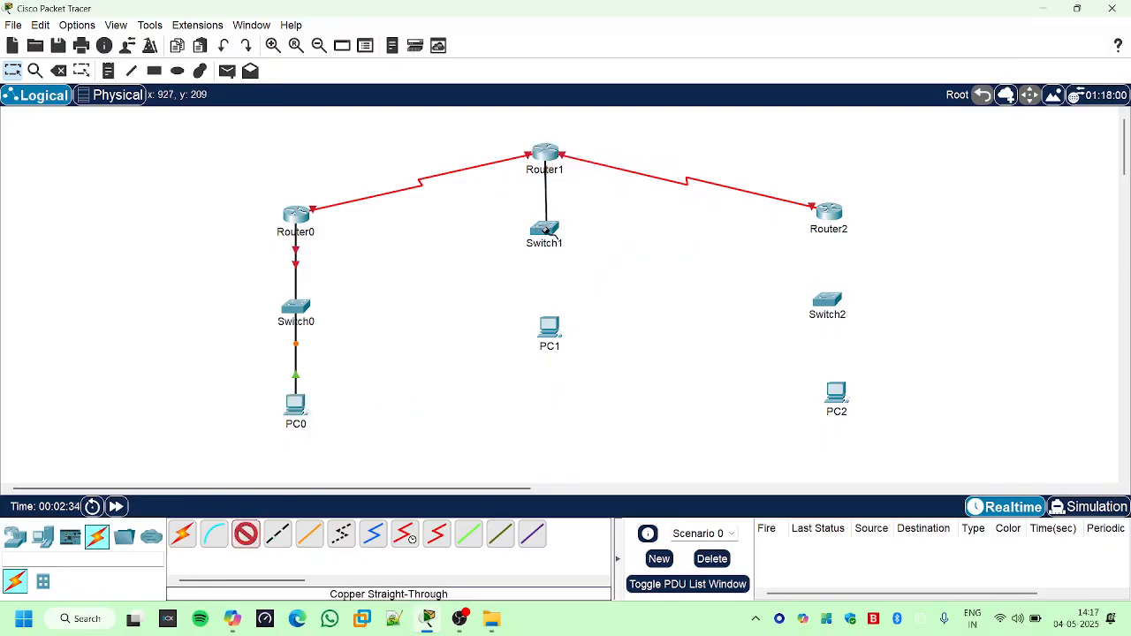
left_click(550, 228)
left_click(588, 32)
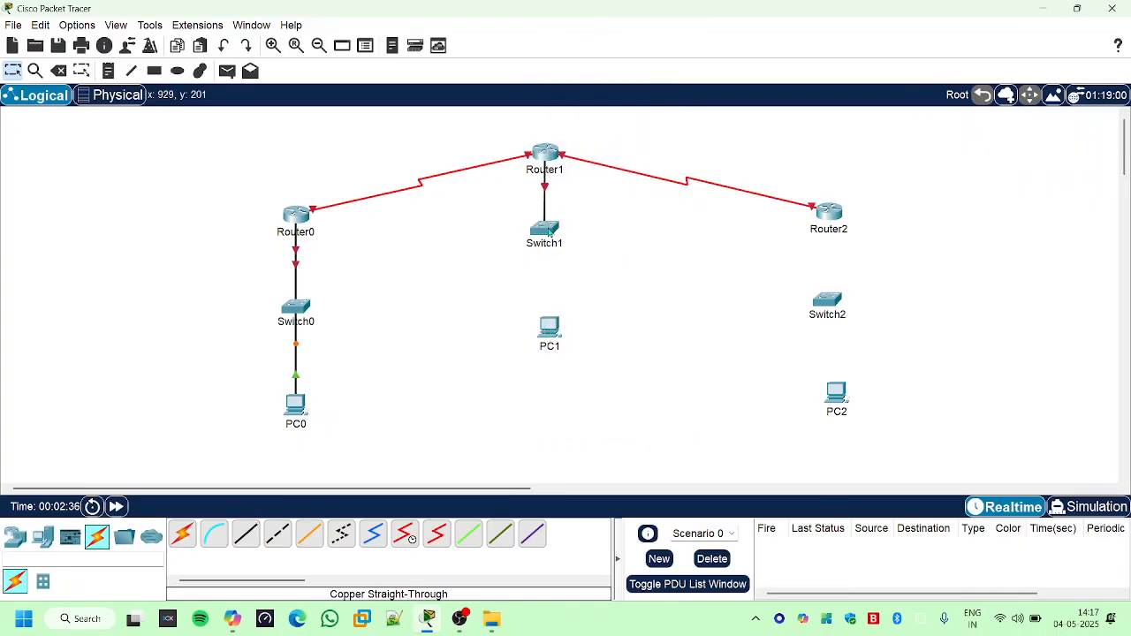
left_click_drag(550, 231, 547, 263)
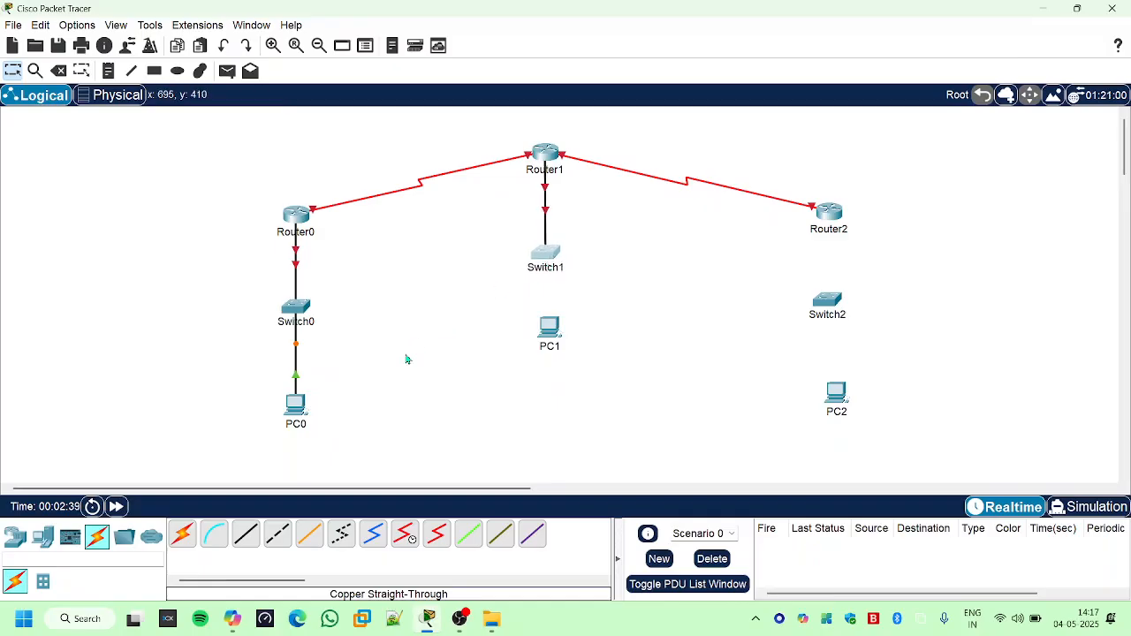
- Connect Switch1 to PC1's FastEthernet0 with a Copper Straight-Through cable and move PC1 straight below the switch
left_click(237, 535)
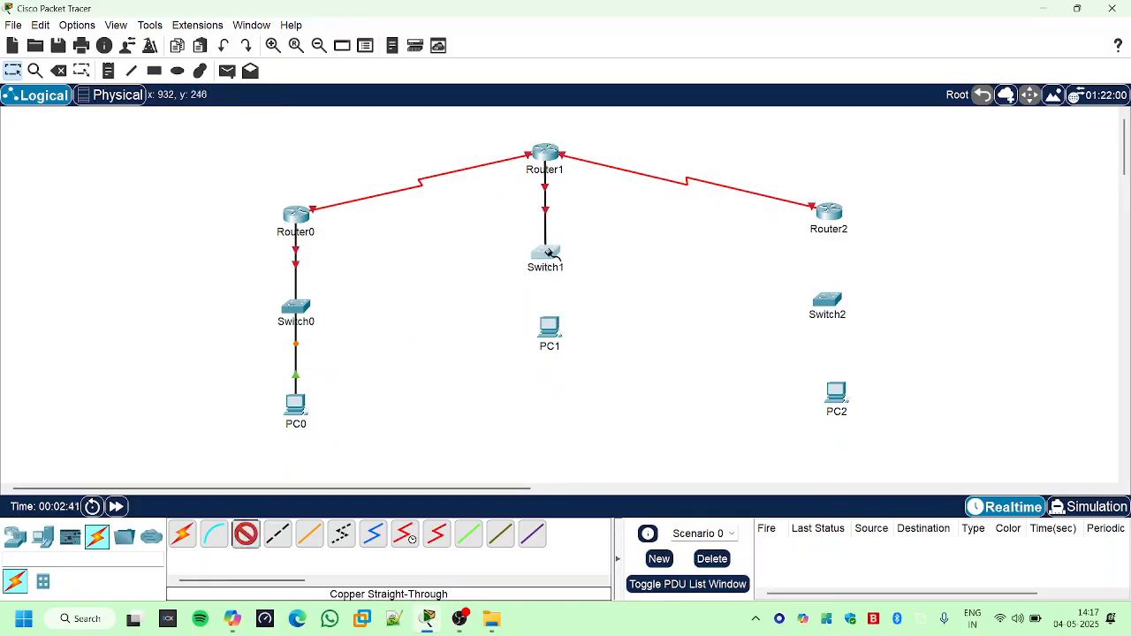
left_click(548, 253)
left_click(610, 26)
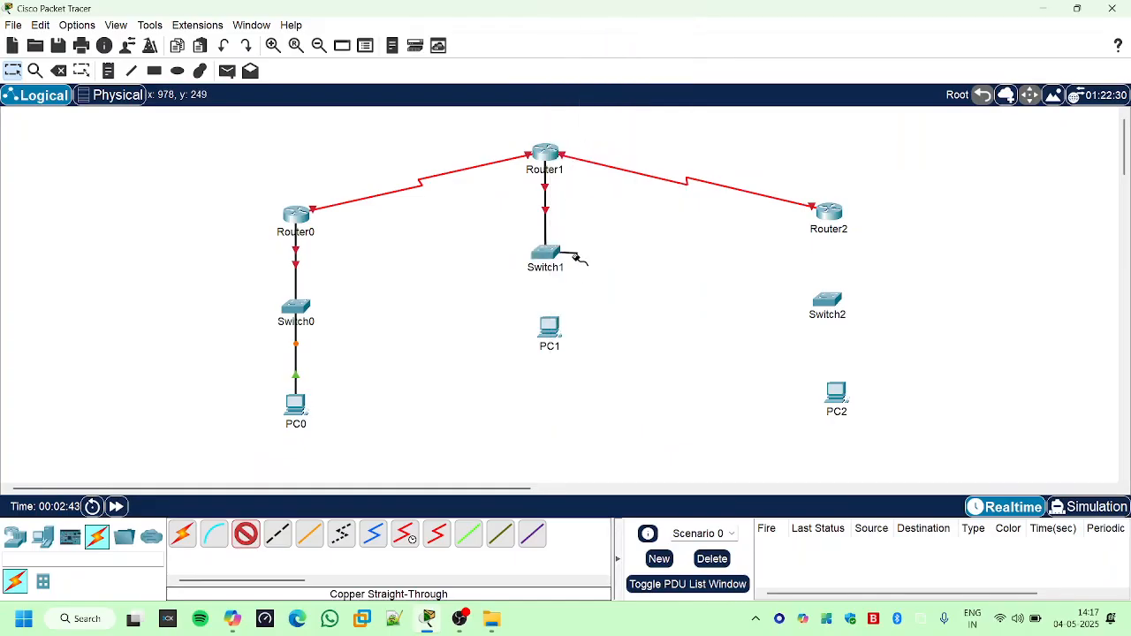
left_click(549, 325)
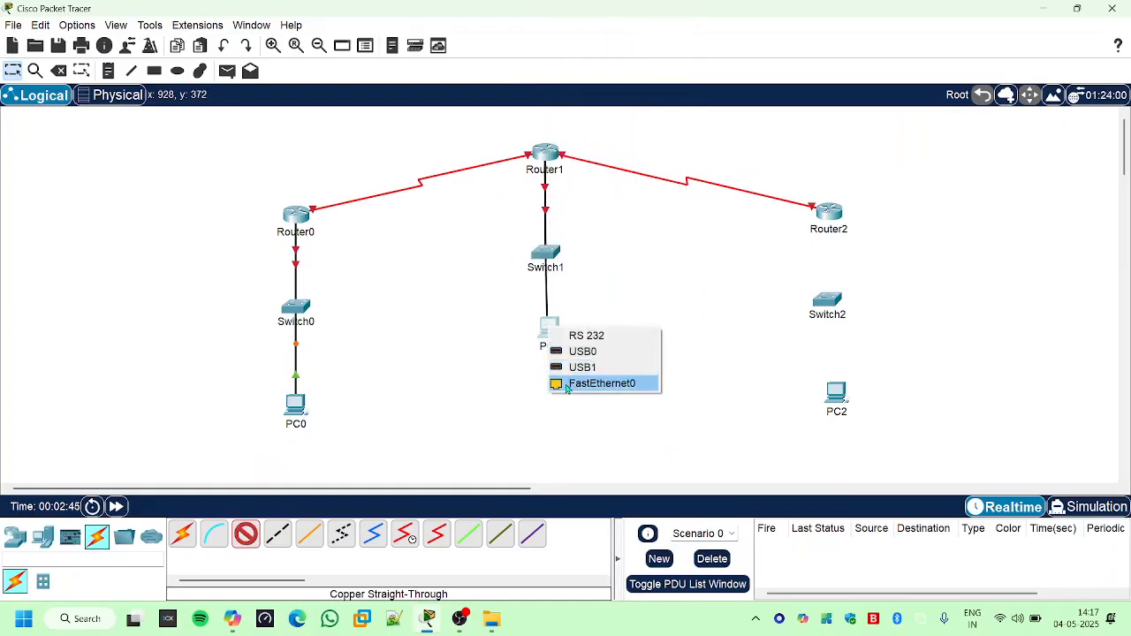
left_click(601, 383)
left_click_drag(548, 328, 546, 355)
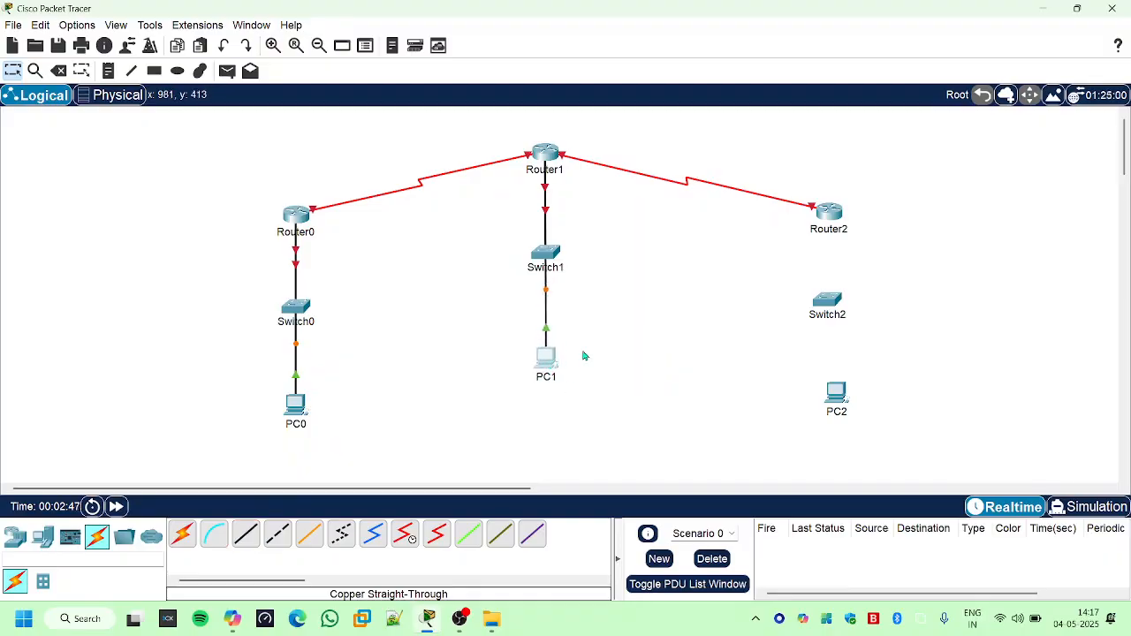
- Connect Router2 to a free port on Switch2 with a Copper Straight-Through cable
left_click(246, 533)
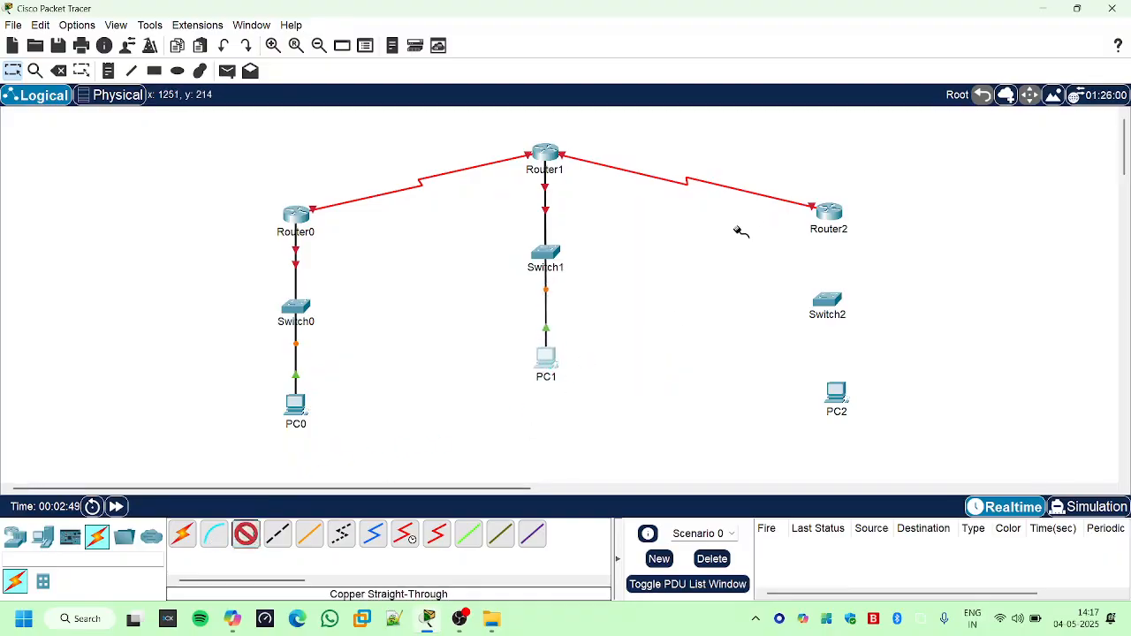
left_click(820, 216)
left_click(864, 247)
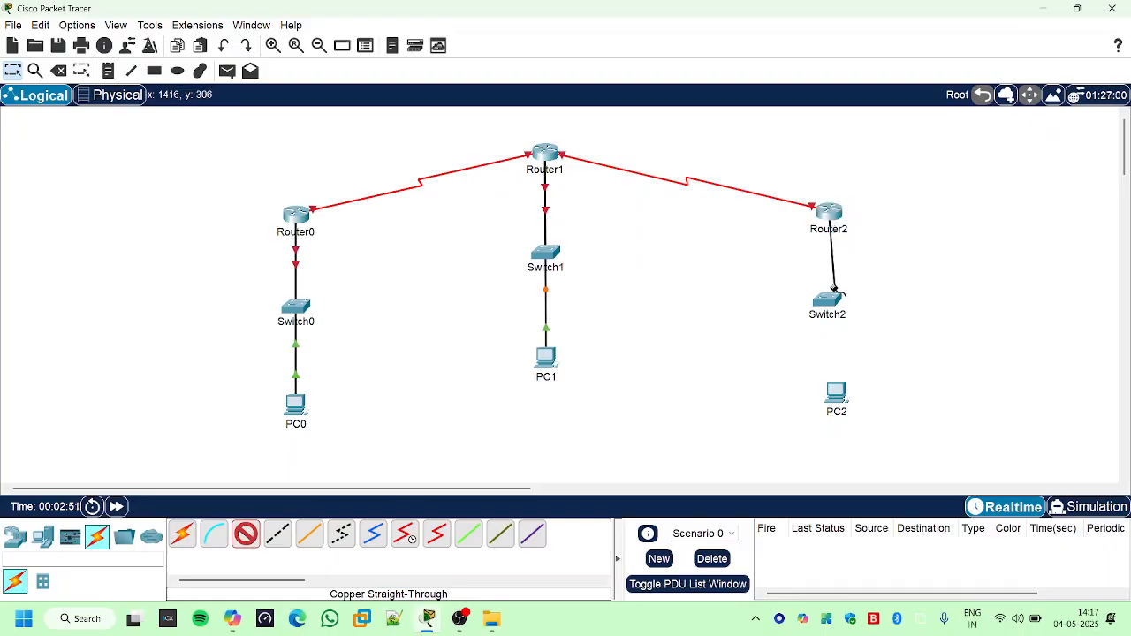
left_click(828, 300)
left_click(870, 24)
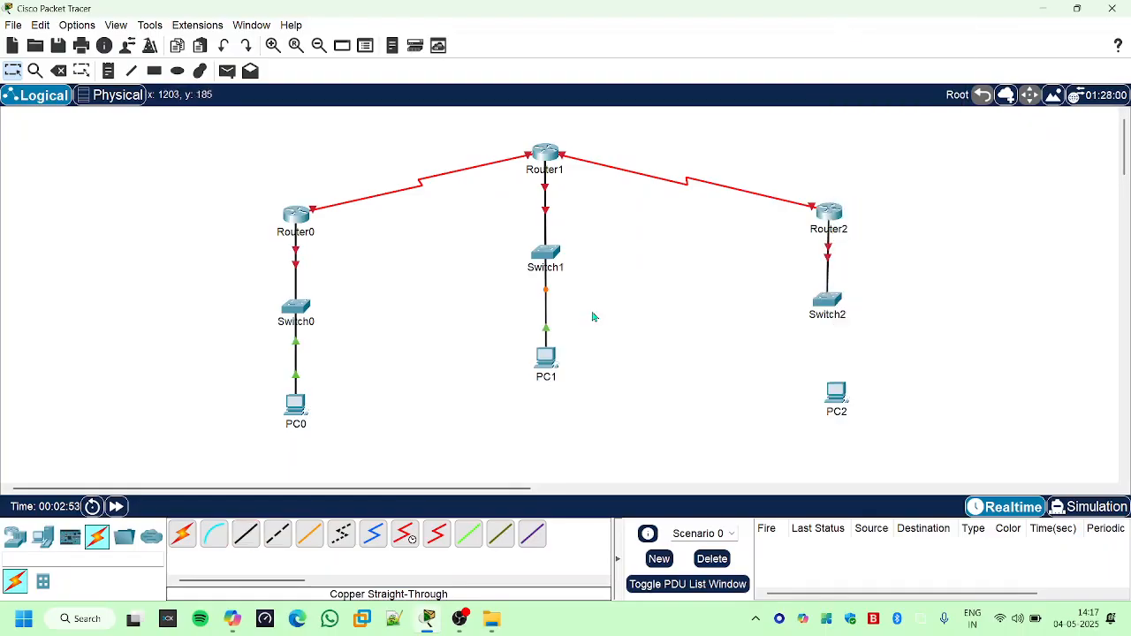
- Connect Switch2 to PC2's FastEthernet0 with a Copper Straight-Through cable and shift Switch2 into line between Router2 and PC2
left_click(246, 533)
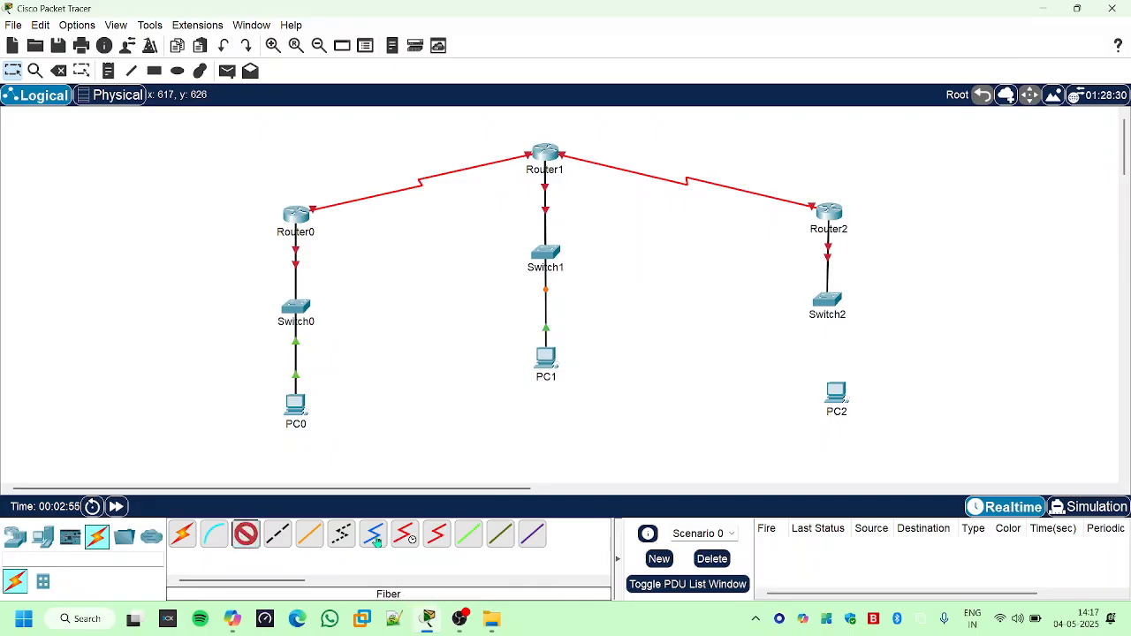
left_click(830, 303)
left_click(862, 35)
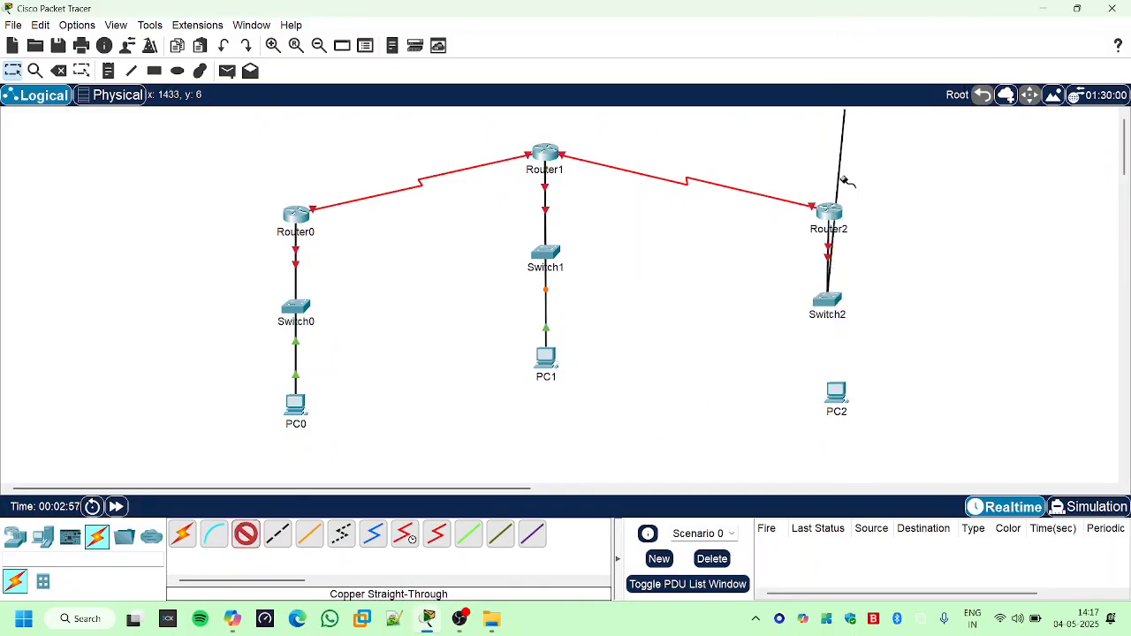
left_click(838, 390)
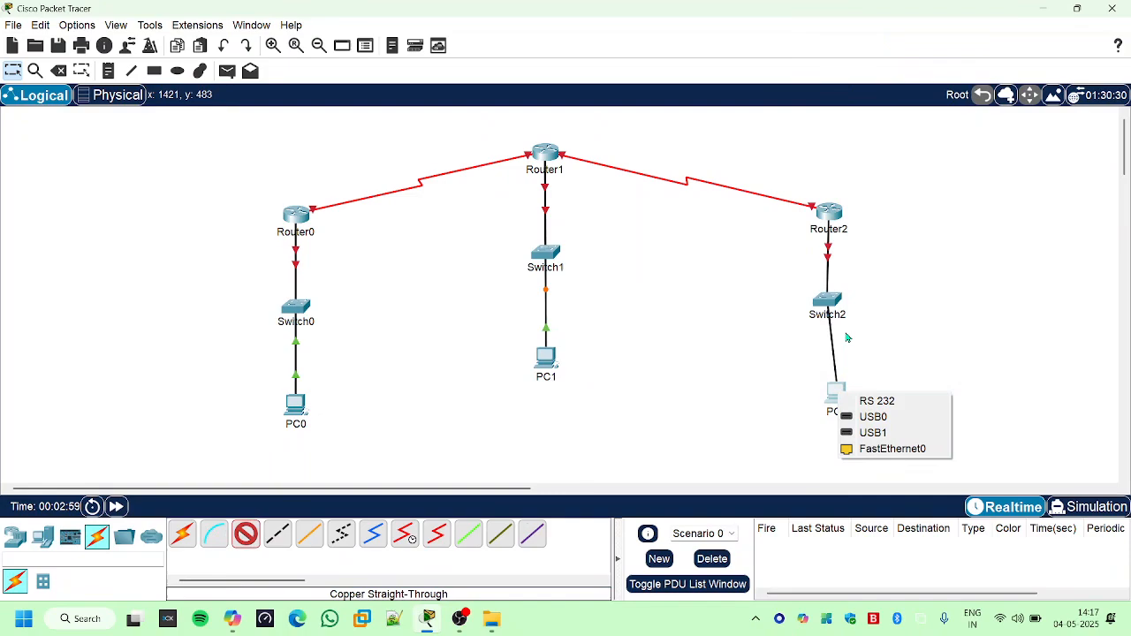
left_click(866, 453)
left_click_drag(828, 305, 842, 304)
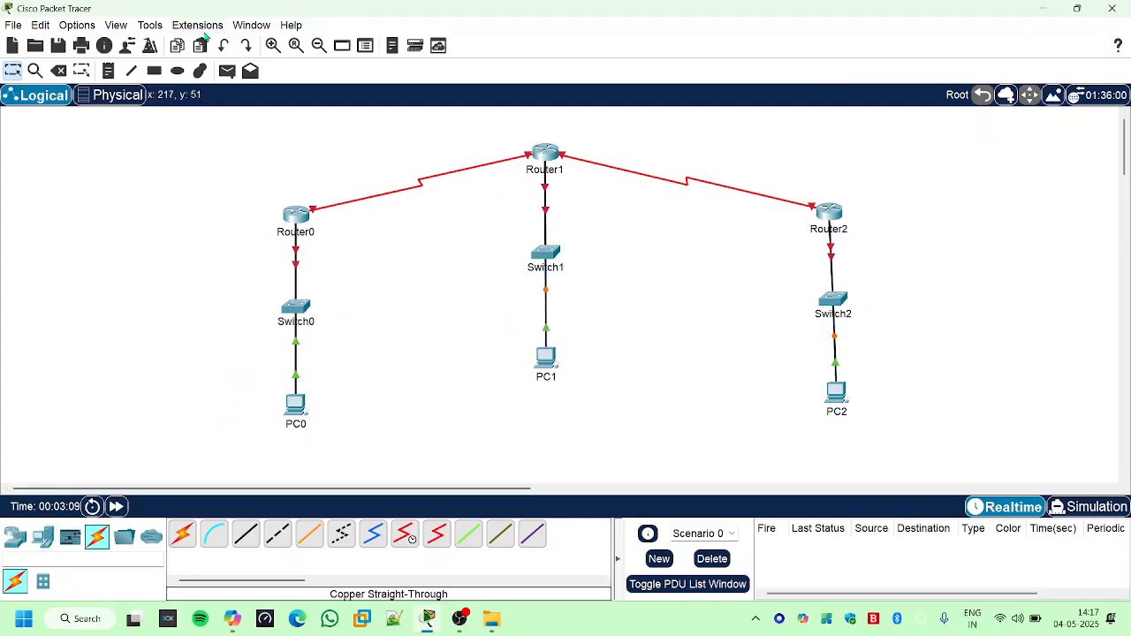
- Draw a yellow-filled rectangle with a black outline enclosing Router0, Switch0 and PC0
left_click(159, 75)
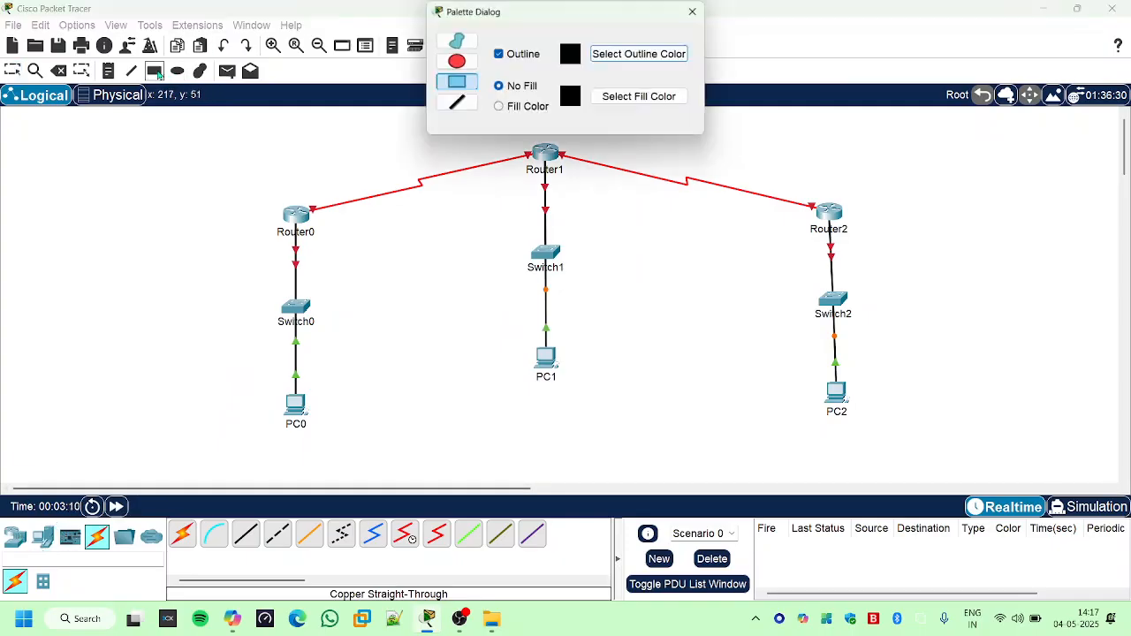
left_click(640, 97)
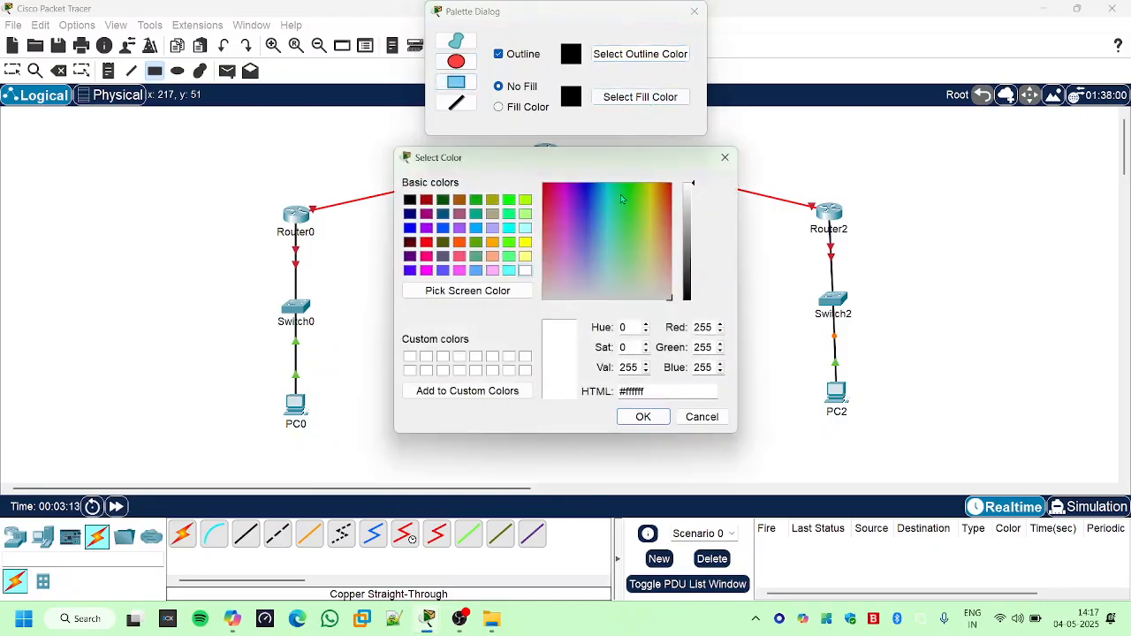
left_click_drag(652, 197, 650, 194)
left_click(652, 415)
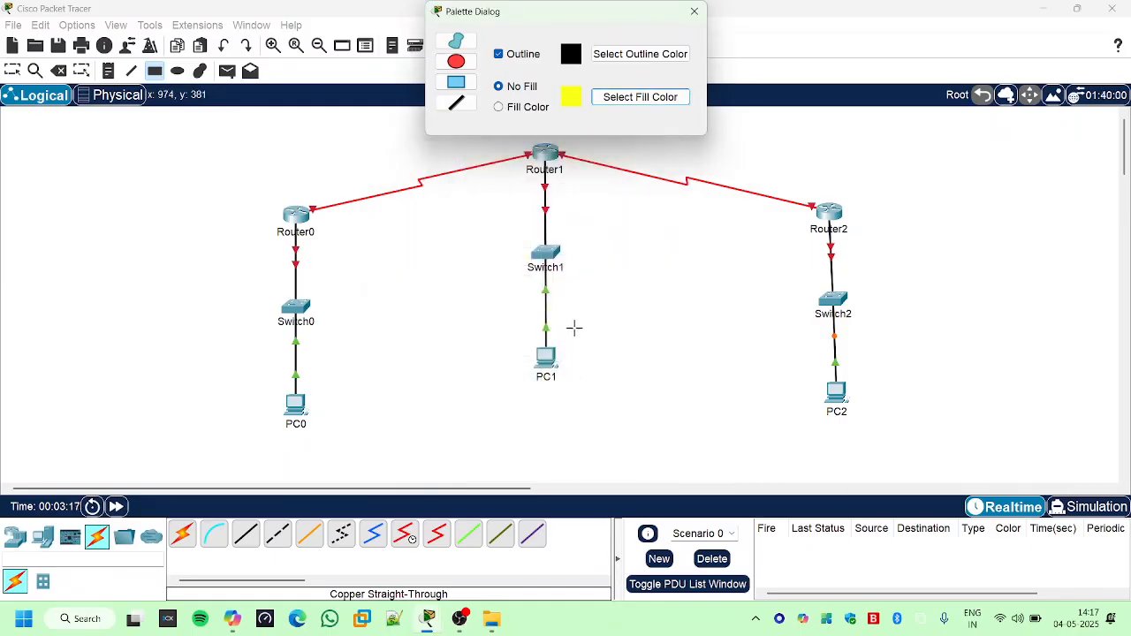
left_click(499, 107)
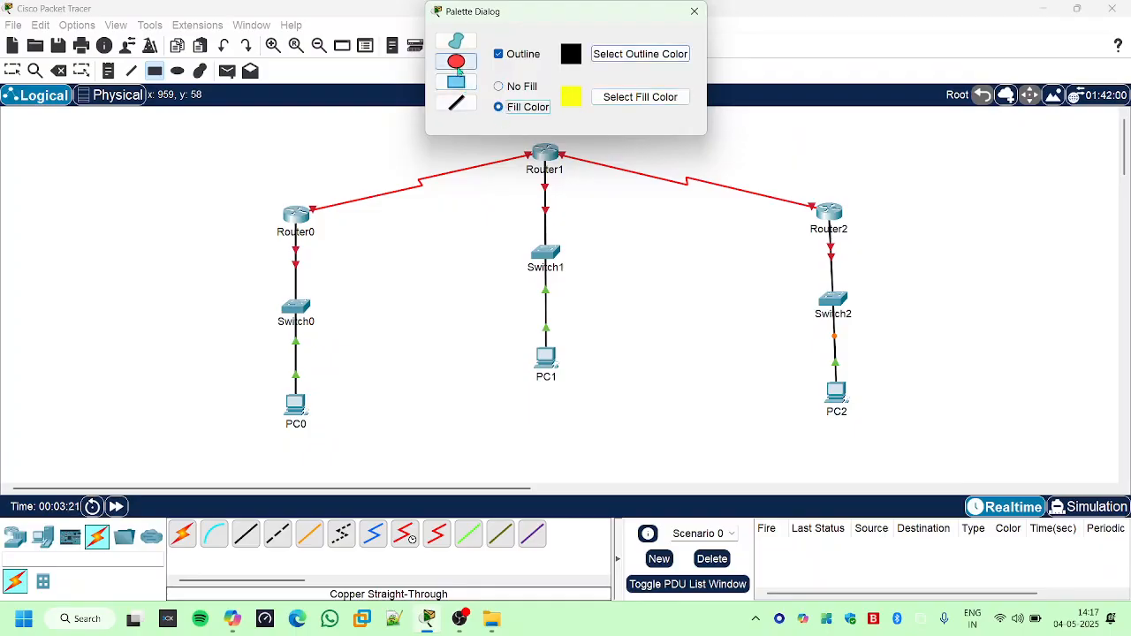
left_click(456, 81)
left_click_drag(245, 163, 403, 459)
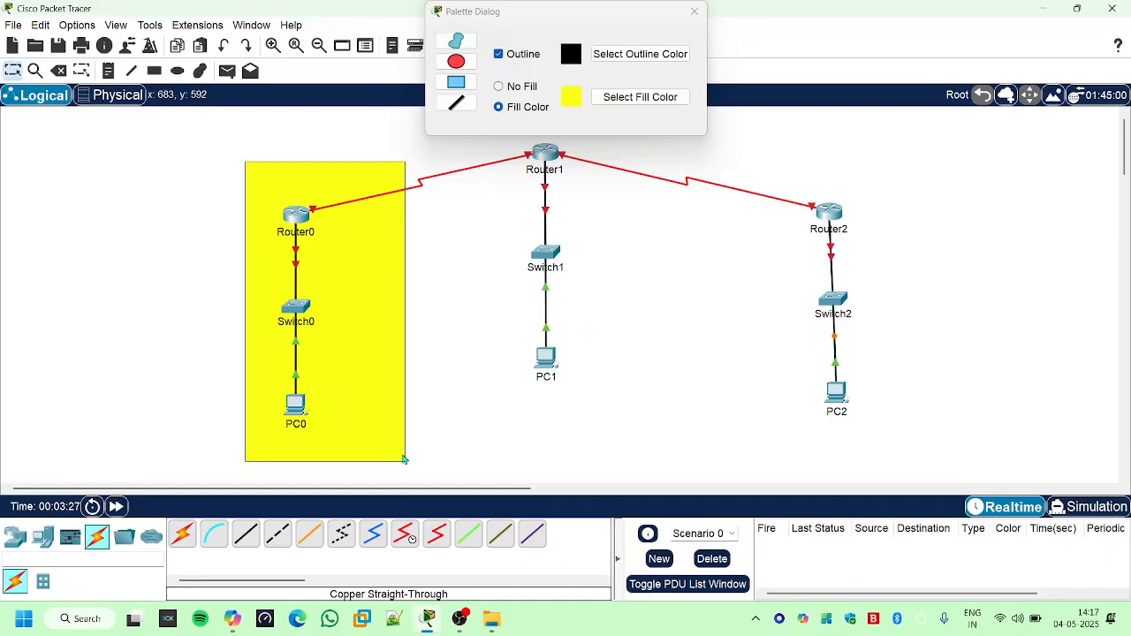
- Draw a cyan-filled (#37fcff) rectangle with a black outline enclosing Router1, Switch1 and PC1
left_click(629, 100)
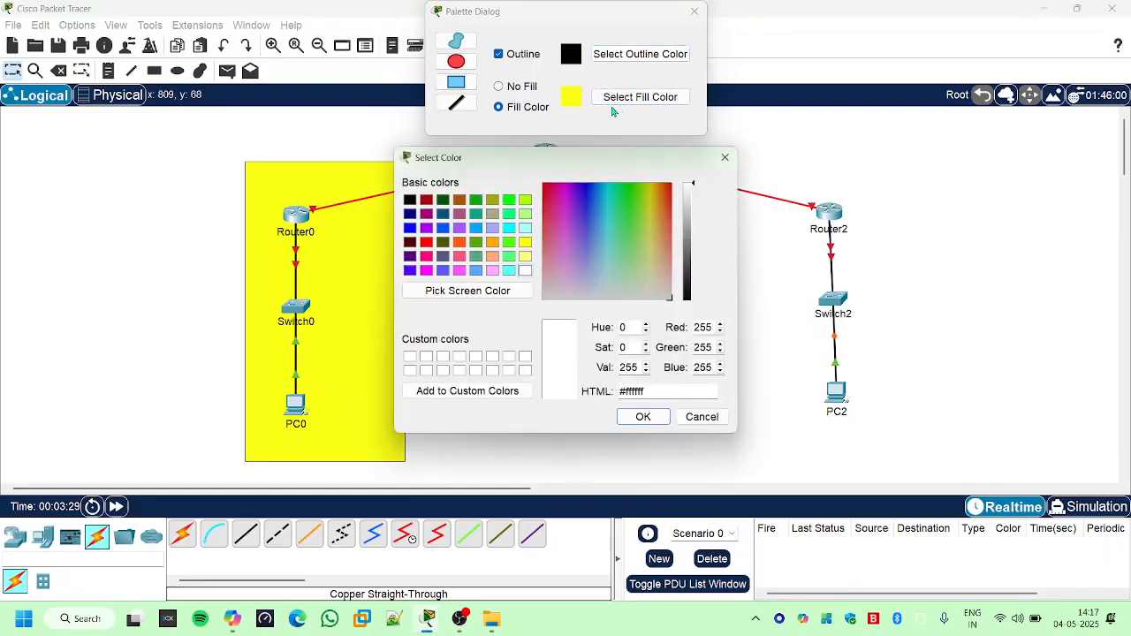
left_click_drag(556, 199, 607, 210)
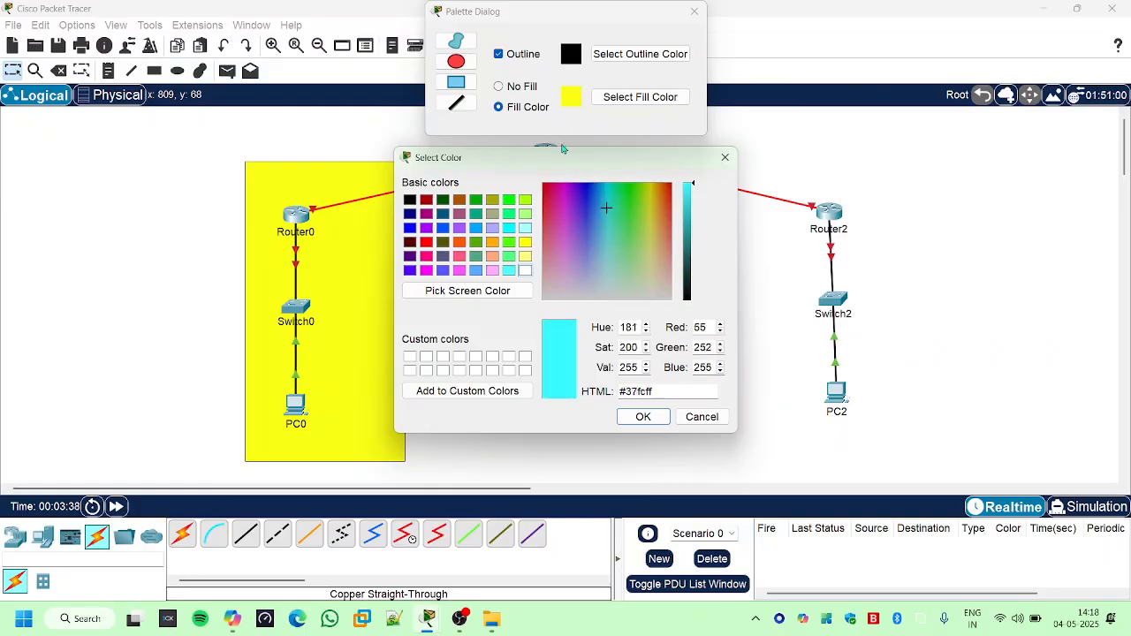
left_click(643, 417)
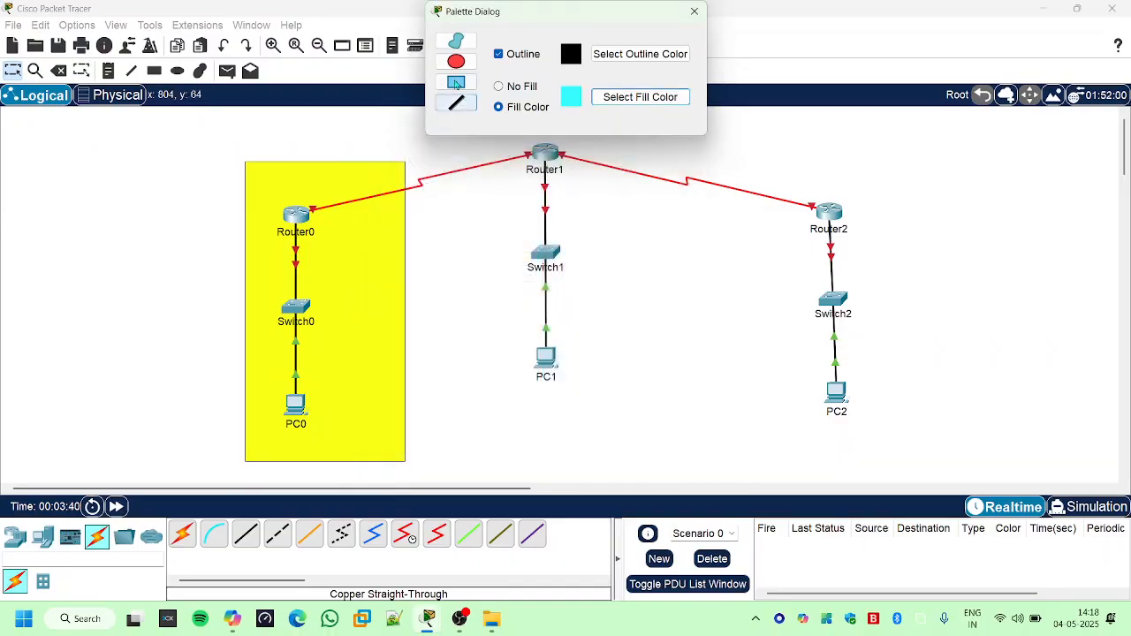
left_click(455, 81)
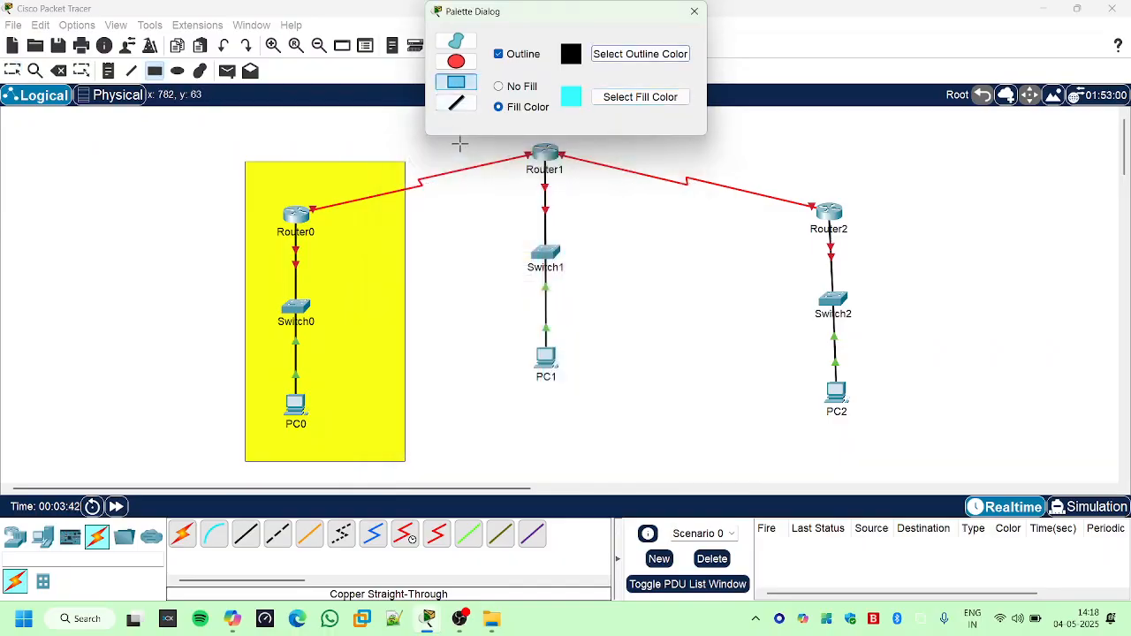
left_click_drag(460, 140, 649, 463)
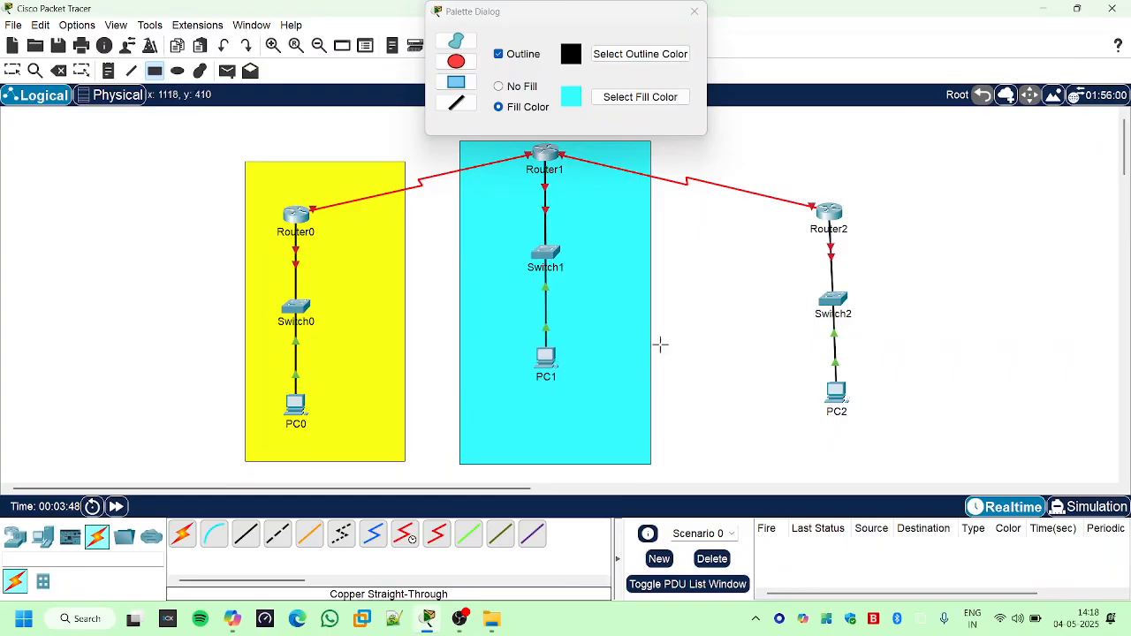
- Draw a light green-filled (#6aff50) rectangle with a black outline enclosing Router2, Switch2 and PC2
left_click(609, 99)
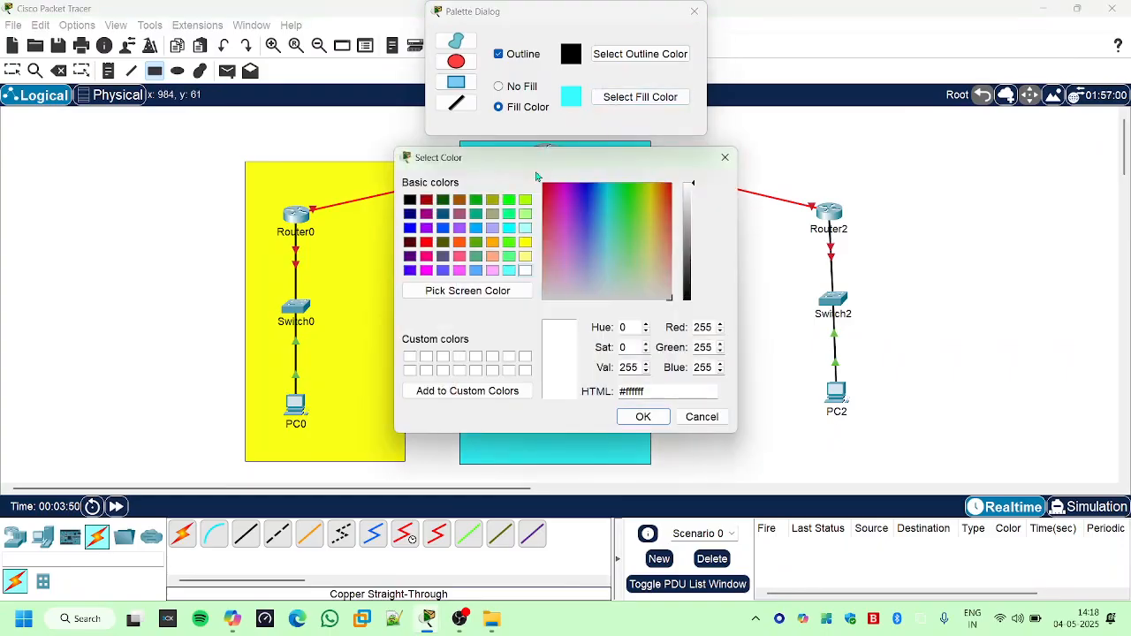
left_click(626, 192)
left_click_drag(626, 192, 631, 221)
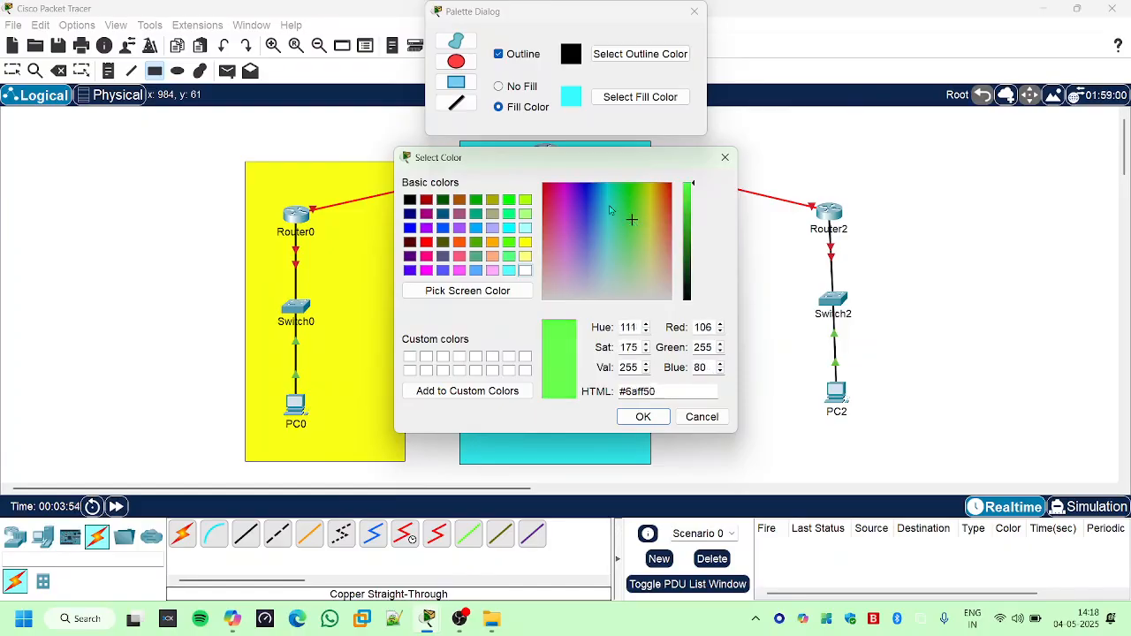
left_click(642, 416)
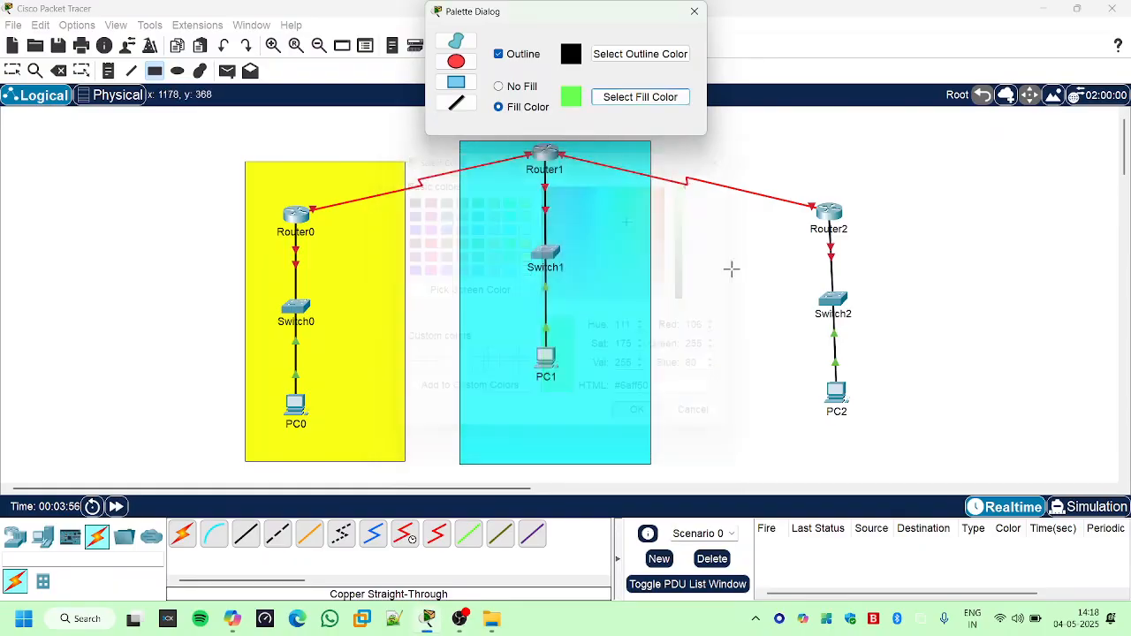
left_click_drag(739, 143, 918, 458)
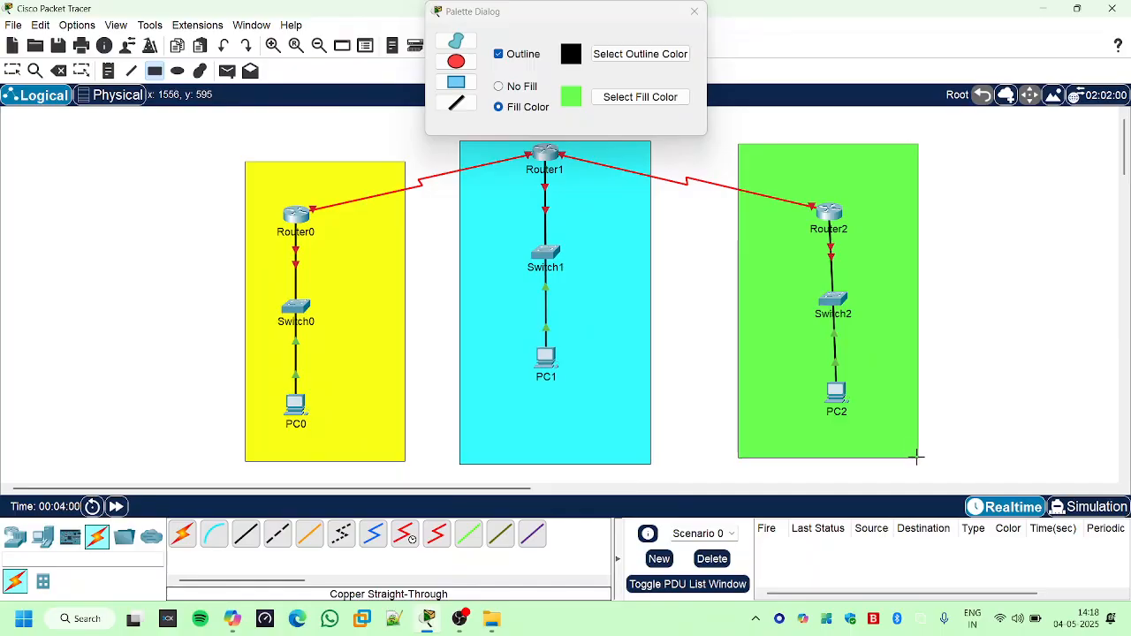
key("Escape")
- Align Switch2 and PC2 vertically below Router2 and close the drawing palette
left_click_drag(833, 302, 828, 314)
left_click_drag(836, 391, 827, 397)
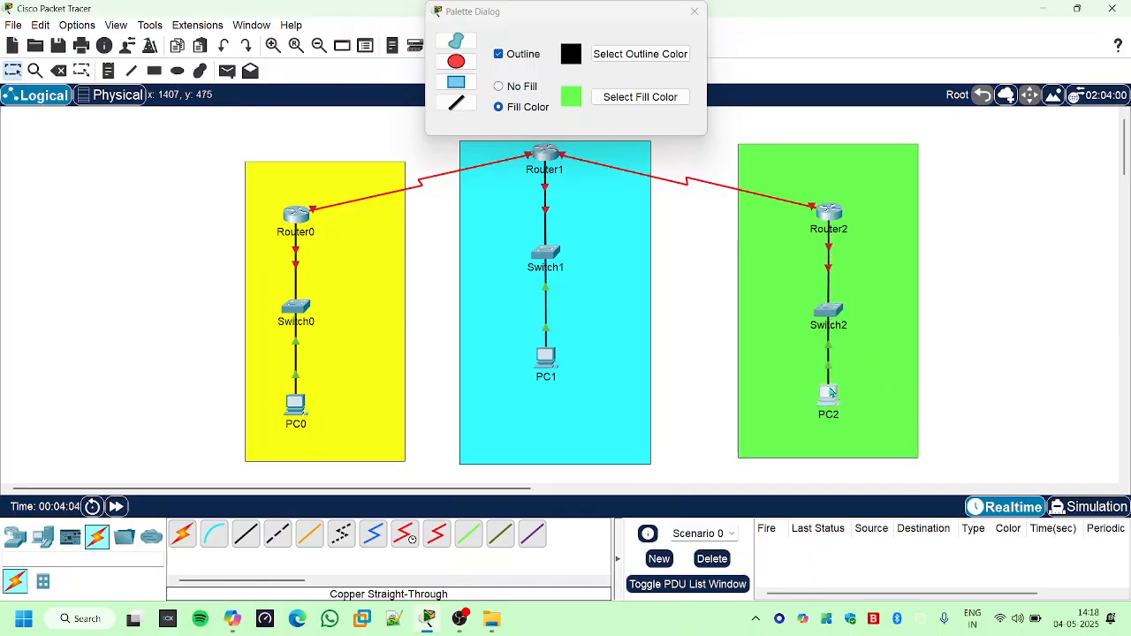
left_click(695, 12)
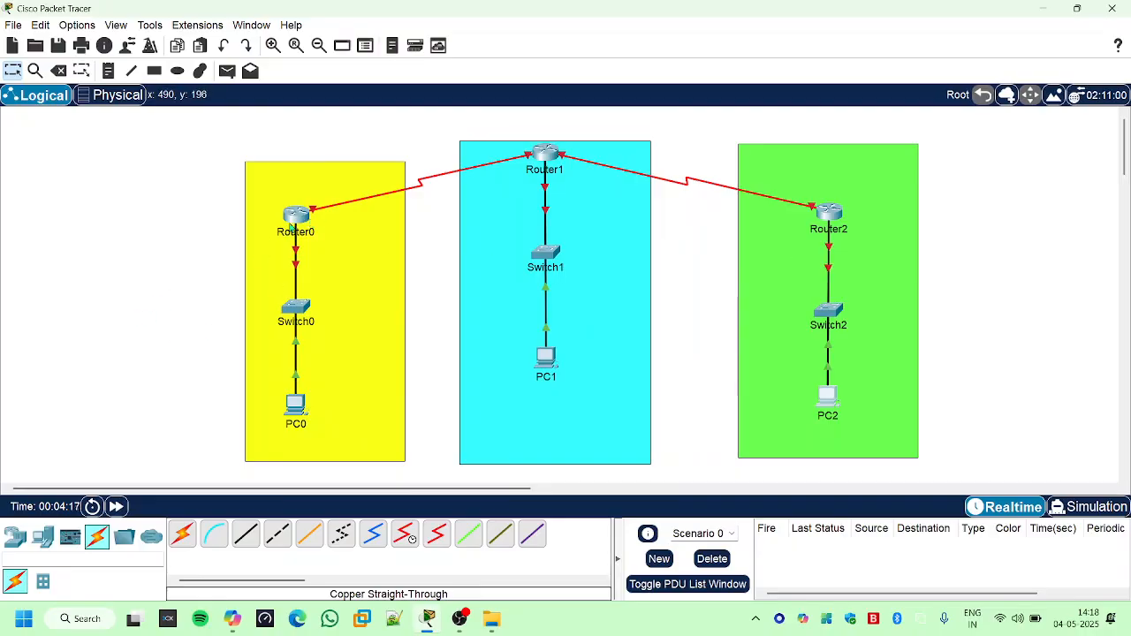
- Open Router0's command line and enter privileged EXEC mode with "en"
left_click(297, 217)
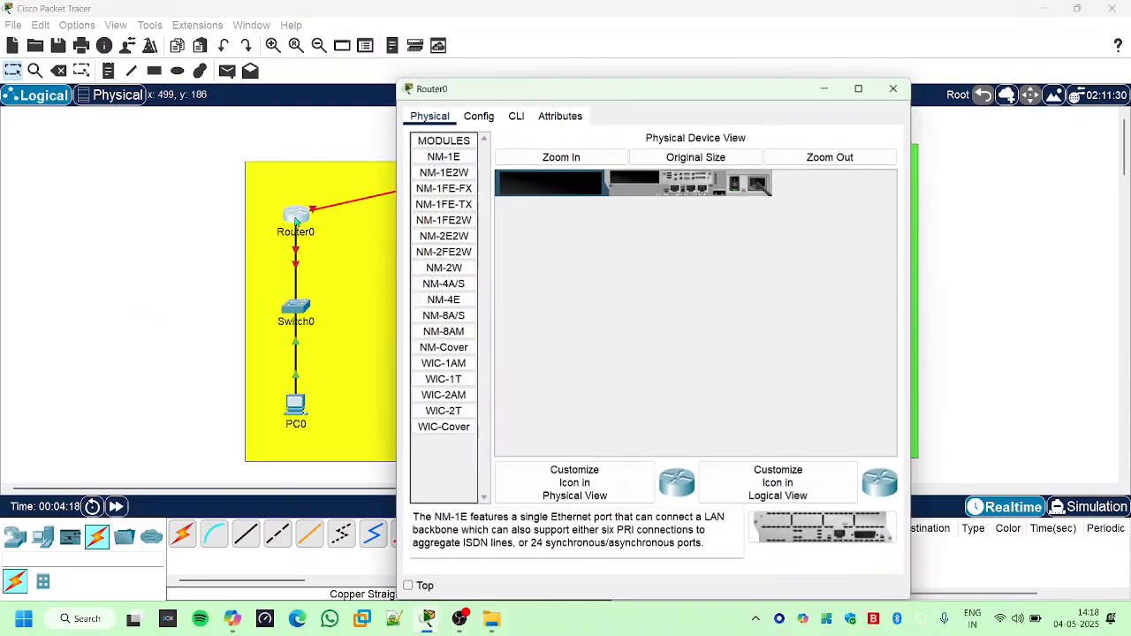
left_click(481, 116)
left_click(518, 117)
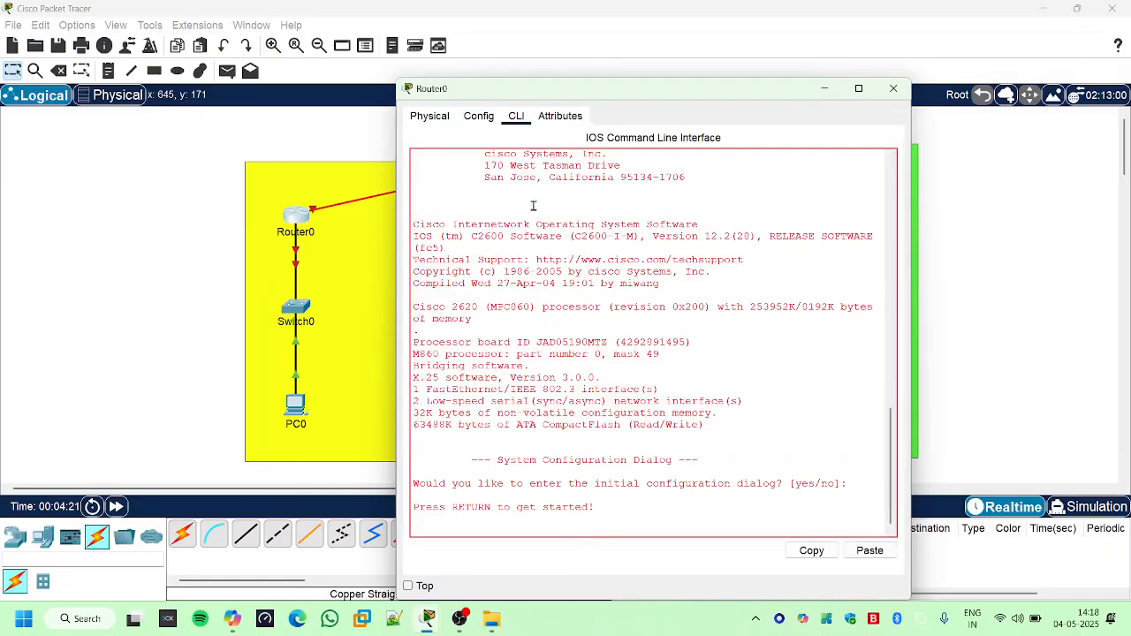
key("Return")
key("Return")
key("Return")
type("er>e")
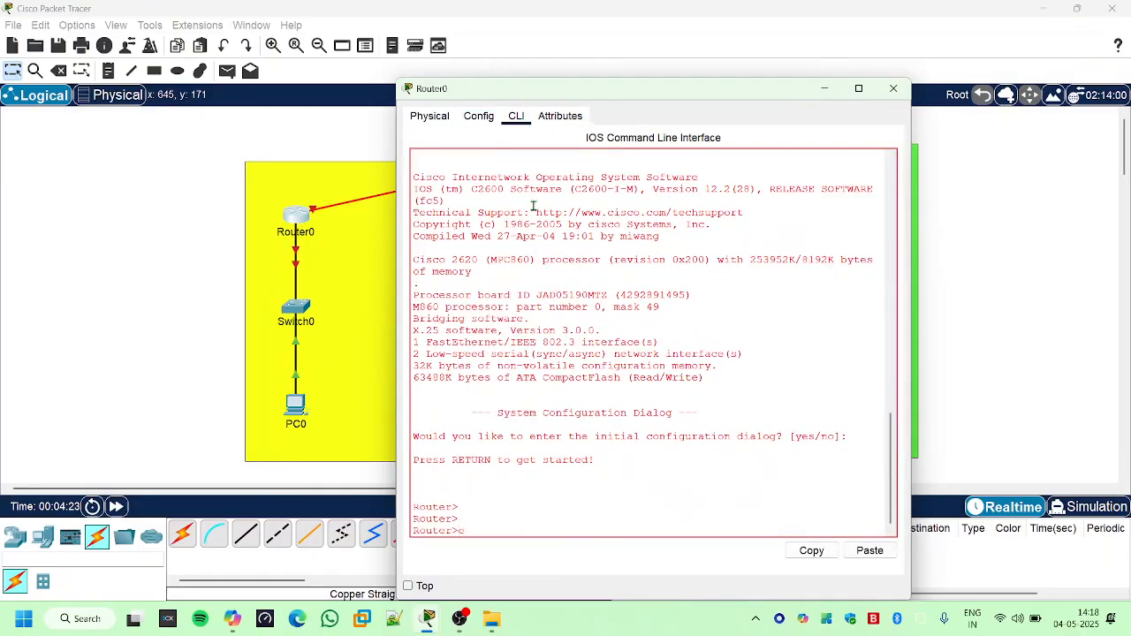
type("n")
key("Return")
key("Return")
key("Return")
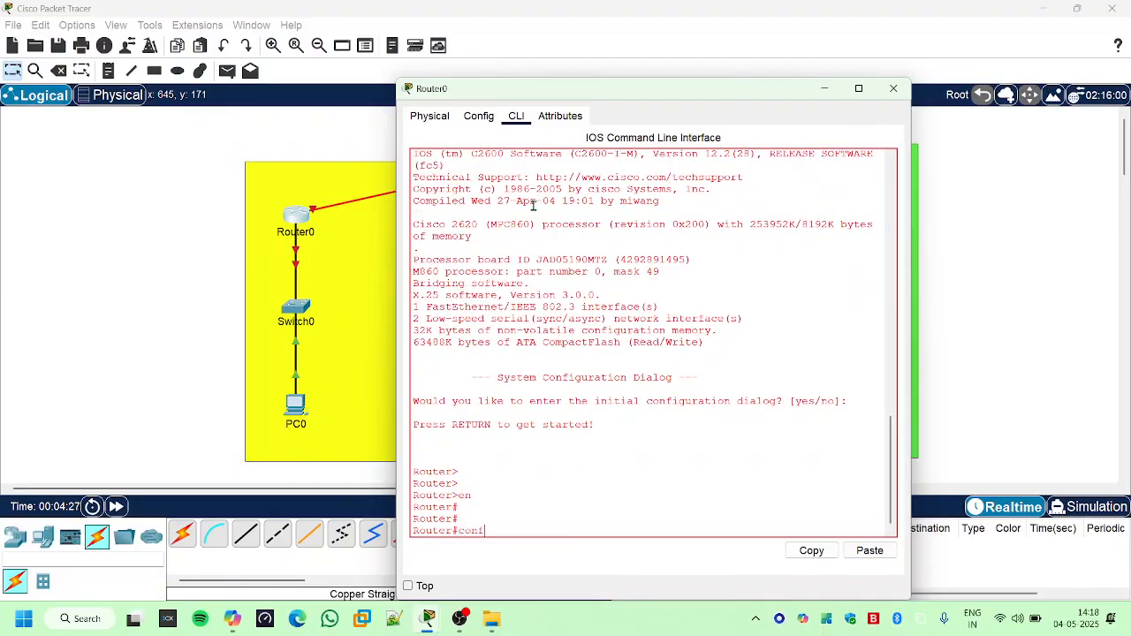
- Enter global configuration mode on Router0 with "configure t"
type("conf")
key("Tab")
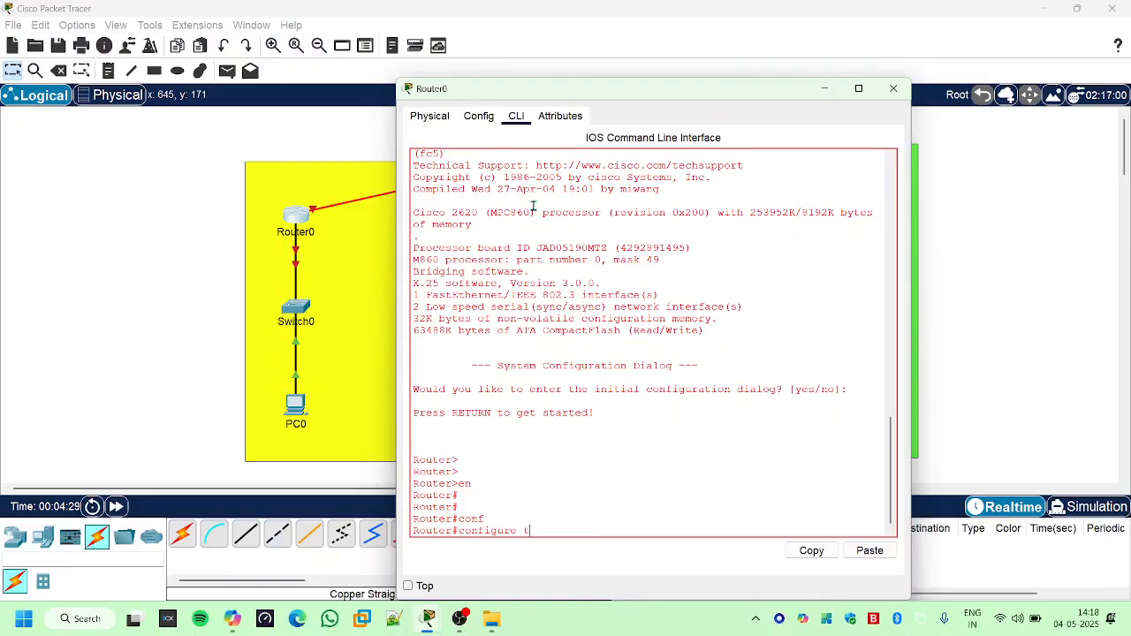
type("t")
key("Return")
key("Return")
key("Return")
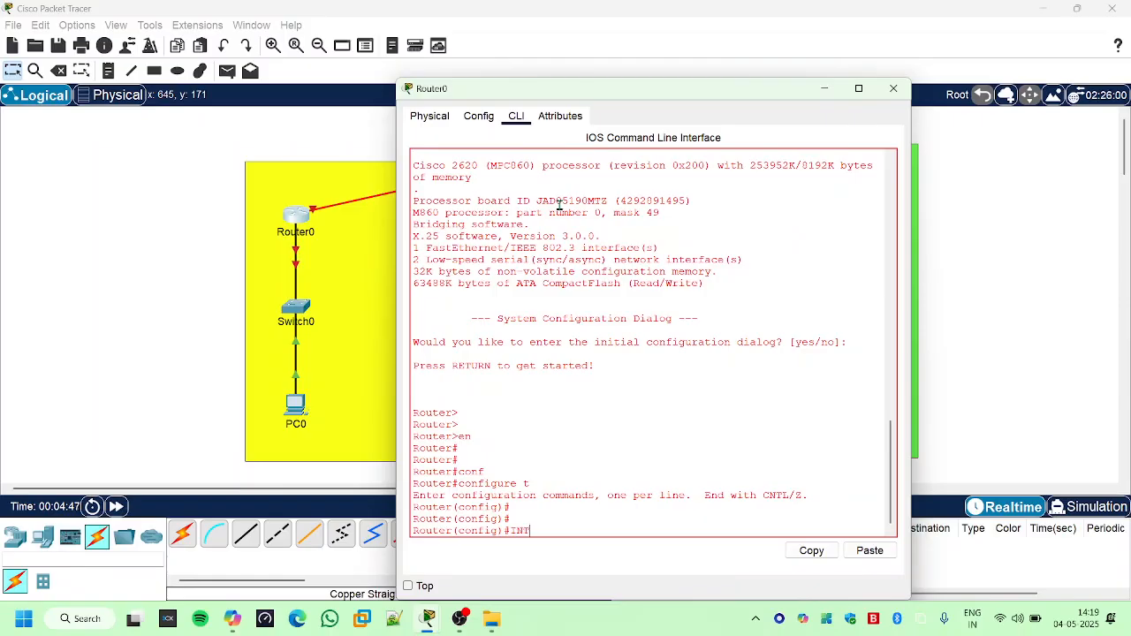
- Enter interface configuration mode for FastEthernet 0/0 on Router0
type("ER")
key("Tab")
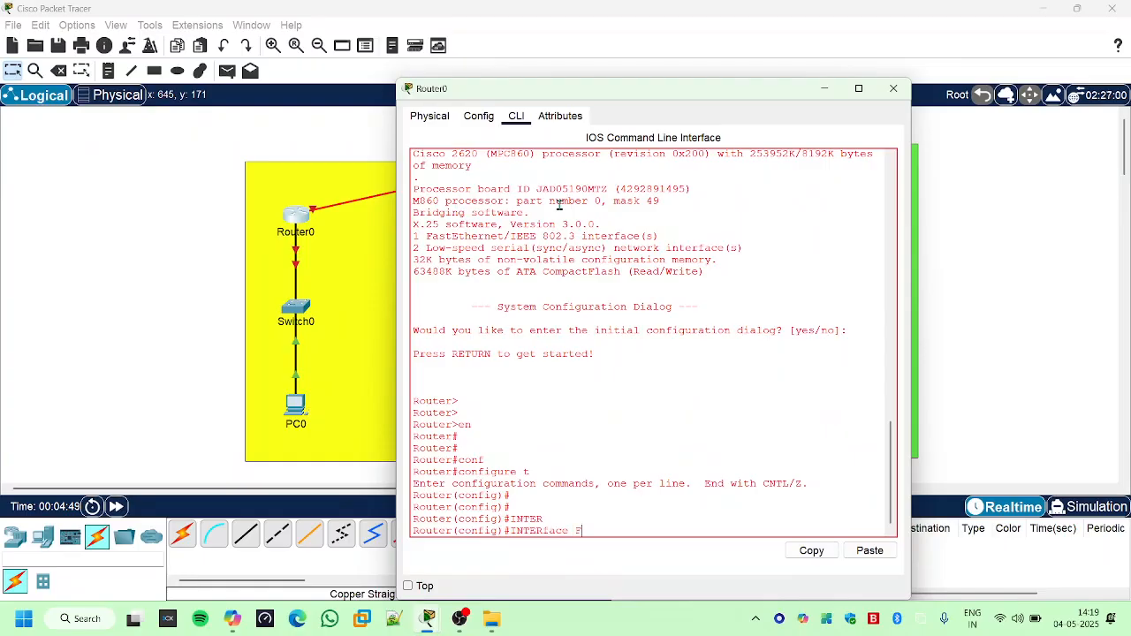
type("F")
key("Tab")
type("0/0")
key("Return")
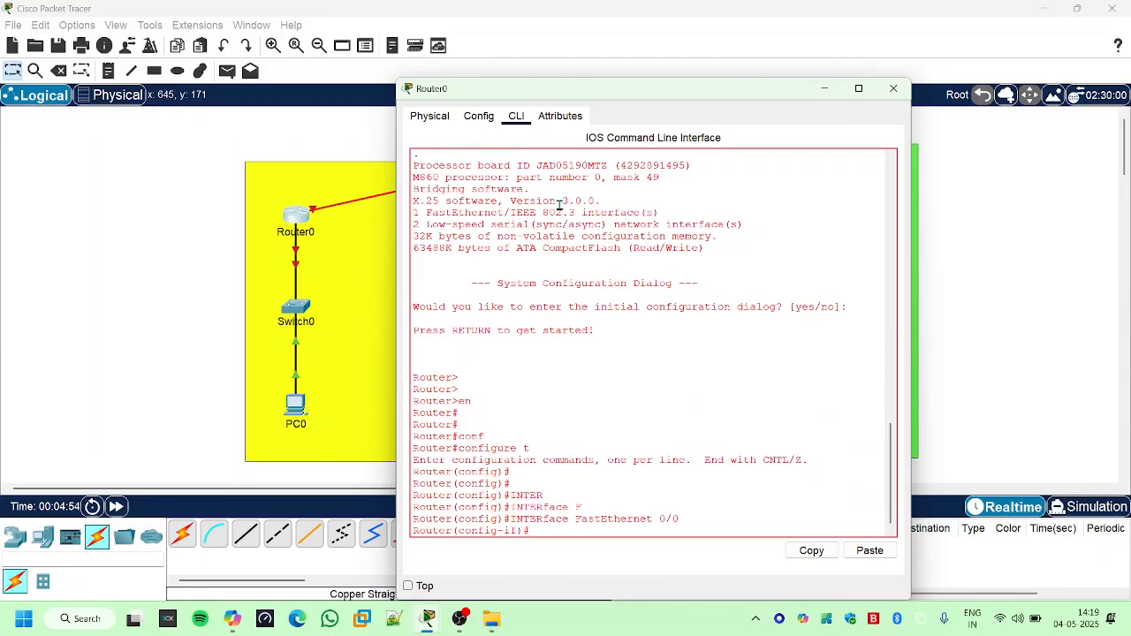
- Assign IP address 10.0.0.1 with subnet mask 255.0.0.0 to Router0's FastEthernet 0/0
type("IP ADD")
key("Tab")
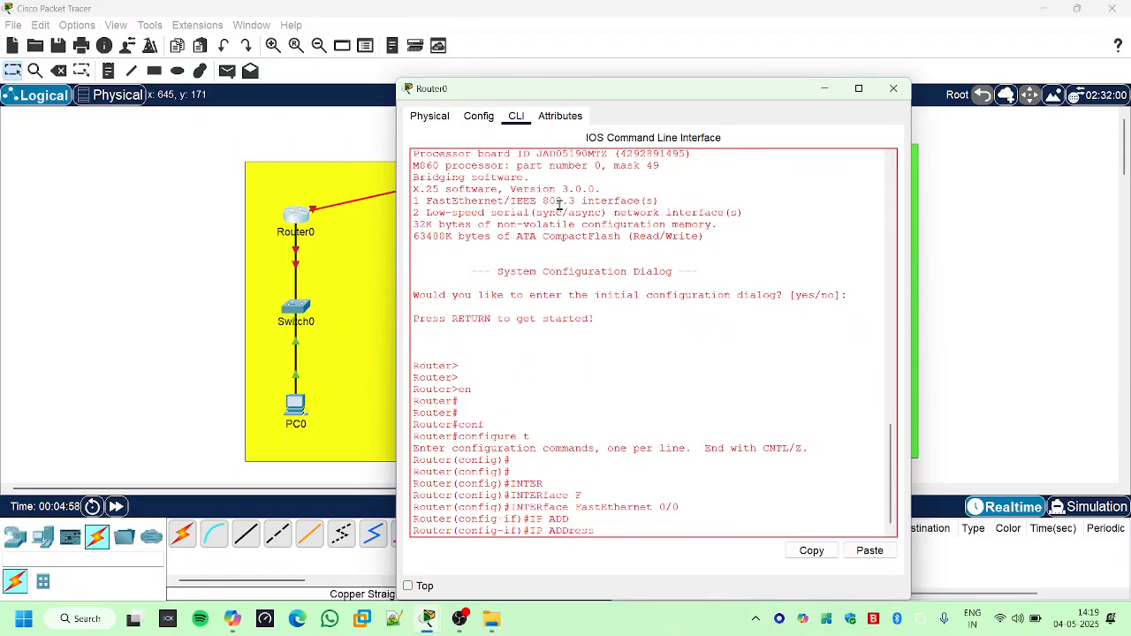
key("Caps_Lock")
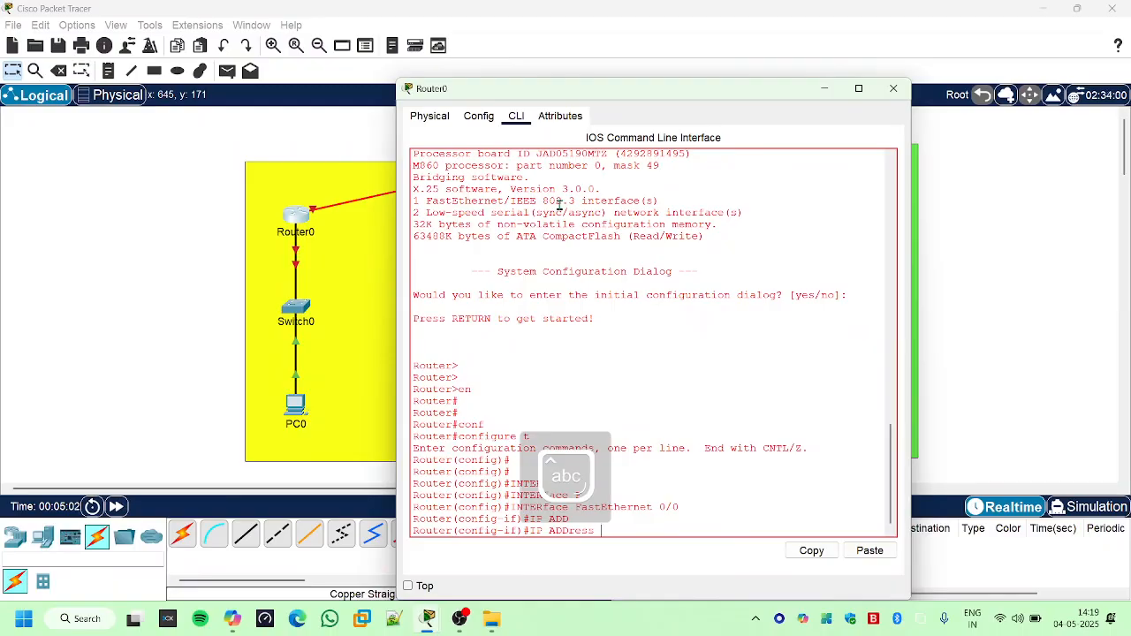
type("10.0.0.")
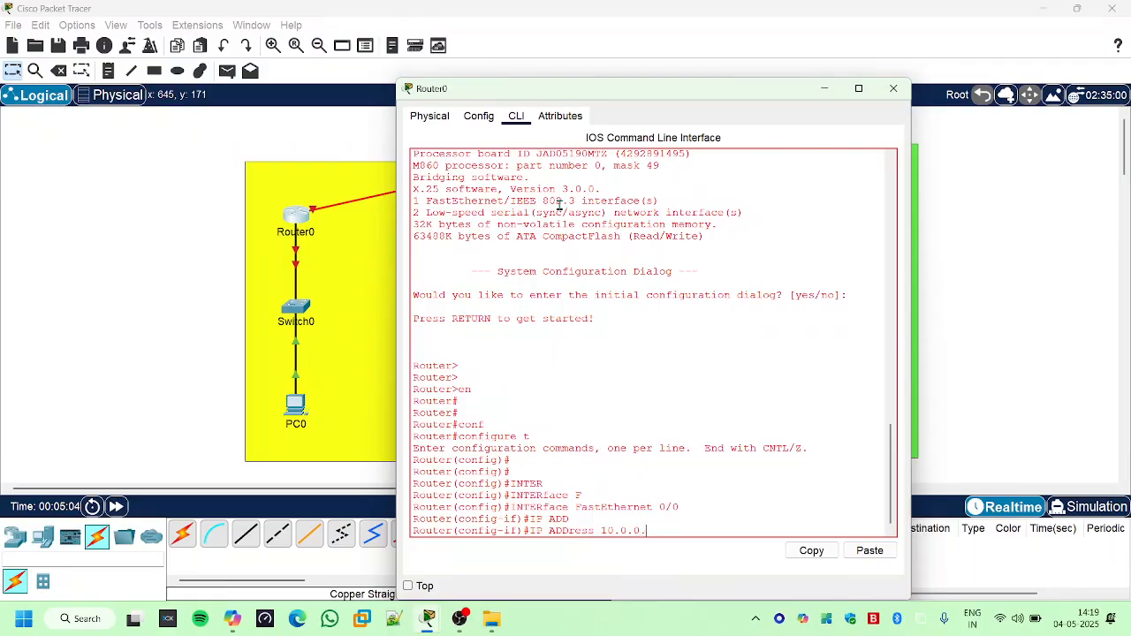
type("1 255.0.0.0")
key("Return")
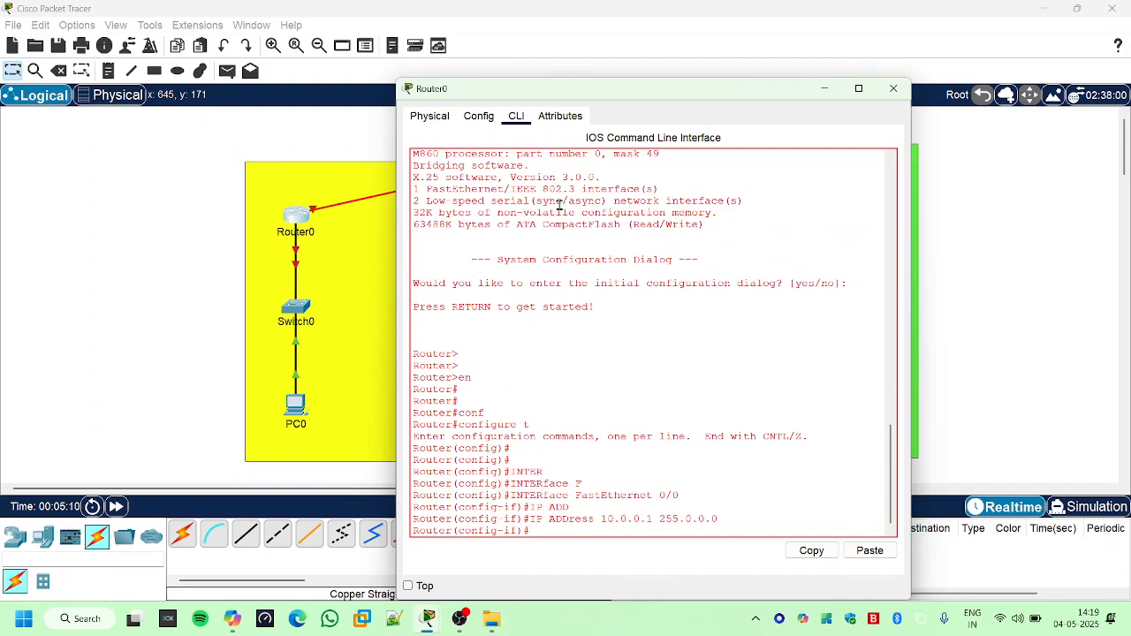
- Enable Router0's FastEthernet 0/0 interface with "no sh"
type("no sh")
key("Return")
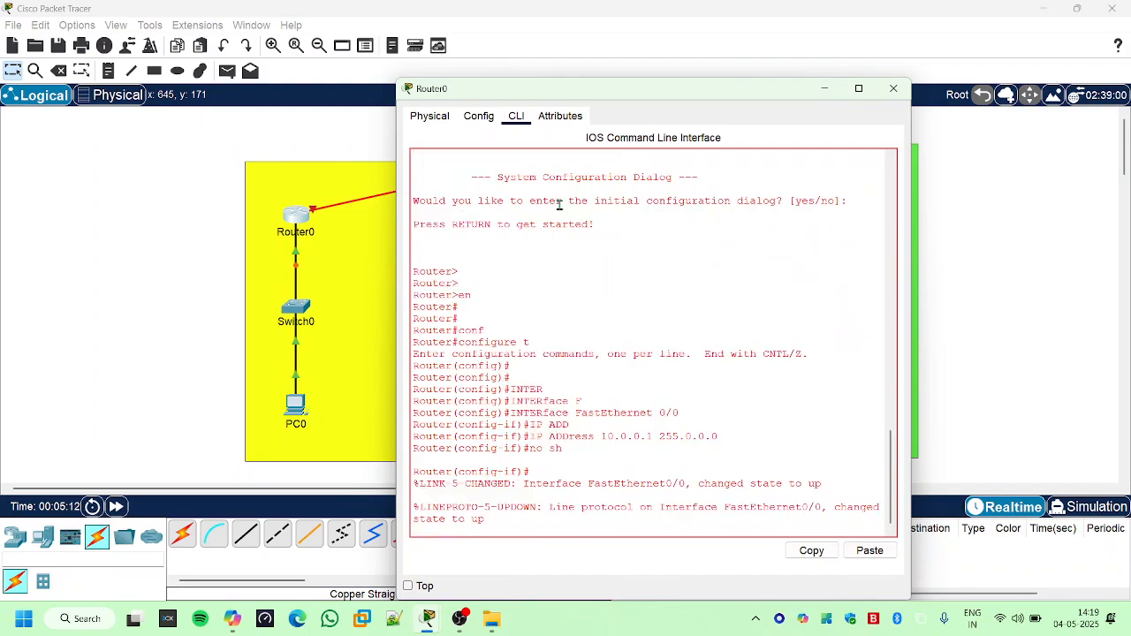
key("Return")
key("Return")
key("Return")
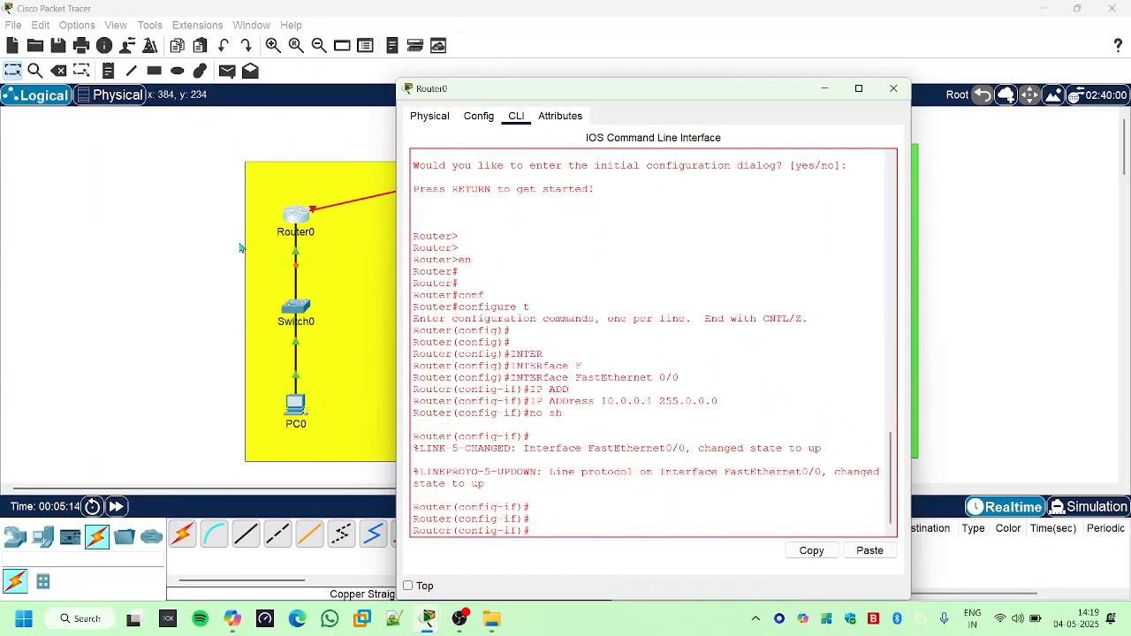
- Move the Router0 window clear of the yellow LAN area and return to its command prompt
left_click_drag(551, 88, 890, 128)
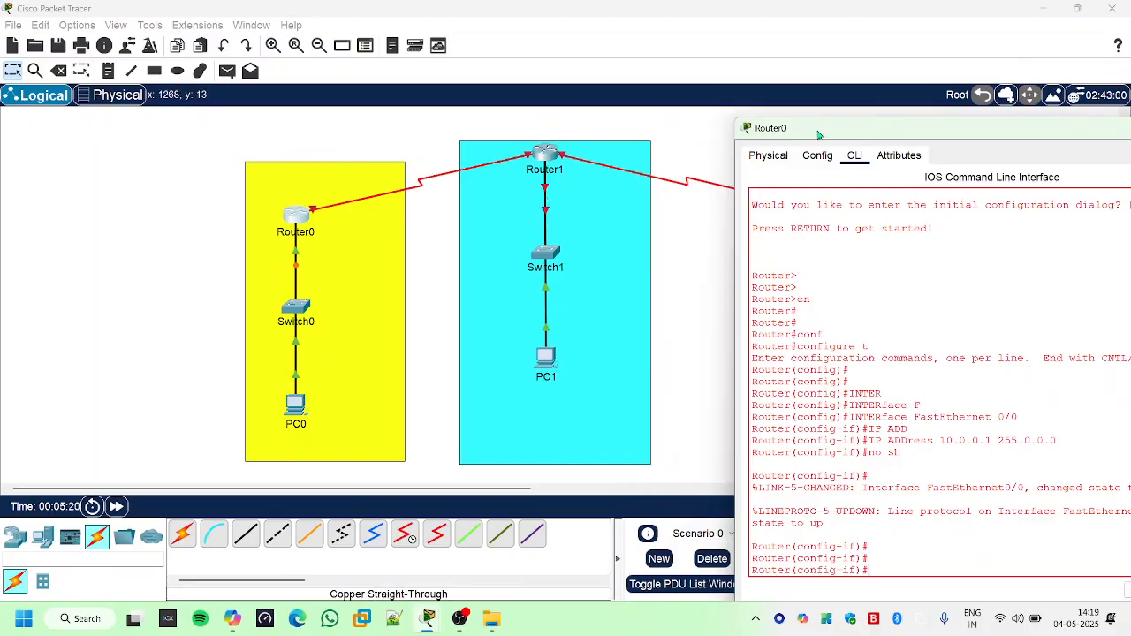
left_click_drag(818, 134, 366, 86)
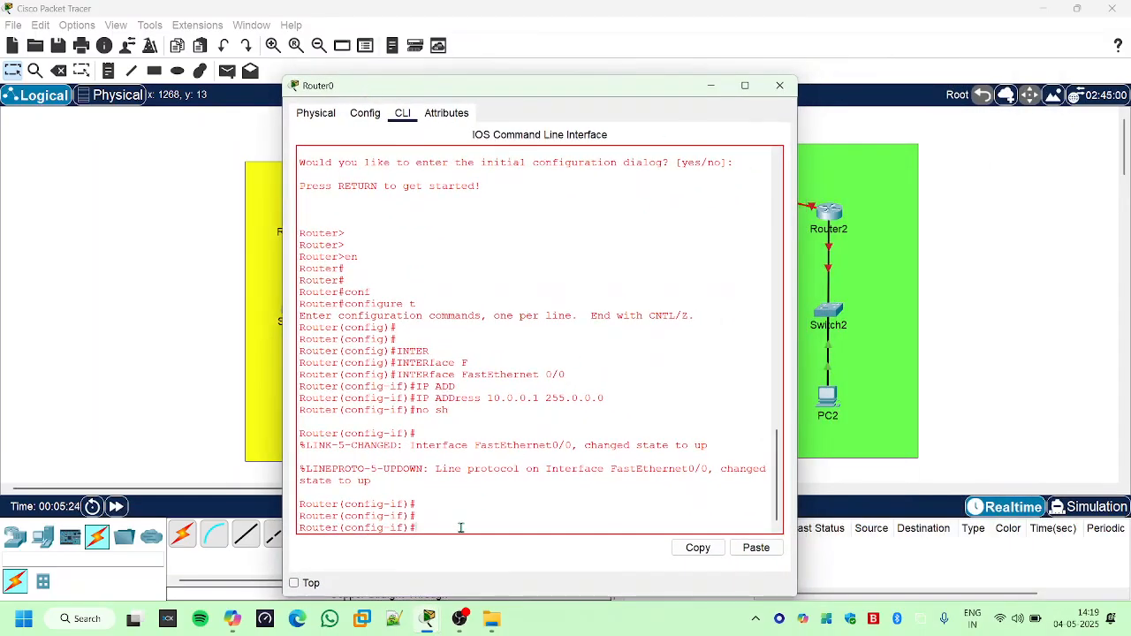
left_click_drag(525, 97, 793, 88)
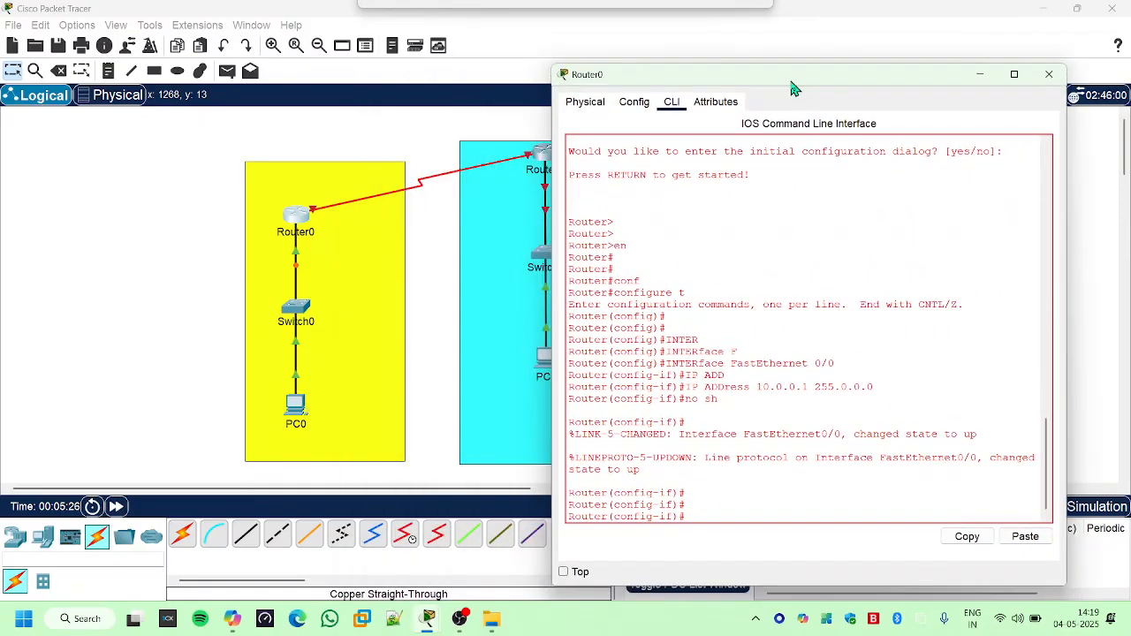
key("Return")
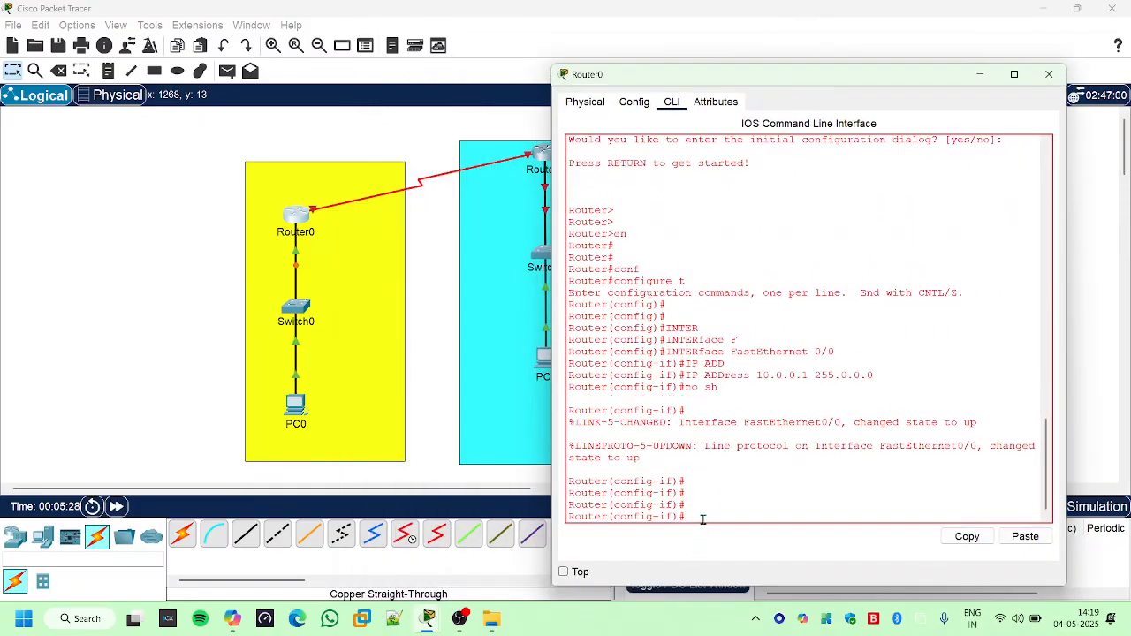
type("interfa")
key("Tab")
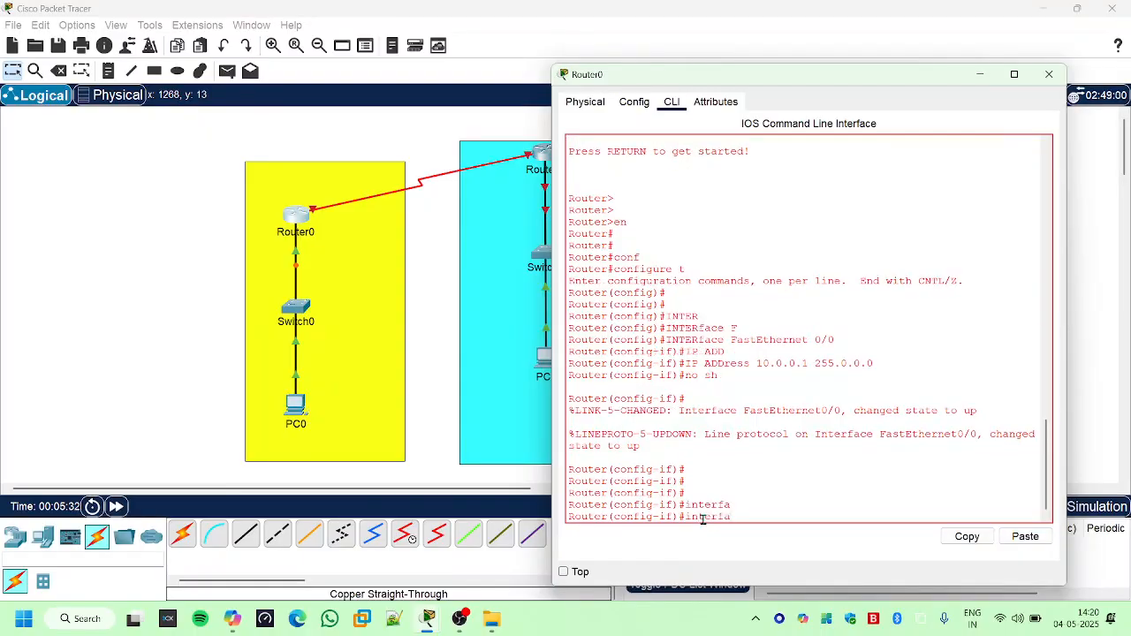
key("BackSpace")
key("BackSpace")
key("BackSpace")
key("BackSpace")
key("BackSpace")
key("BackSpace")
- Leave the FastEthernet 0/0 interface configuration with "exit"
type("ex")
key("Tab")
key("Return")
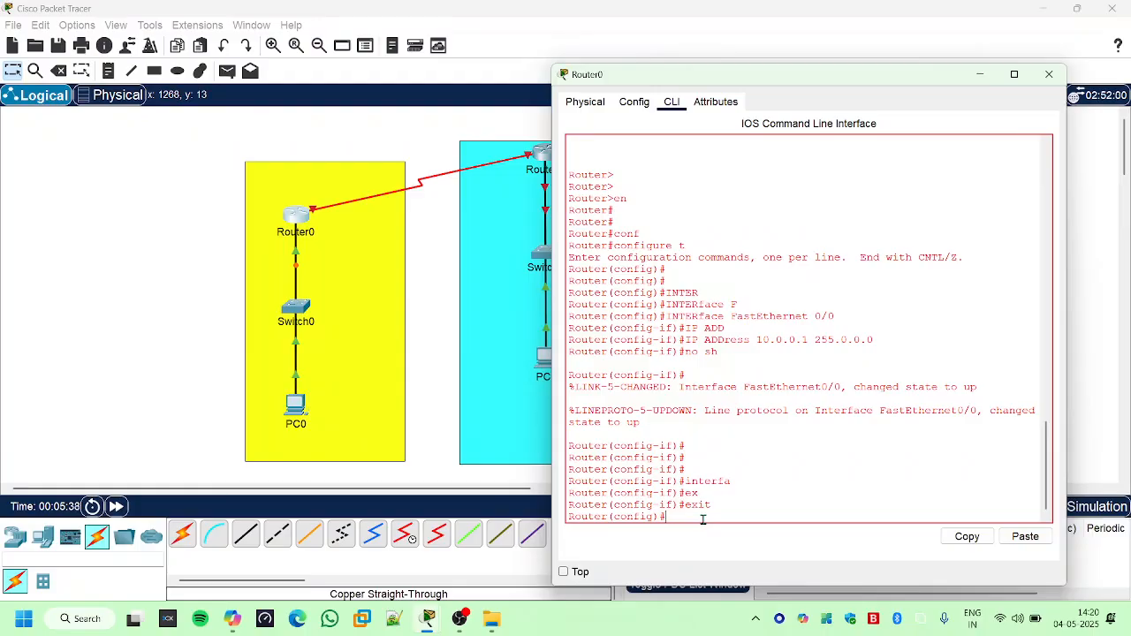
- Enter interface configuration mode for serial 0/0 on Router0
type("inter")
key("Tab")
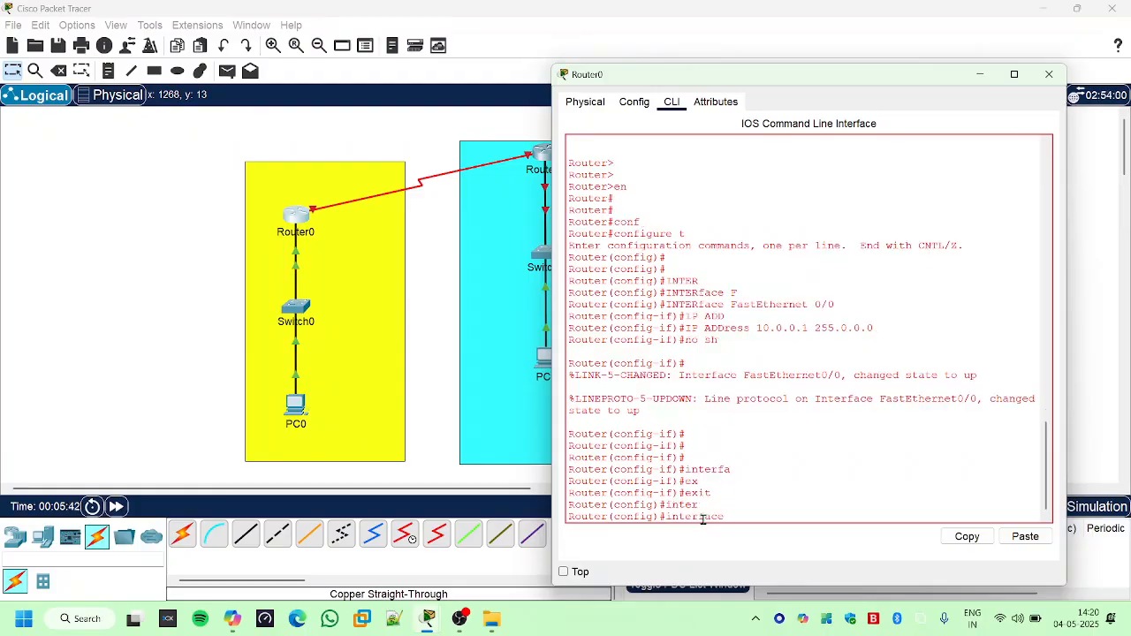
type("s")
key("Tab")
type("0/0")
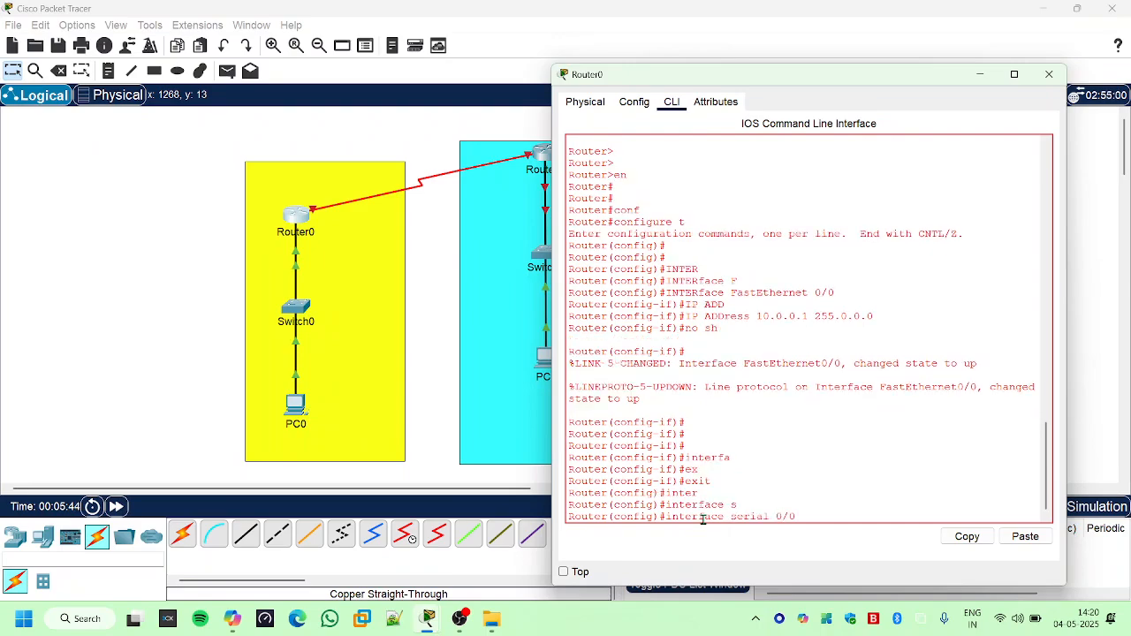
key("Return")
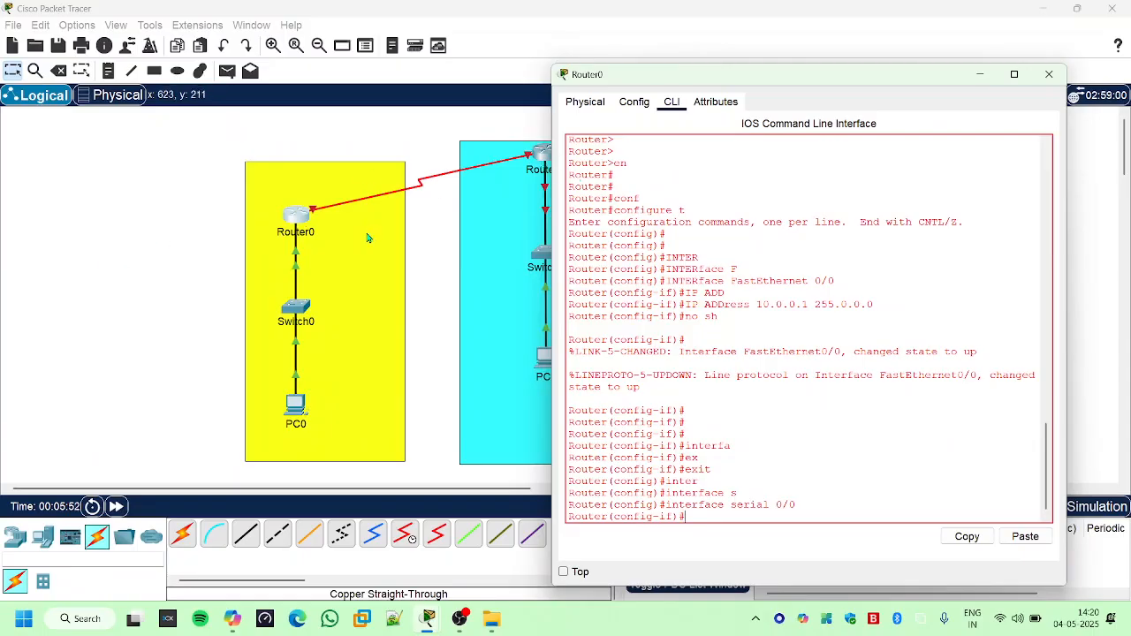
- Assign IP address 20.0.0.1 with subnet mask 255.0.0.0 to Router0's serial 0/0 interface
left_click(763, 459)
type("ip add")
key("Tab")
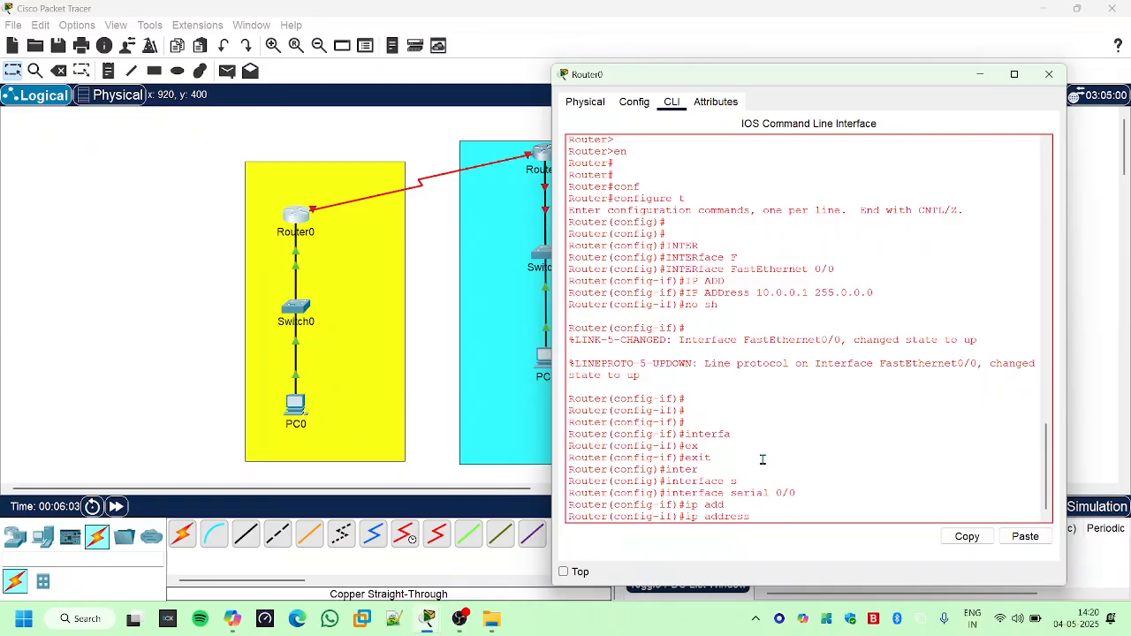
type("20.0.0.1 255.0.0.0")
key("Return")
- Enable Router0's serial 0/0 interface with "no sh"
type("no ")
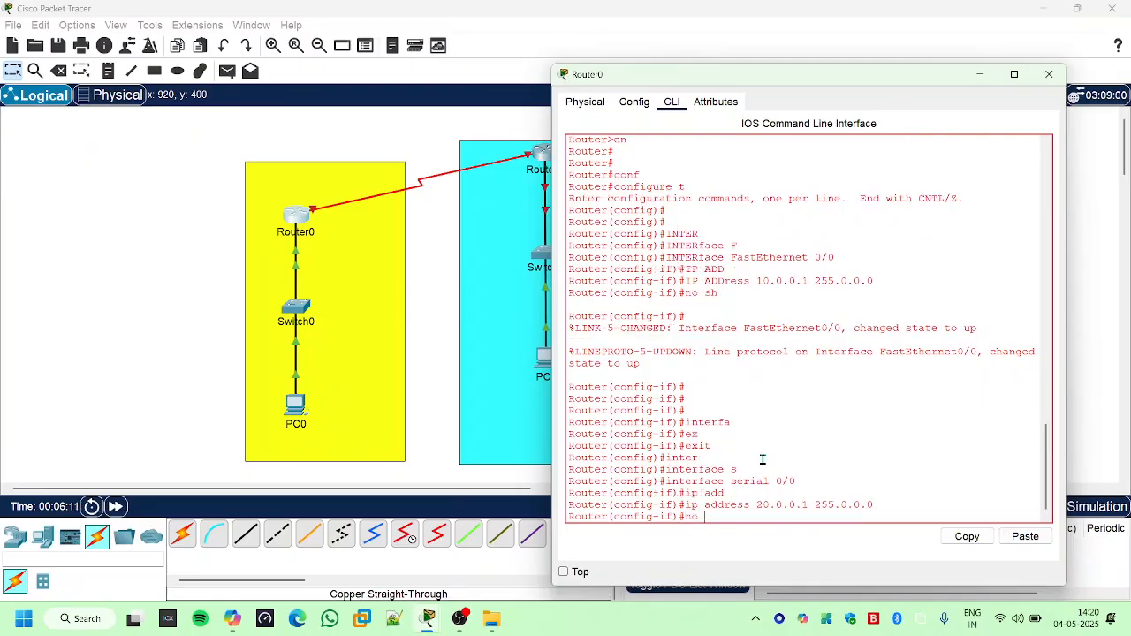
type("sh")
key("Return")
- Leave the serial 0/0 interface configuration with "exit" and highlight the earlier "no sh" command in the console output
key("Return")
key("Return")
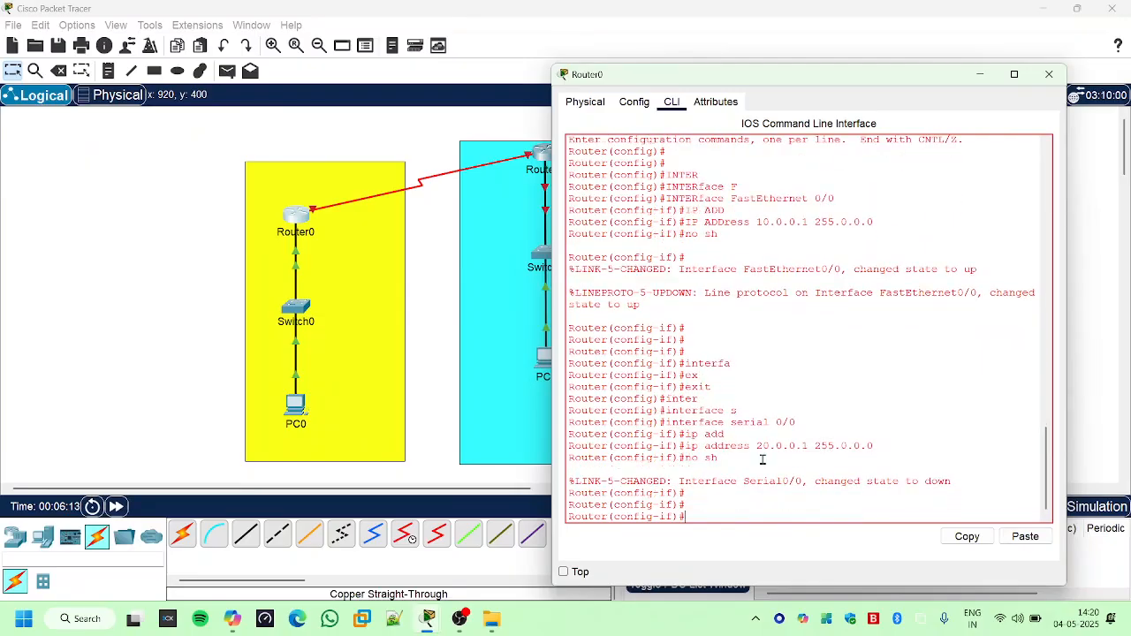
type("exit")
key("Return")
key("Return")
key("Return")
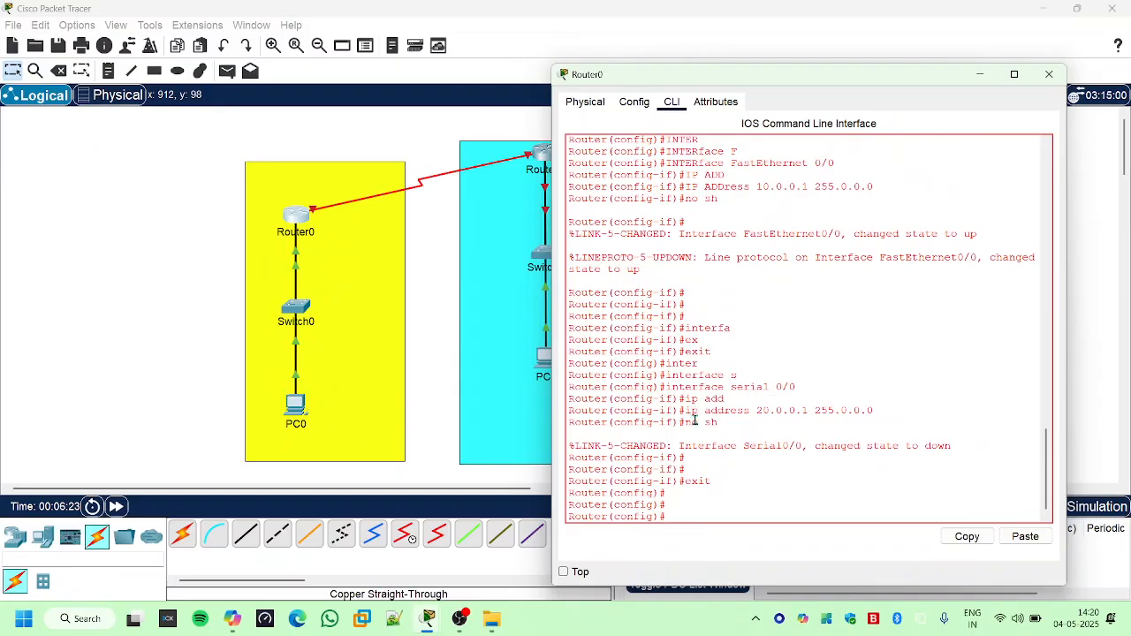
left_click_drag(685, 422, 720, 424)
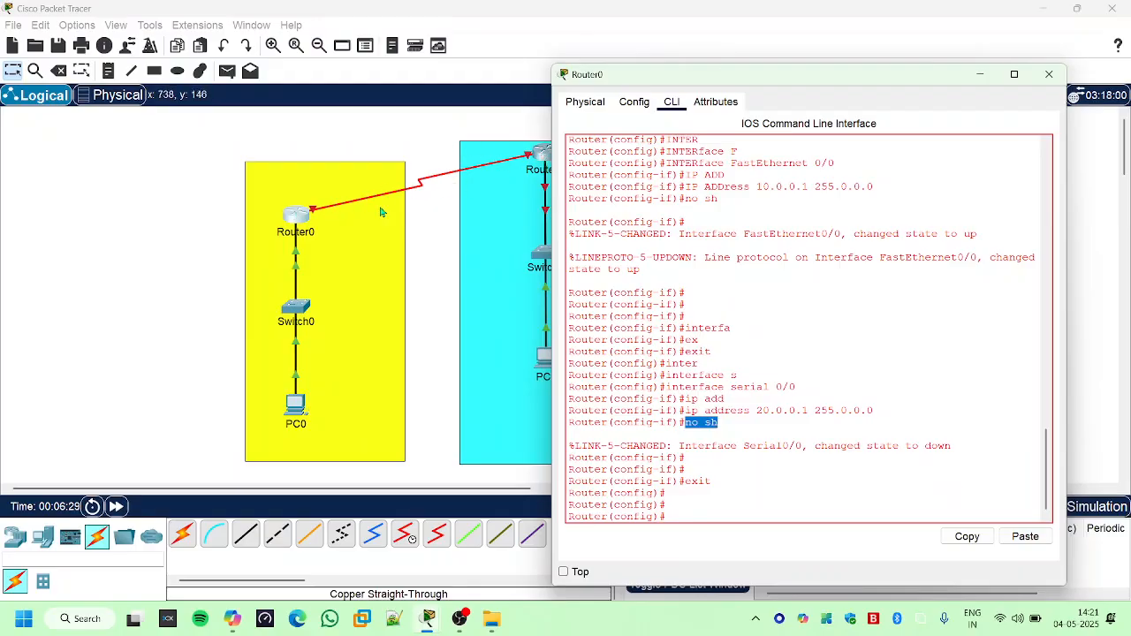
left_click(723, 504)
key("Return")
key("Return")
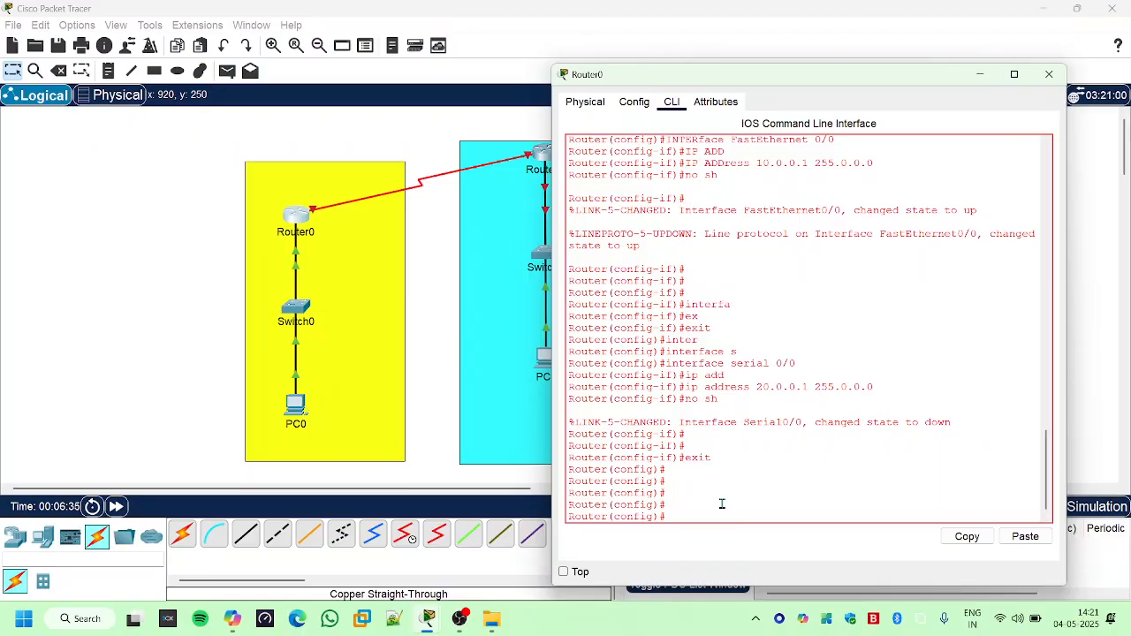
- End global configuration mode on Router0 and return to the privileged EXEC prompt
key("ctrl+z")
key("Return")
key("Return")
key("Return")
- Run "sh ip int br" on Router0 and check the addresses and status of FastEthernet0/0 and Serial0/0
type("sh")
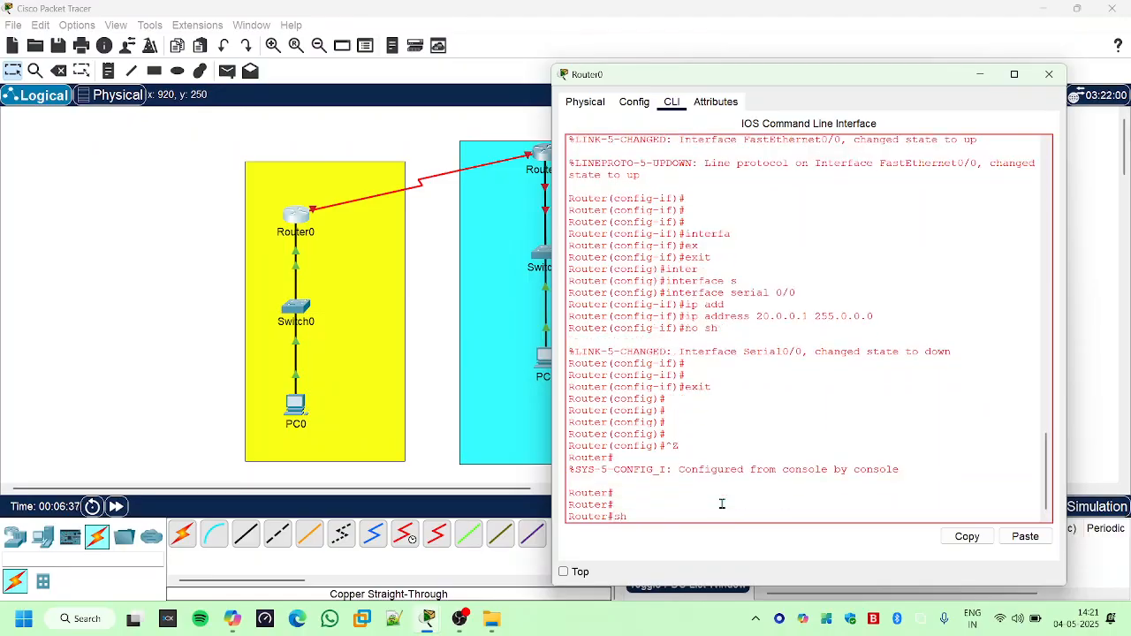
type(" ip int br")
key("Return")
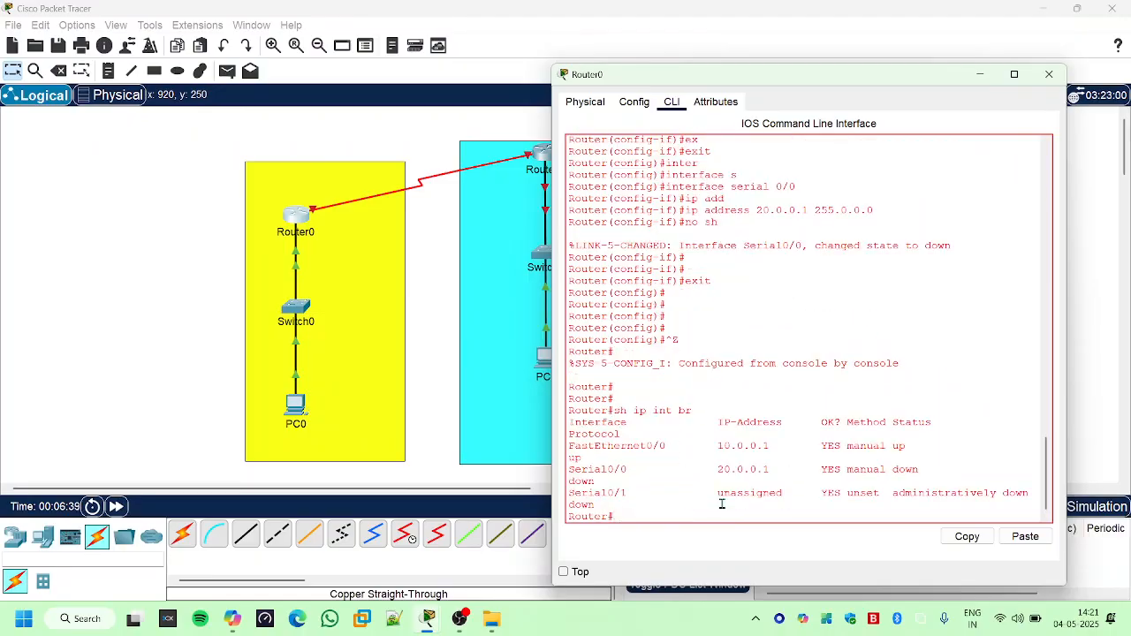
key("Return")
key("Return")
key("Return")
key("Return")
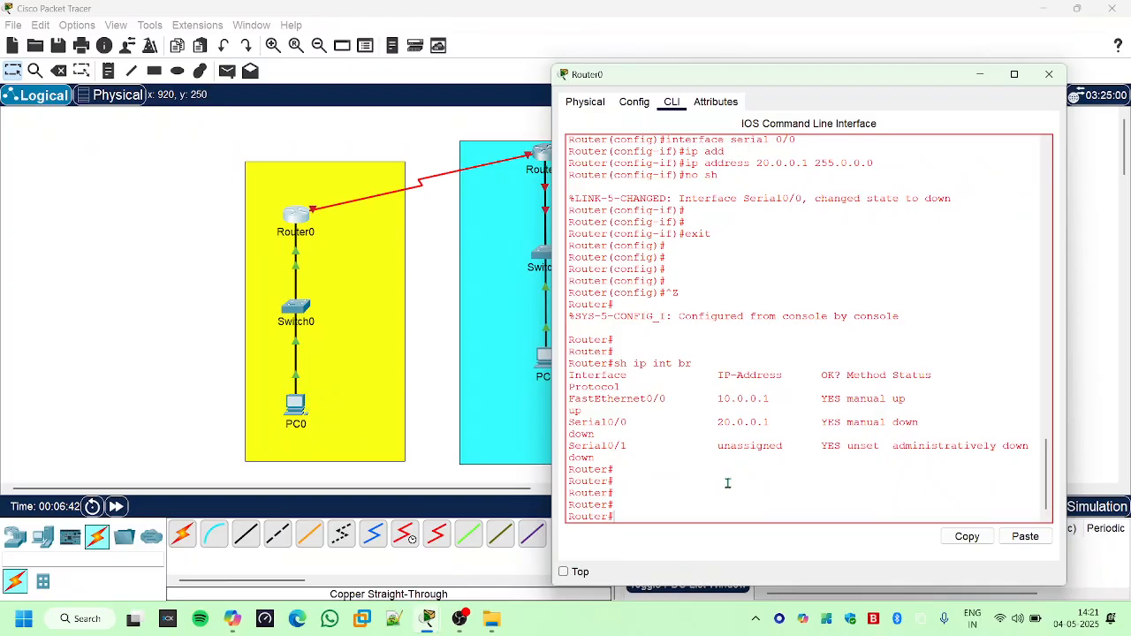
left_click_drag(711, 399, 851, 405)
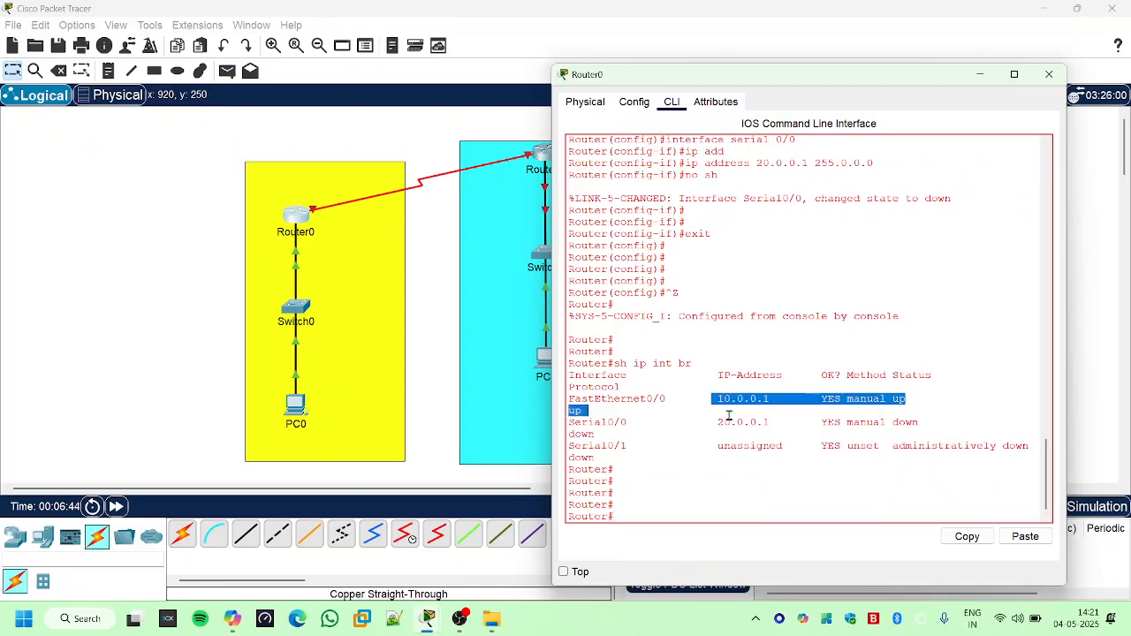
left_click_drag(717, 422, 919, 424)
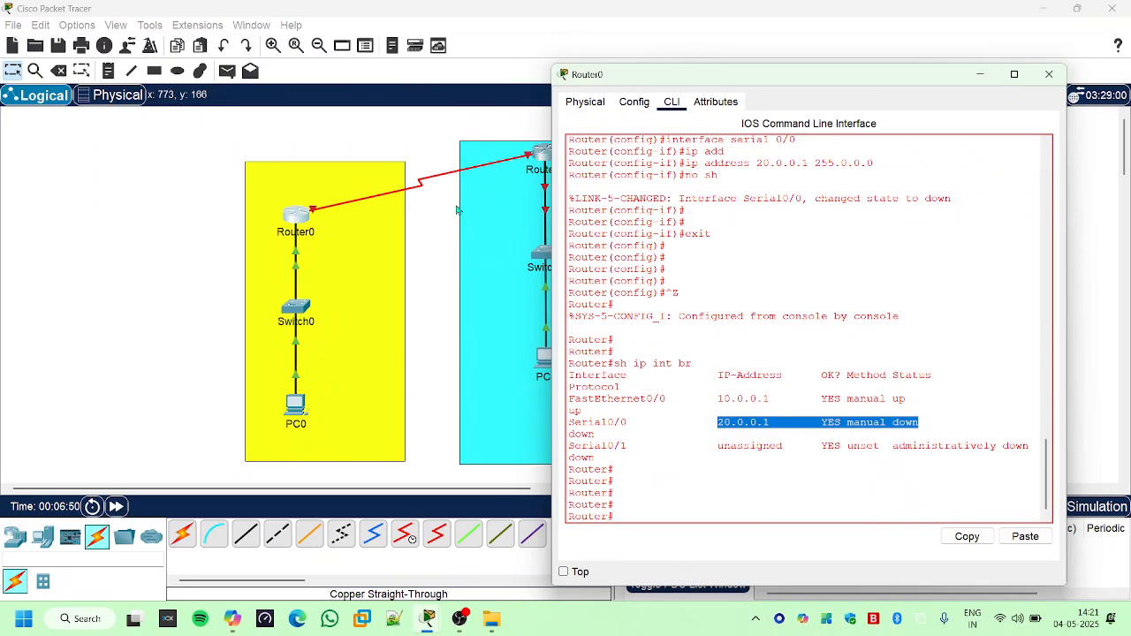
left_click(638, 515)
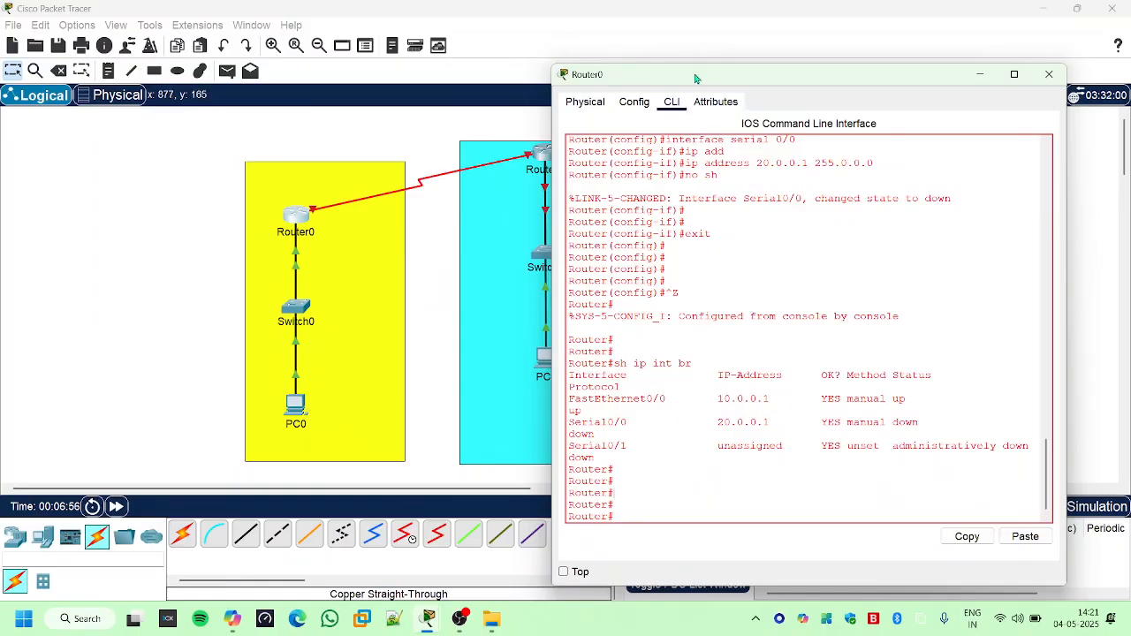
- Move the Router0 window clear of the topology and place a note reading "10.0.0.1" above Router0
left_click_drag(696, 78, 884, 80)
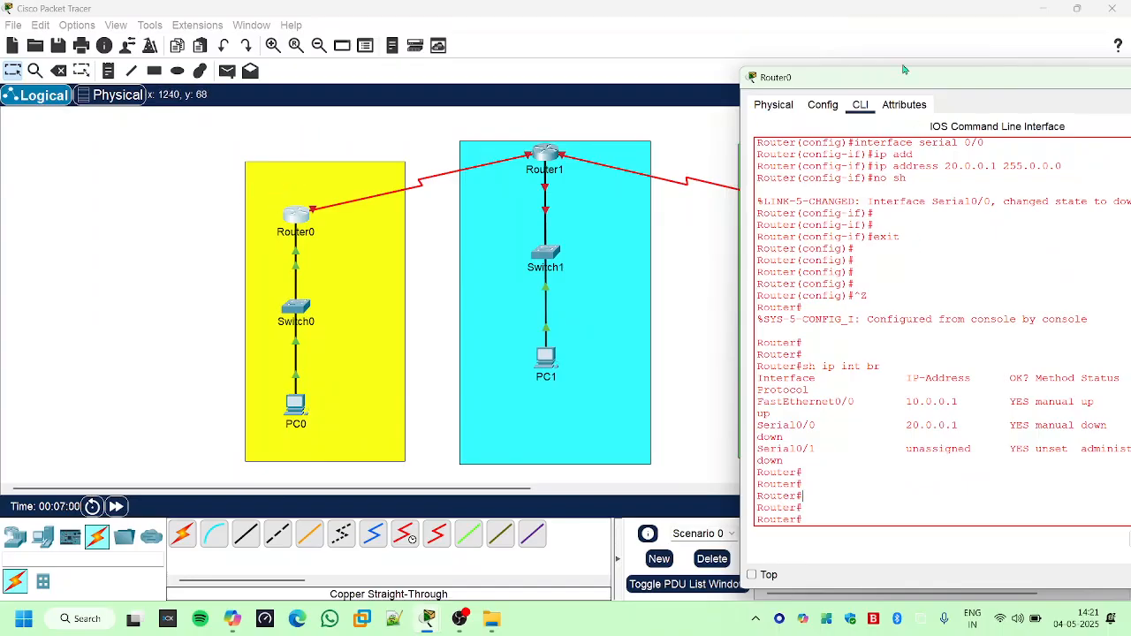
left_click_drag(897, 80, 829, 288)
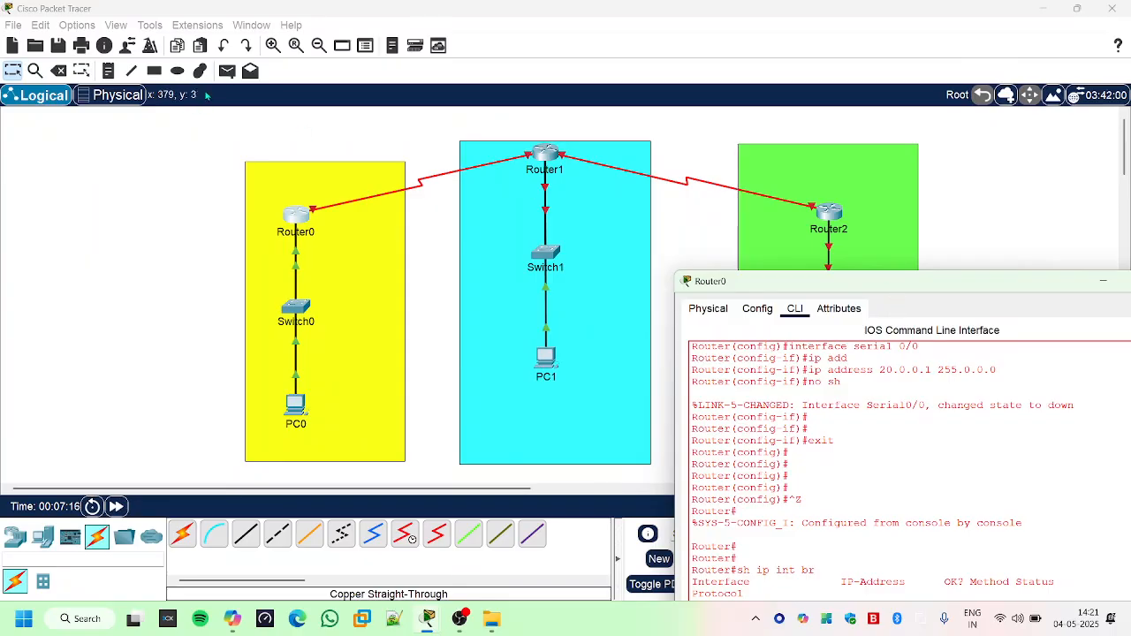
left_click(107, 70)
left_click(274, 184)
type("10.0.0.")
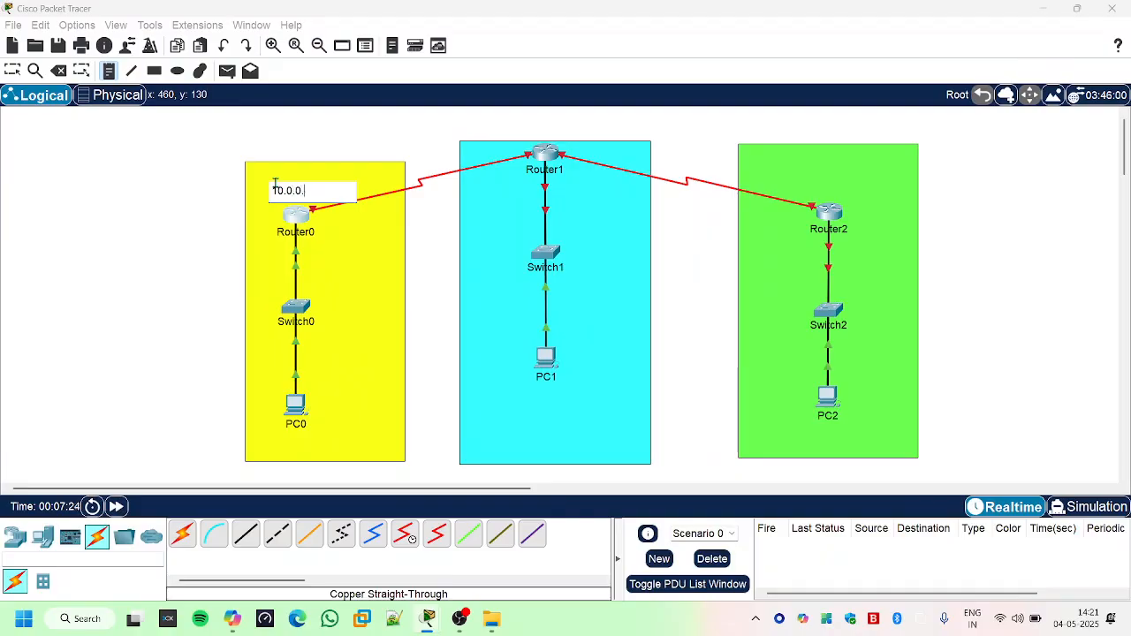
type("1")
key("Return")
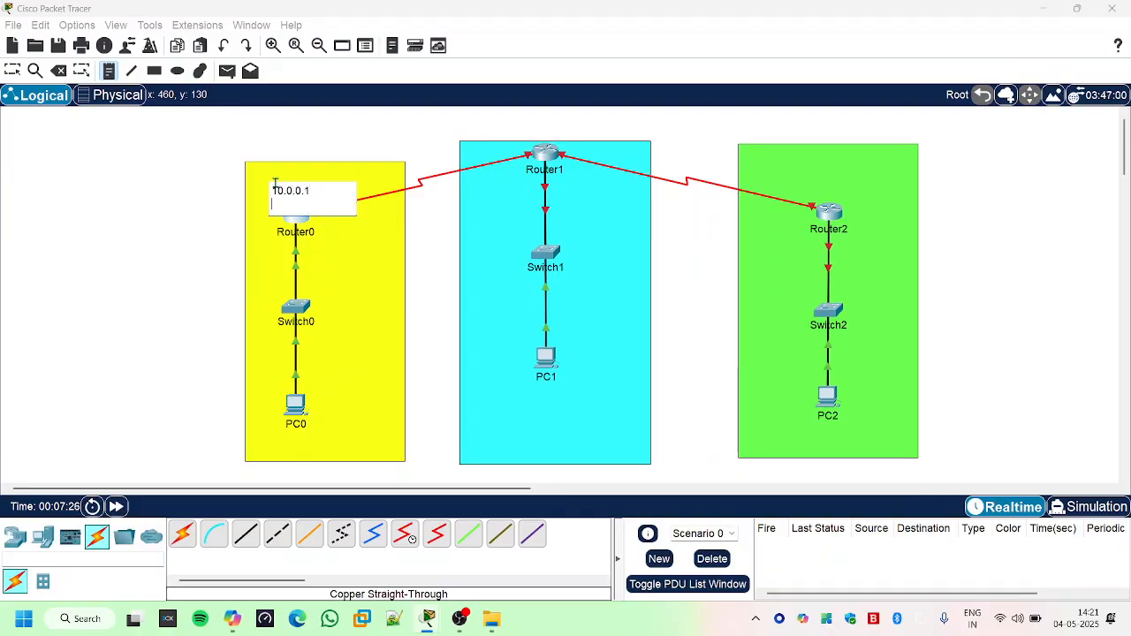
key("Escape")
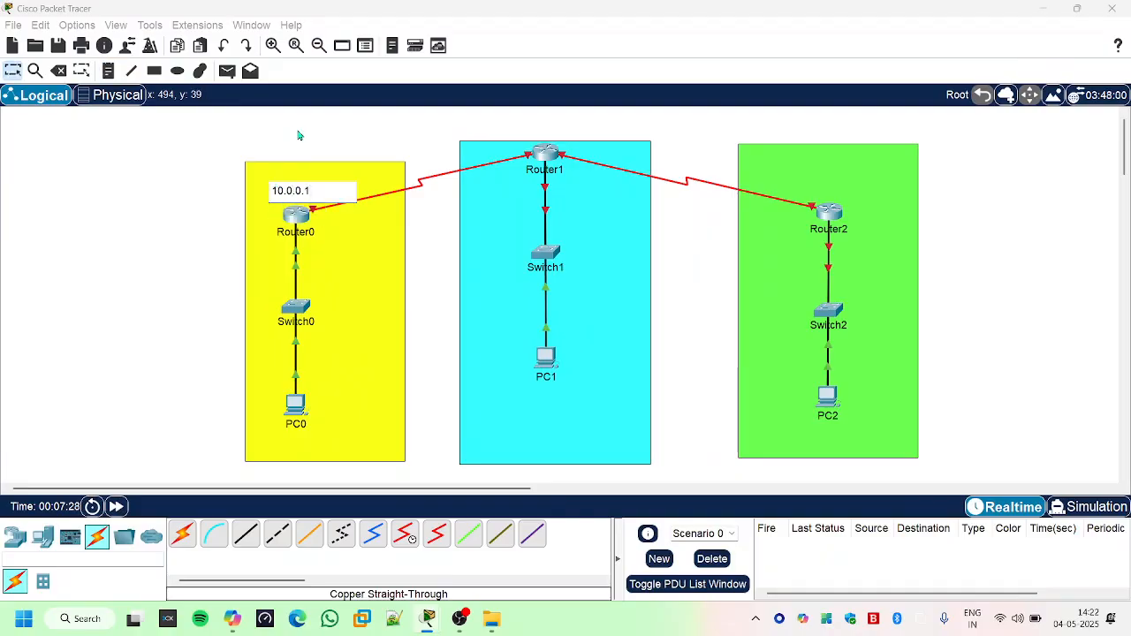
key("n")
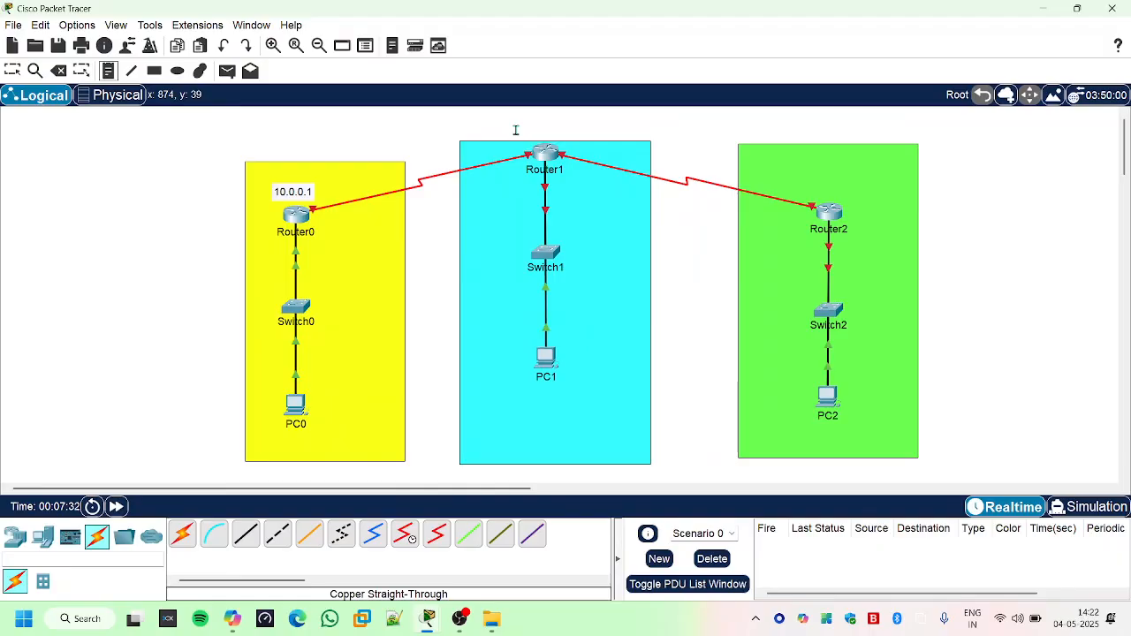
key("Escape")
- Move Router1, Switch1 and PC1 lower within the cyan area to make room above Router1
left_click_drag(543, 157, 542, 192)
left_click_drag(542, 257, 542, 295)
left_click_drag(545, 358, 540, 400)
- Place a note reading "30.0.0.1" above Router1 in the cyan area
left_click(108, 71)
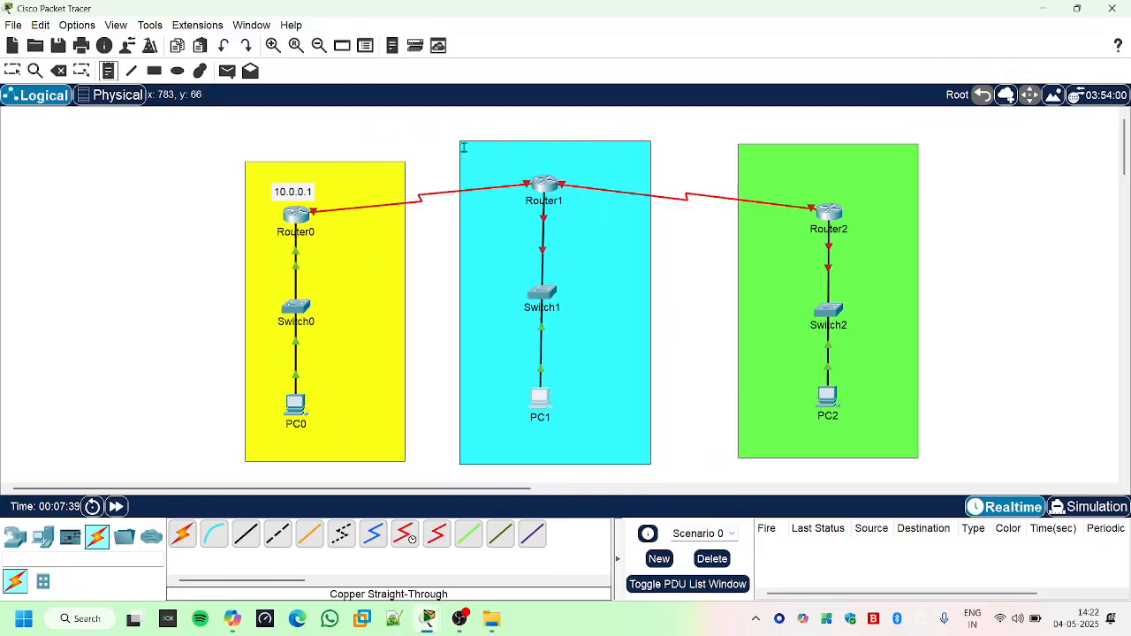
left_click(516, 162)
type("30.0.0.1")
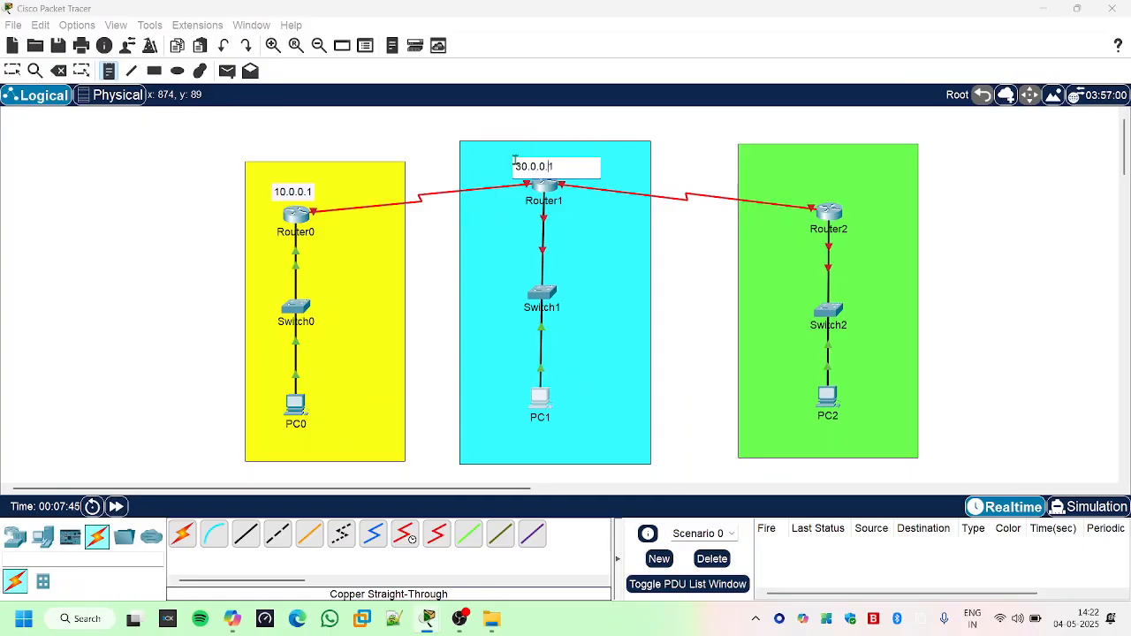
left_click(414, 147)
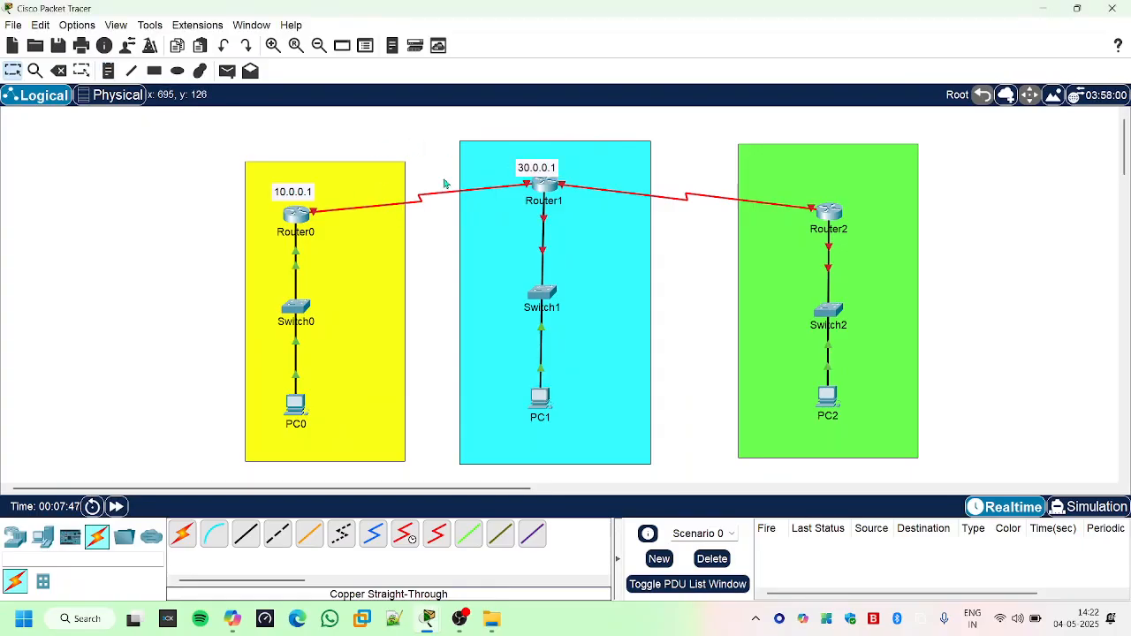
- Place a note reading "20.0.0.1 into 20.0.02" over the serial link between Router0 and Router1
left_click(107, 71)
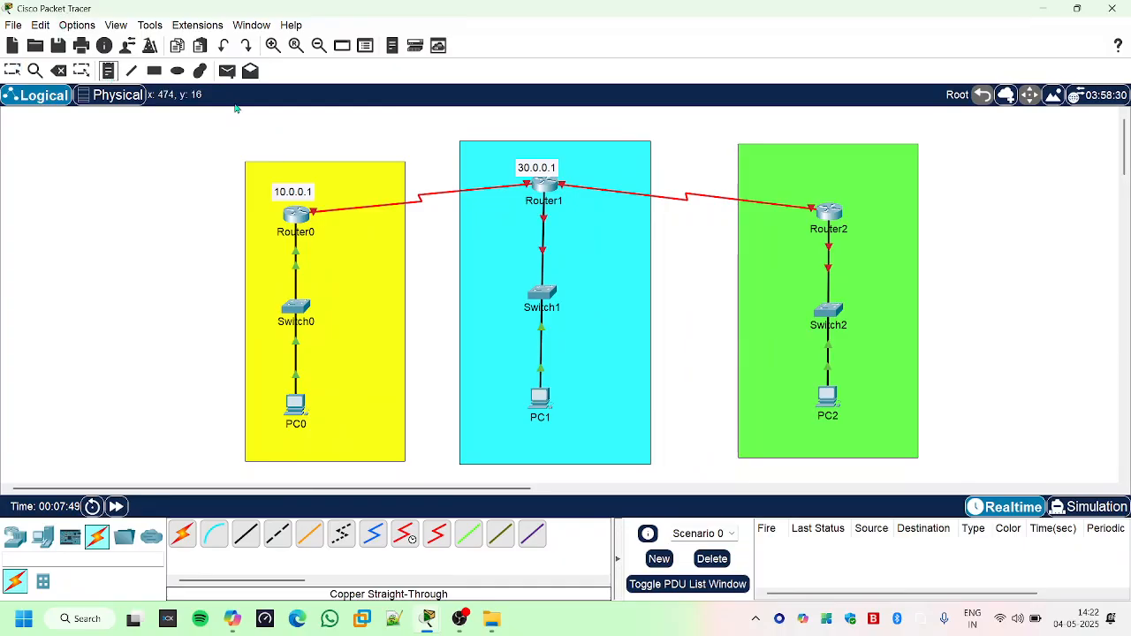
left_click(378, 177)
type("20")
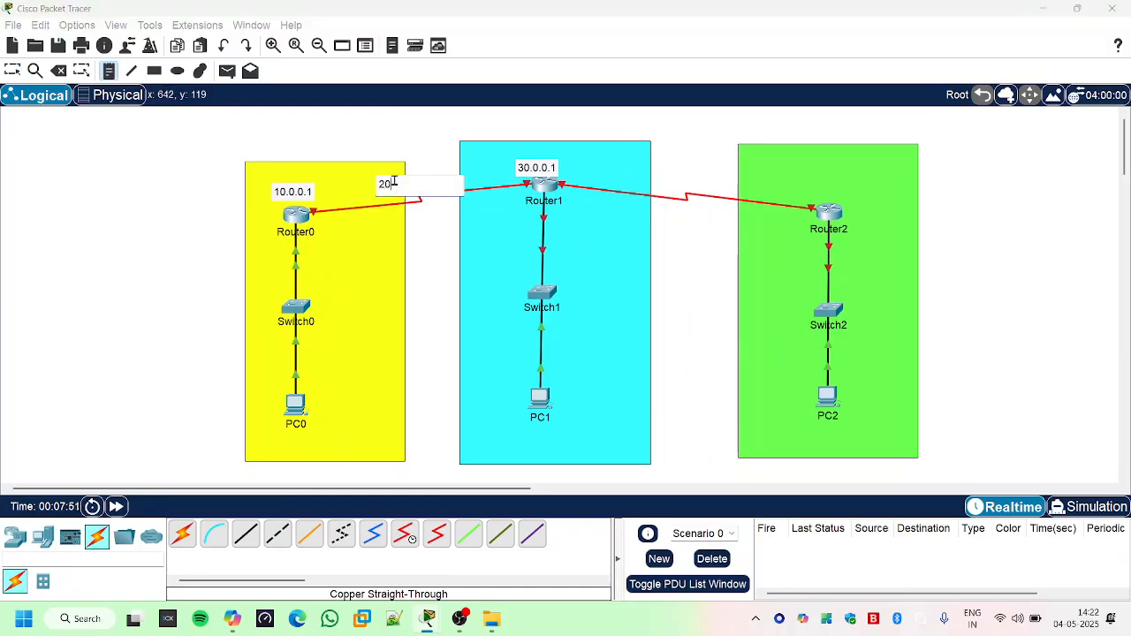
type(".0.0.1")
type("into 20.0.02")
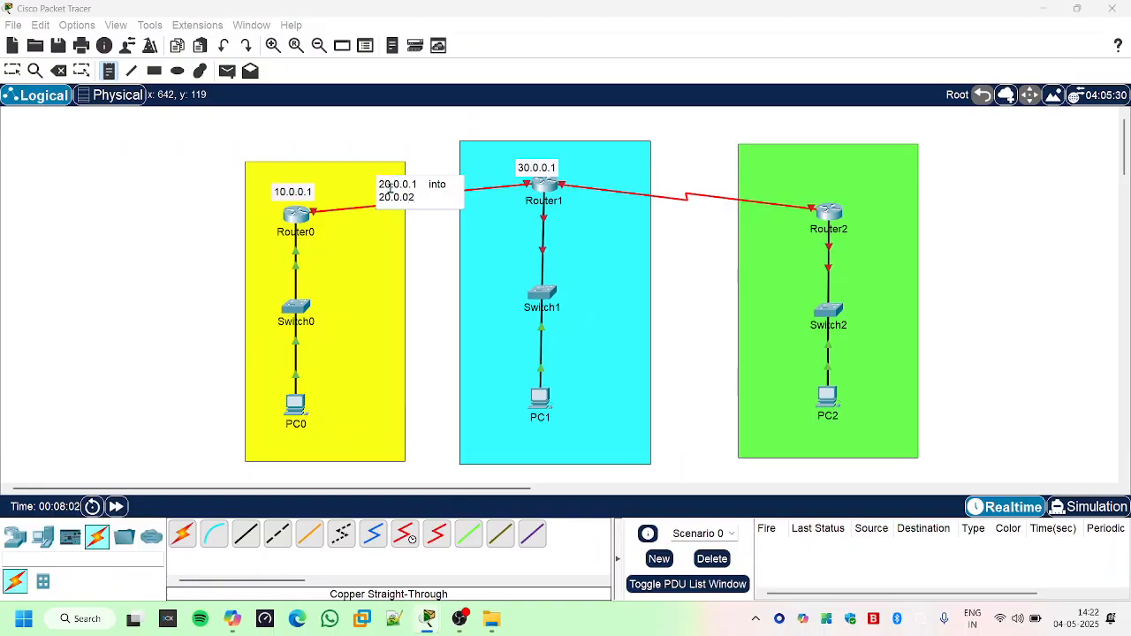
left_click(436, 248)
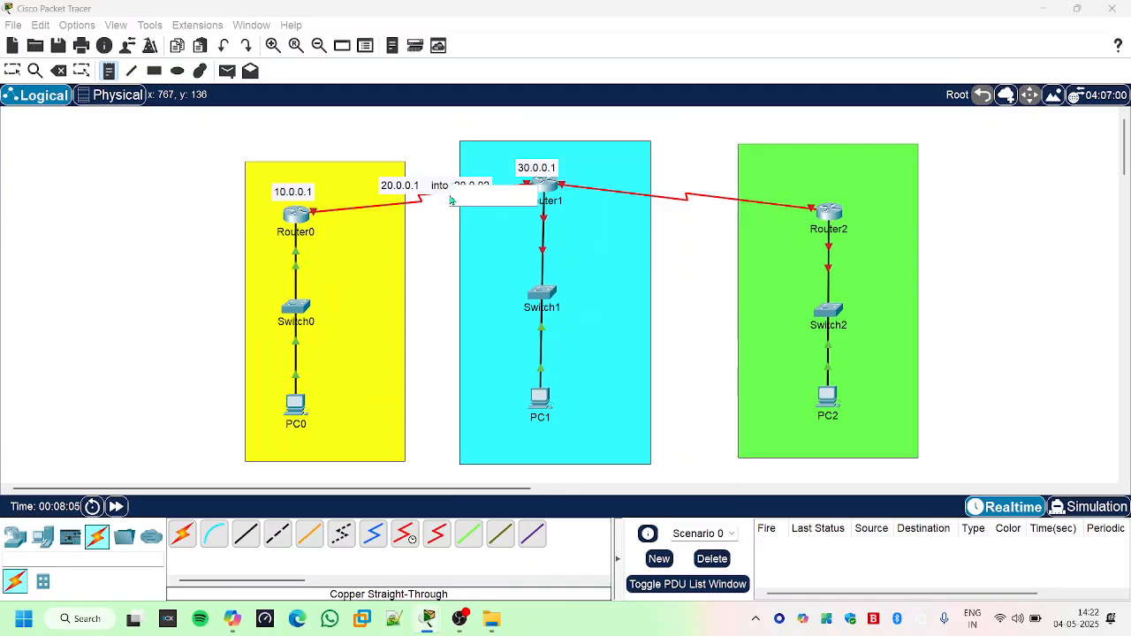
key("Escape")
- Widen the spacing before the second address in the Router0–Router1 link note and move the note below the link
double_click(450, 189)
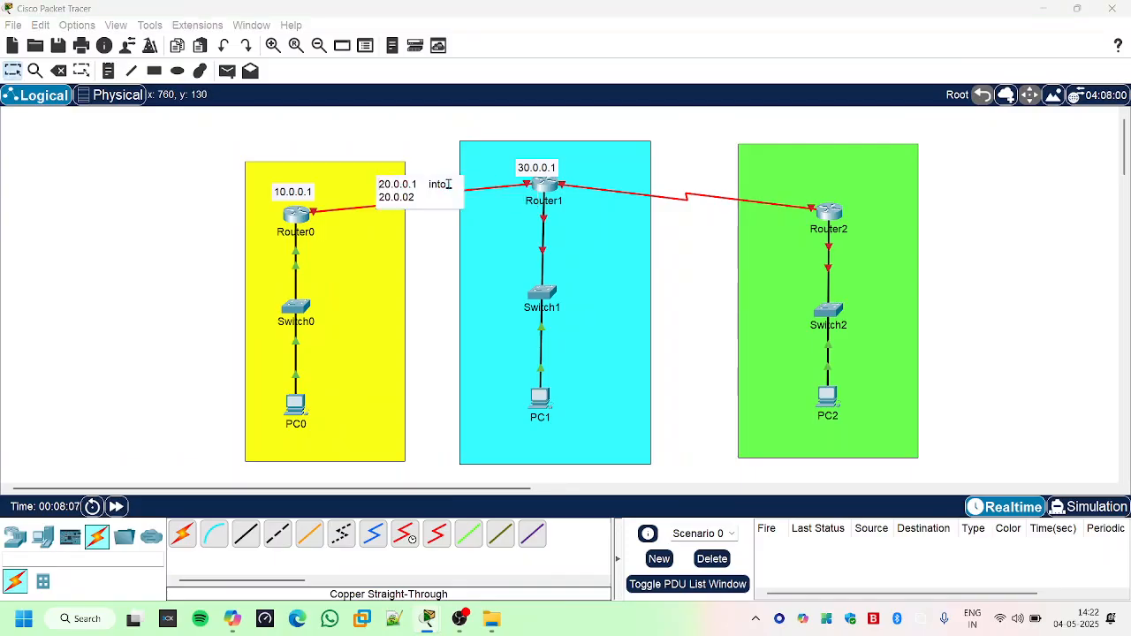
left_click(427, 246)
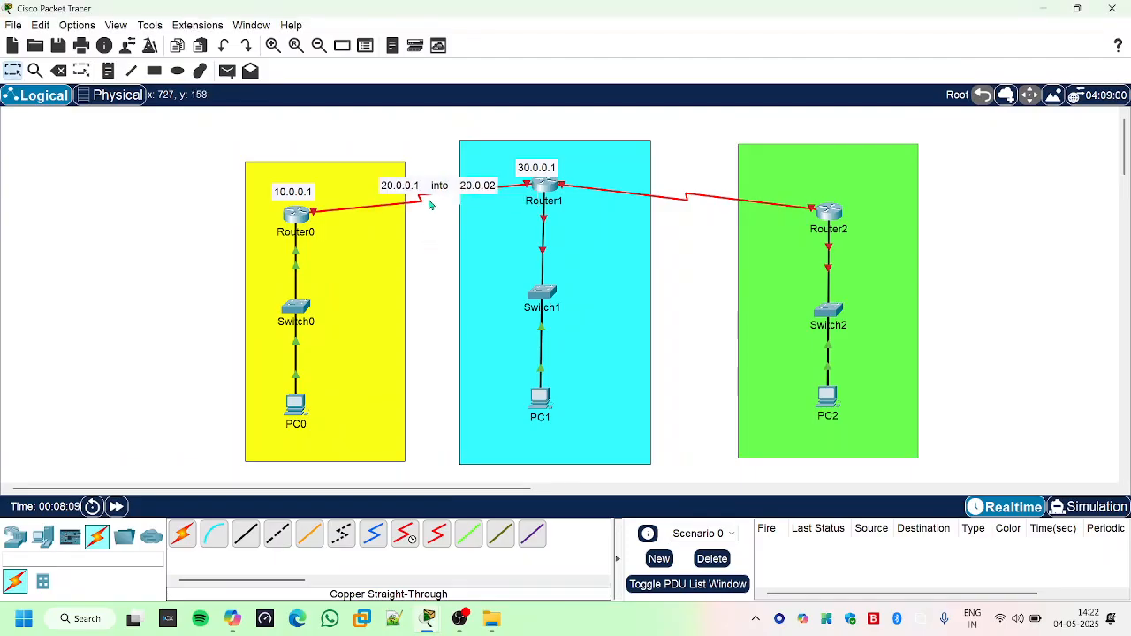
left_click_drag(440, 190, 426, 227)
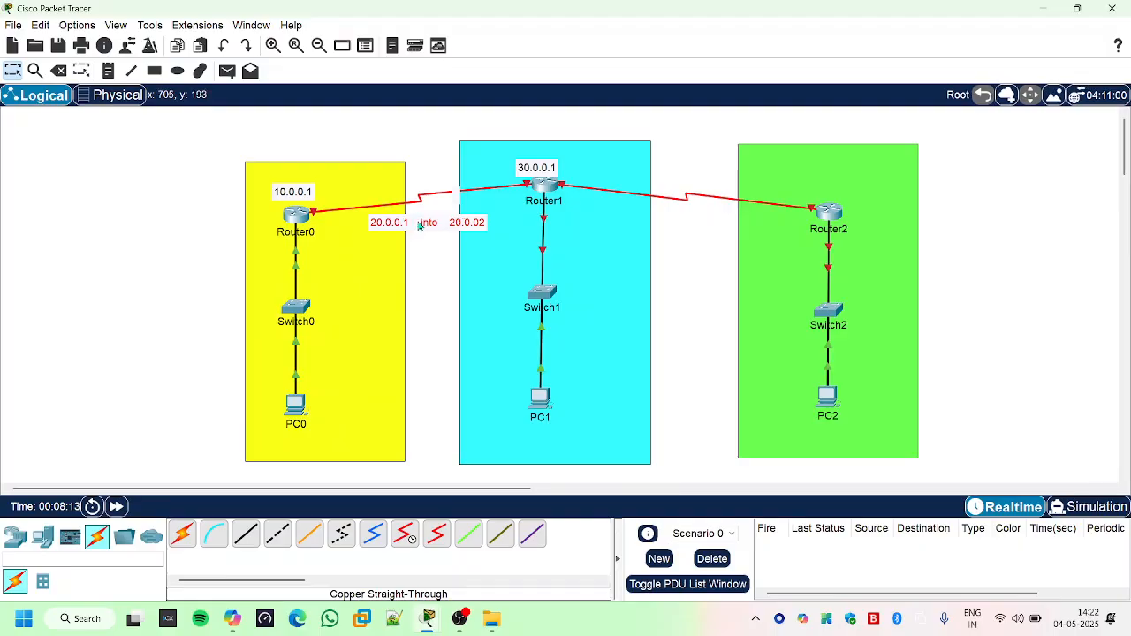
double_click(443, 223)
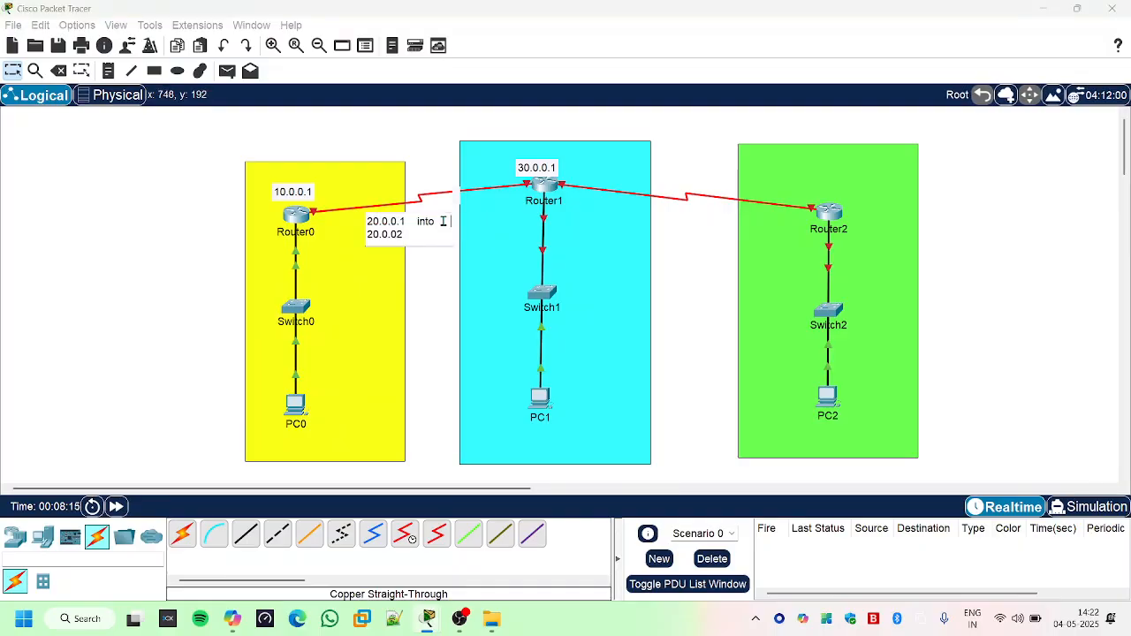
left_click(442, 291)
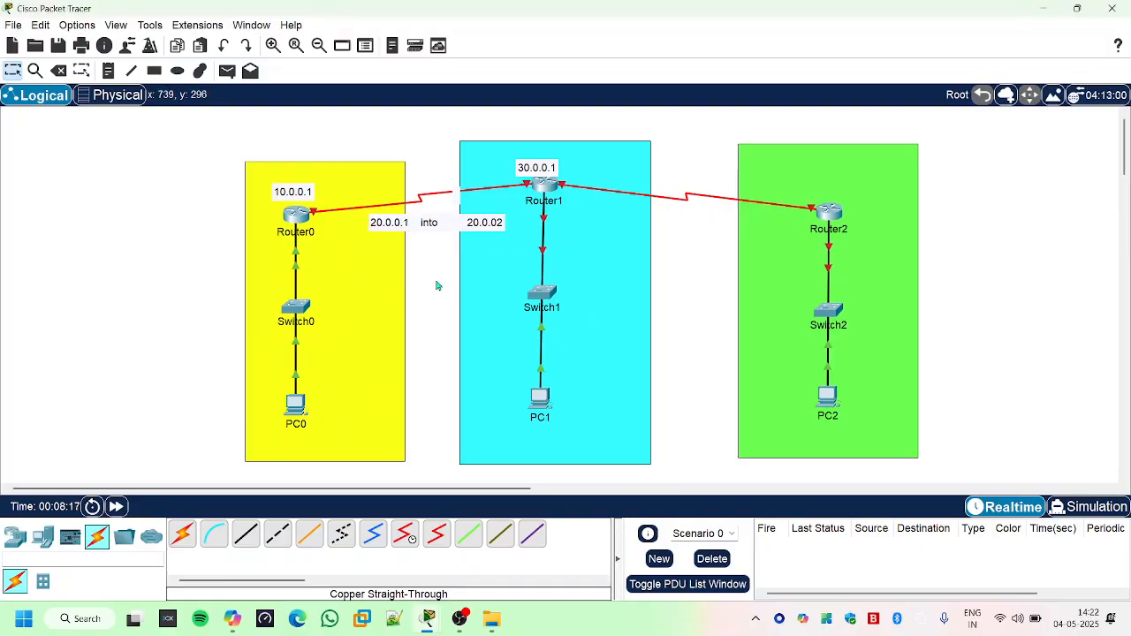
- Shift the Router0–Router1 link note slightly and correct its second address to 20.0.0.2
left_click_drag(451, 224, 447, 224)
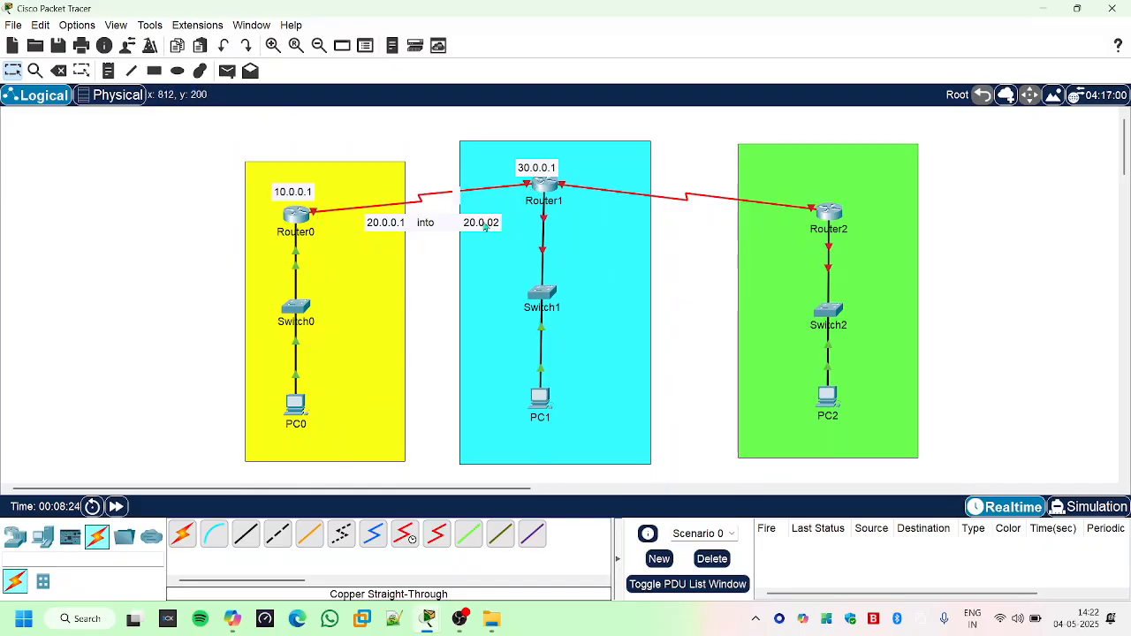
left_click_drag(487, 226, 389, 238)
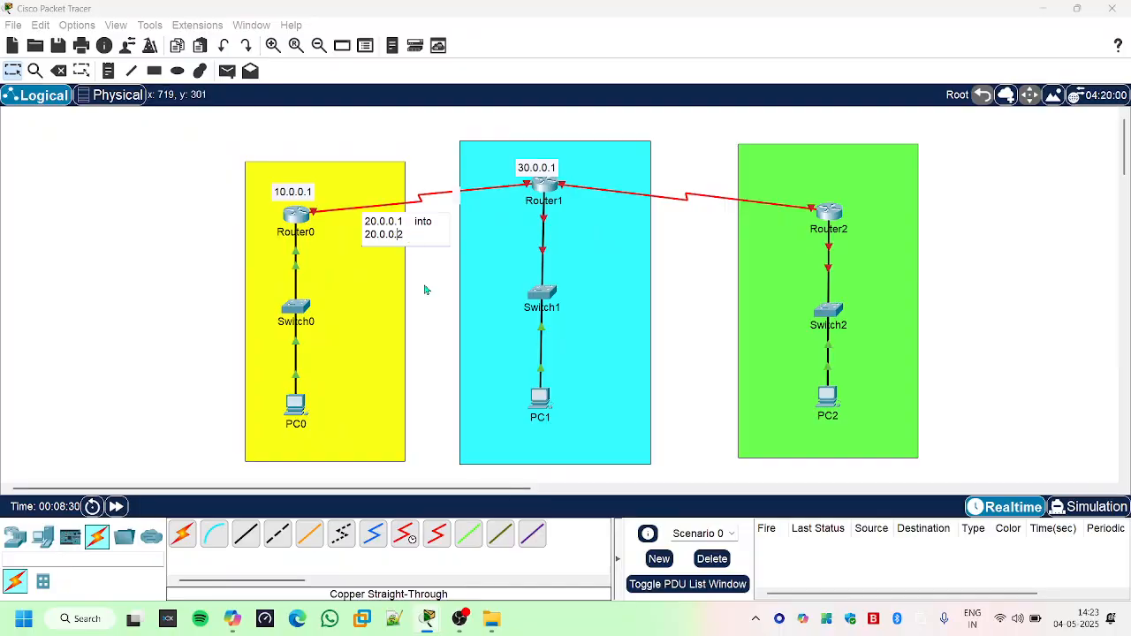
key("ctrl+z")
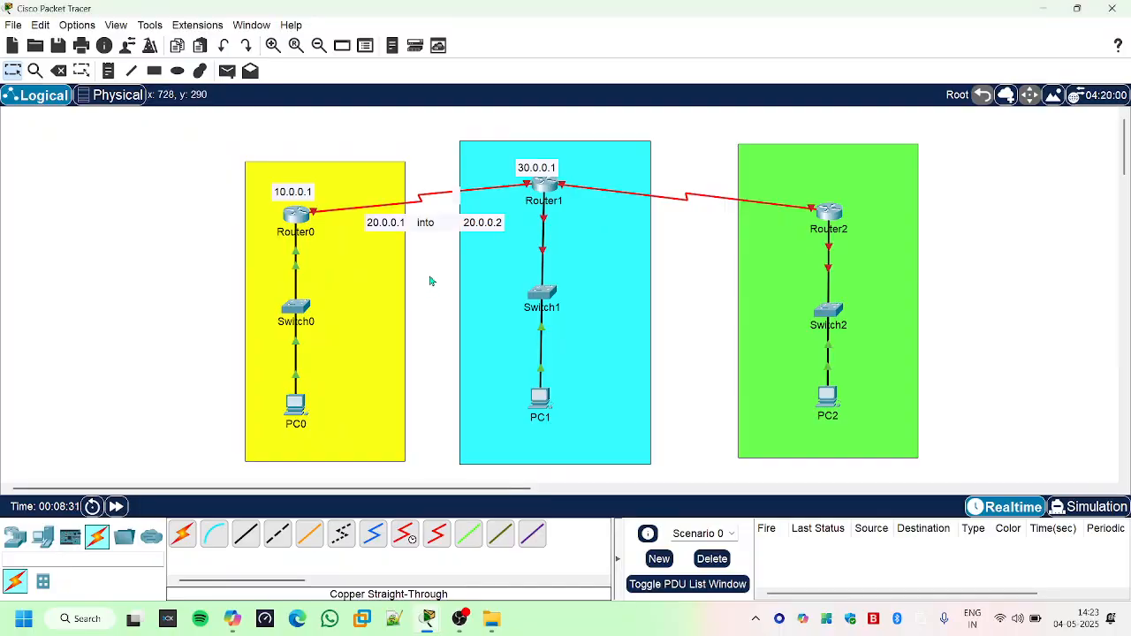
- Place a note reading "40.0.0.1 into 40.0.0.2" above the serial link between Router1 and Router2
left_click(108, 71)
left_click(682, 172)
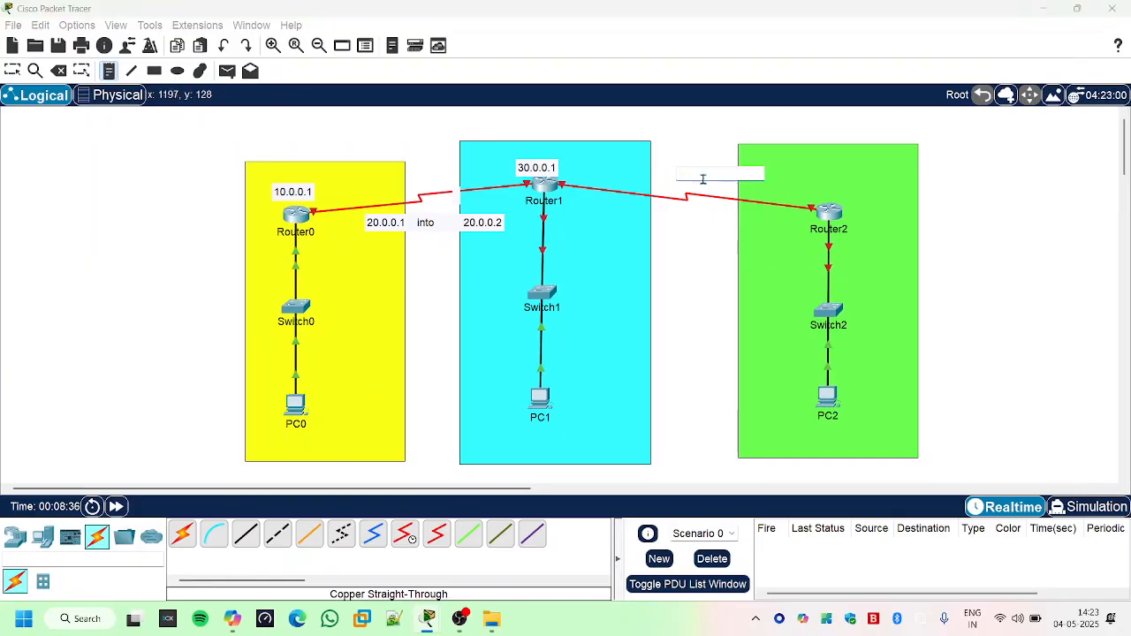
type("40.0.0")
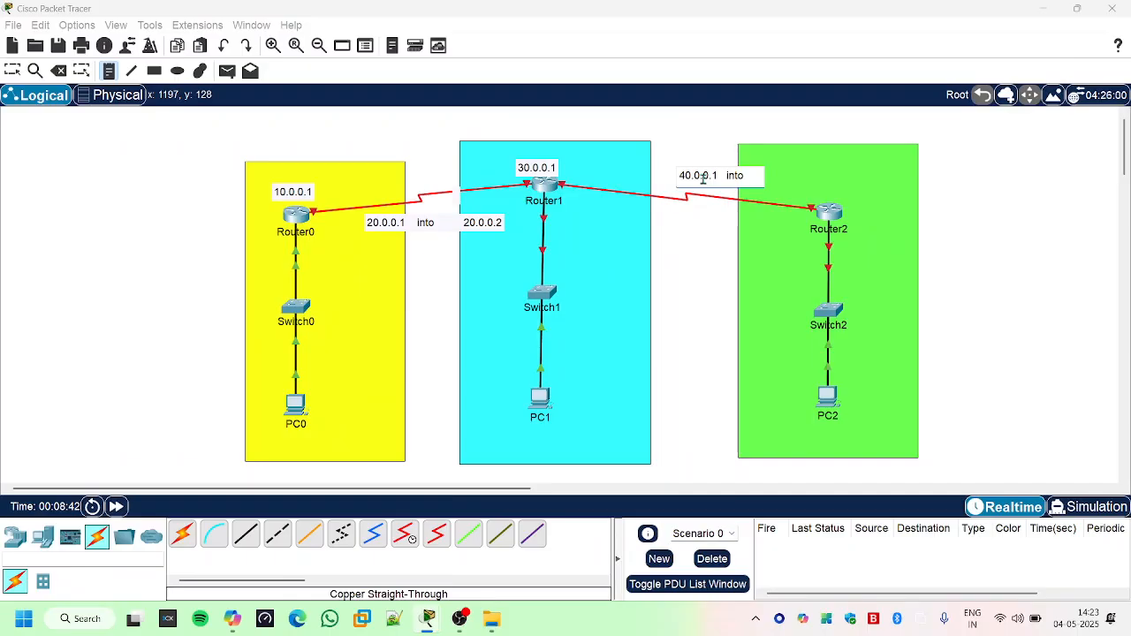
type(".1  into")
key("Return")
type("40.0.0.2")
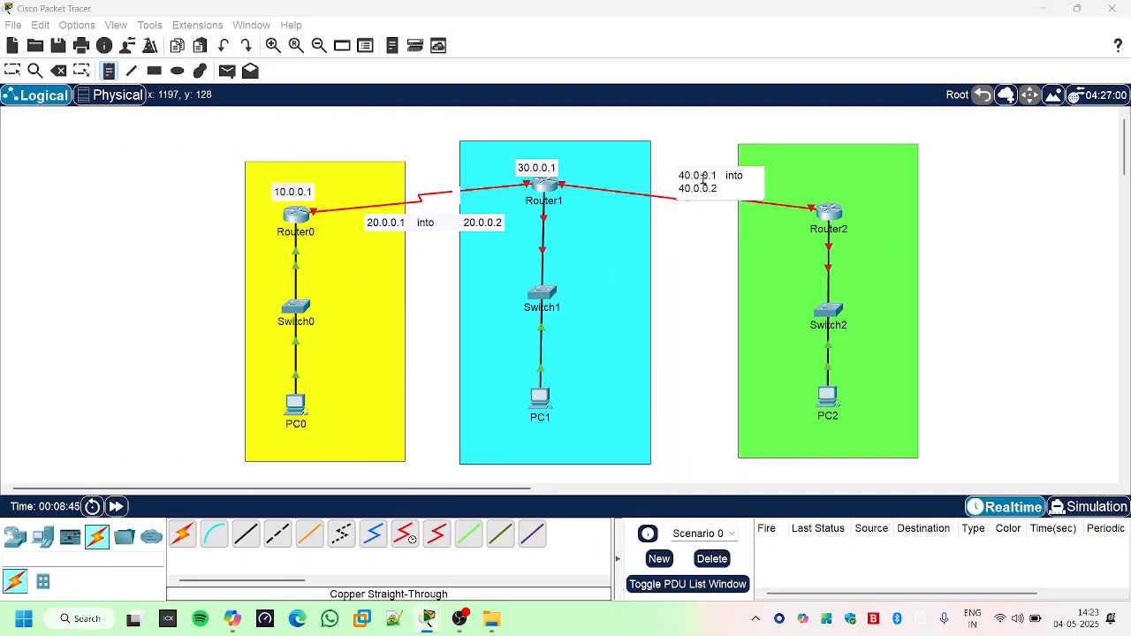
left_click(697, 281)
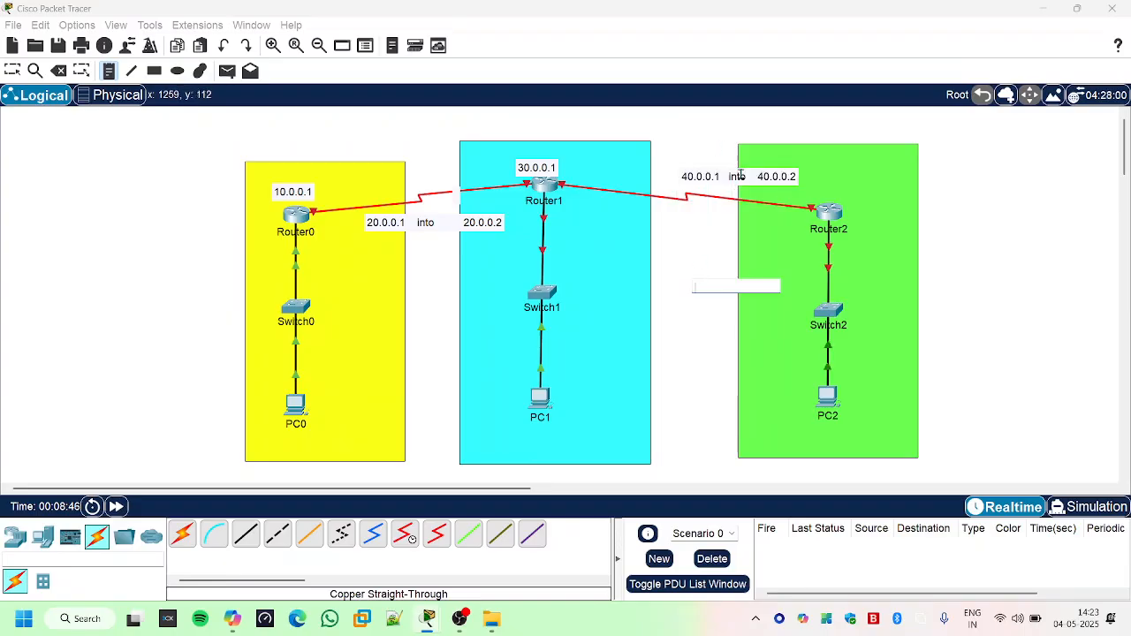
key("Escape")
- Shift the Router1–Router2 link note toward Router1 and widen the spacing around "into" between its two addresses
left_click_drag(740, 177, 684, 176)
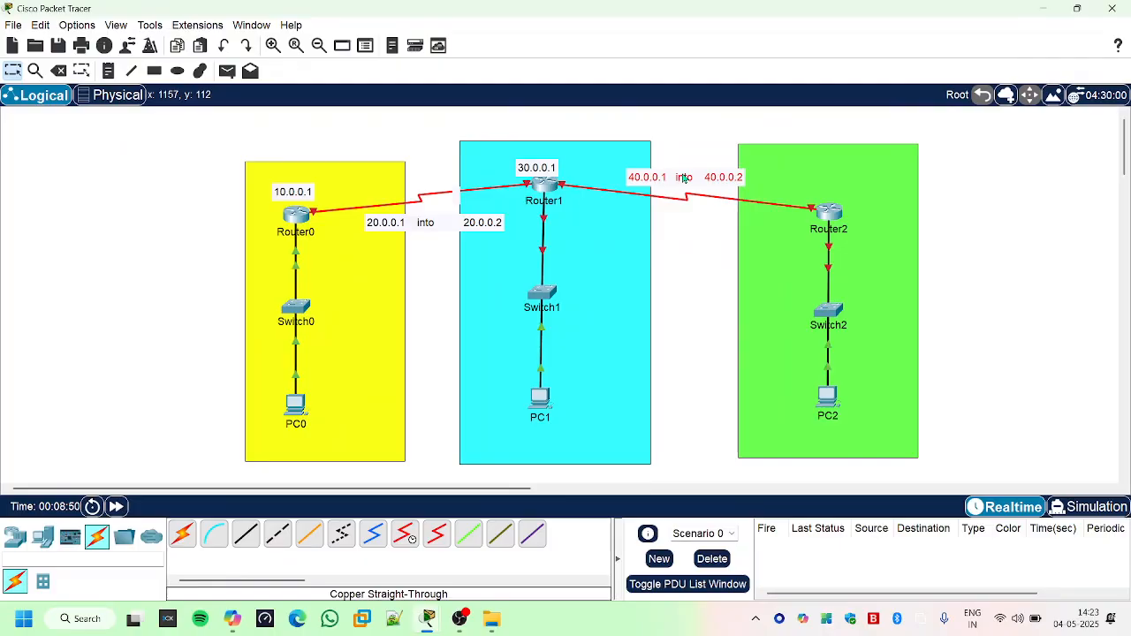
double_click(669, 175)
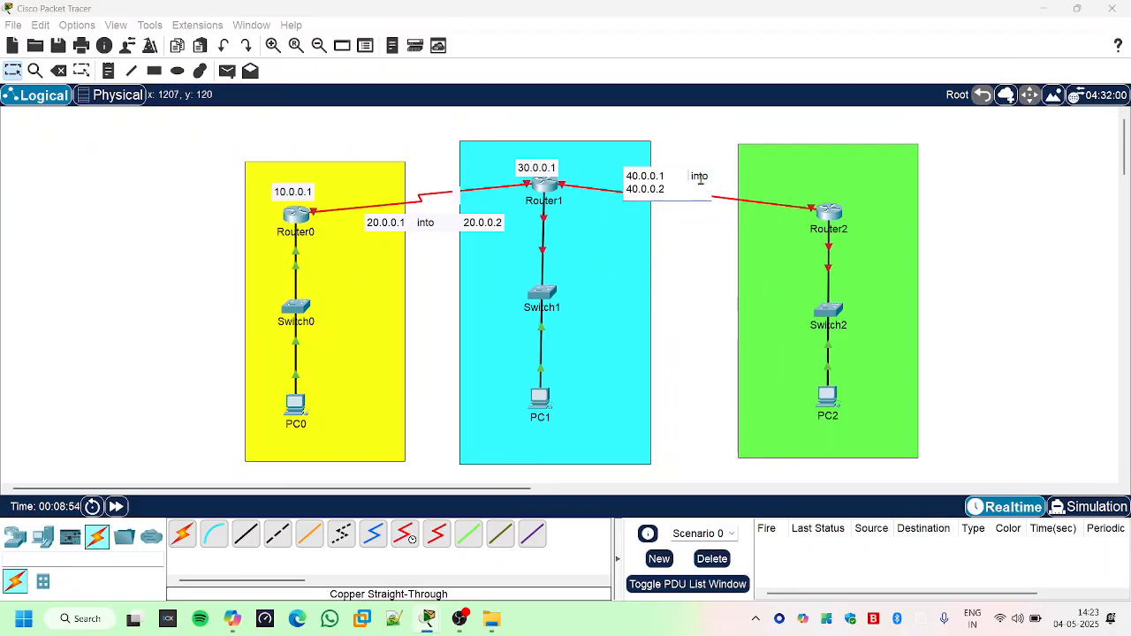
left_click(710, 178)
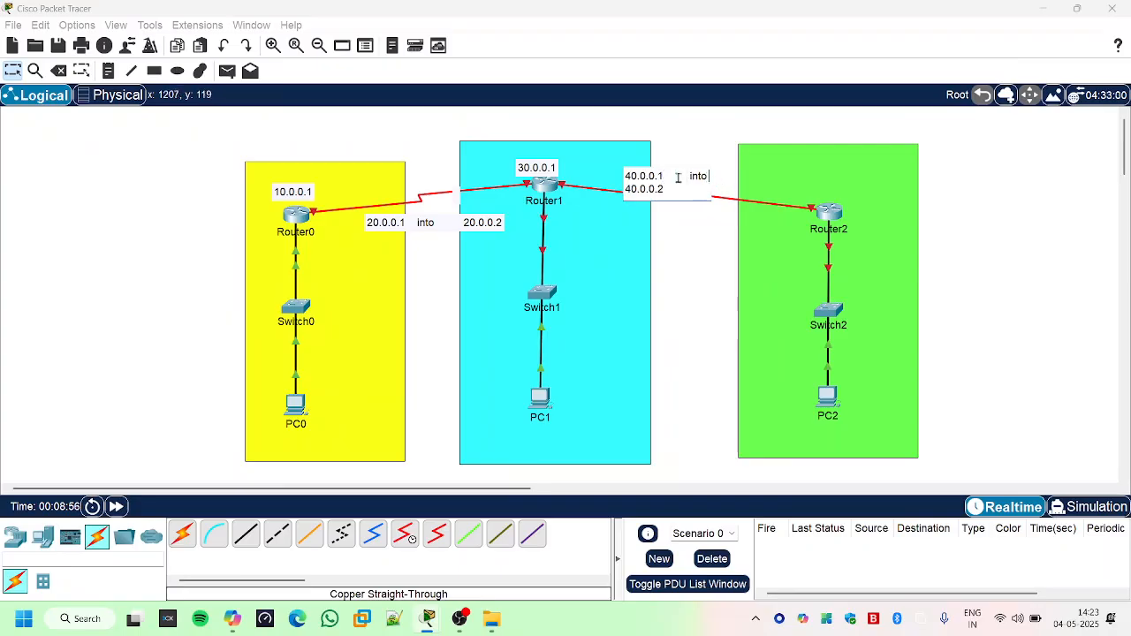
left_click(626, 189)
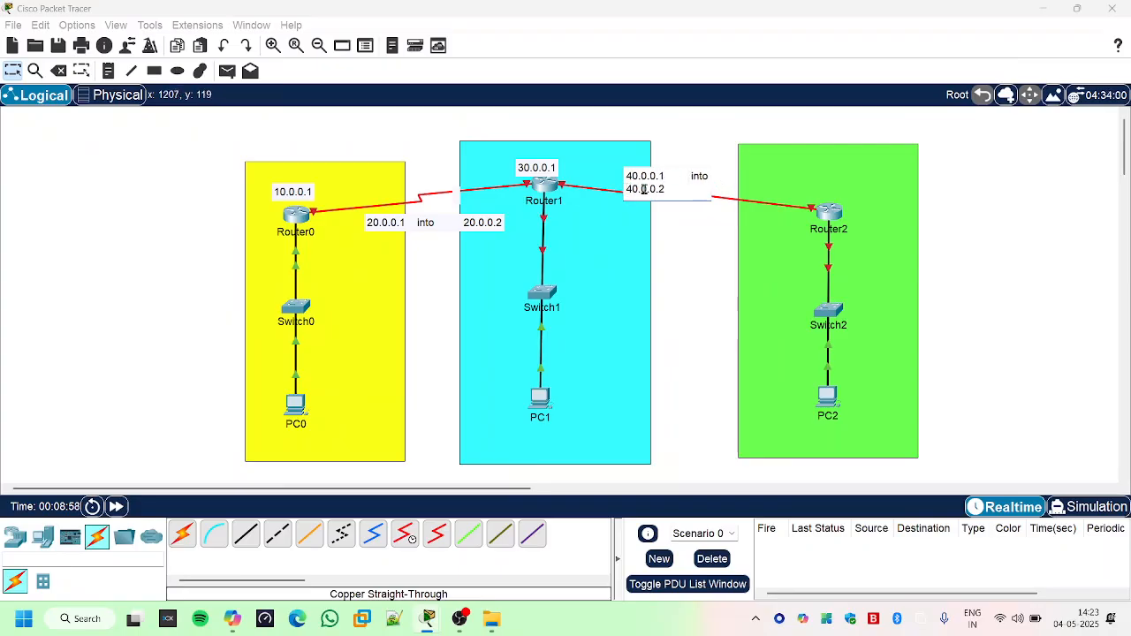
key("BackSpace")
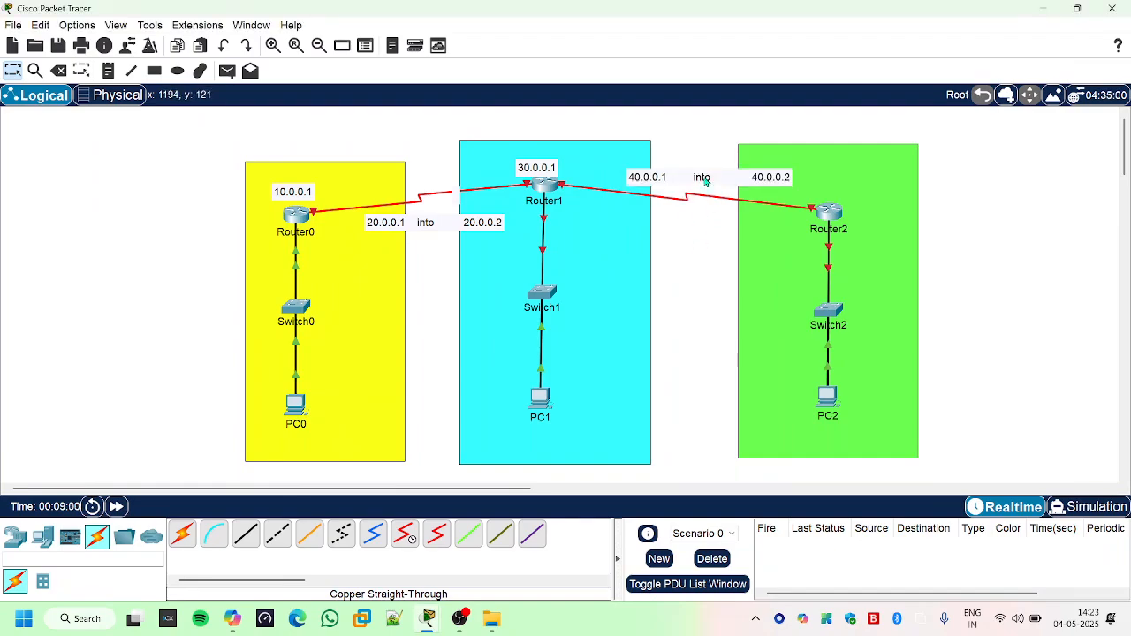
left_click_drag(706, 180, 691, 180)
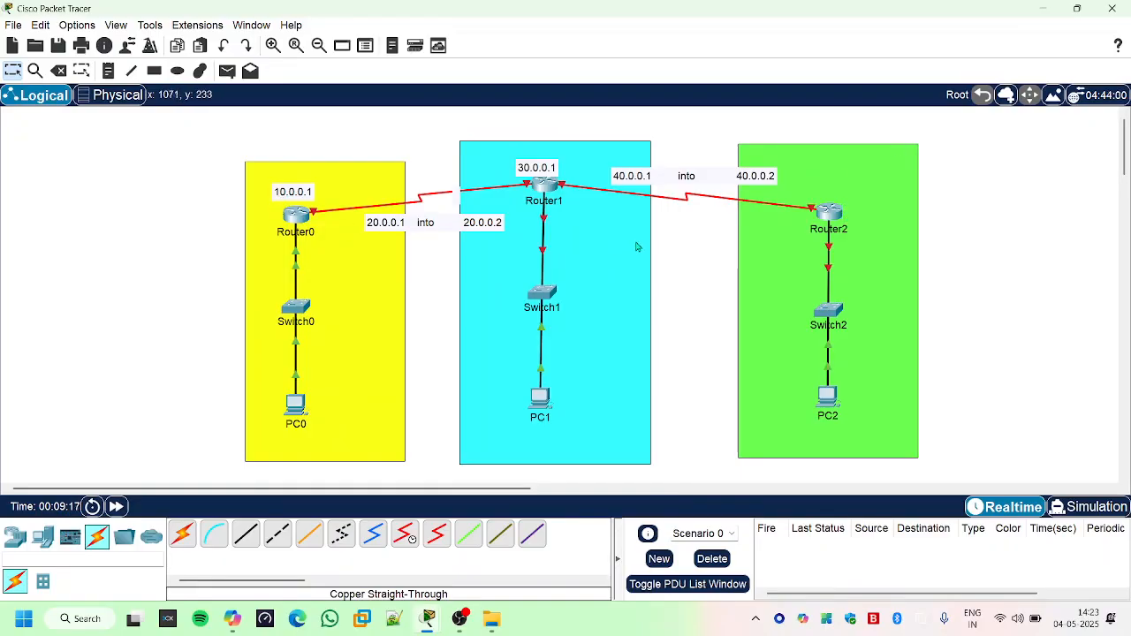
- Review the interface addresses configured in Router0's command line and put its window away
left_click(296, 216)
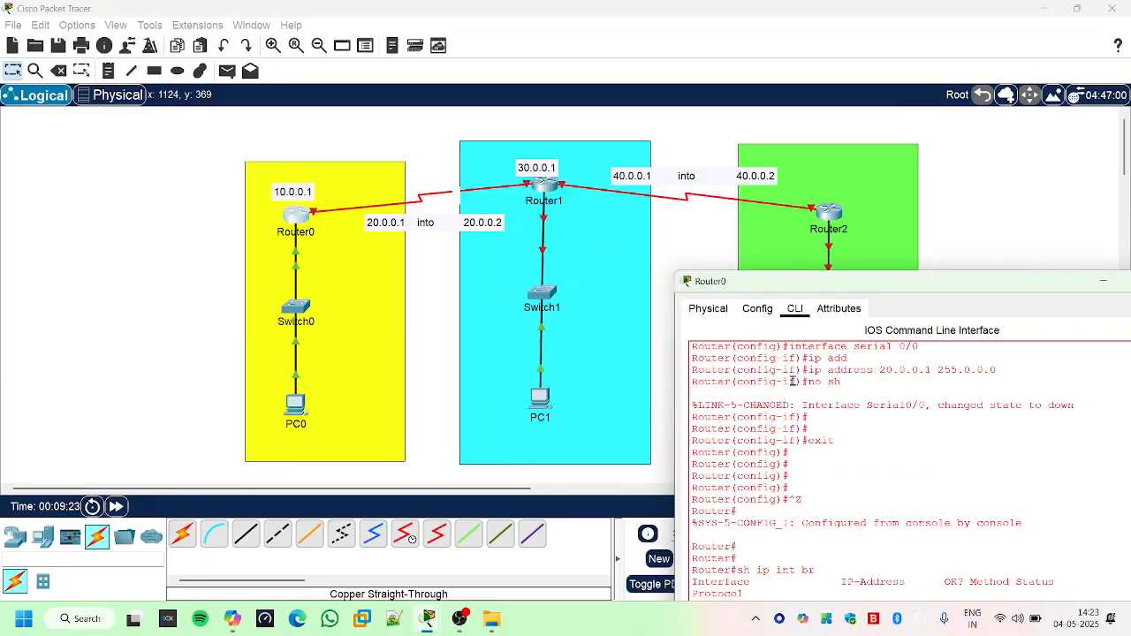
left_click_drag(829, 284, 575, 127)
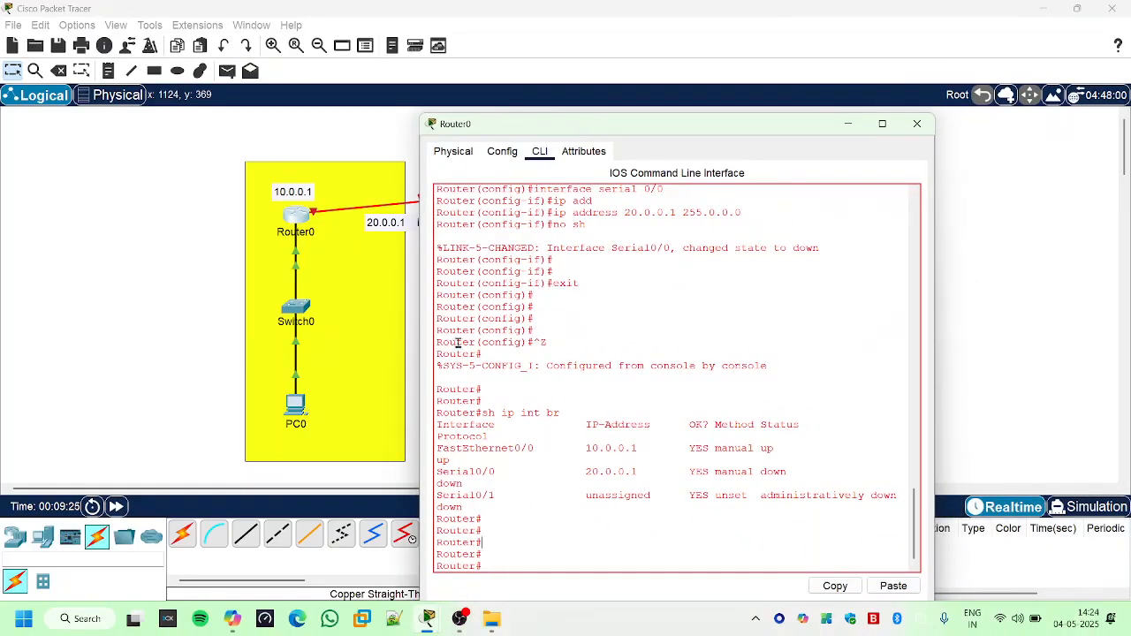
left_click(848, 124)
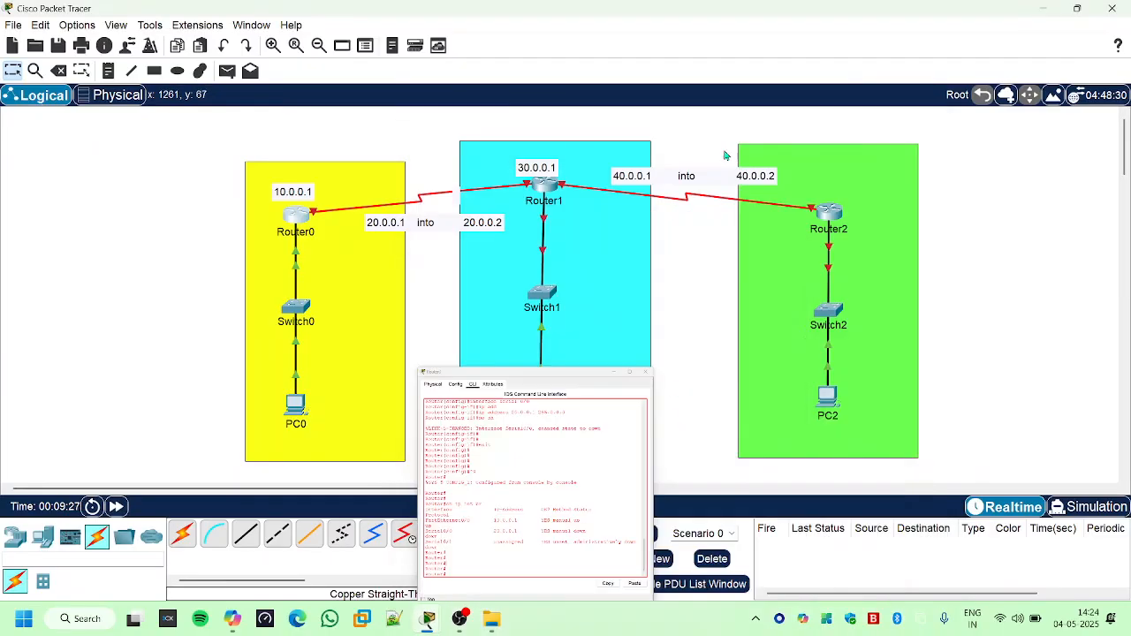
- Open Router1's command line and answer no to the initial configuration dialog to reach the router prompt
left_click(550, 187)
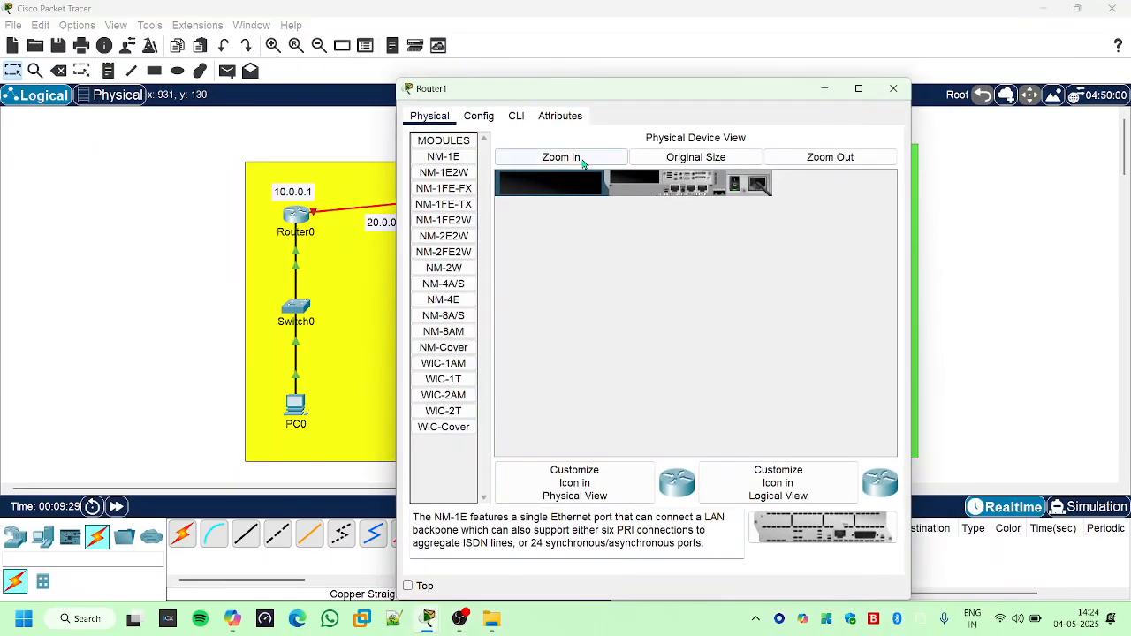
left_click(517, 115)
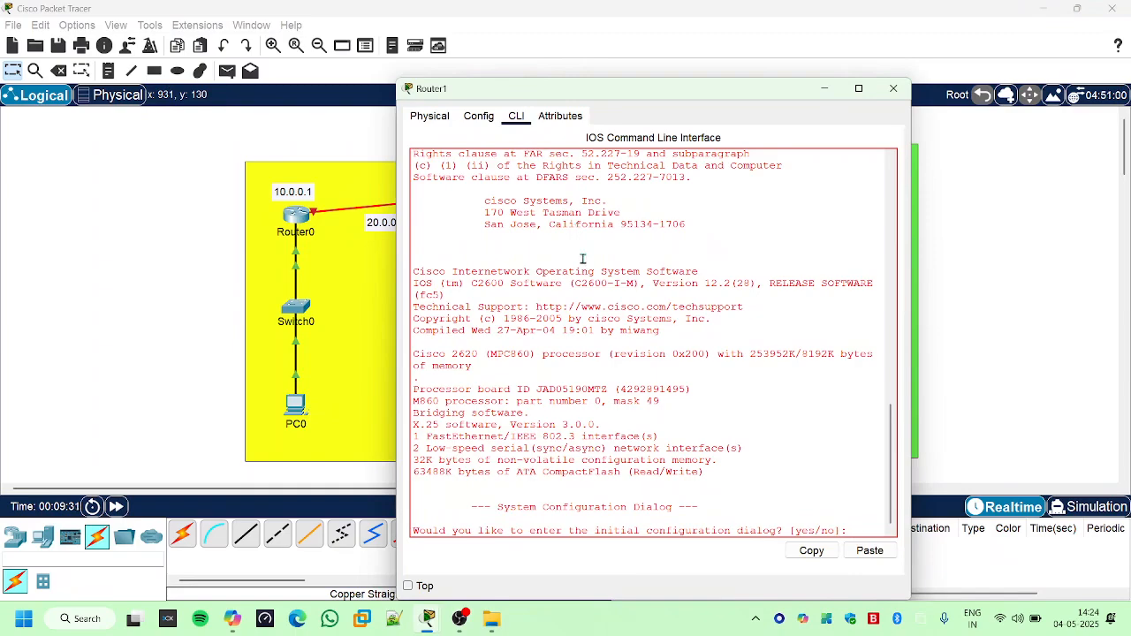
key("Return")
key("Return")
key("Return")
type("no")
key("Return")
key("Return")
key("Return")
key("Return")
key("Return")
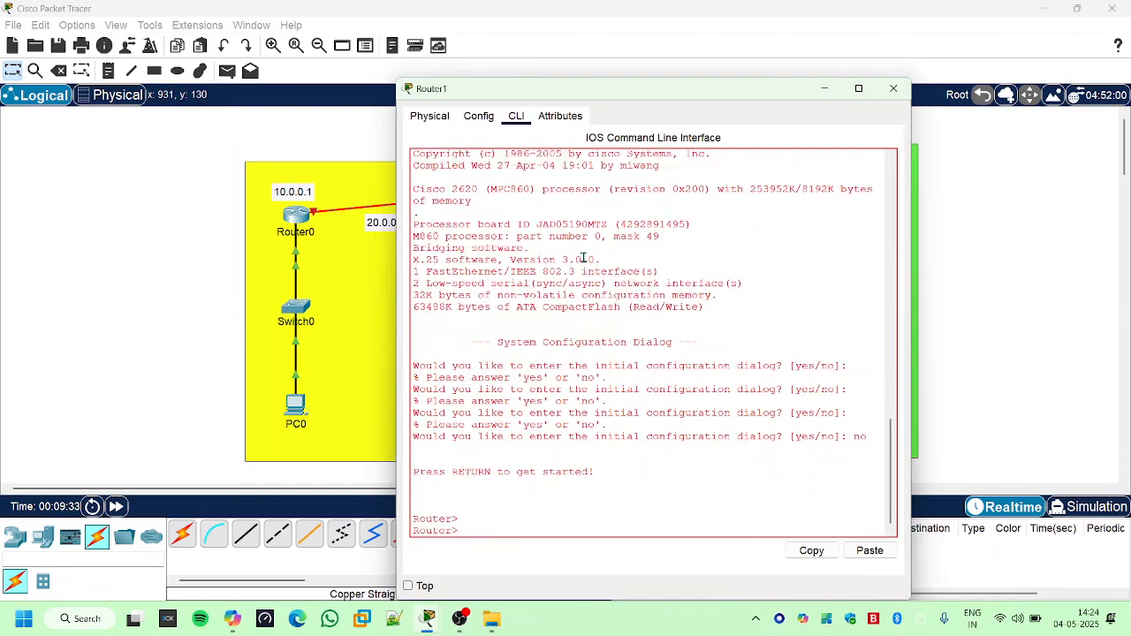
- Enter privileged mode and then global configuration mode on Router1 with configure terminal
type("en")
key("Return")
key("Return")
key("Return")
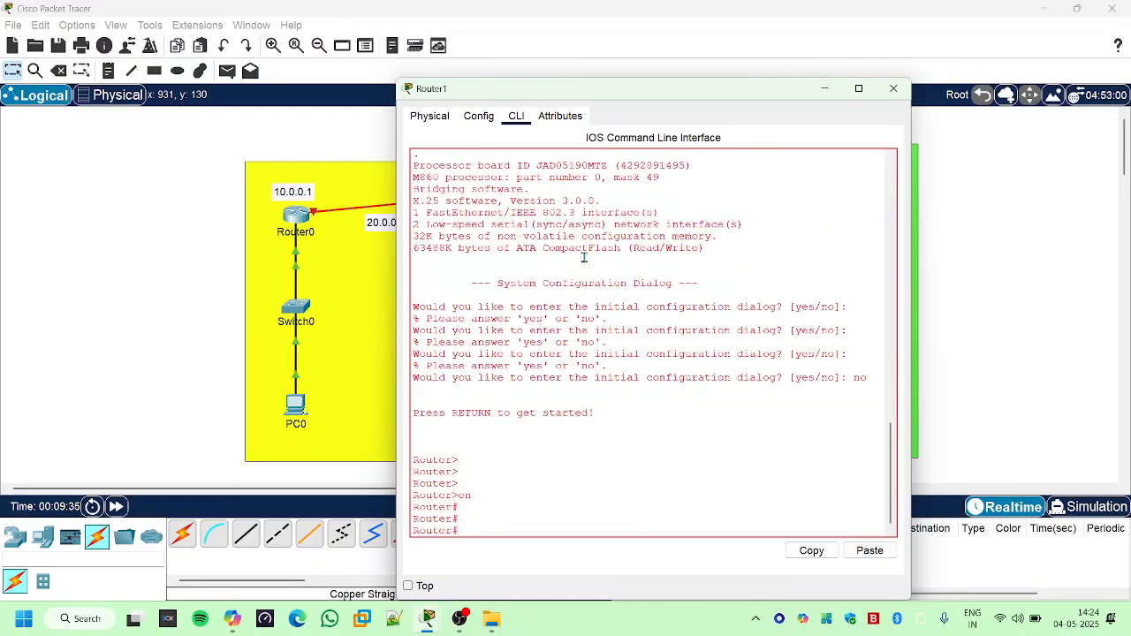
type("ig")
key("Tab")
type("t")
key("Tab")
key("Return")
key("Return")
key("Return")
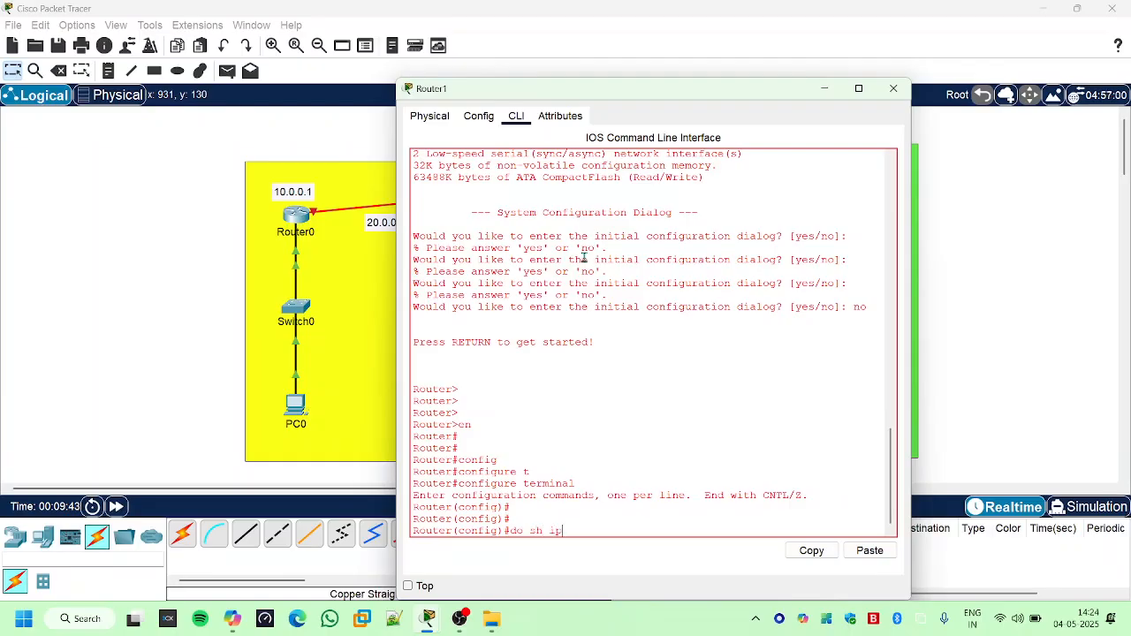
- List Router1's interfaces from configuration mode with "do sh ip int br"
type("br")
key("Return")
key("Return")
key("Return")
key("Return")
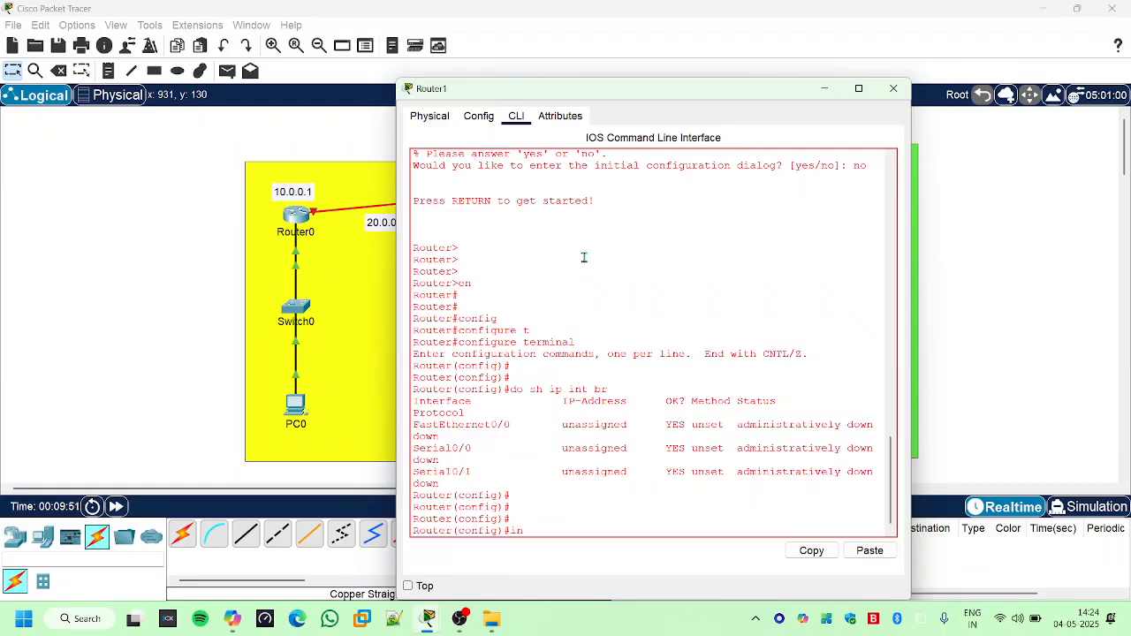
- Enter interface configuration for FastEthernet 0/0 on Router1
type("inter")
key("Tab")
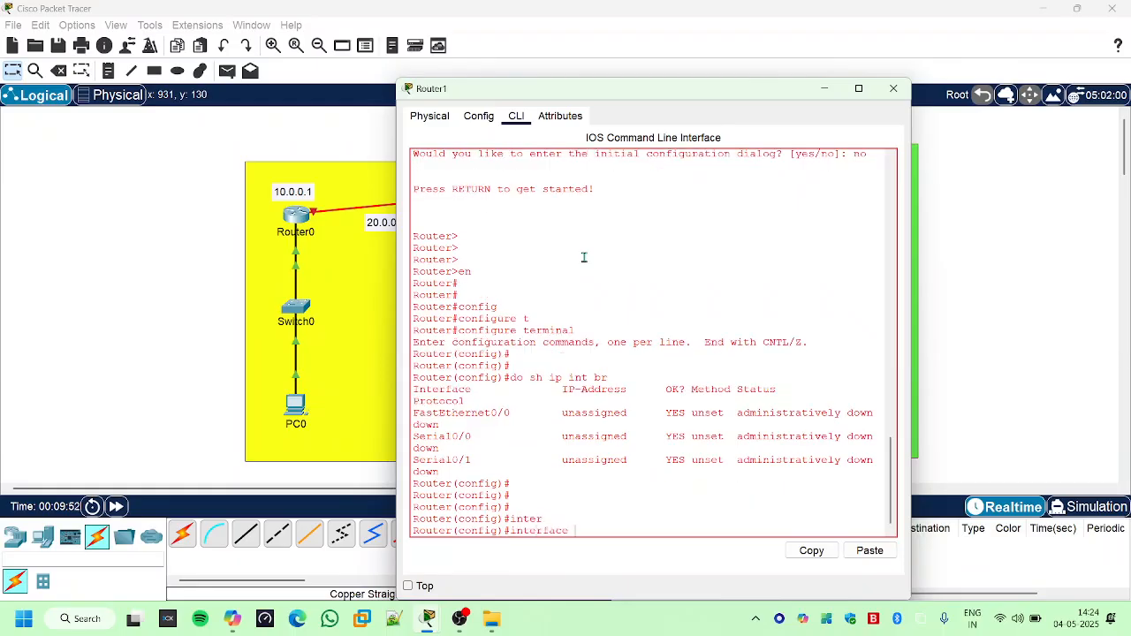
left_click_drag(422, 421, 511, 417)
left_click(414, 416)
left_click(585, 529)
type("f")
key("Tab")
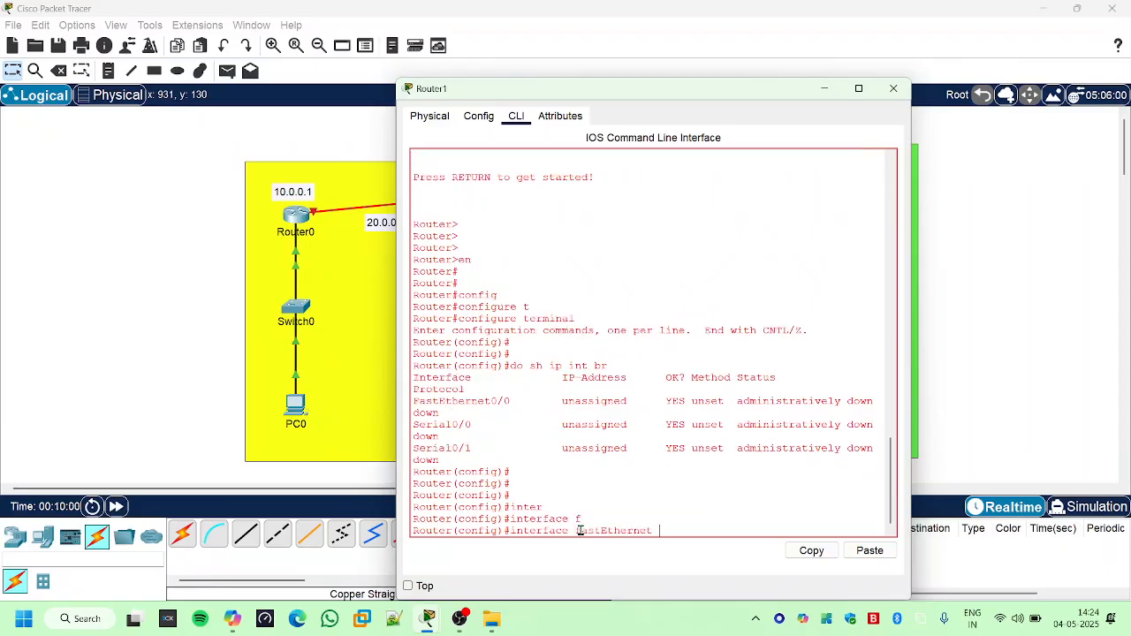
type("0/0")
key("Return")
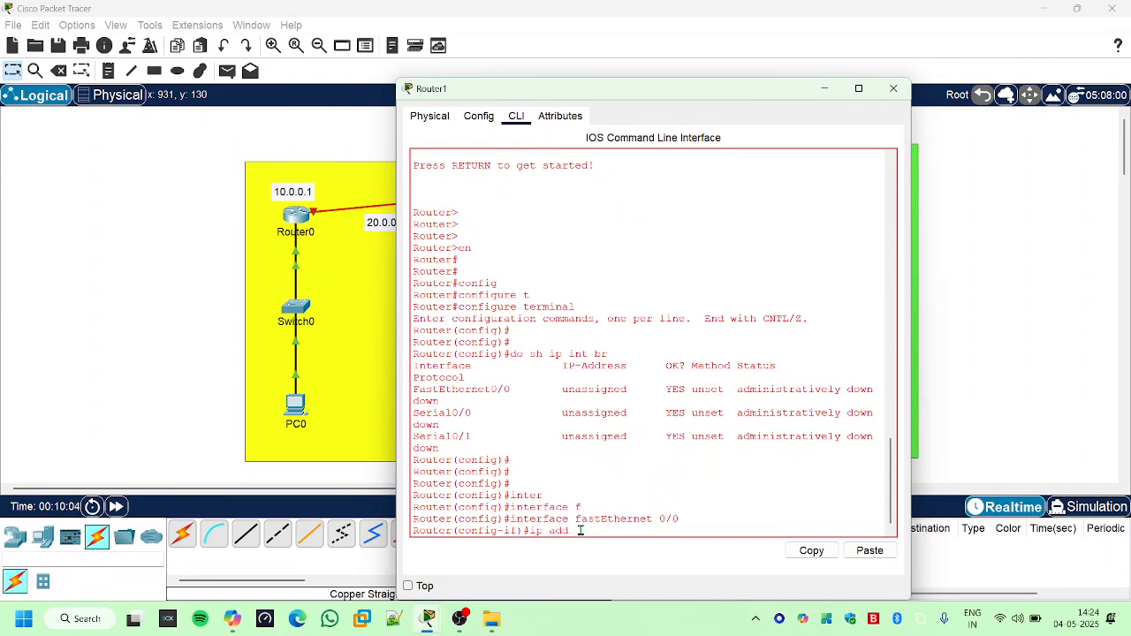
- Assign the IP address 30.0.0.1 with mask 255.0.0.0 to Router1's FastEthernet 0/0
type("ip add")
key("Tab")
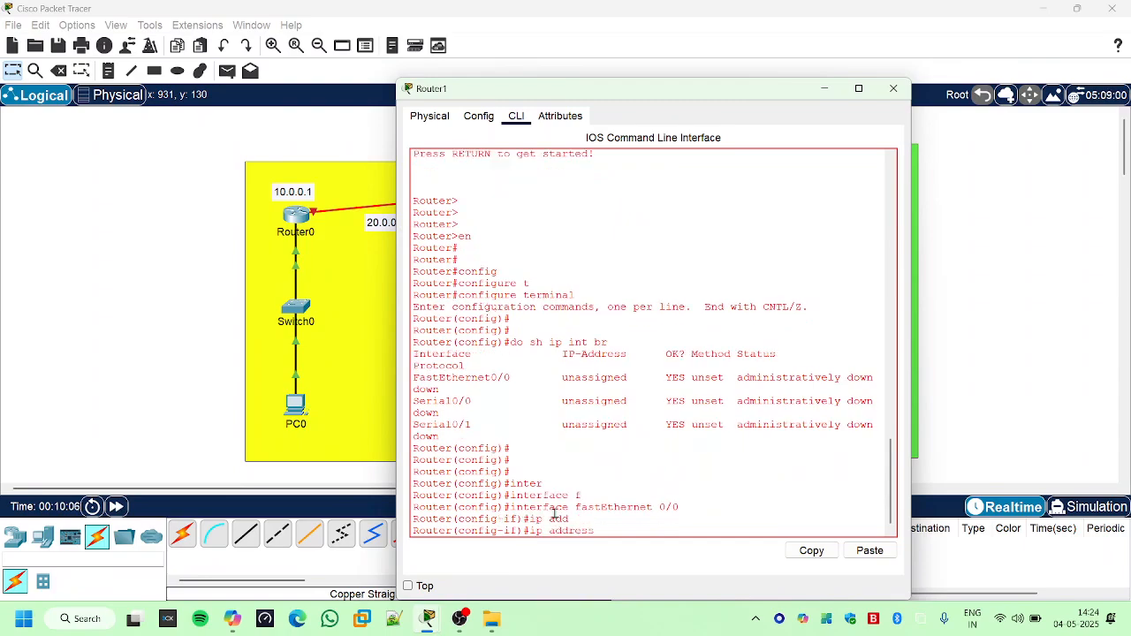
left_click_drag(624, 94, 849, 110)
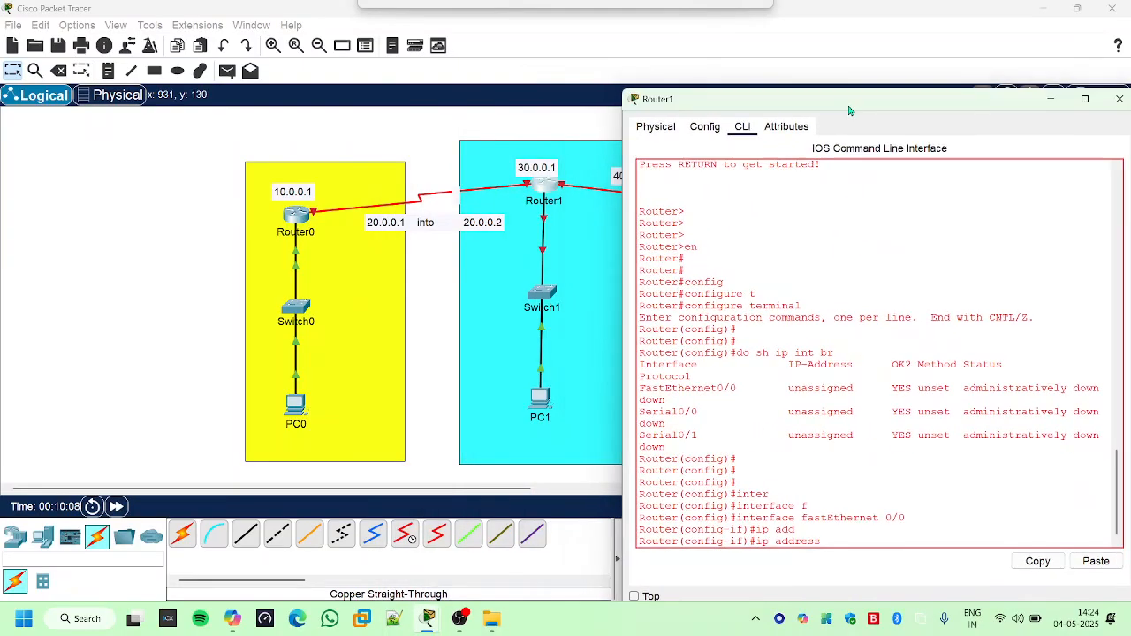
left_click_drag(771, 111, 458, 81)
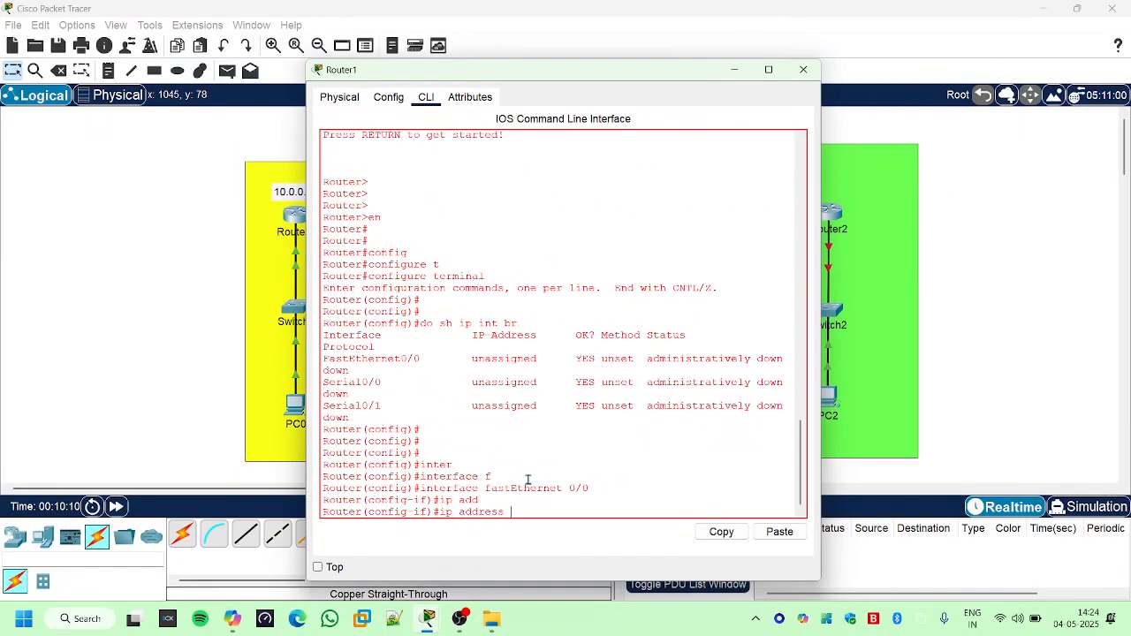
type("0.0.0.")
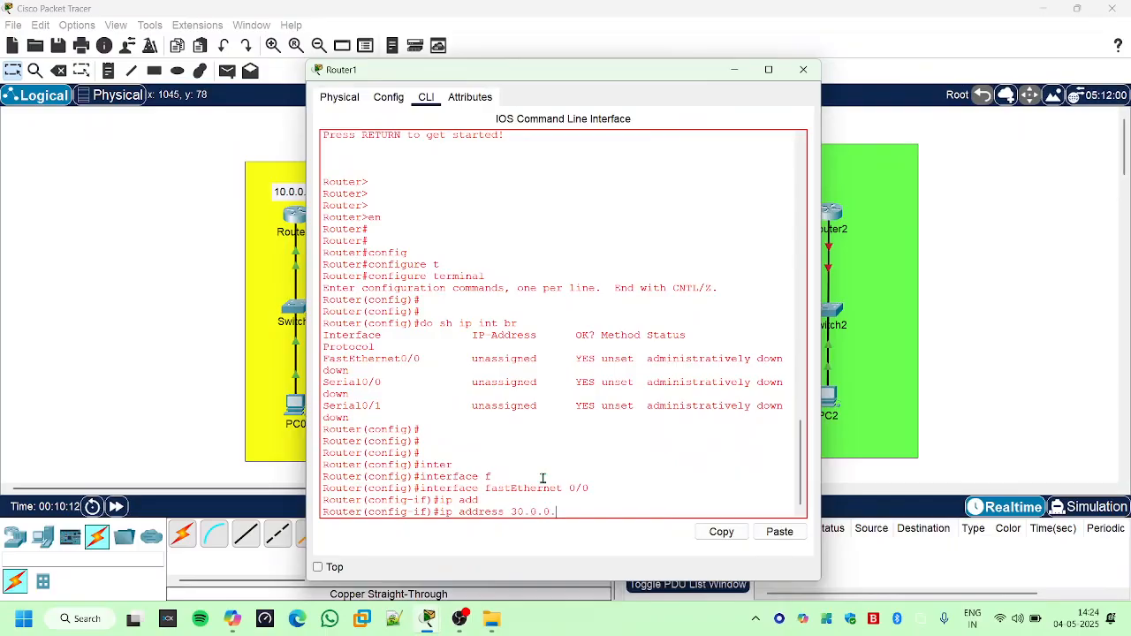
type("1 255.0.0.0")
key("Return")
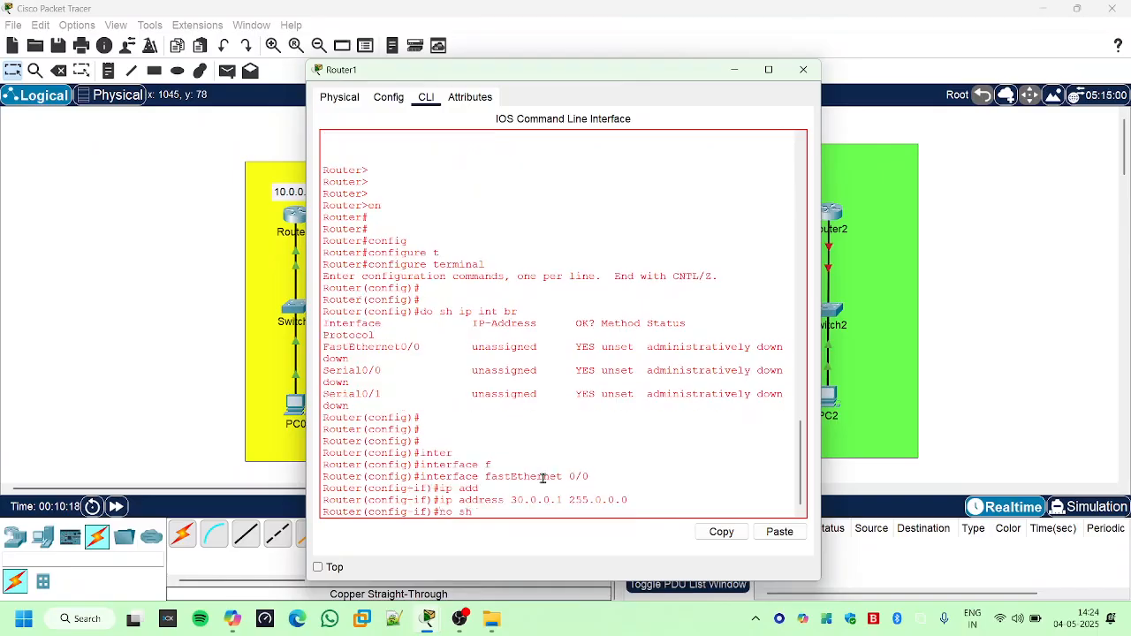
- Enable Router1's FastEthernet 0/0 interface with "no sh"
key("Return")
key("Return")
key("Return")
key("Return")
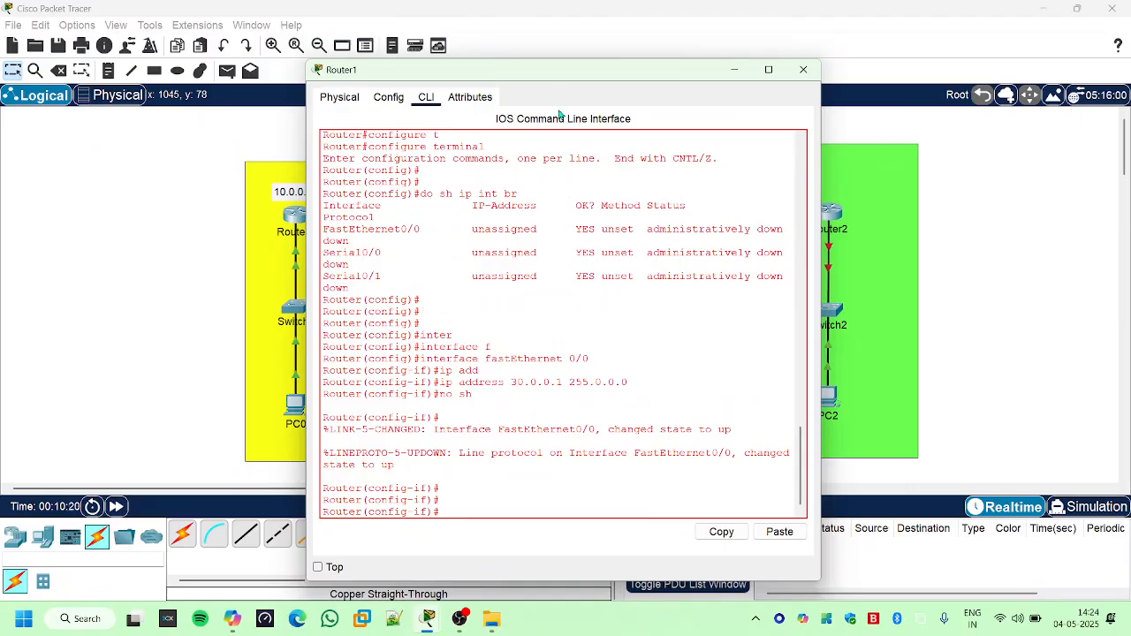
- Uncover the topology to check Router1's links, then exit interface configuration back to global configuration mode
left_click_drag(555, 81, 901, 382)
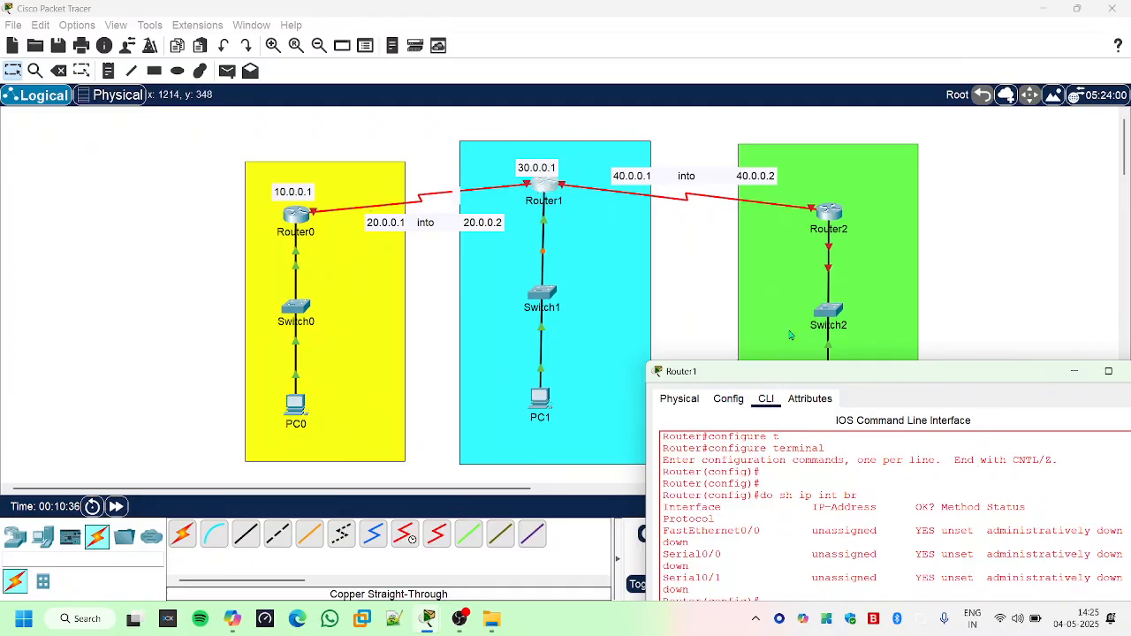
left_click_drag(868, 373, 683, 122)
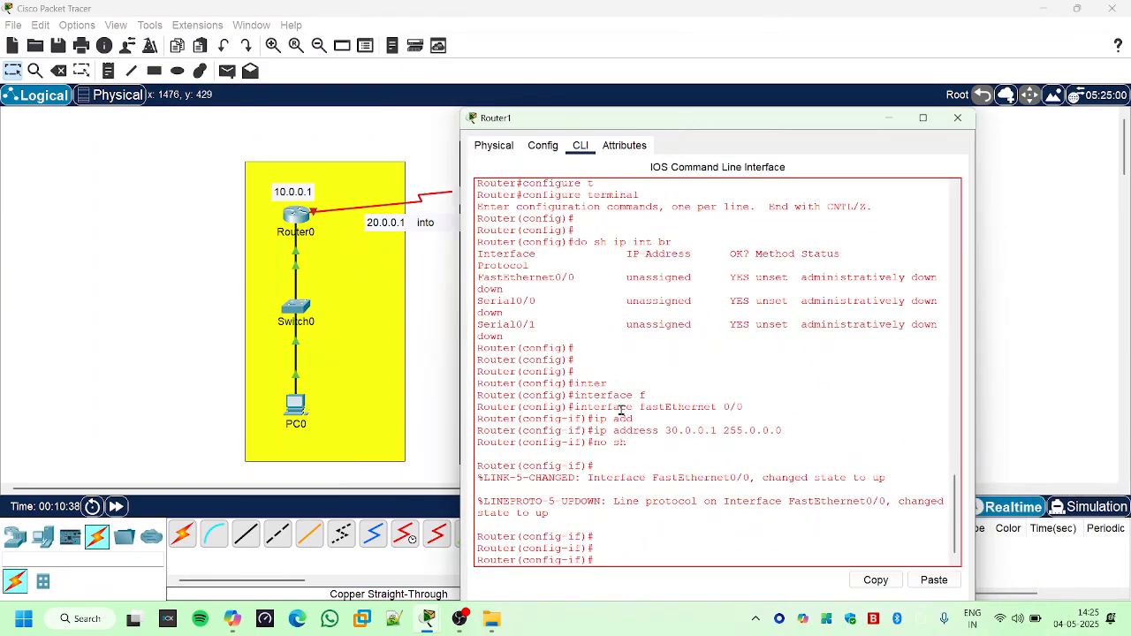
key("Return")
key("Return")
type("exit")
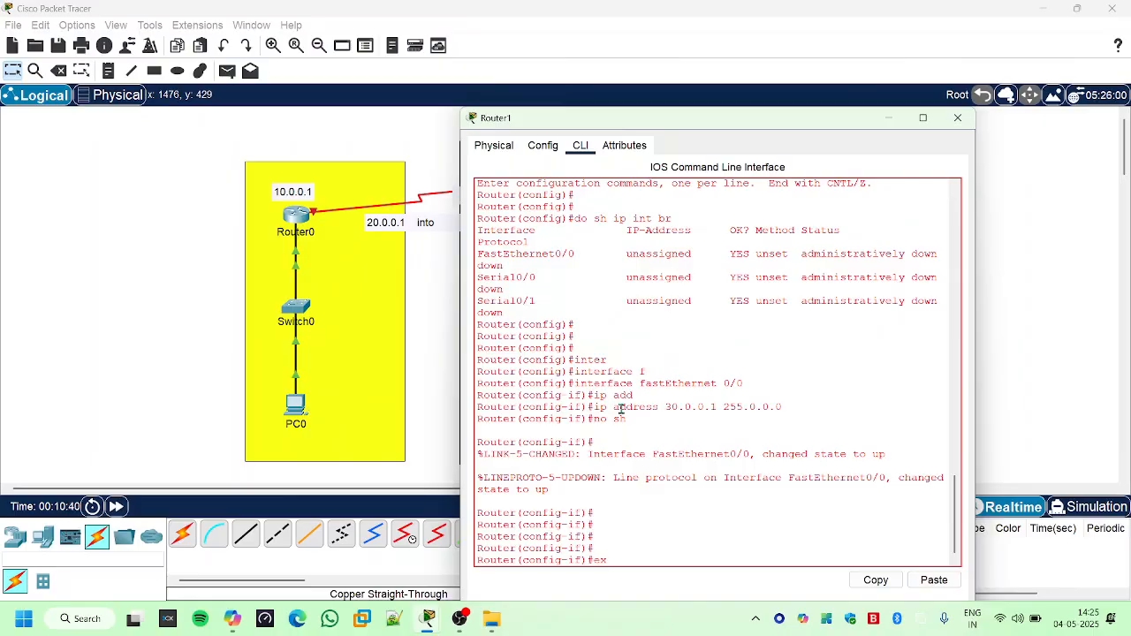
key("Return")
key("Return")
key("Return")
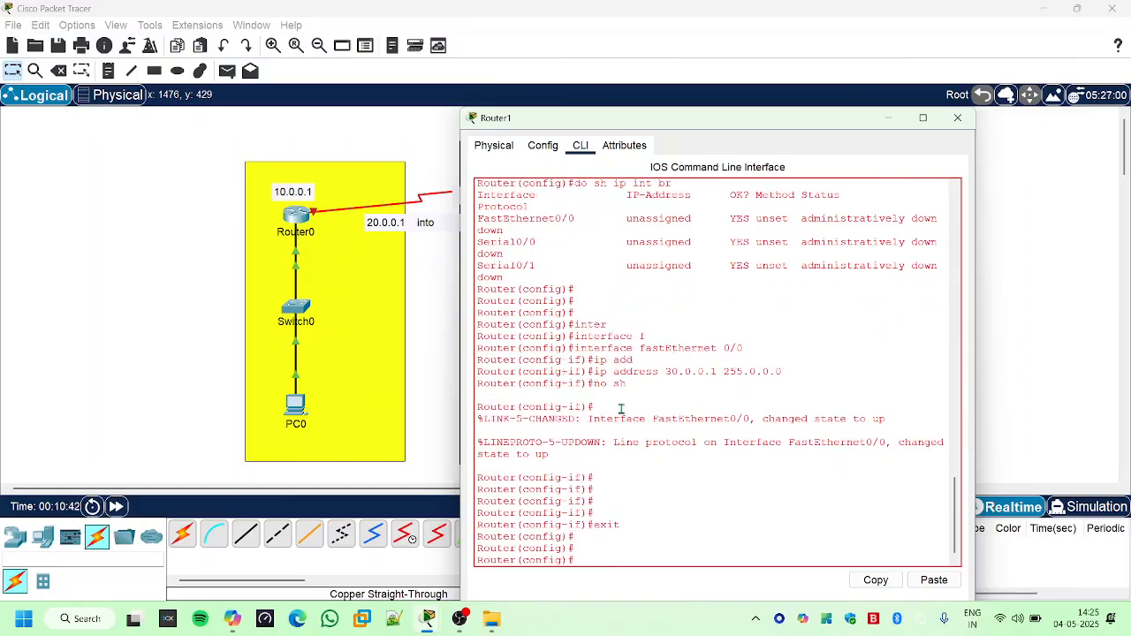
- Try the command "interface serial 20.0.0.2 255.0.0.0" on Router1
type("in")
key("Tab")
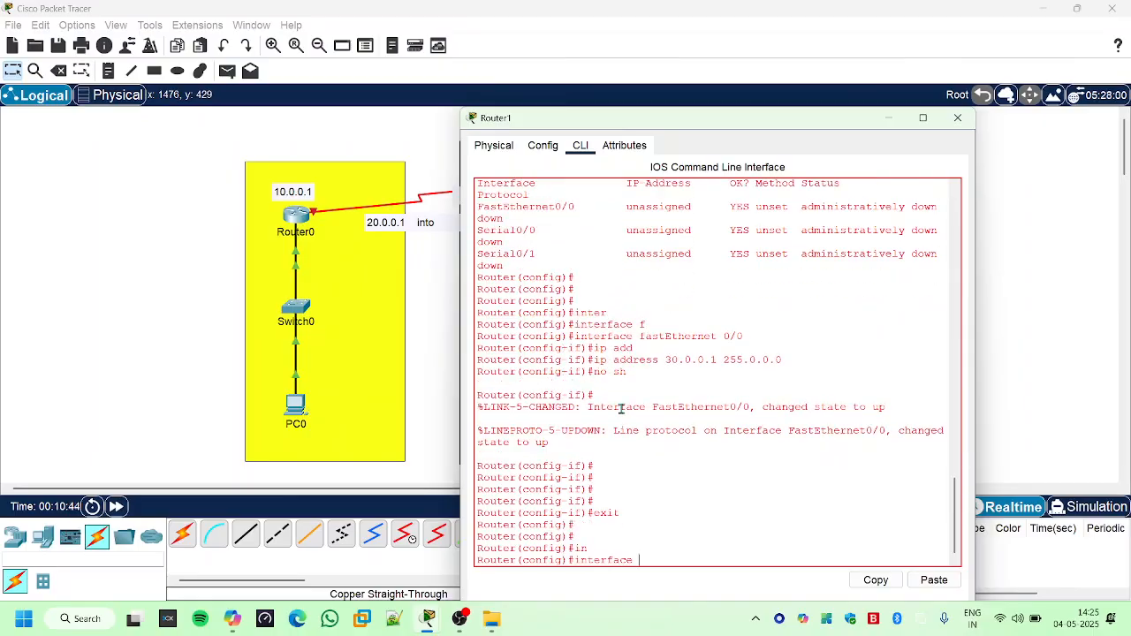
type("s")
key("Tab")
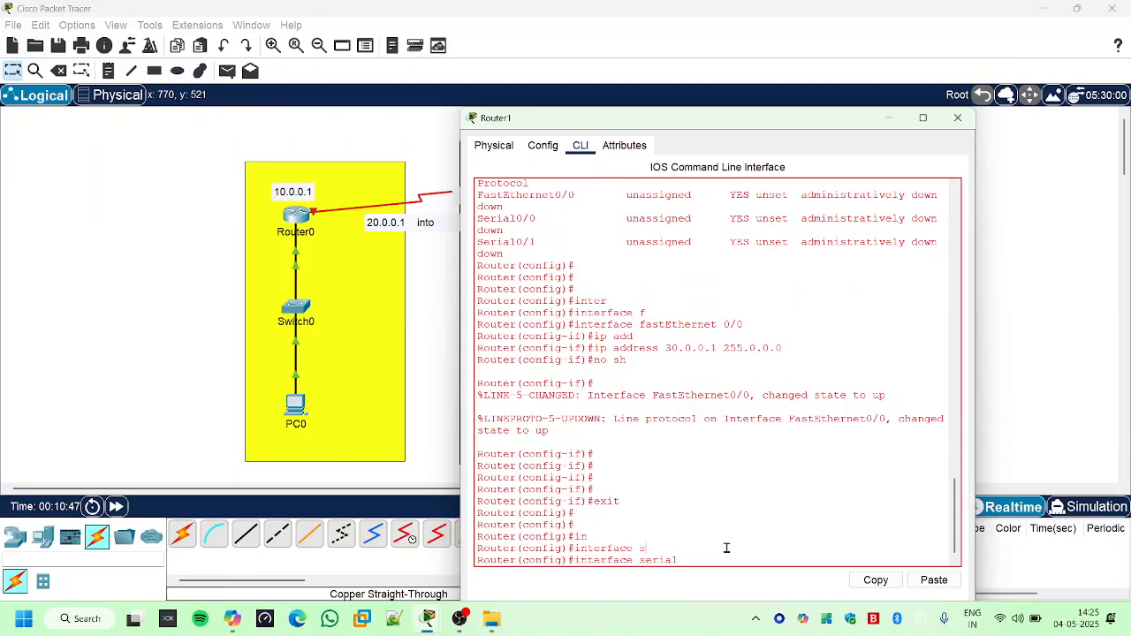
type("20.0.0.")
type("2 255.0.0.0")
key("BackSpace")
key("Return")
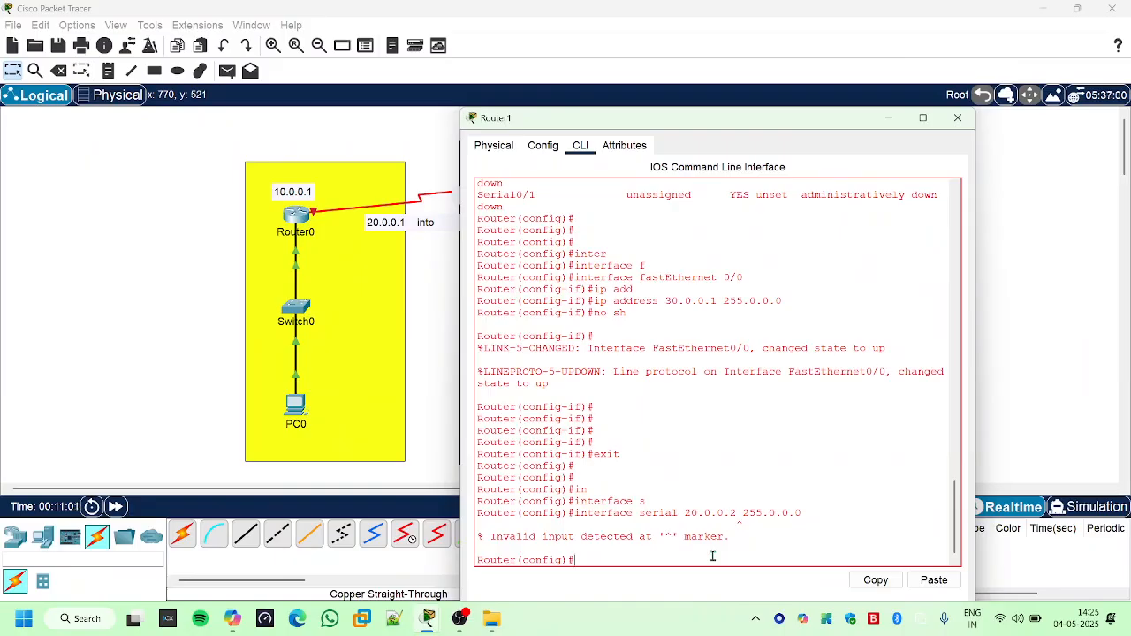
- Enter interface configuration mode for Router1's Serial 0/1 with "interface serial 0/1"
key("Up")
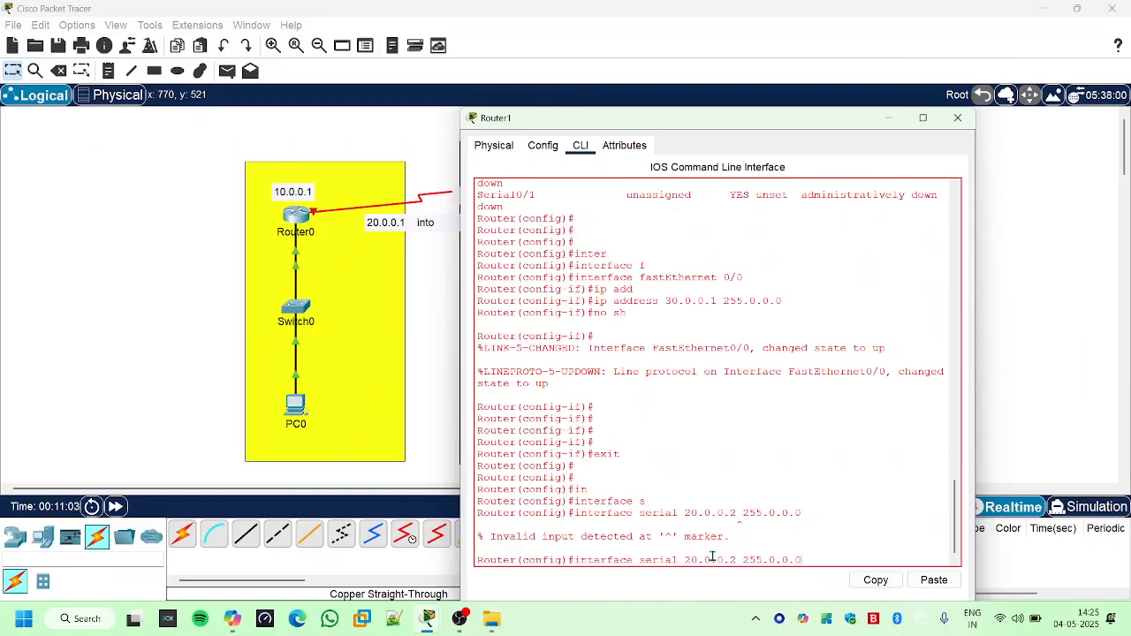
key("BackSpace")
key("BackSpace")
key("BackSpace")
key("BackSpace")
key("BackSpace")
key("BackSpace")
key("BackSpace")
key("BackSpace")
key("BackSpace")
key("BackSpace")
key("BackSpace")
key("BackSpace")
key("BackSpace")
key("BackSpace")
key("BackSpace")
key("BackSpace")
key("BackSpace")
key("BackSpace")
type("0/")
key("Return")
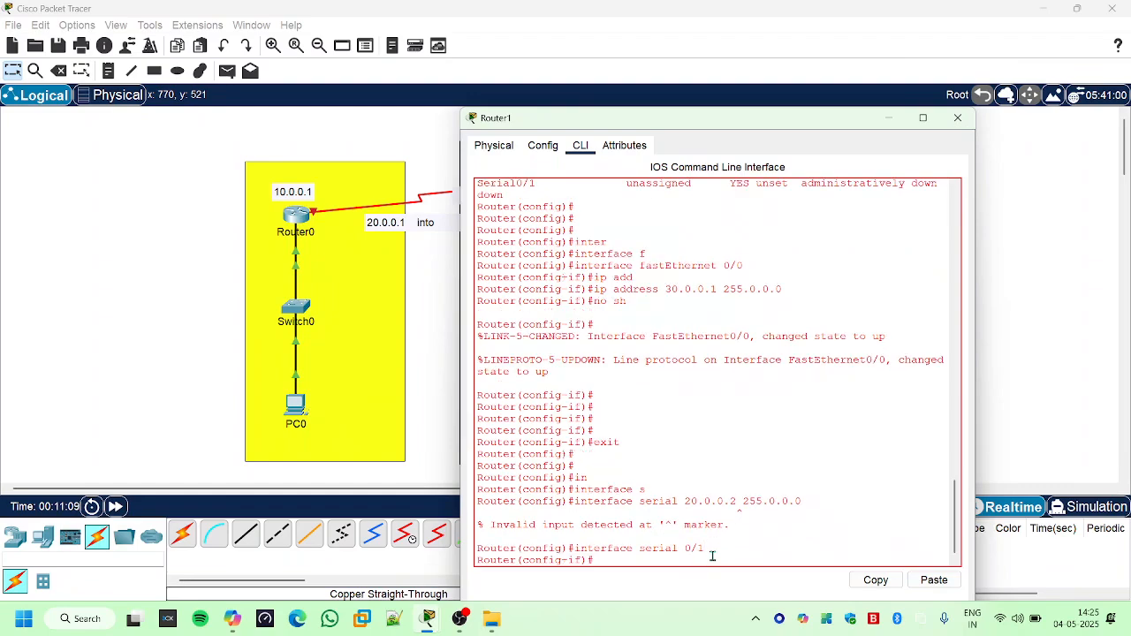
- Try the earlier command "interface serial 20.0.0.2 255.0.0.0" again from Serial 0/1's interface configuration mode
key("Up")
key("Up")
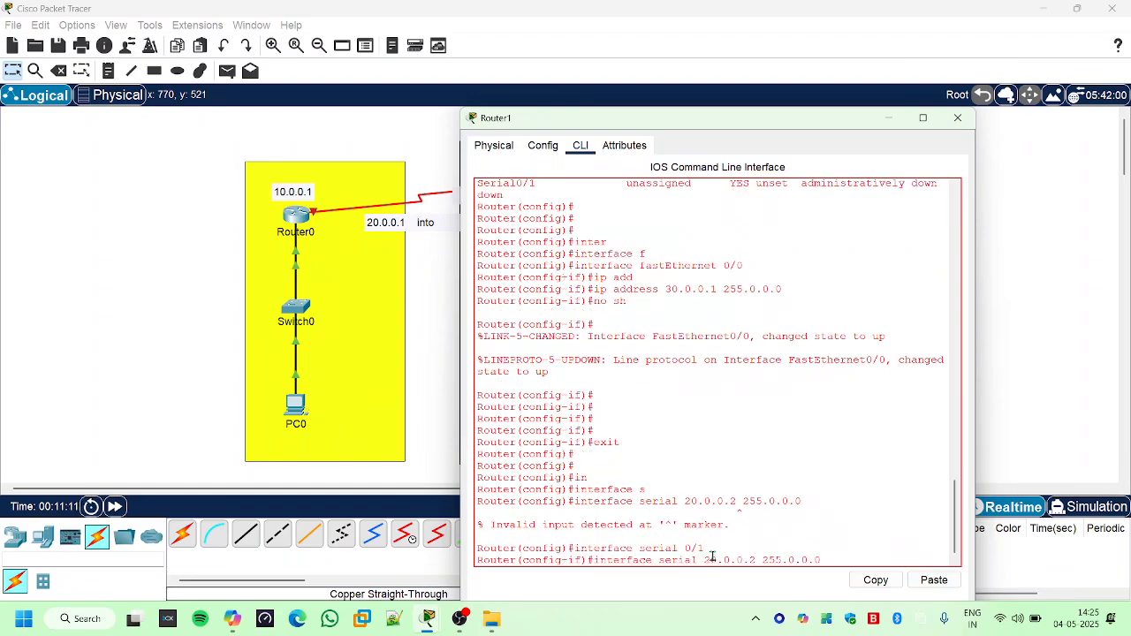
key("Return")
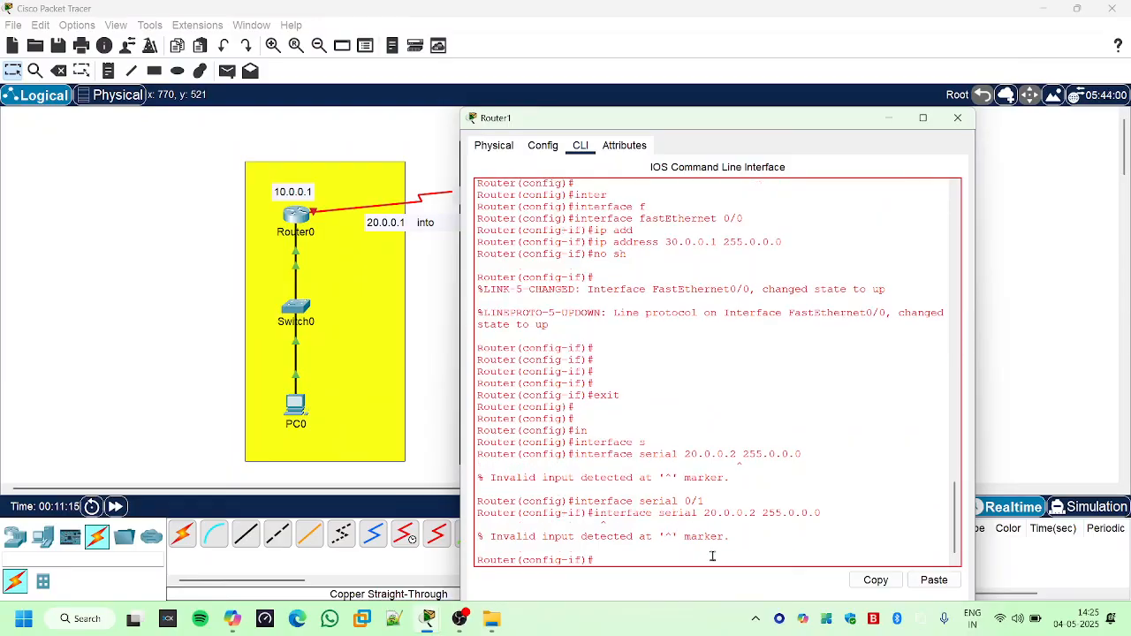
- Assign the IP address 20.0.0.2 with mask 255.0.0.0 to Router1's Serial 0/1
key("Up")
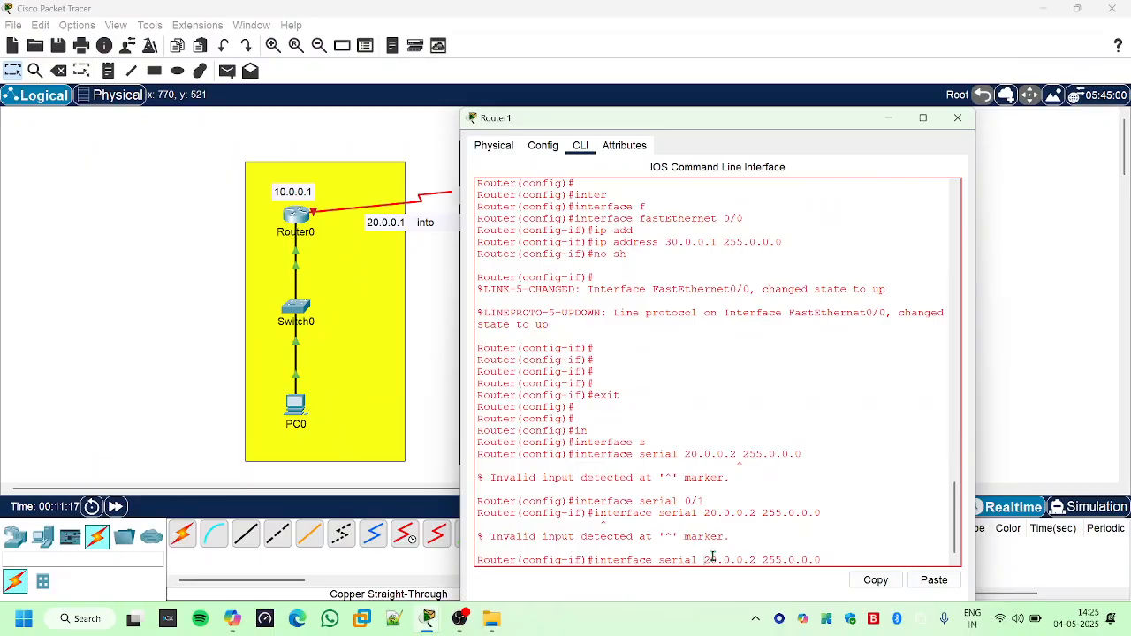
key("BackSpace")
key("BackSpace")
key("BackSpace")
key("BackSpace")
key("BackSpace")
key("BackSpace")
key("BackSpace")
key("BackSpace")
key("BackSpace")
key("BackSpace")
key("BackSpace")
key("BackSpace")
key("BackSpace")
key("BackSpace")
key("BackSpace")
key("BackSpace")
type("ip add")
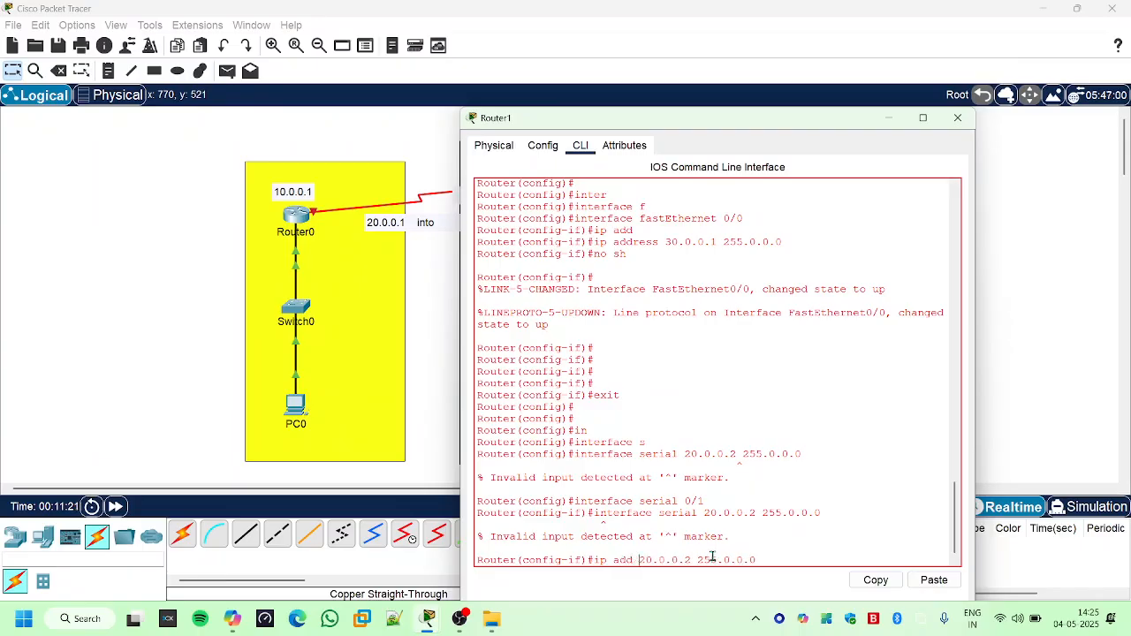
key("Return")
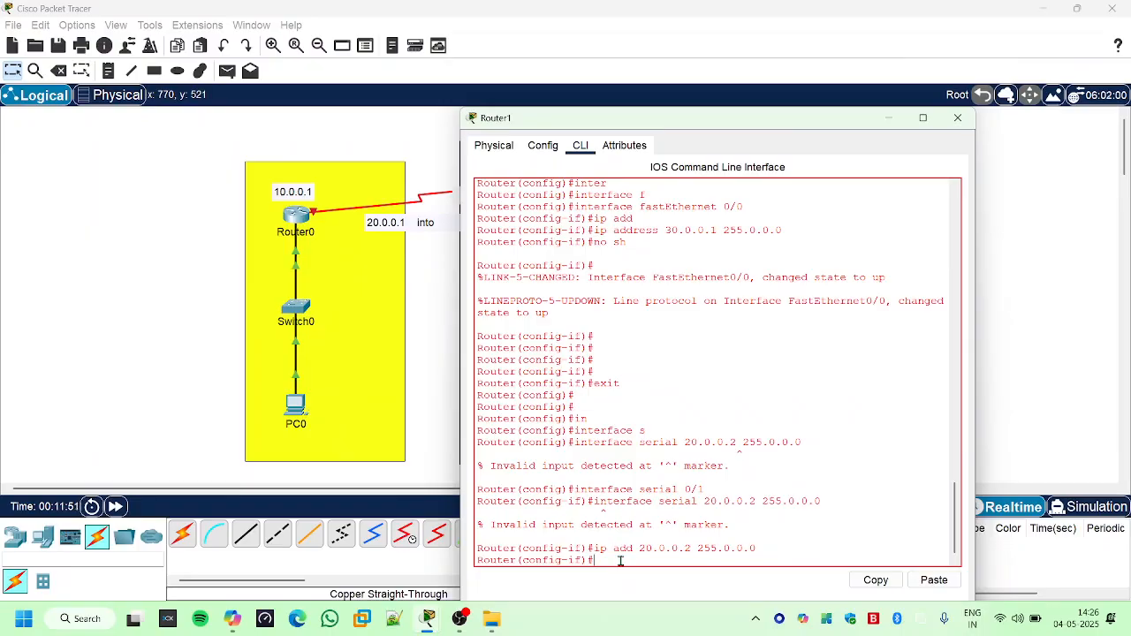
- Set the clock rate of Router1's Serial 0/1 interface to 9600
type("ock")
key("Tab")
type("r")
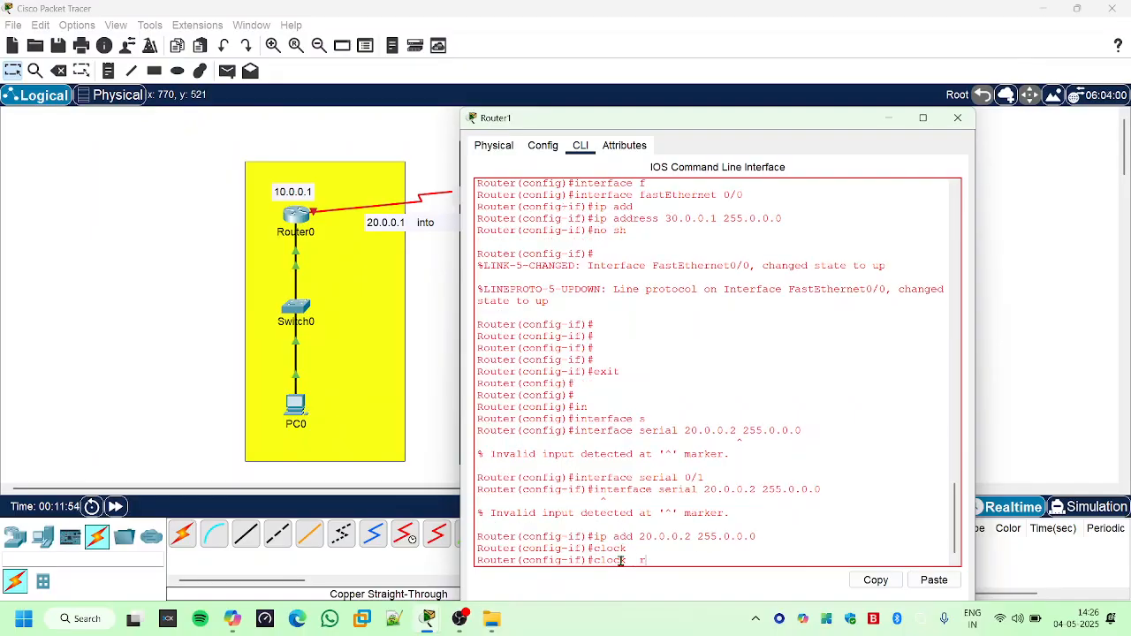
key("Tab")
type("9600")
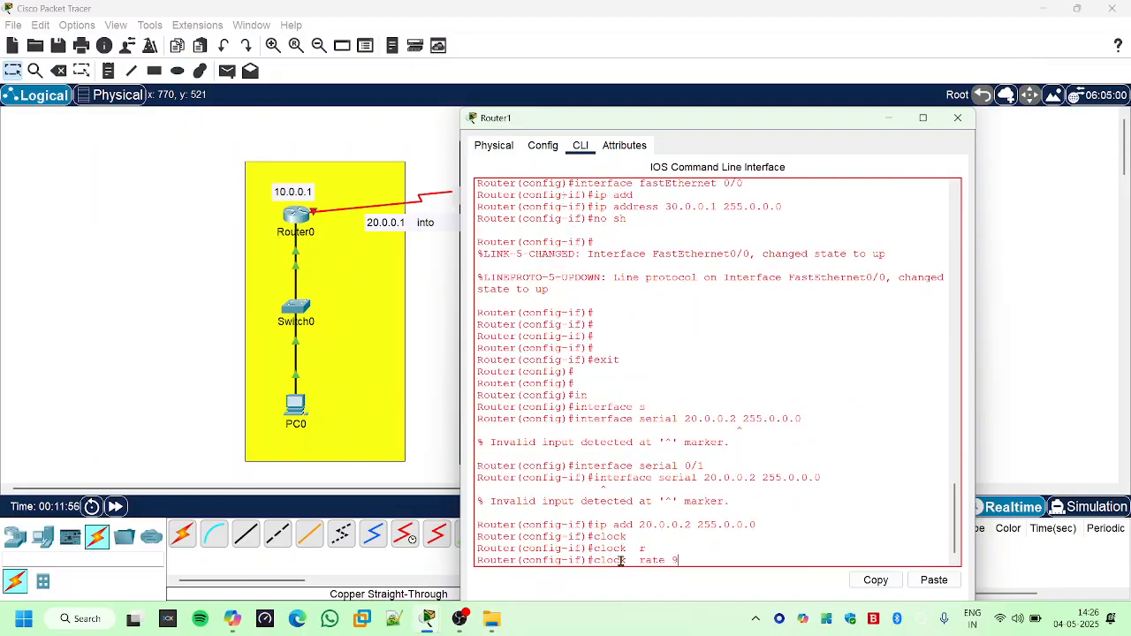
key("Return")
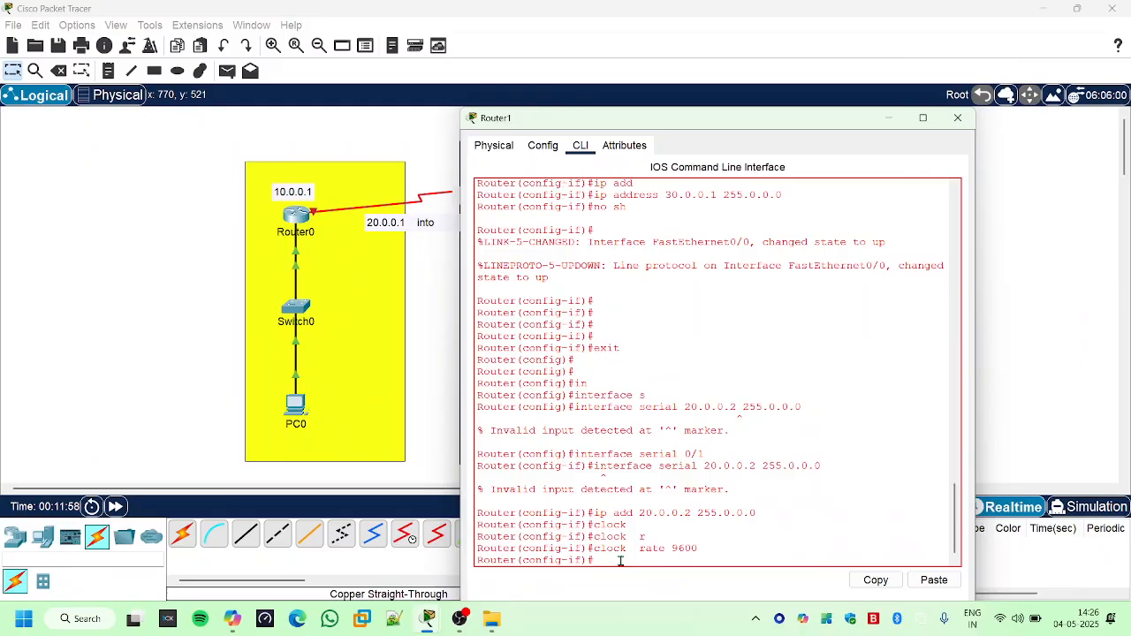
- Enable Router1's Serial 0/1 interface with "no sh"
type("no sh")
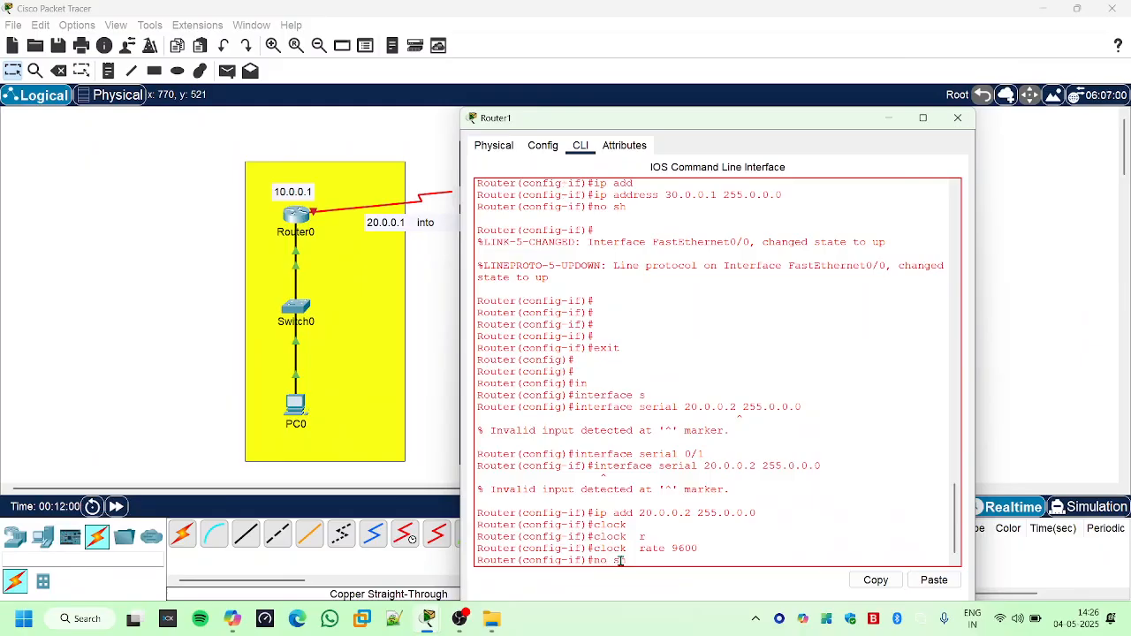
key("Return")
key("Return")
key("Return")
key("Return")
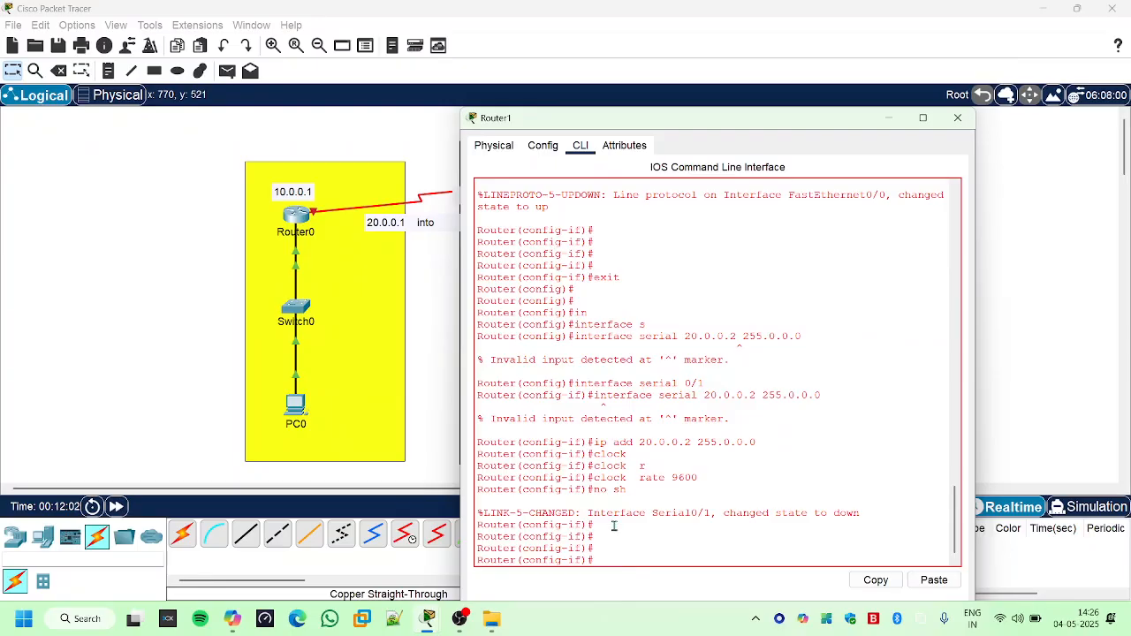
- Examine the Serial 0/1 state message and the interface and address commands entered before it
left_click_drag(620, 513, 853, 513)
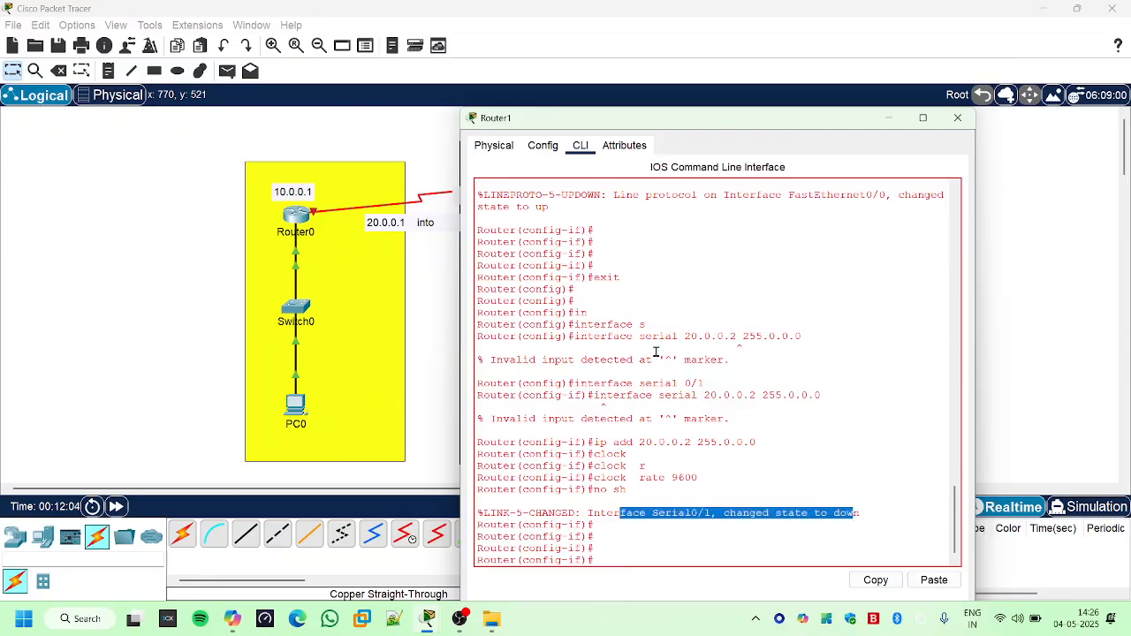
left_click(660, 444)
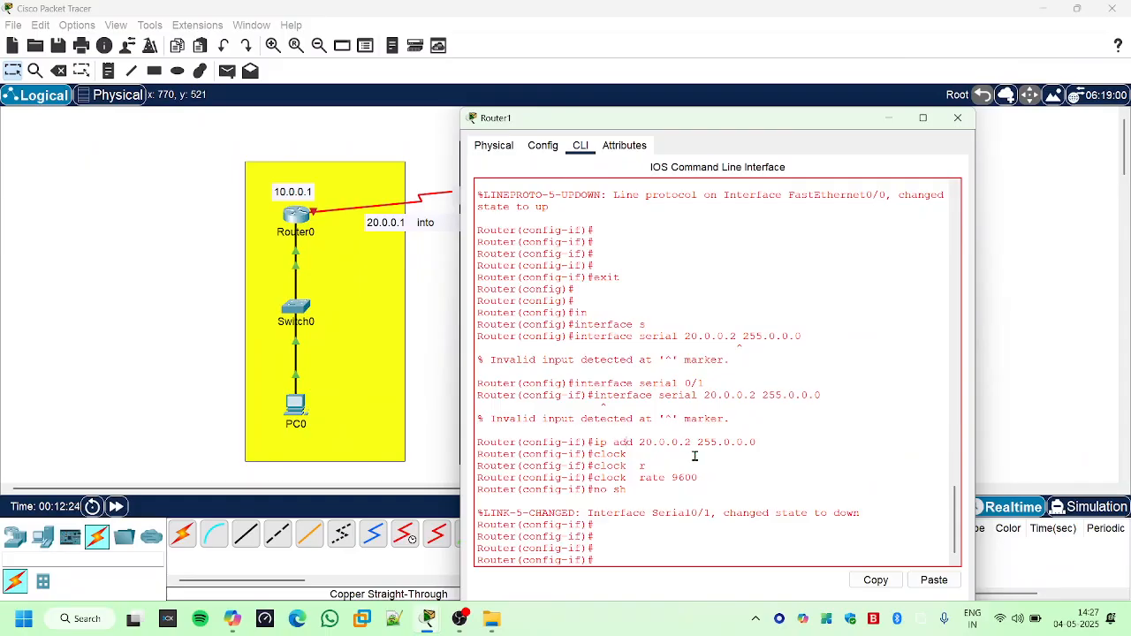
double_click(702, 382)
left_click_drag(712, 384, 725, 397)
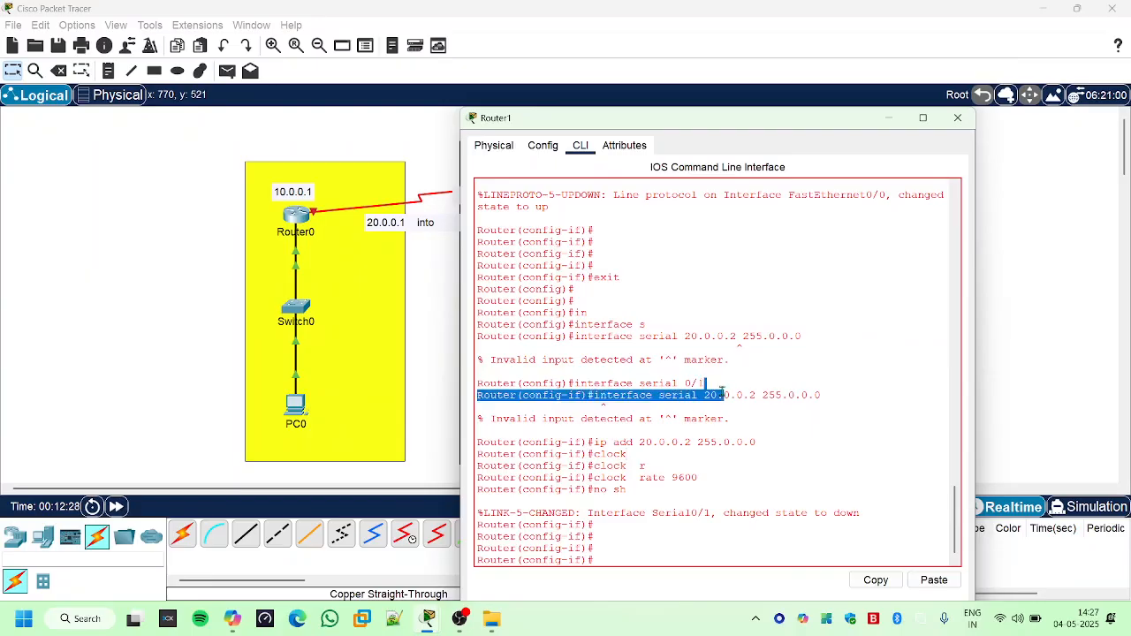
left_click(732, 429)
- Try to remove the address from Router1's Serial 0/1 with "noip add 20.0.0.2 255.0.0.0"
key("Up")
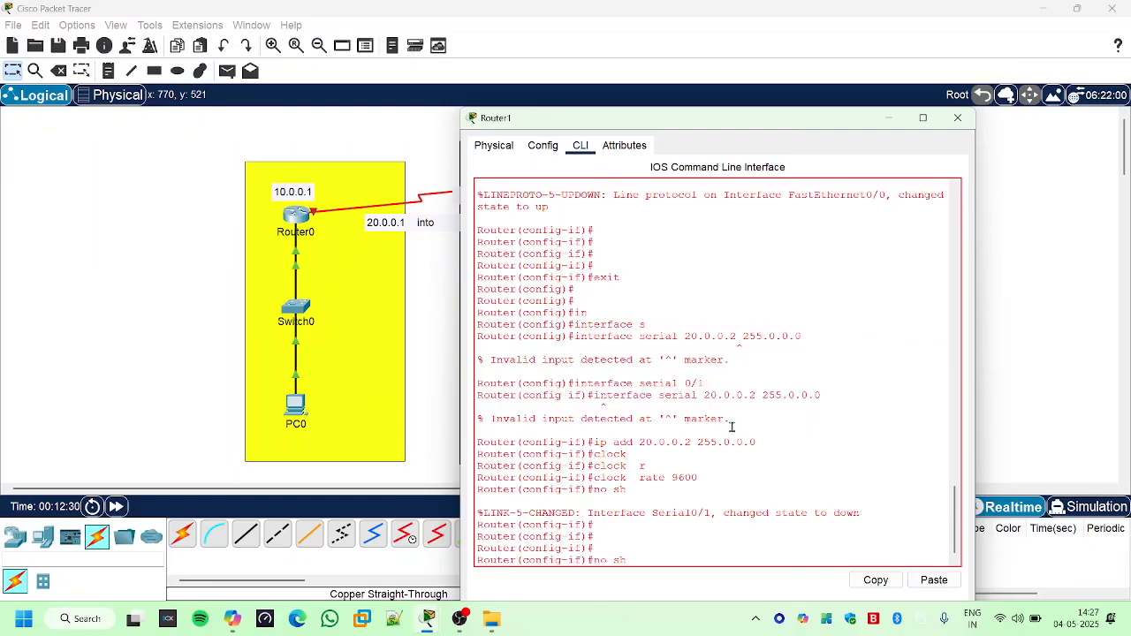
key("Up")
key("Up")
key("Up")
key("Up")
type("no")
key("BackSpace")
key("Return")
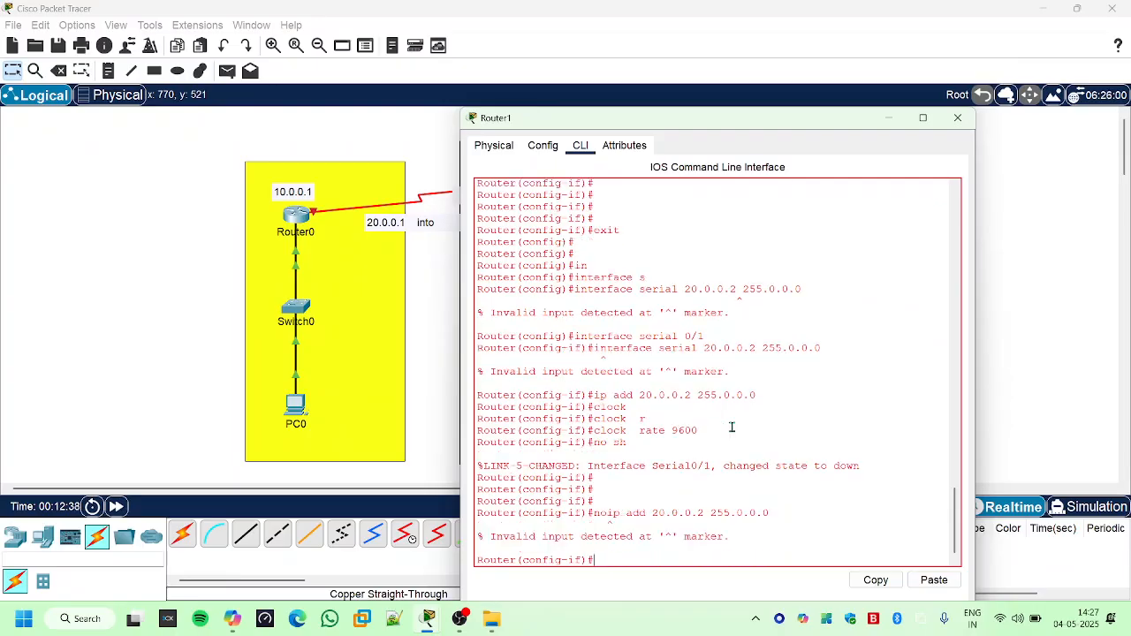
- Remove the IP address from Router1's Serial 0/1 with "no ip add 20.0.0.2 255.0.0.0"
key("Up")
key("Left")
key("Left")
key("Left")
key("Left")
key("Left")
key("Left")
key("Left")
key("Left")
key("Left")
key("Left")
key("Left")
key("Left")
key("Left")
key("Return")
- Reassign the IP address 20.0.0.2 with mask 255.0.0.0 to Router1's Serial 0/1
key("Up")
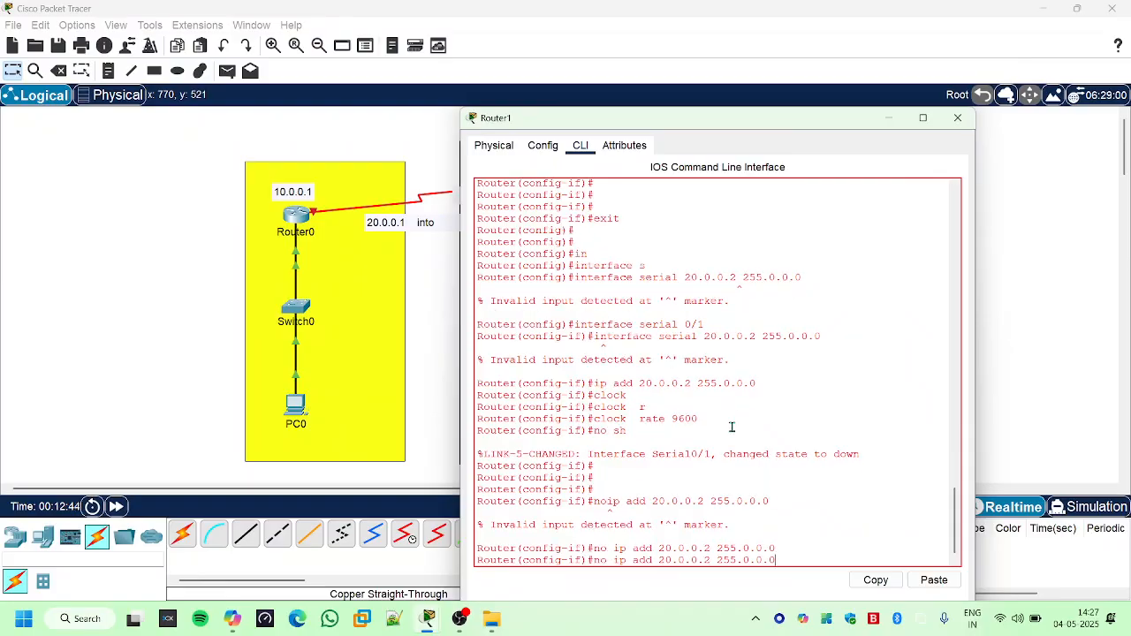
key("Left")
key("Left")
key("Left")
key("Left")
key("Left")
key("BackSpace")
key("BackSpace")
key("BackSpace")
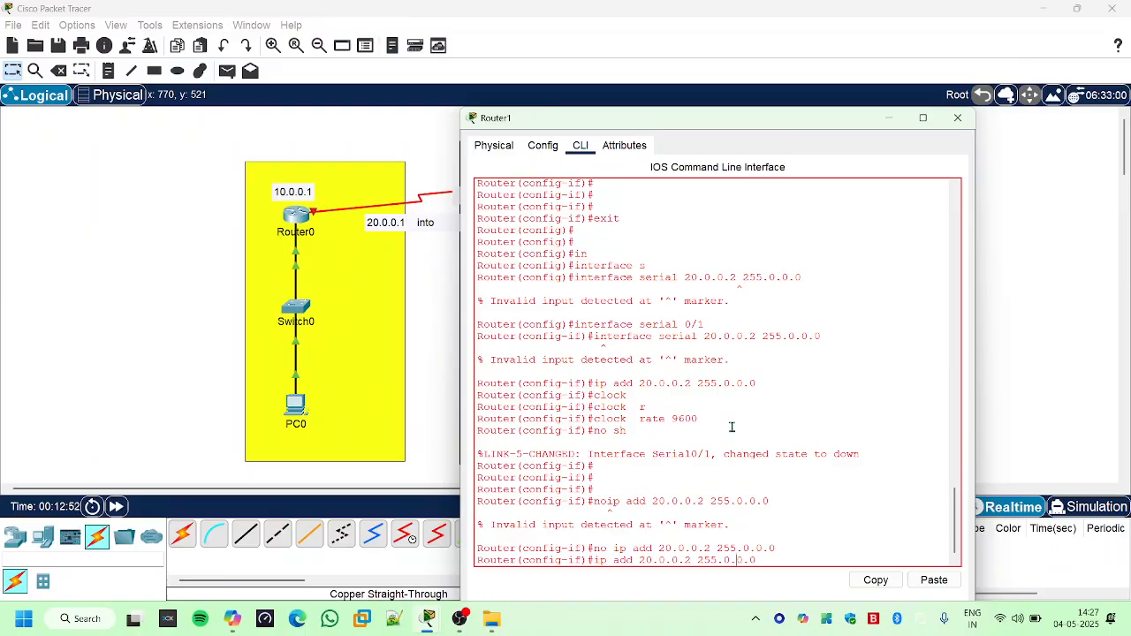
key("Return")
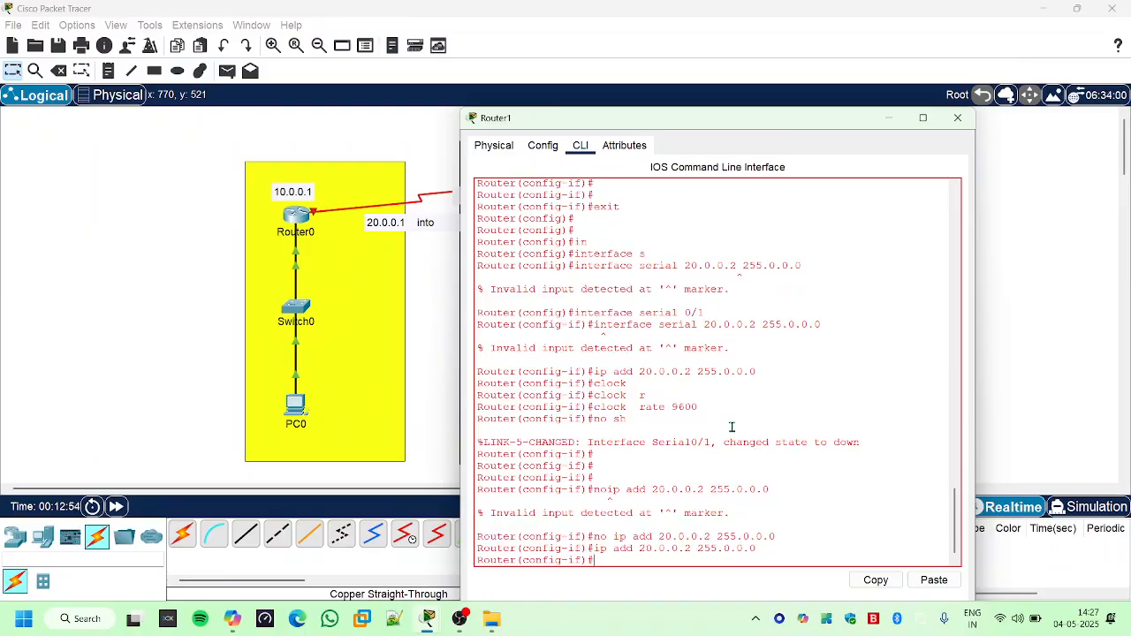
- Apply "no sh" to Router1's Serial 0/1 again and exit to global configuration mode
type("no sh")
key("Return")
key("Return")
key("Return")
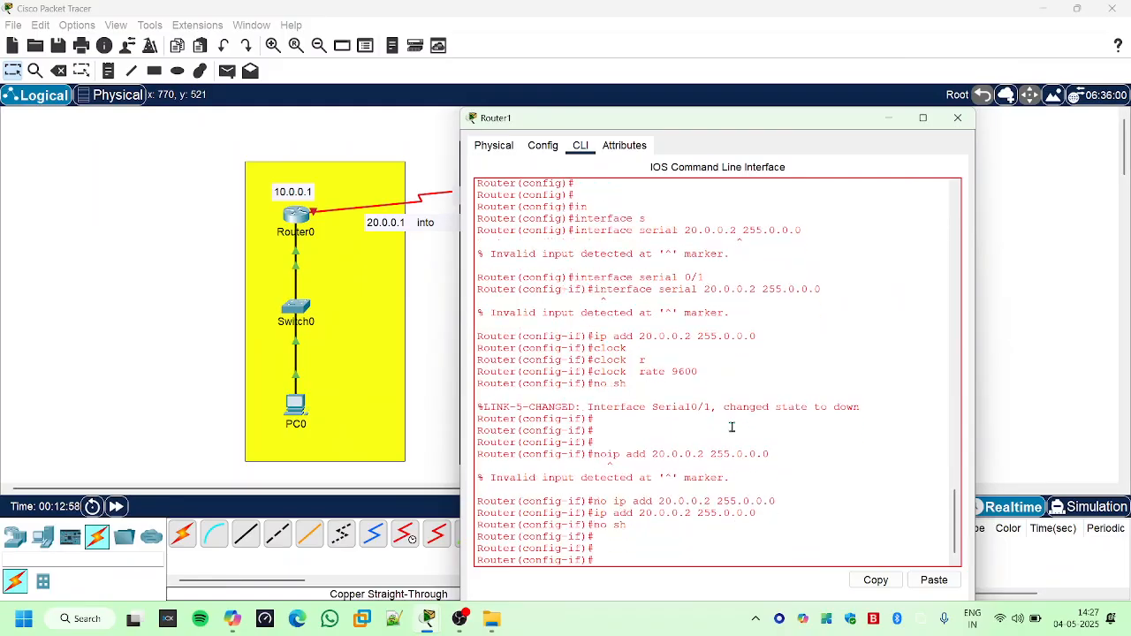
type("exit")
key("Return")
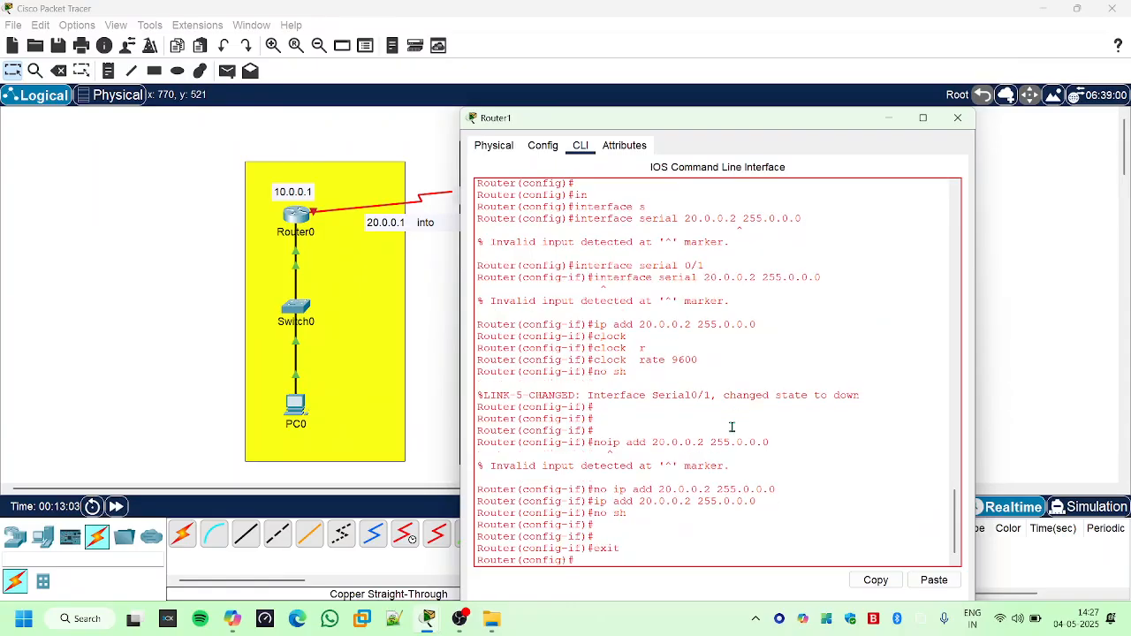
- Enter interface configuration mode for Router1's Serial 0/0 with "interface serial 0/0"
type("inter")
key("Tab")
type("s")
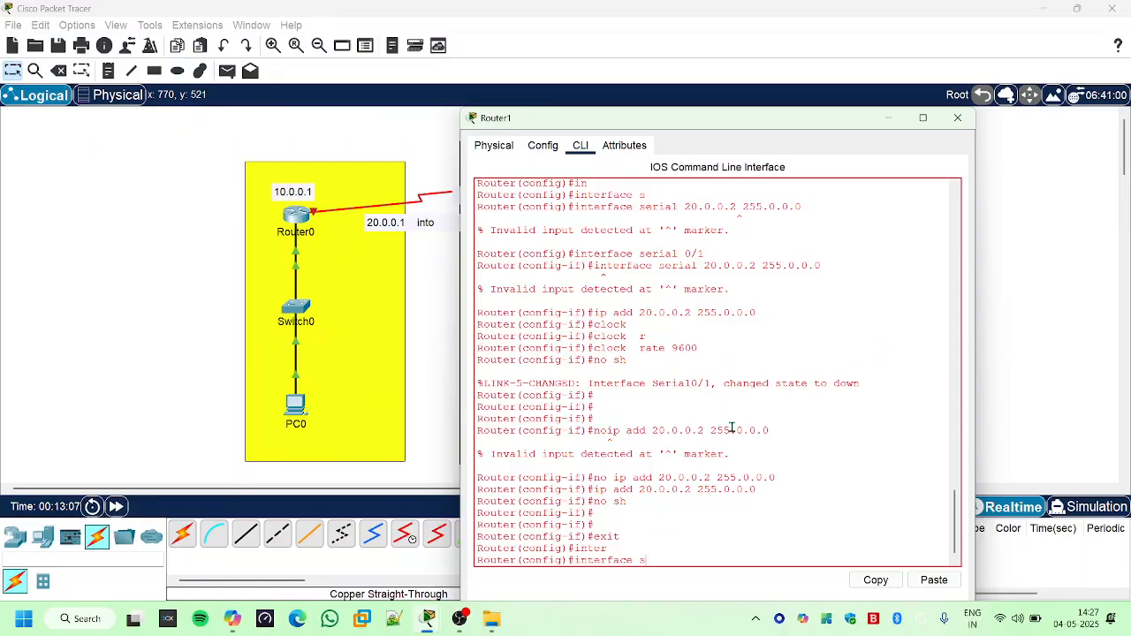
key("Tab")
type("0/0")
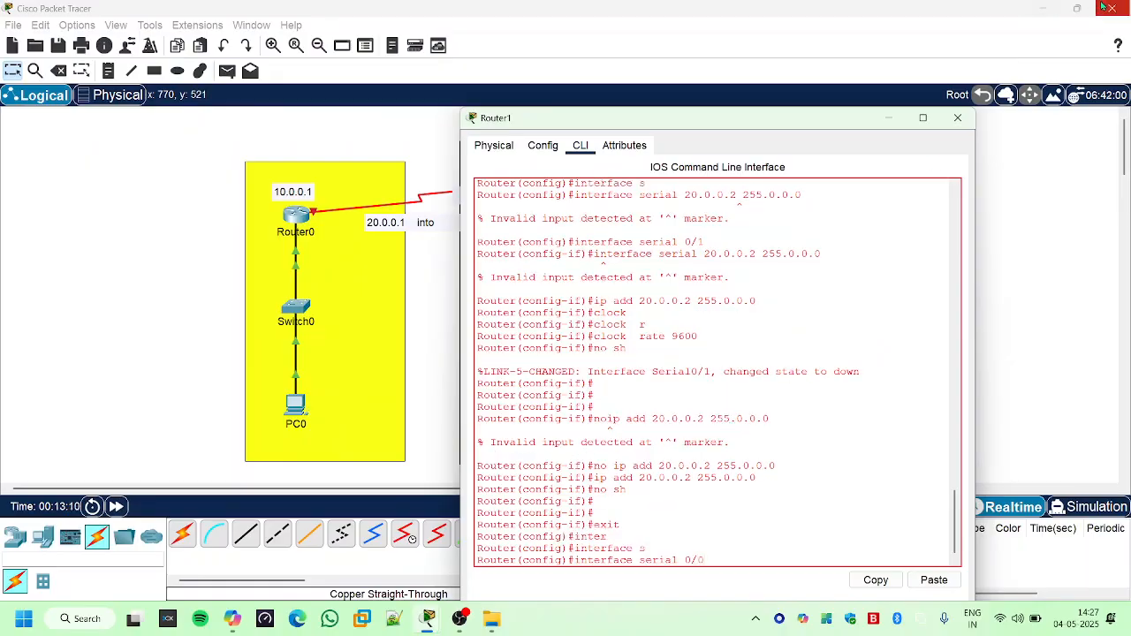
key("Return")
- Assign the IP address 20.0.0.1 with mask 255.0.0.0 to Router1's Serial 0/0
type("ip")
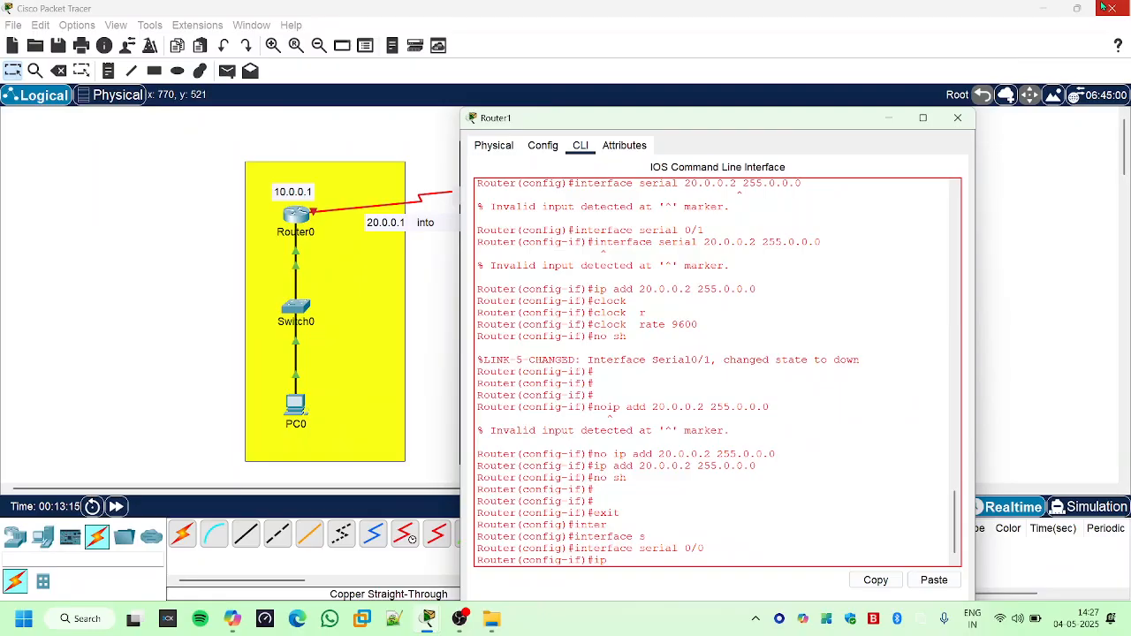
key("Tab")
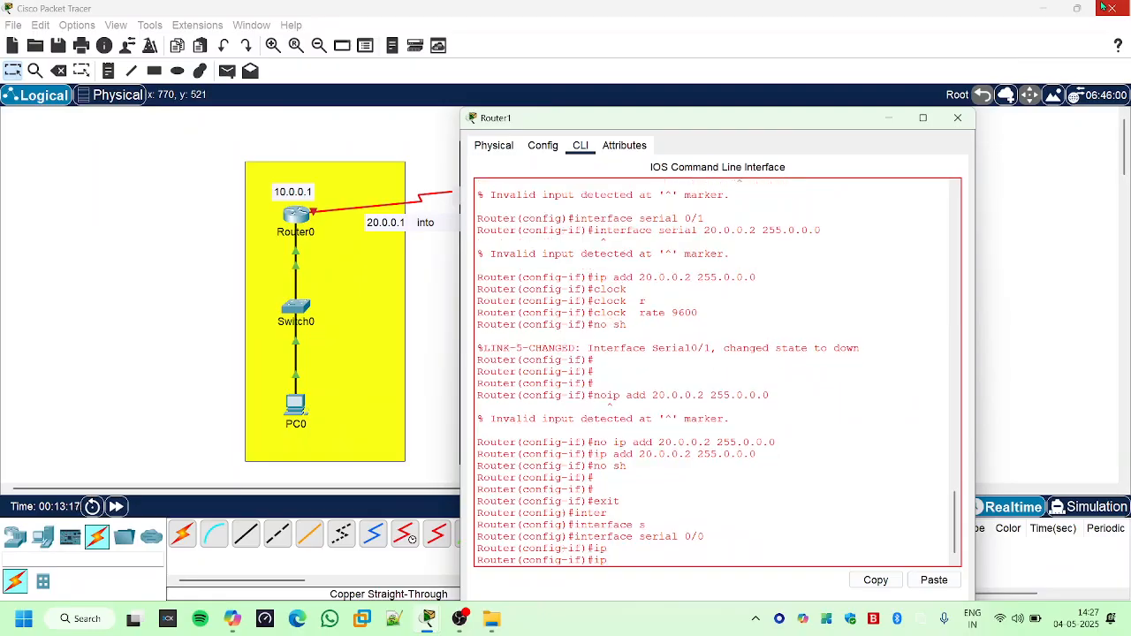
type("add")
key("Tab")
type("20.")
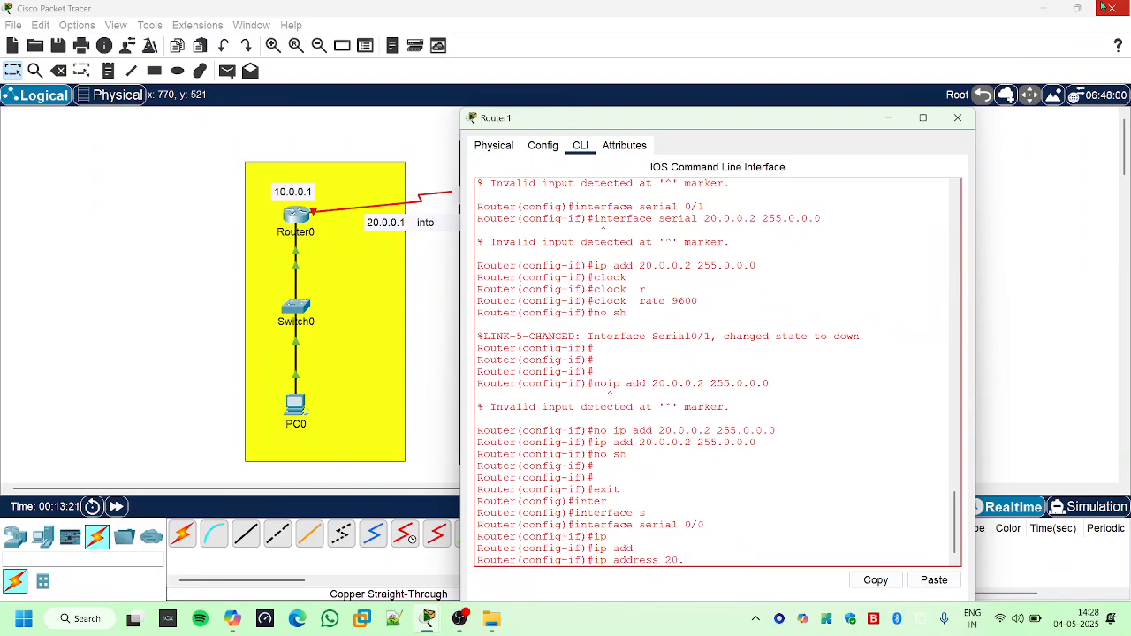
type("0.0.1 255.0.0.0")
key("Return")
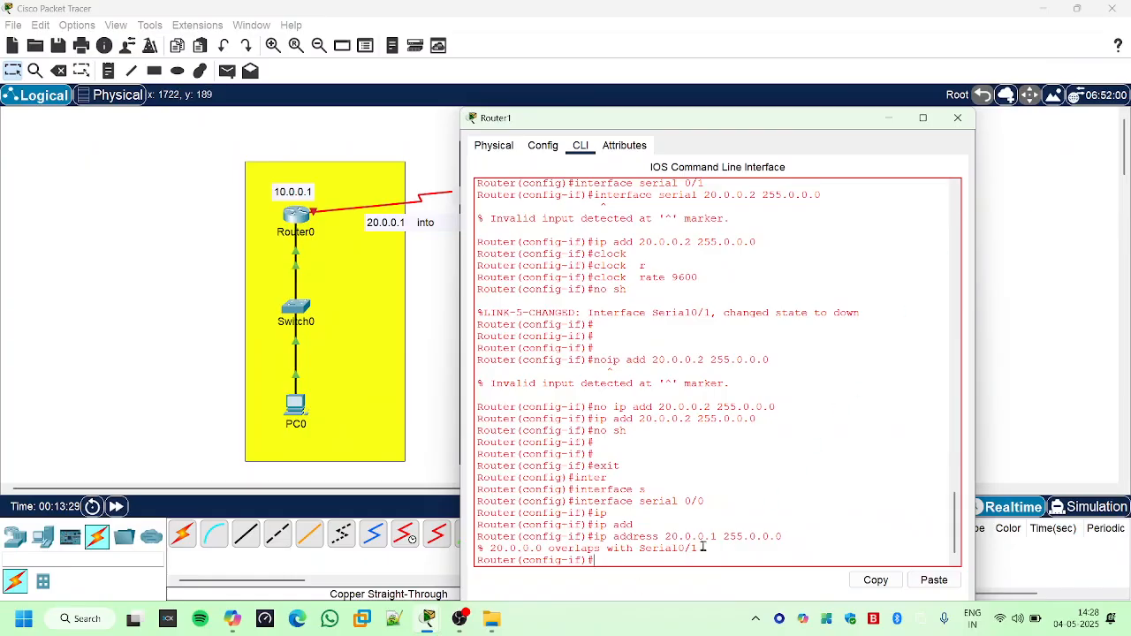
- Exit Serial 0/0's interface configuration back to Router1's global configuration mode
left_click(685, 457)
type("ex")
key("Tab")
key("Return")
key("Return")
key("Return")
key("Return")
- List Router1's interfaces with "do sh ip int br" and examine the addresses of FastEthernet 0/0, Serial 0/0 and Serial 0/1
type("do sh")
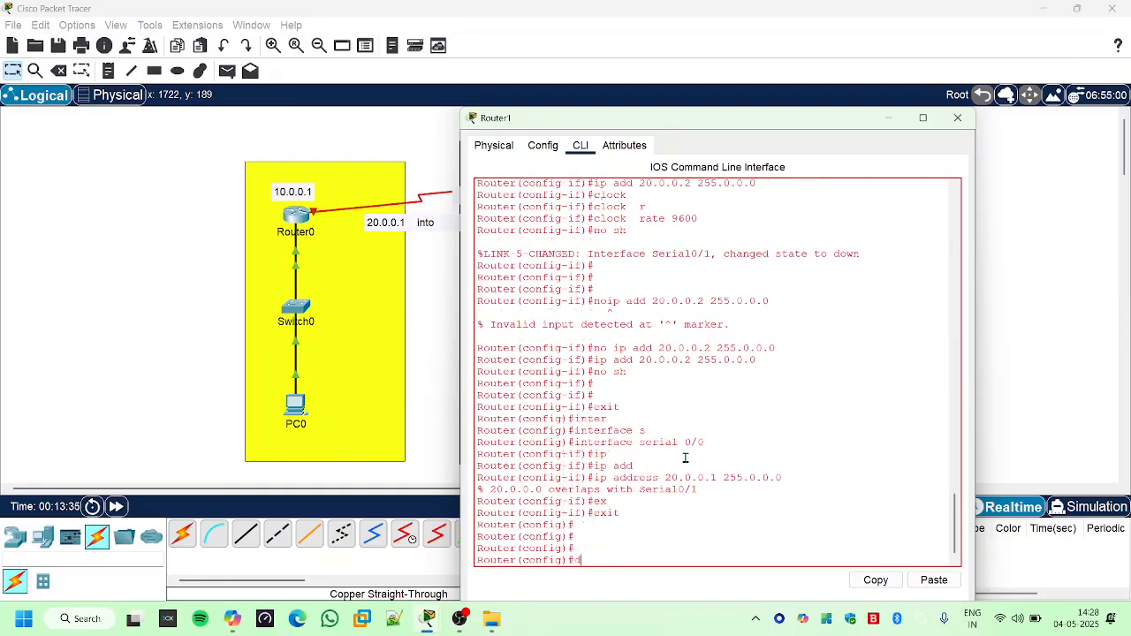
type("int br")
key("Return")
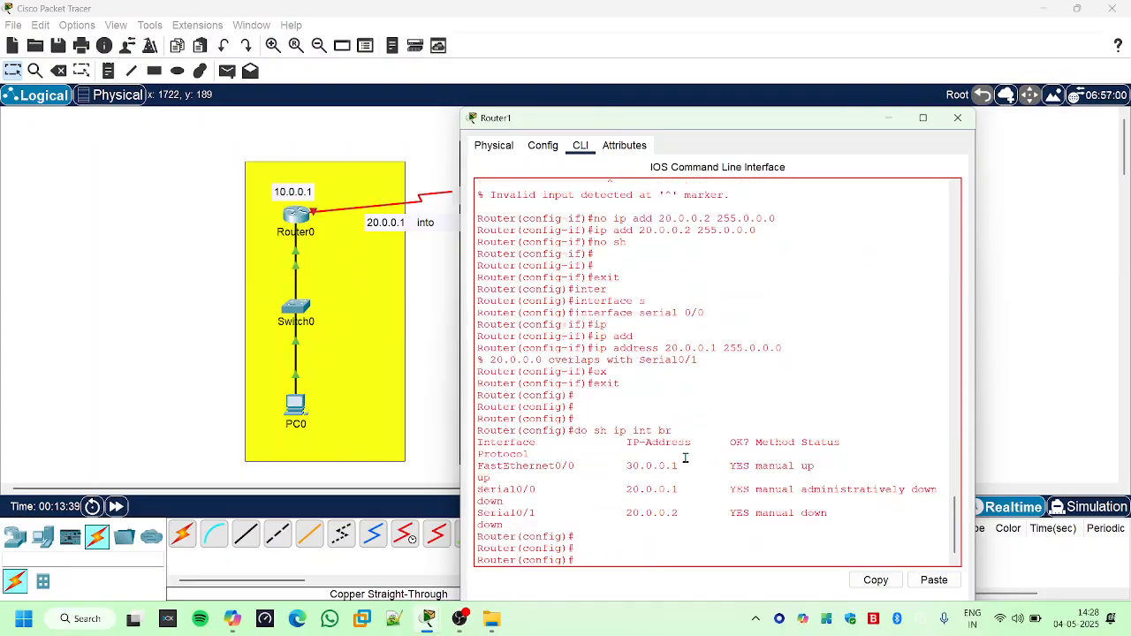
left_click_drag(631, 468, 670, 460)
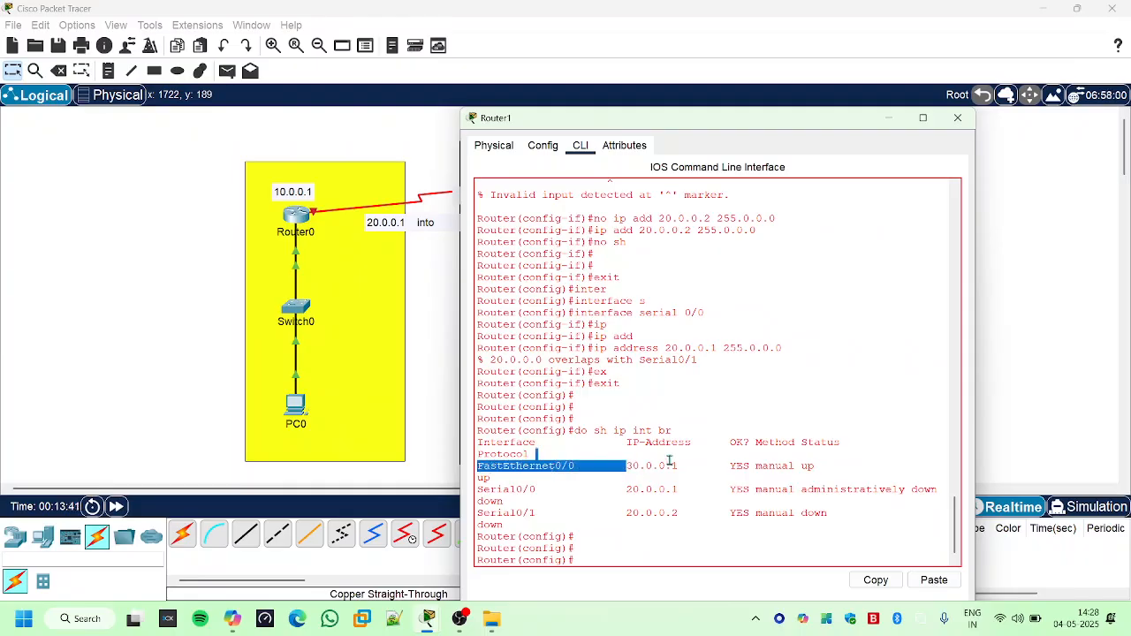
left_click_drag(623, 491, 692, 492)
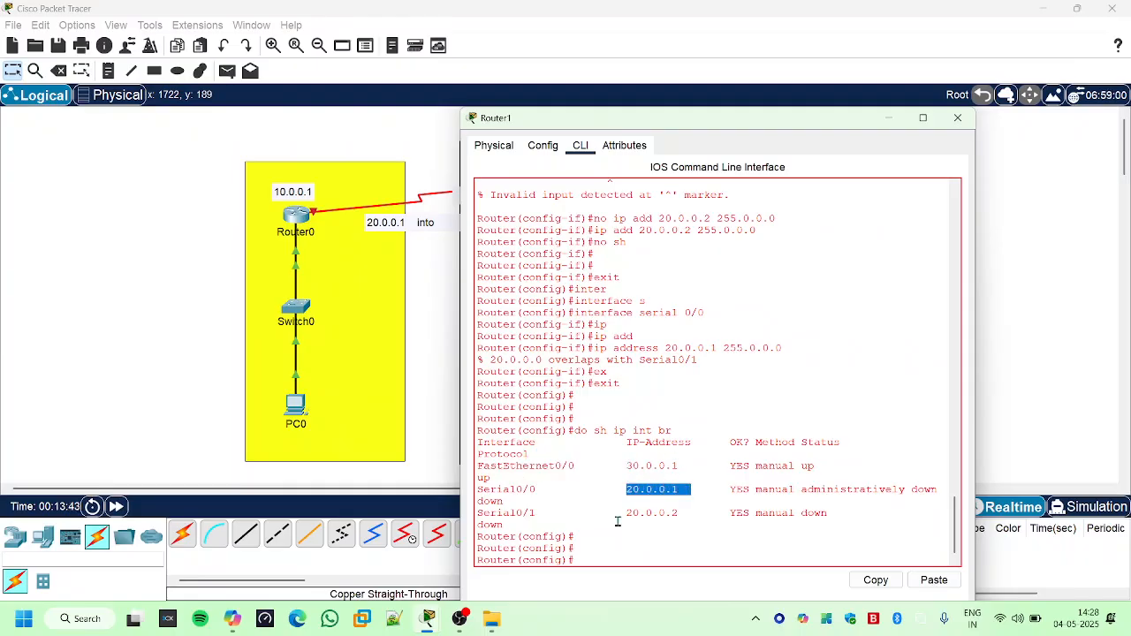
left_click_drag(619, 521, 681, 516)
left_click(663, 527)
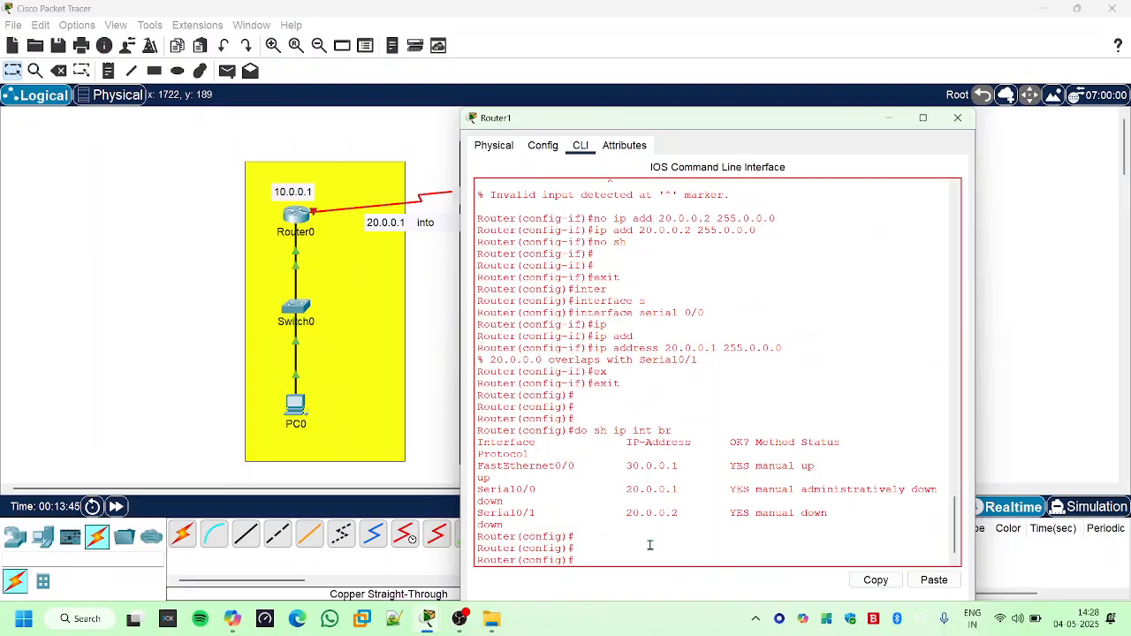
key("Return")
key("Return")
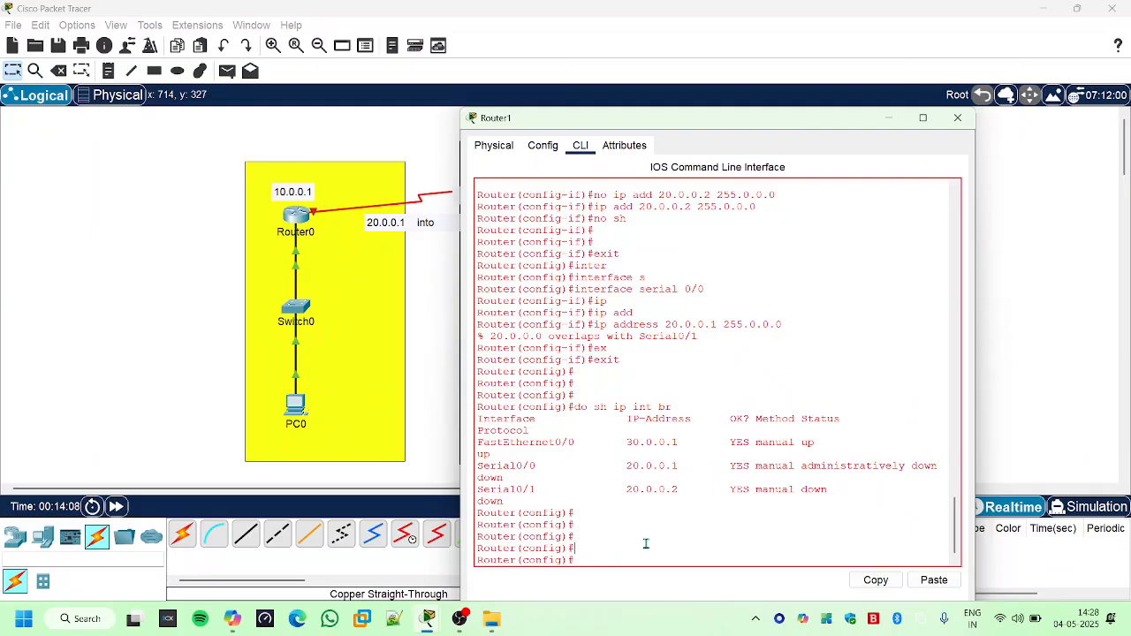
- Enter Router1's interface configuration mode for Serial 0/0 with "interface serial 0/0"
type("inter")
key("Tab")
type("s")
key("Tab")
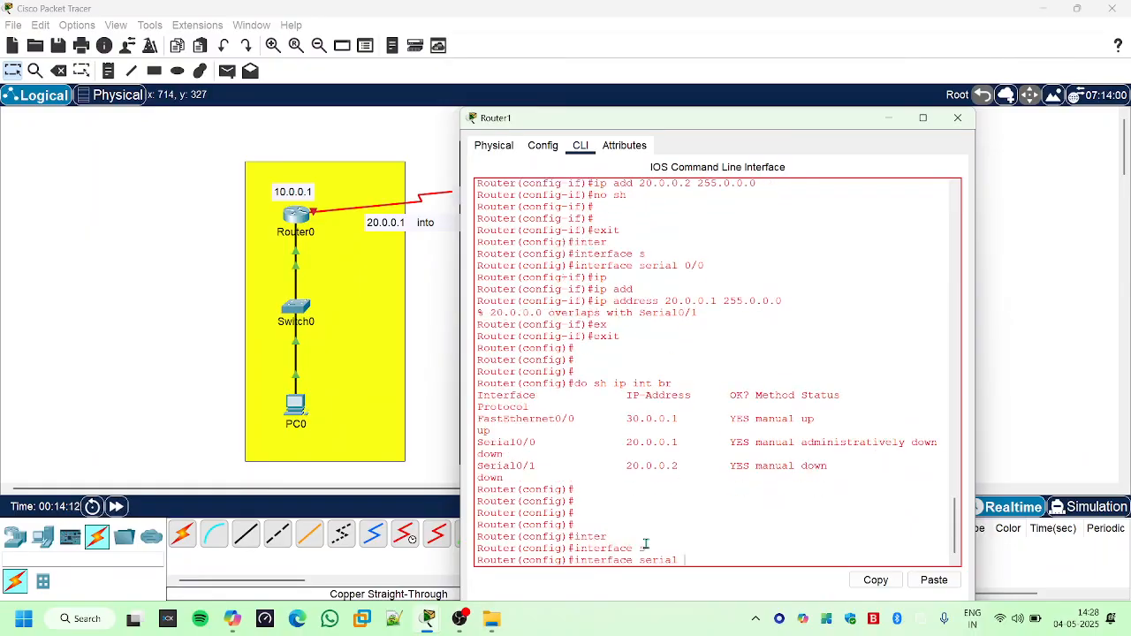
type("0/0")
key("Return")
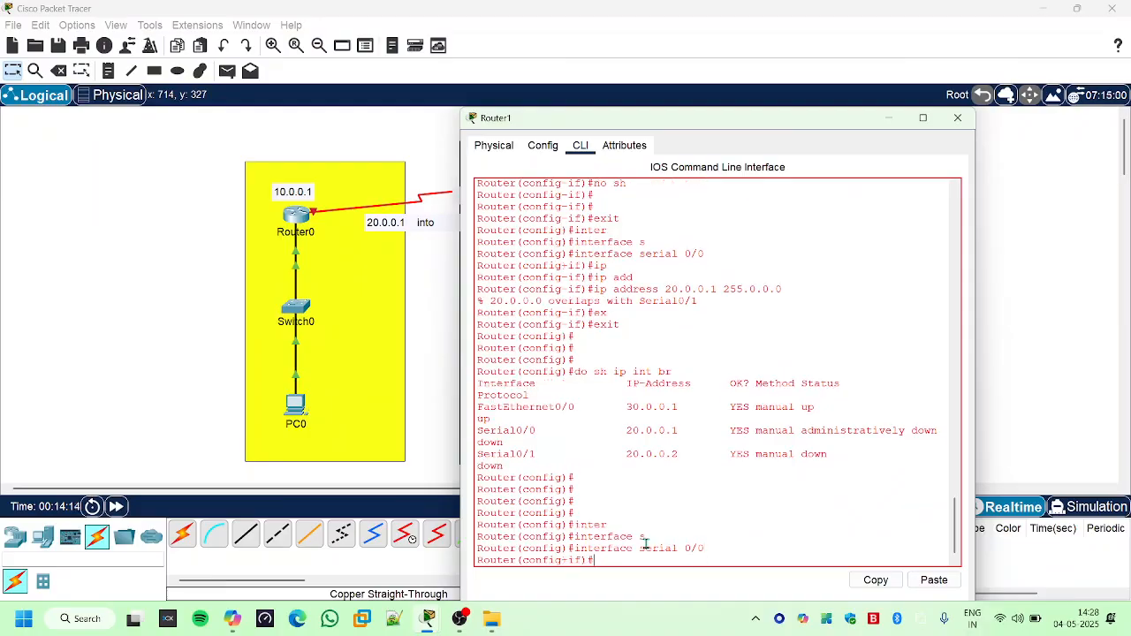
- Remove the address from Router1's Serial 0/0 with "no ip address 20.0.0.1 255.0.0.0"
key("Up")
key("Up")
key("Up")
- Try to assign the IP address 20.0.0.2 with mask 255.0.0.0 to Router1's Serial 0/0
key("Up")
key("Home")
type("no")
key("Return")
key("Up")
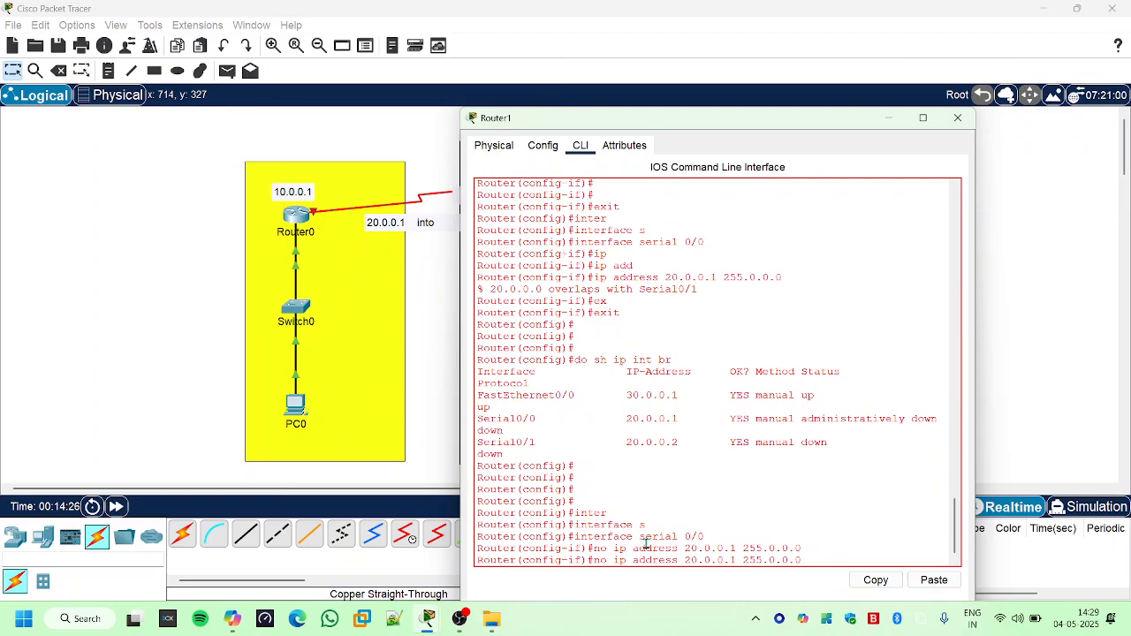
key("Home")
key("Delete")
key("Delete")
key("Delete")
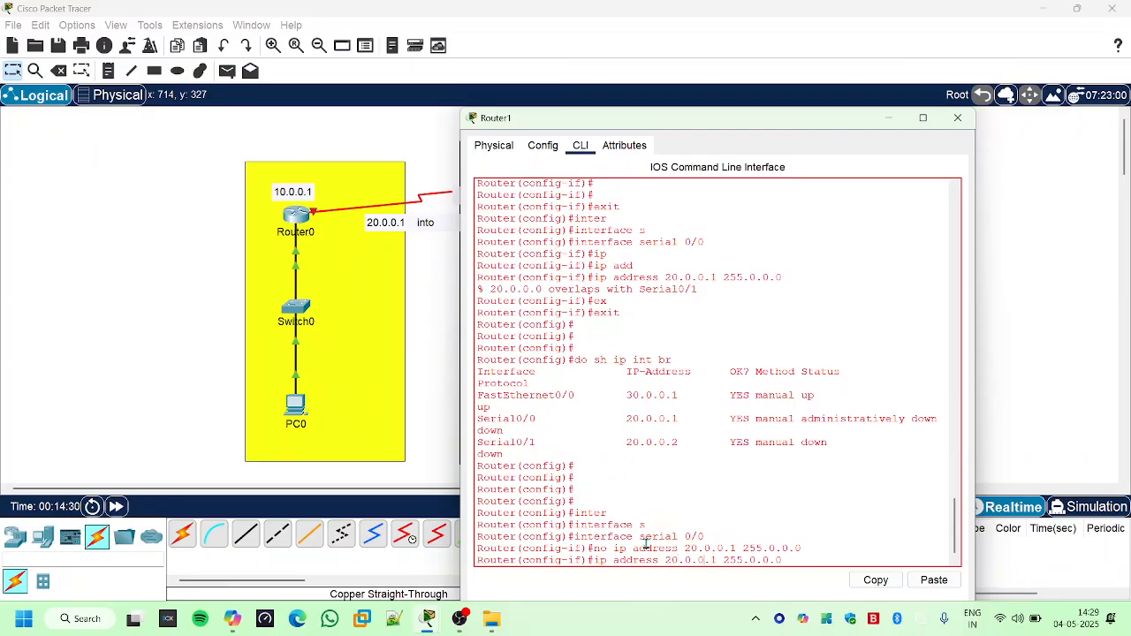
key("BackSpace")
type("2")
key("Return")
key("Return")
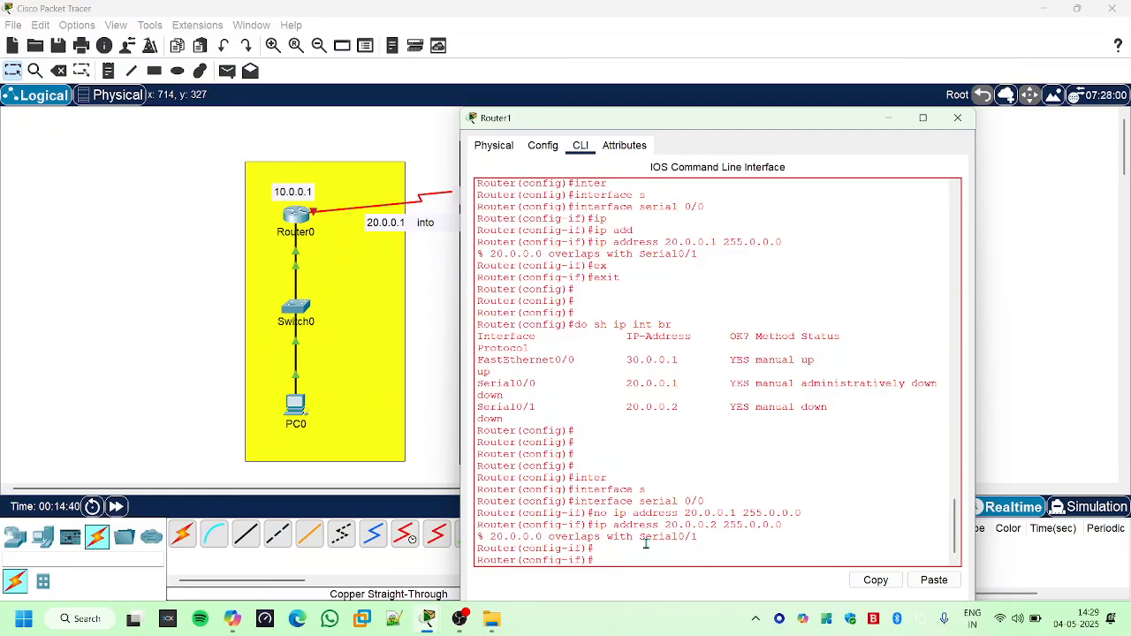
- Shut down Router1's Serial 0/0 and exit to global configuration mode
type("sh")
key("Return")
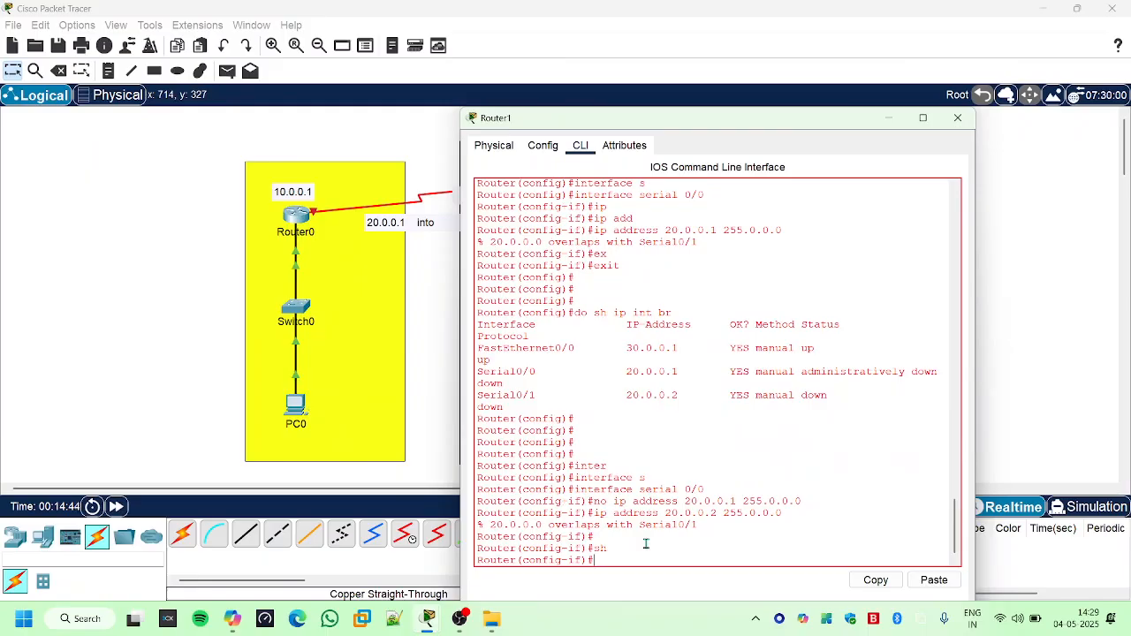
type("exit")
key("Return")
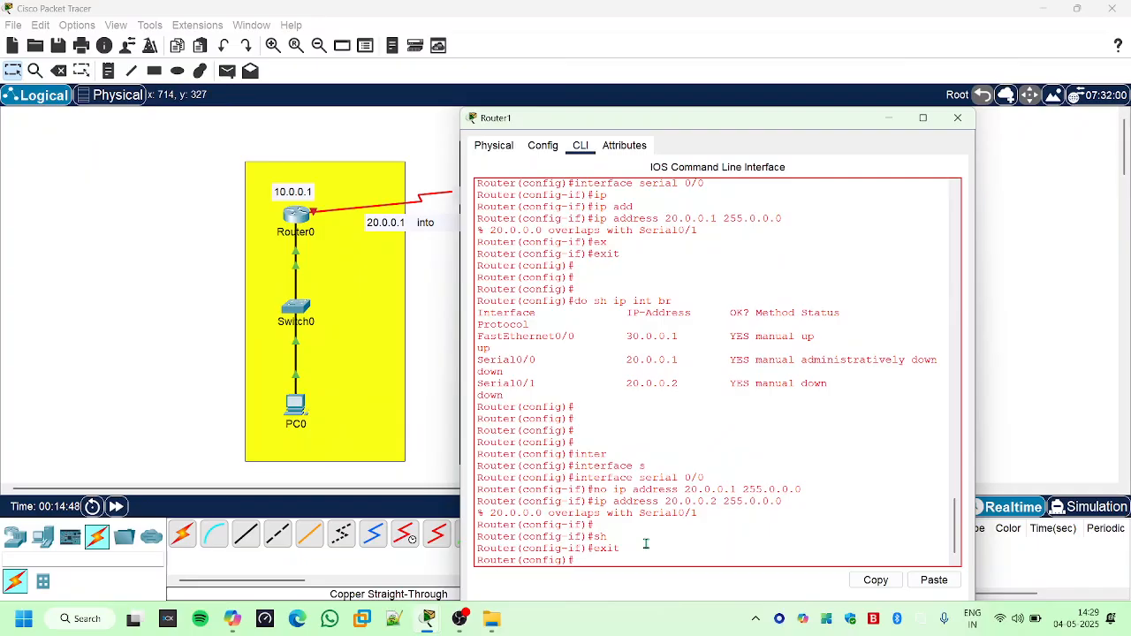
- Return to interface configuration mode for Router1's Serial 0/0 using "interface serial 0/0"
type("int")
key("Tab")
type("s")
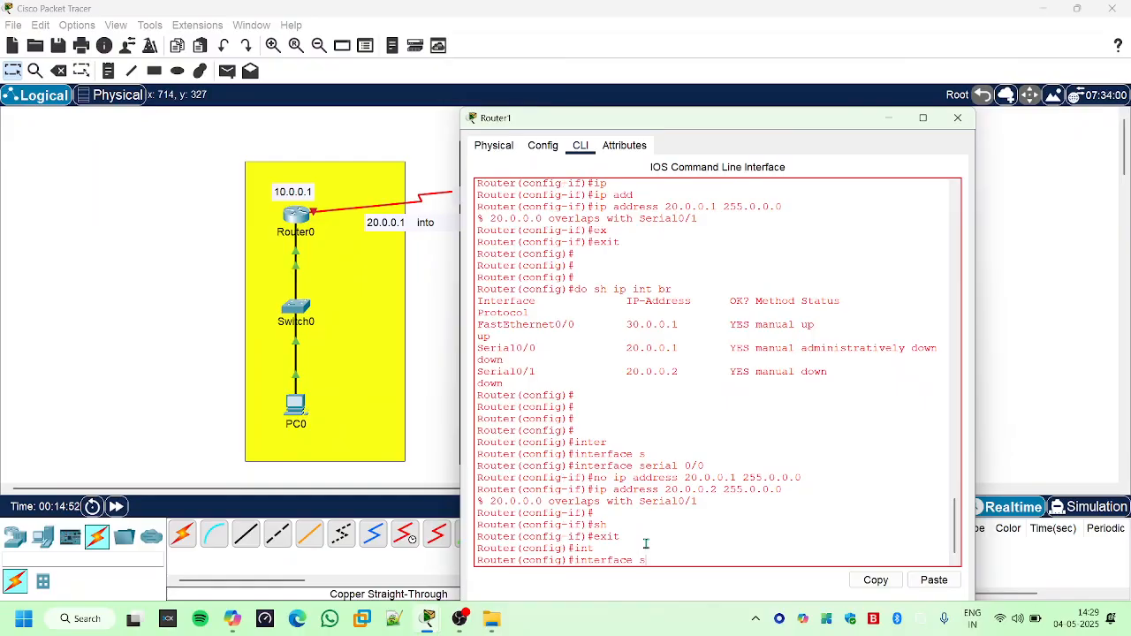
key("Tab")
type("0/0")
key("Return")
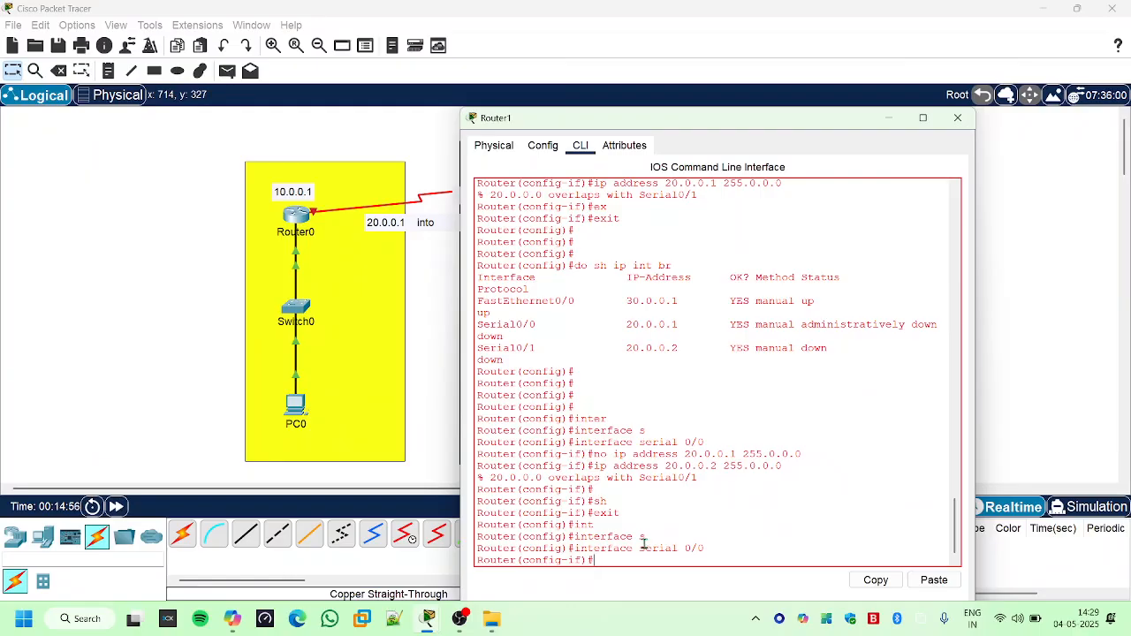
- Remove the address from Router1's Serial 0/0 with "no ip address 20.0.0.2 255.0.0.0"
key("Up")
key("Up")
key("Up")
key("Up")
key("Home")
type("no")
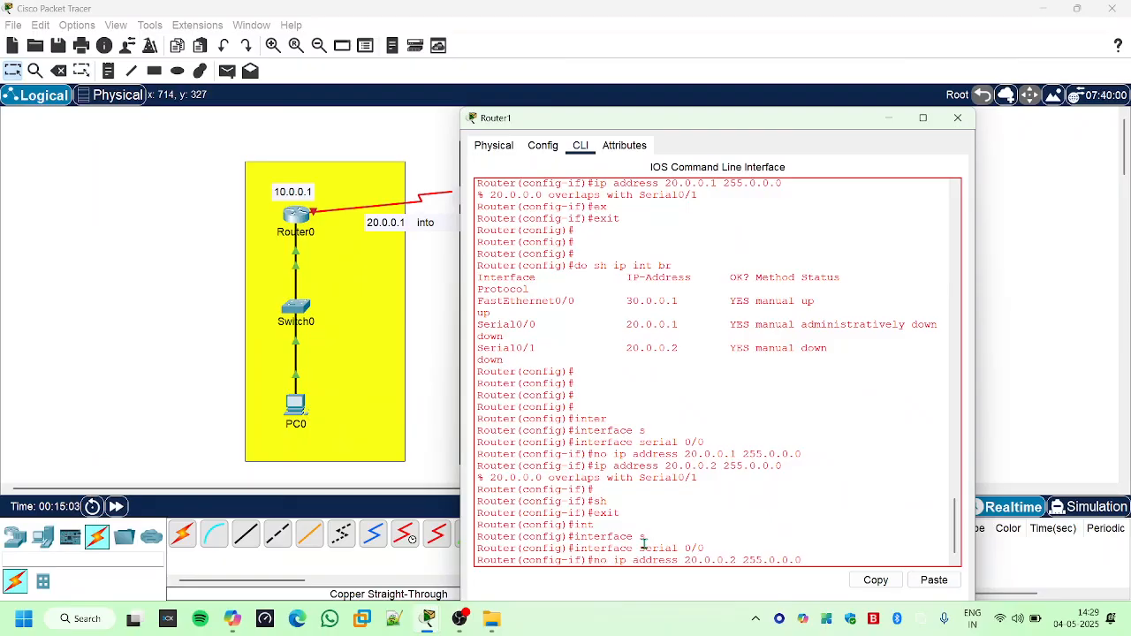
key("Return")
- Shut down Serial 0/0 again and exit to Router1's global configuration mode
type("sh")
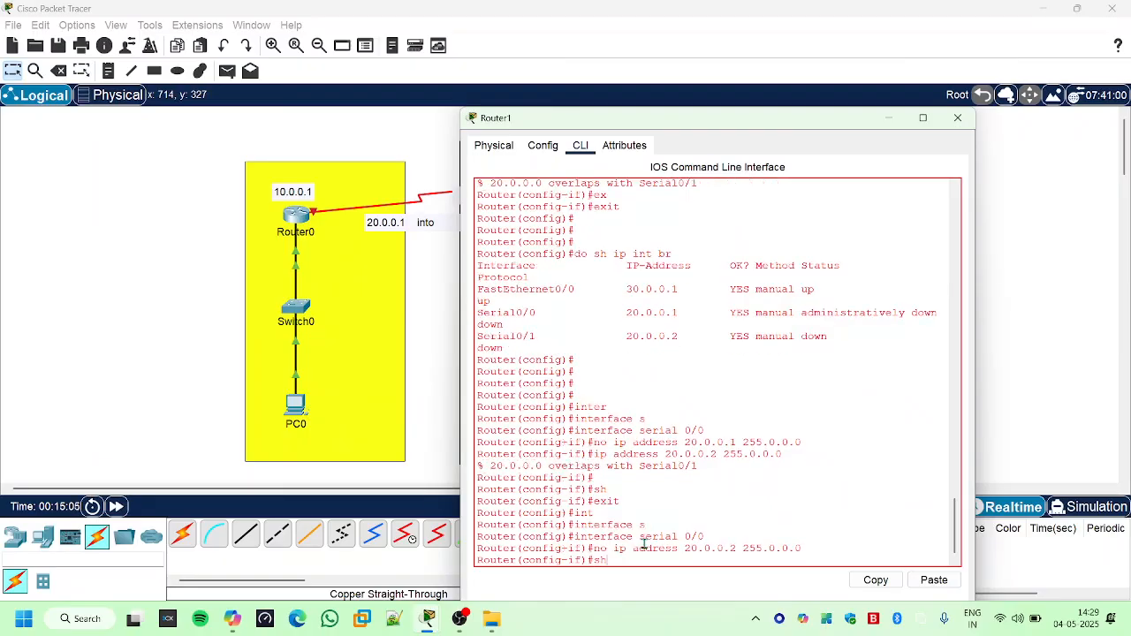
key("Return")
key("Return")
key("Return")
key("Return")
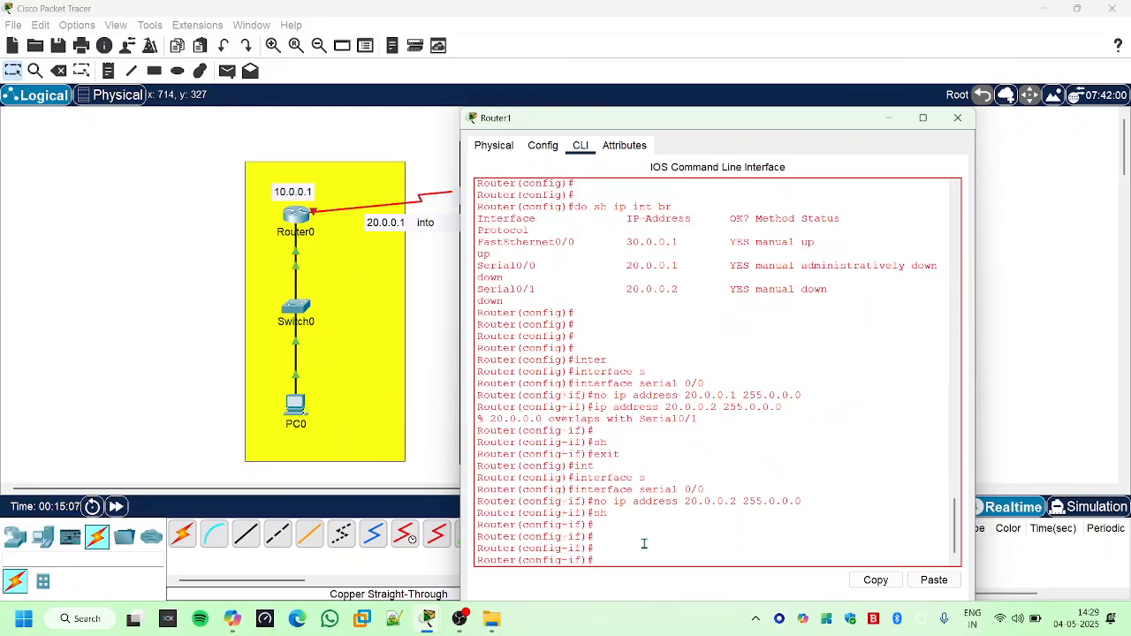
type("ex")
key("Tab")
key("Return")
key("Return")
key("Return")
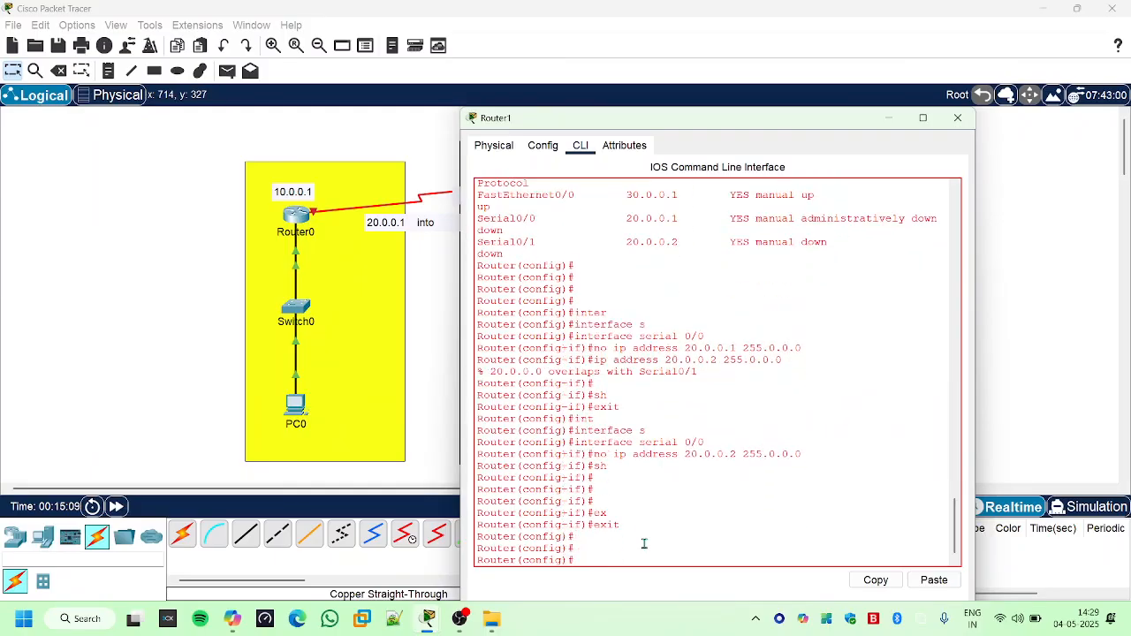
- List Router1's interfaces with "do sh ip int br" and examine the addresses of Serial 0/0 and Serial 0/1
type("do sh ip int br")
key("Return")
key("Return")
key("Return")
key("Return")
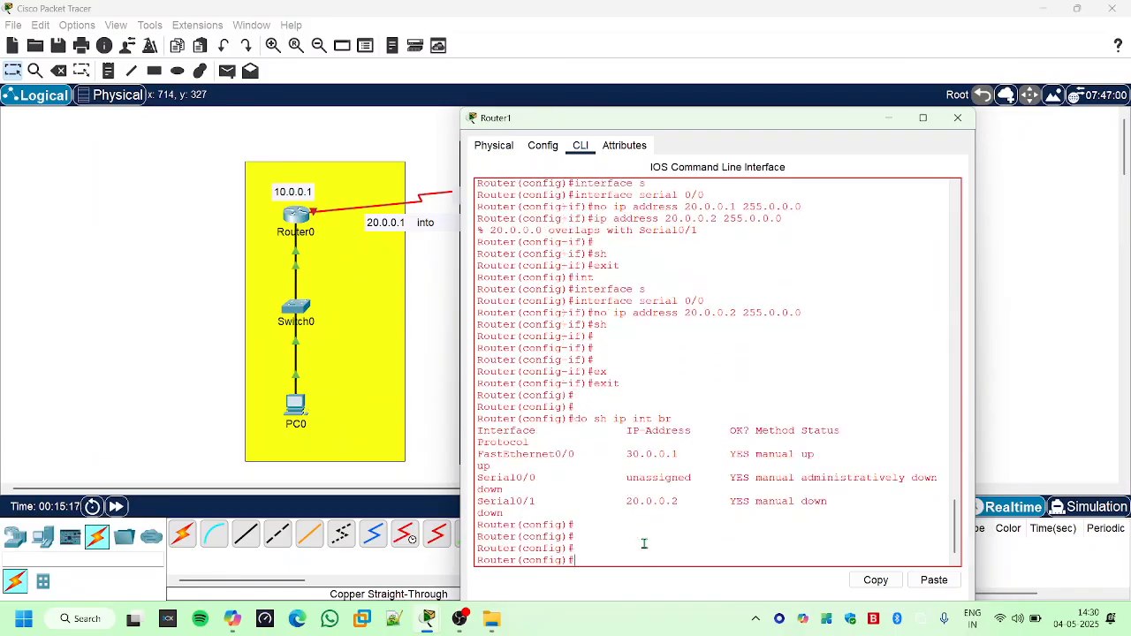
left_click_drag(626, 478, 703, 472)
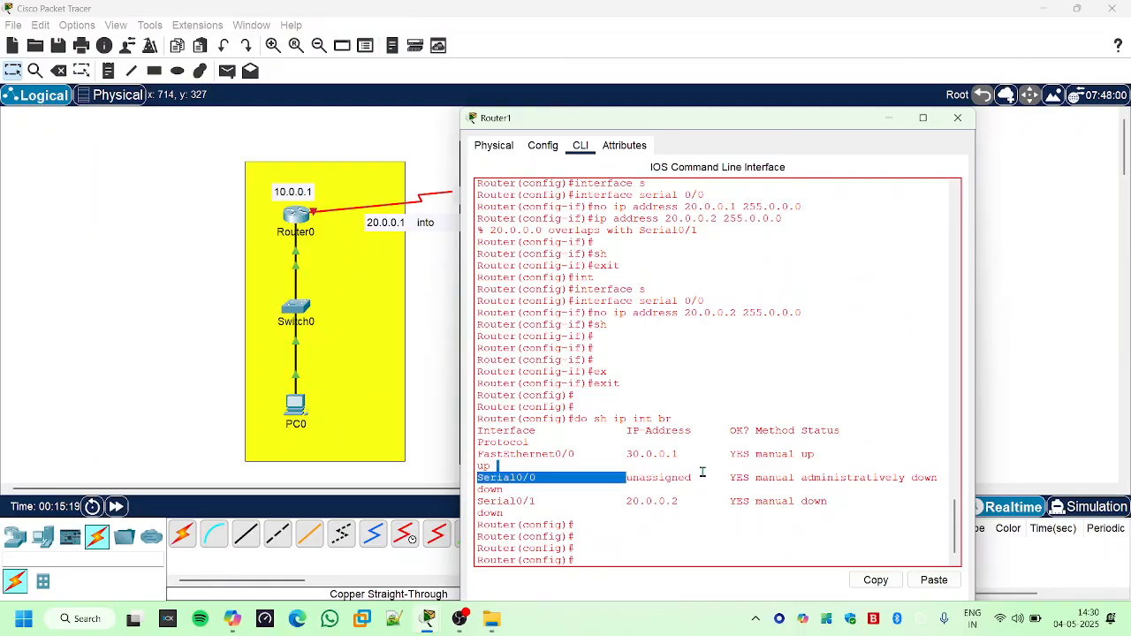
left_click(683, 495)
left_click_drag(623, 502, 668, 504)
left_click(658, 552)
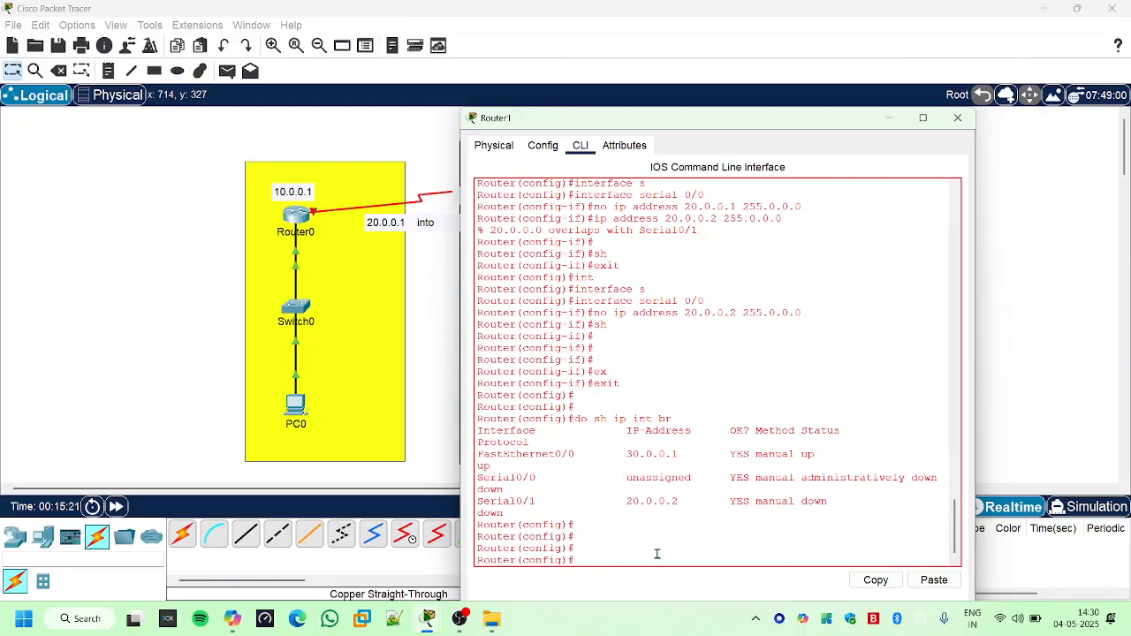
- Enter interface configuration mode for Router1's Serial 0/1 with "interface serial 0/1"
key("Up")
key("Up")
key("Up")
key("Up")
key("Up")
key("Up")
key("BackSpace")
type("1")
key("Return")
- Remove the address from Router1's Serial 0/1 with "no ip address 20.0.0.2 255.0.0.0"
type("exit")
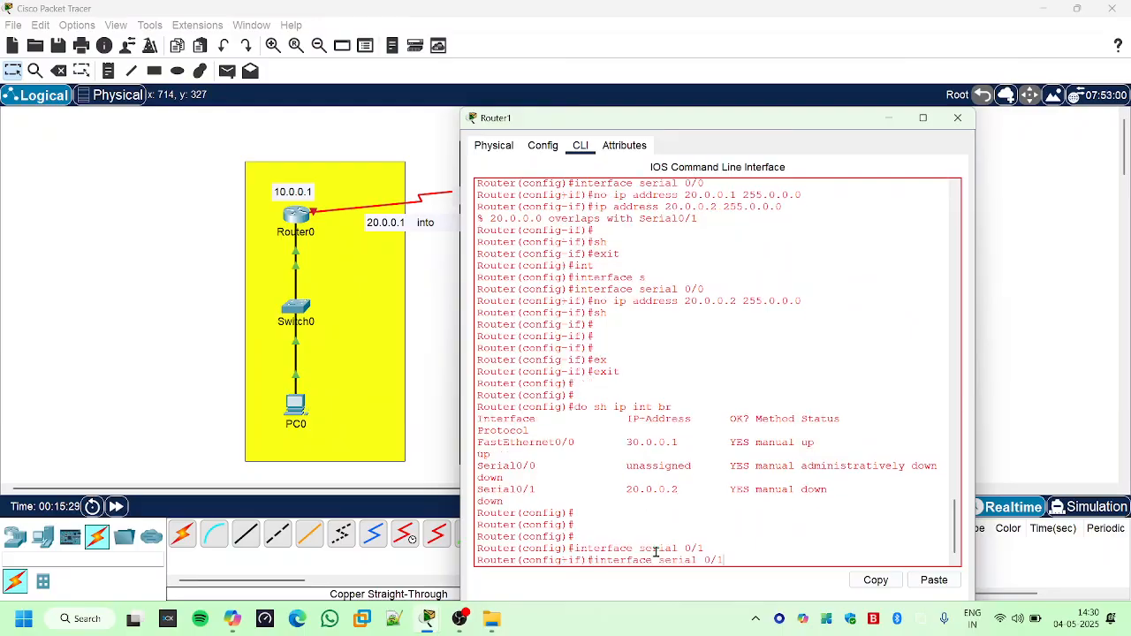
key("Up")
key("Up")
key("Return")
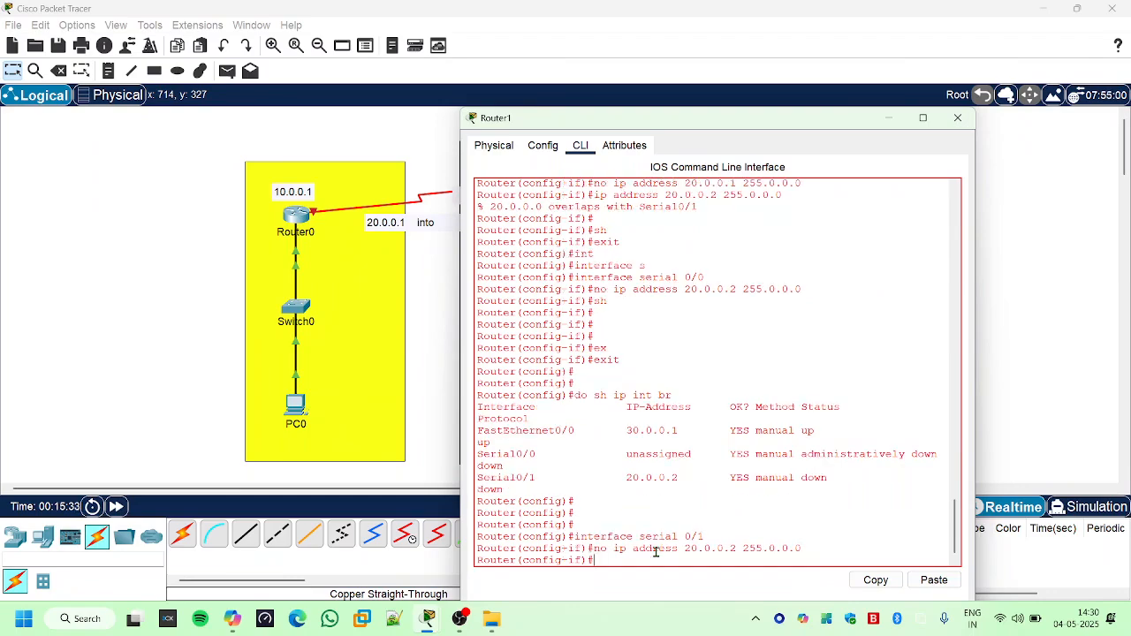
- Shut down Router1's Serial 0/1 and exit to global configuration mode
type("sh")
key("Return")
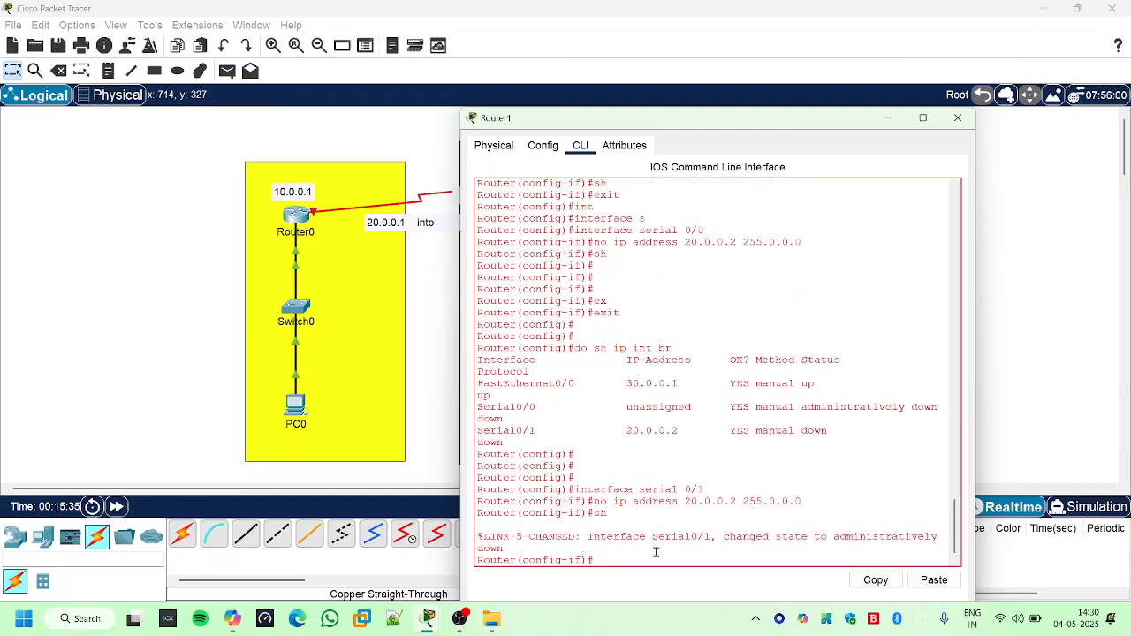
key("Return")
key("Return")
key("Return")
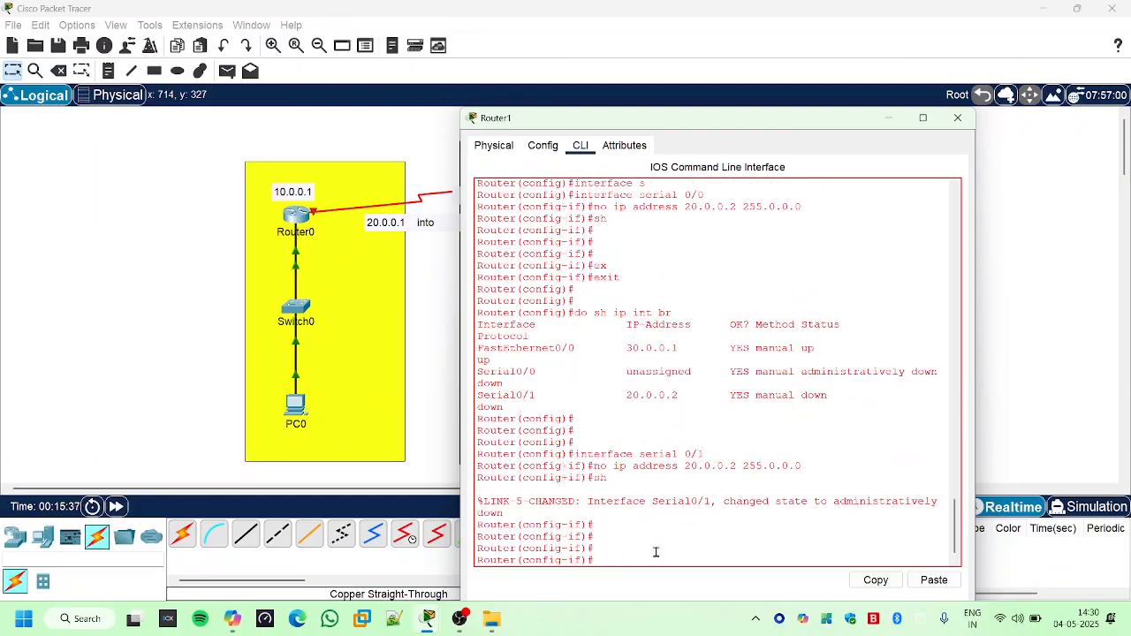
type("ex")
key("Tab")
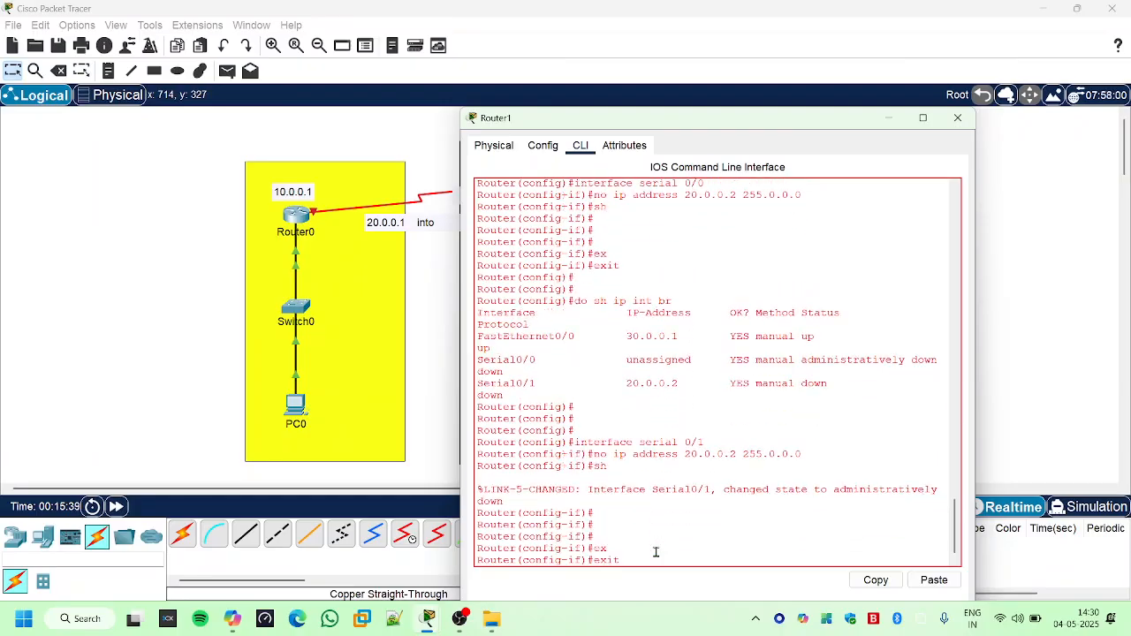
key("Return")
key("Return")
key("Return")
- List Router1's interfaces again with "do sh ip int br" and compare both serial interfaces with the earlier listing
type("do s")
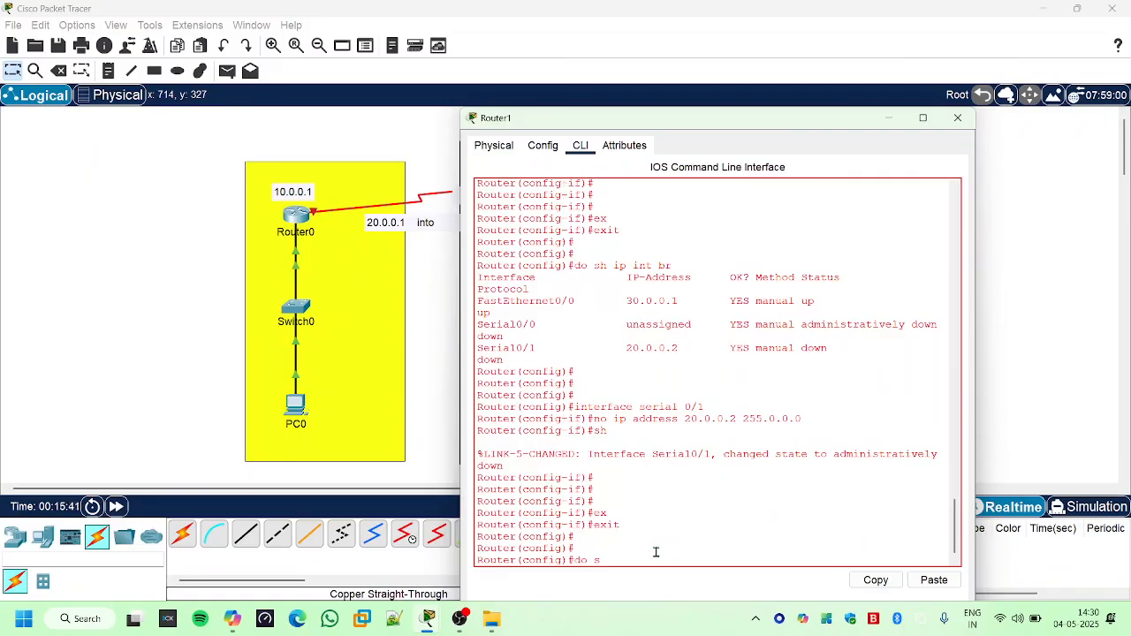
type("h ip int br")
key("Return")
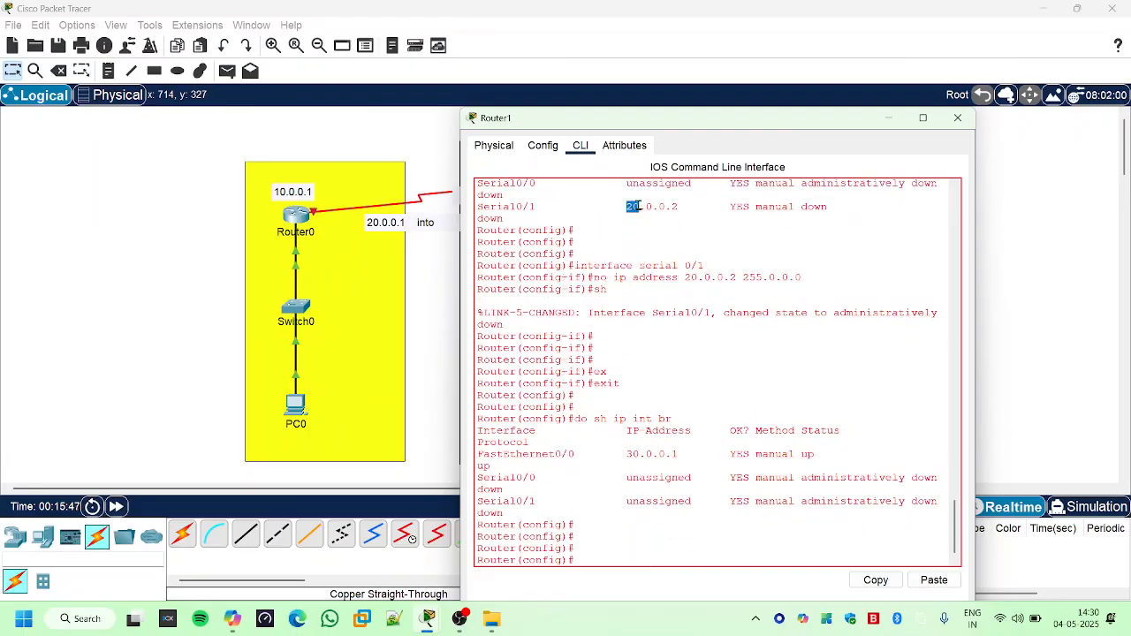
left_click_drag(632, 184, 693, 186)
left_click_drag(626, 208, 699, 207)
left_click_drag(569, 338, 732, 463)
left_click_drag(635, 519, 673, 502)
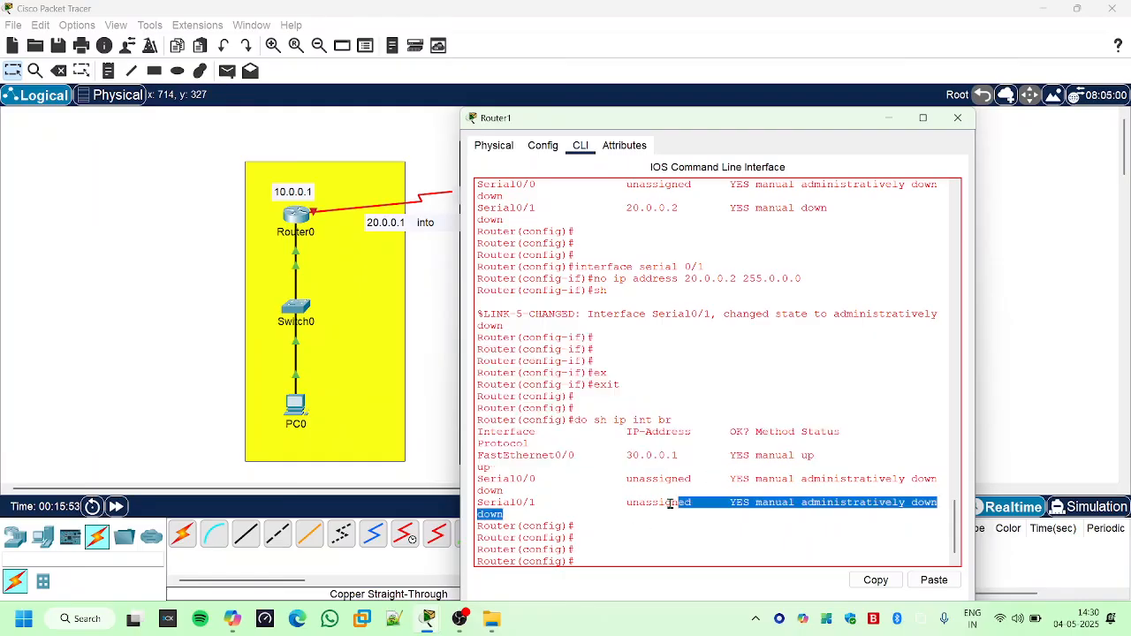
left_click(612, 503)
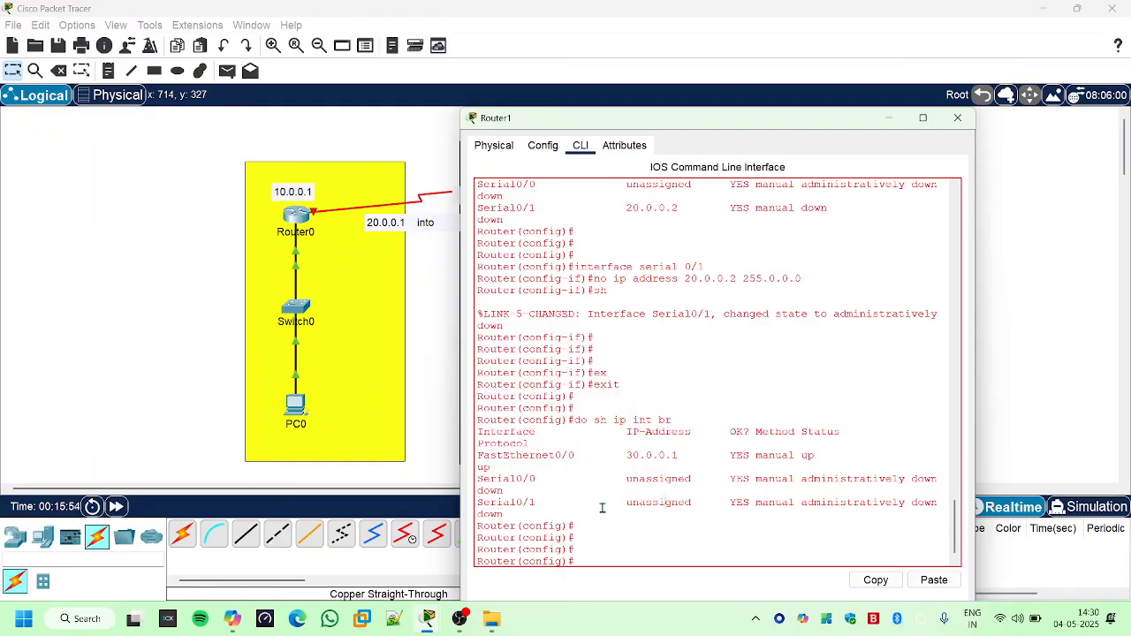
- Enter interface configuration mode for Router1's Serial 0/0 from global configuration mode
type("in")
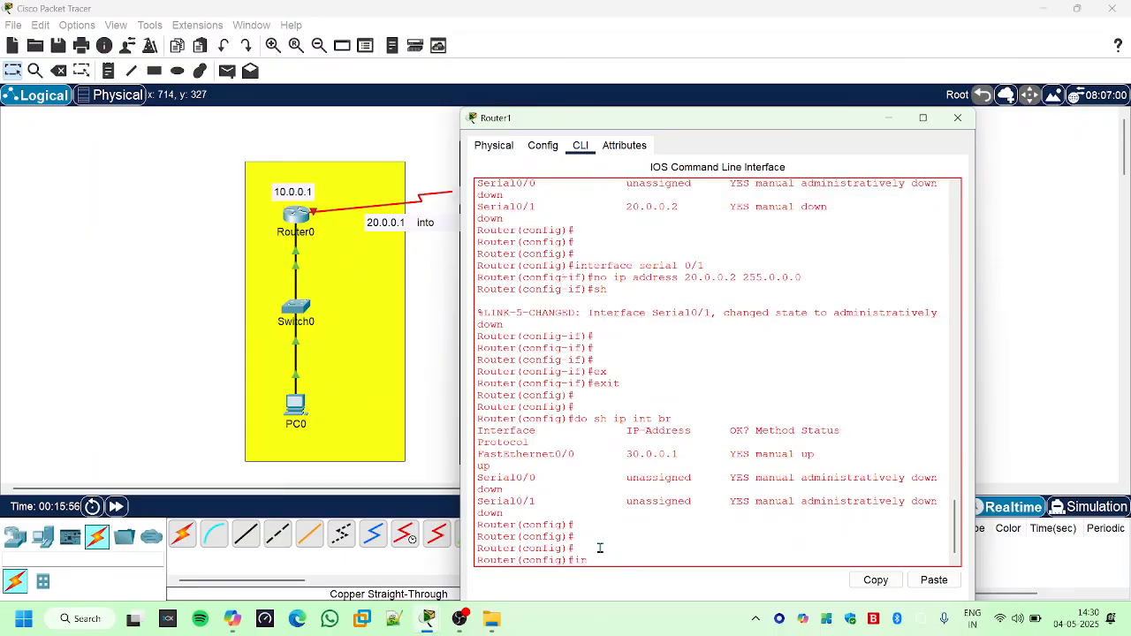
type("t")
key("Tab")
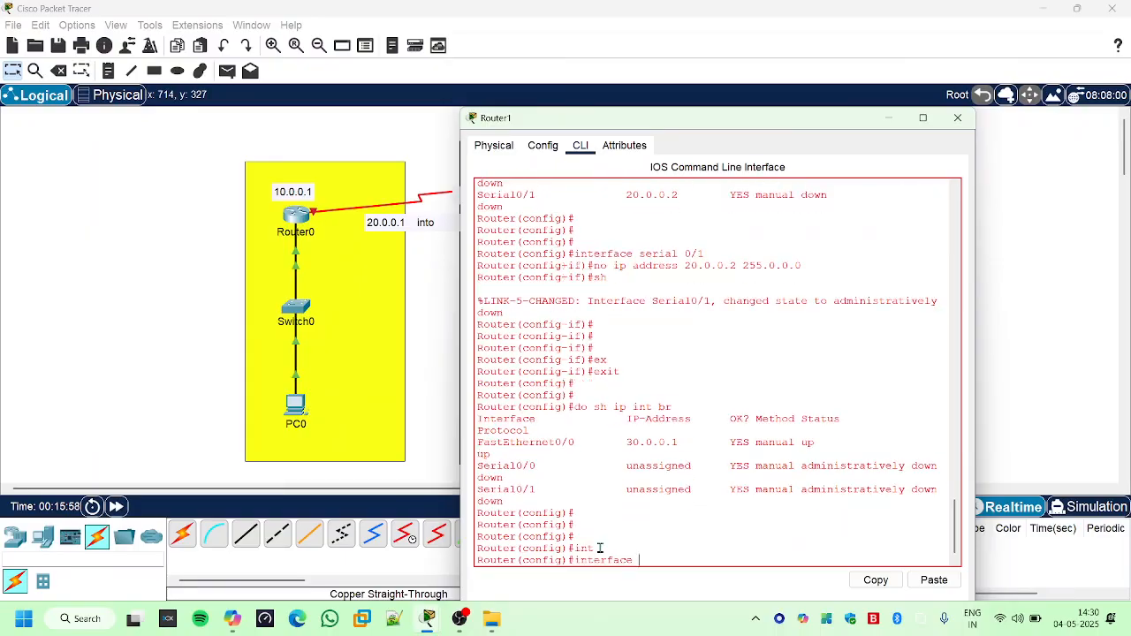
type("s")
key("Tab")
type("0/0")
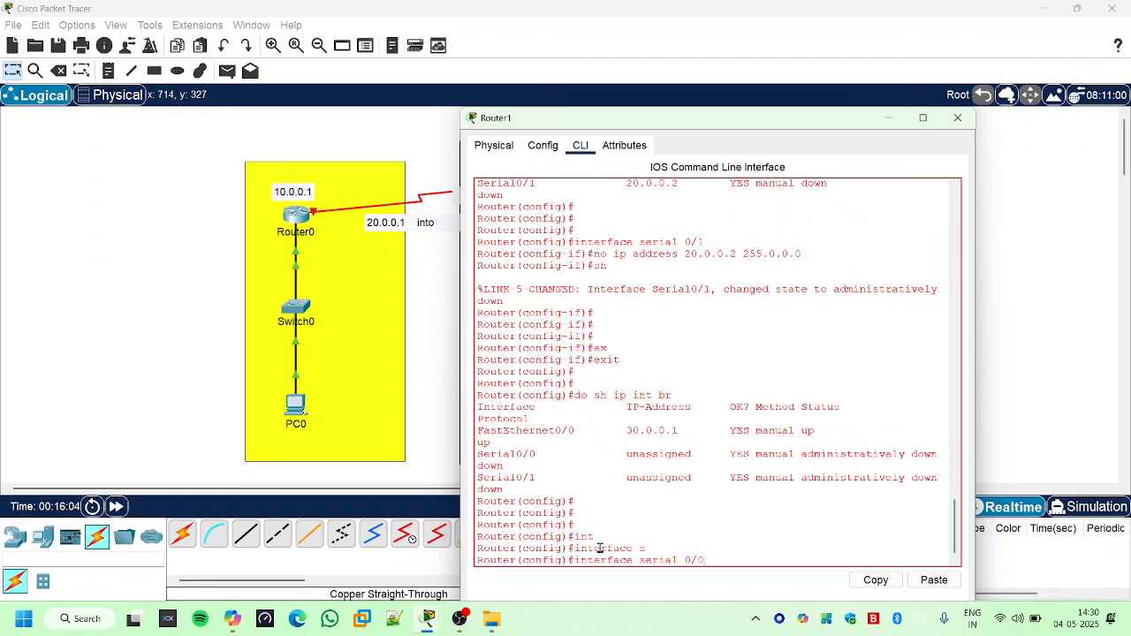
key("Return")
- Uncover the topology's IP labels and assign the address 20.0.0.2 with mask 255.0.0.0 to Router1's Serial 0/0
type("ip add")
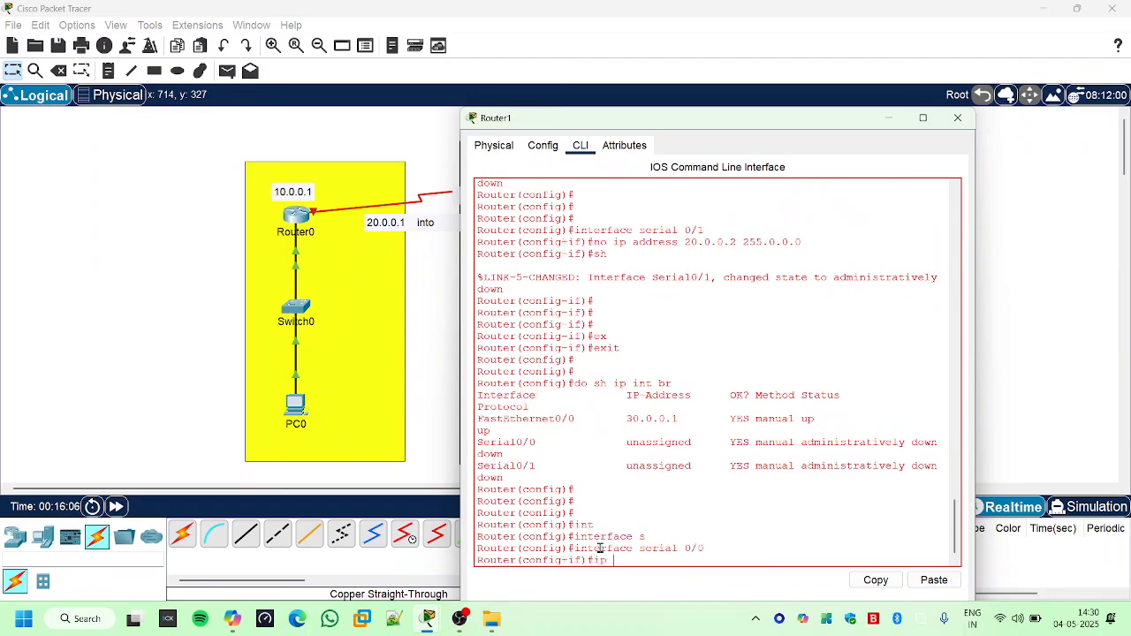
key("Tab")
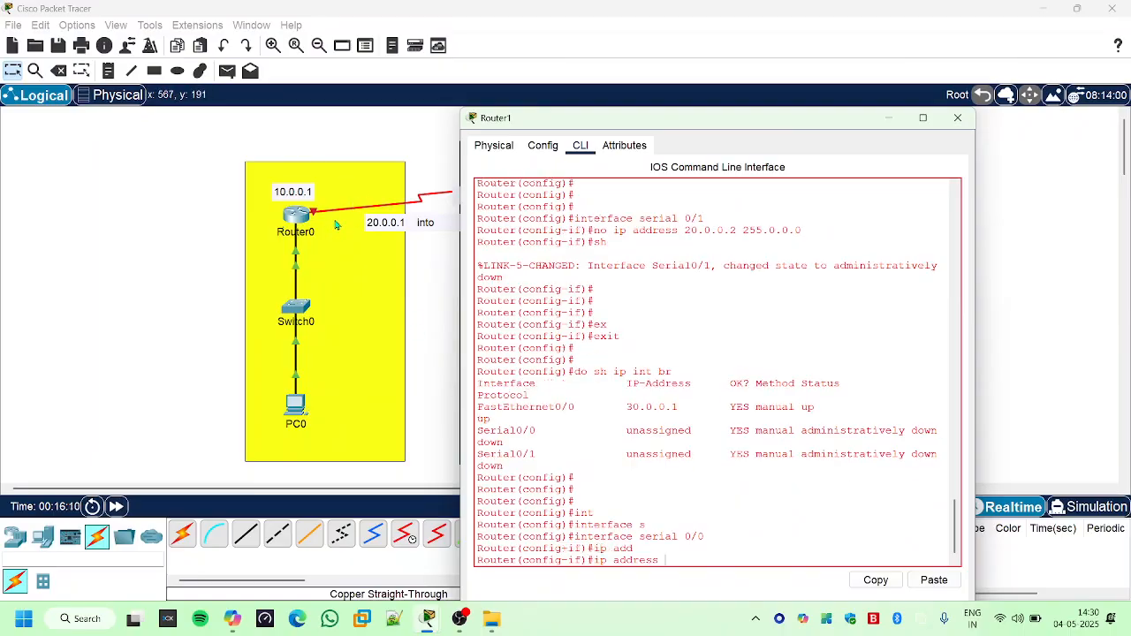
left_click_drag(553, 124, 779, 128)
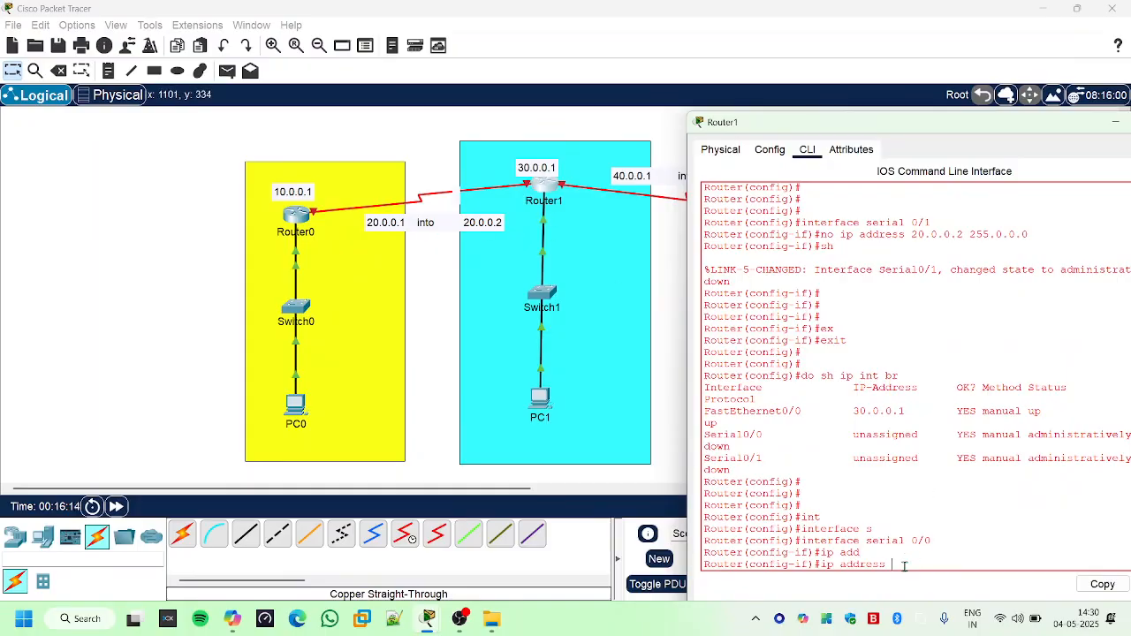
type("20.0.0.2 255.0.0.0")
key("Return")
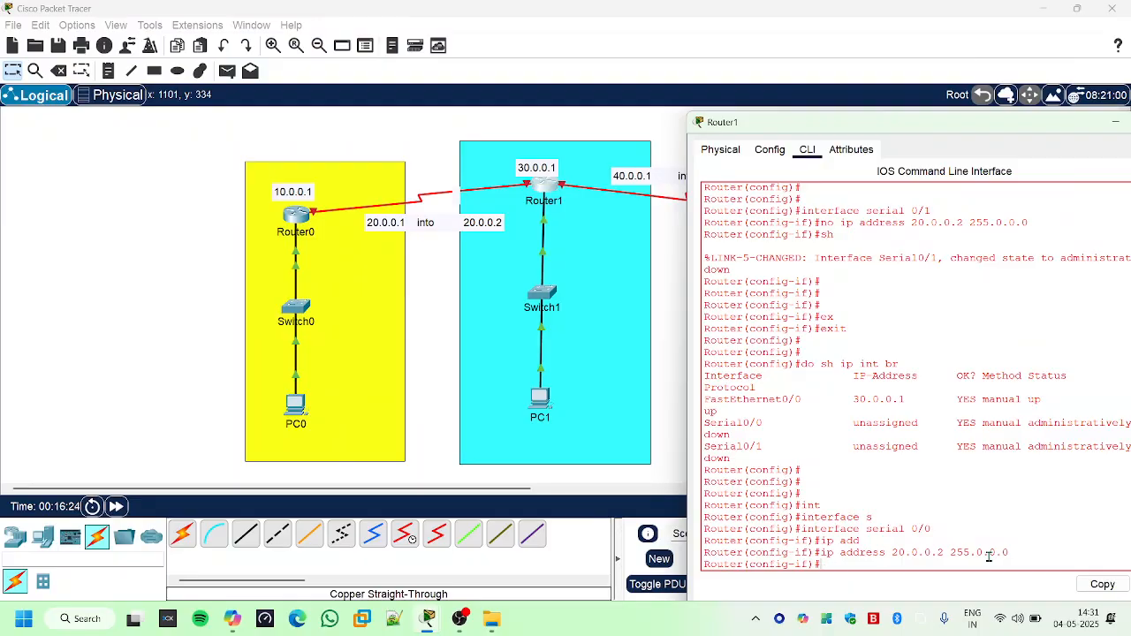
- Try to set the clock rate of Router1's Serial 0/0 to 9600
type("clo")
key("Tab")
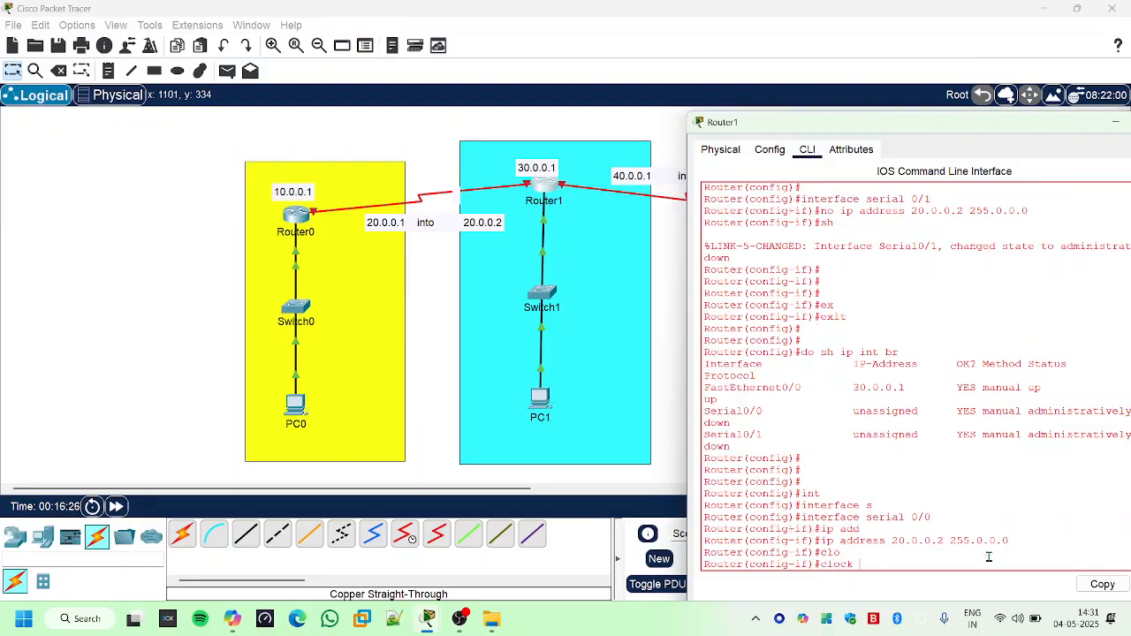
type("r")
key("Tab")
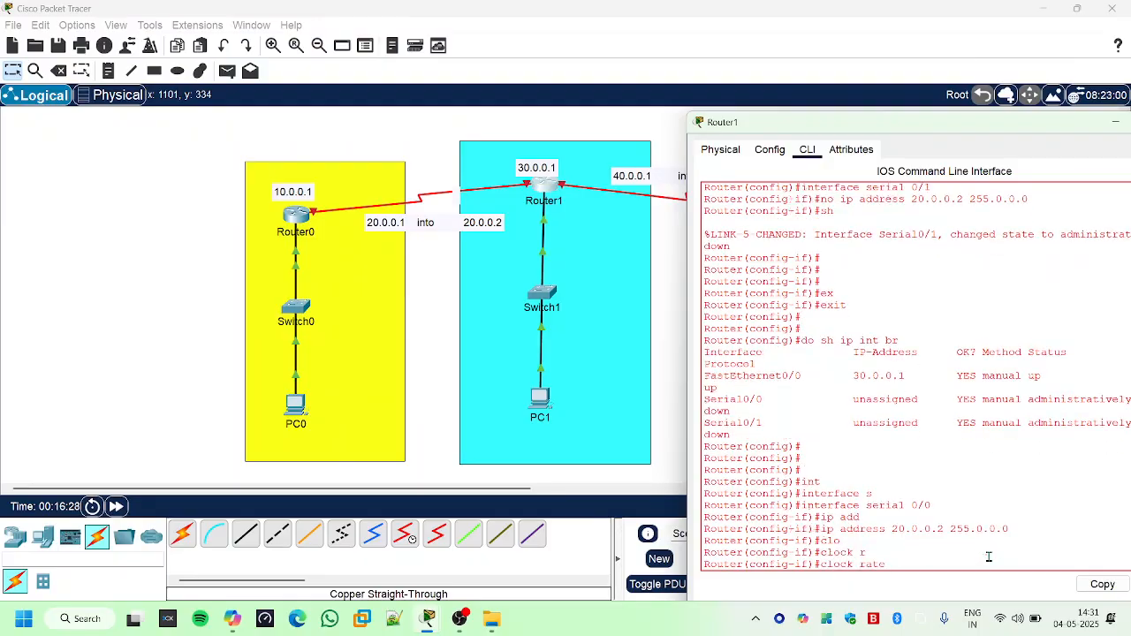
type("9600")
key("Return")
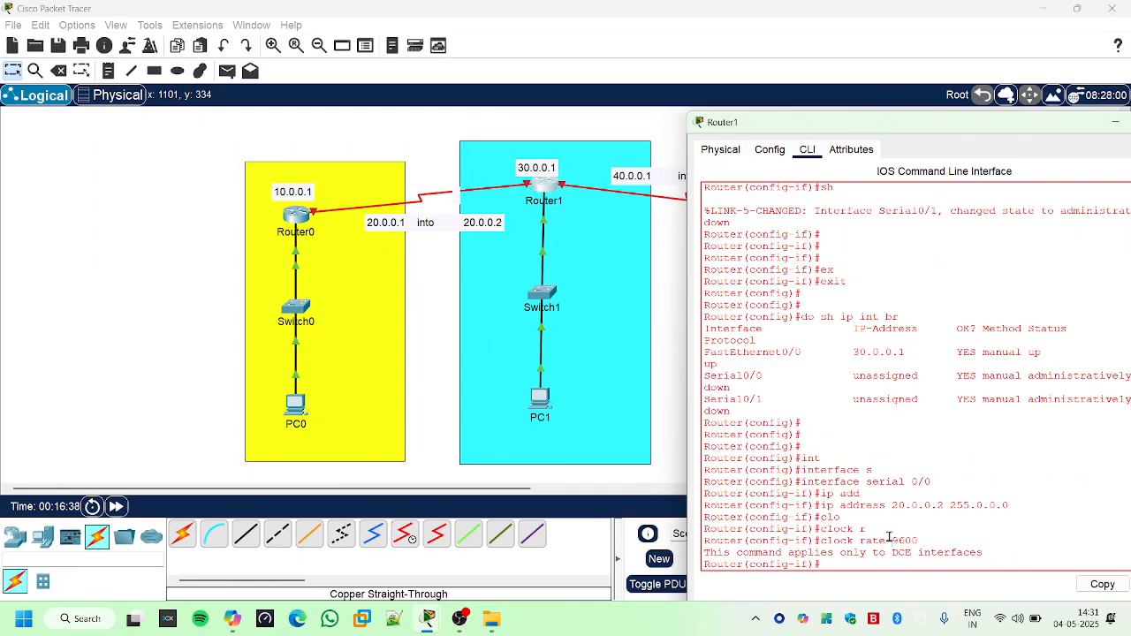
- Enable Router1's Serial 0/0 interface with "no sh" and check its state message
type("no sh")
key("Return")
key("Return")
key("Return")
key("Return")
key("Return")
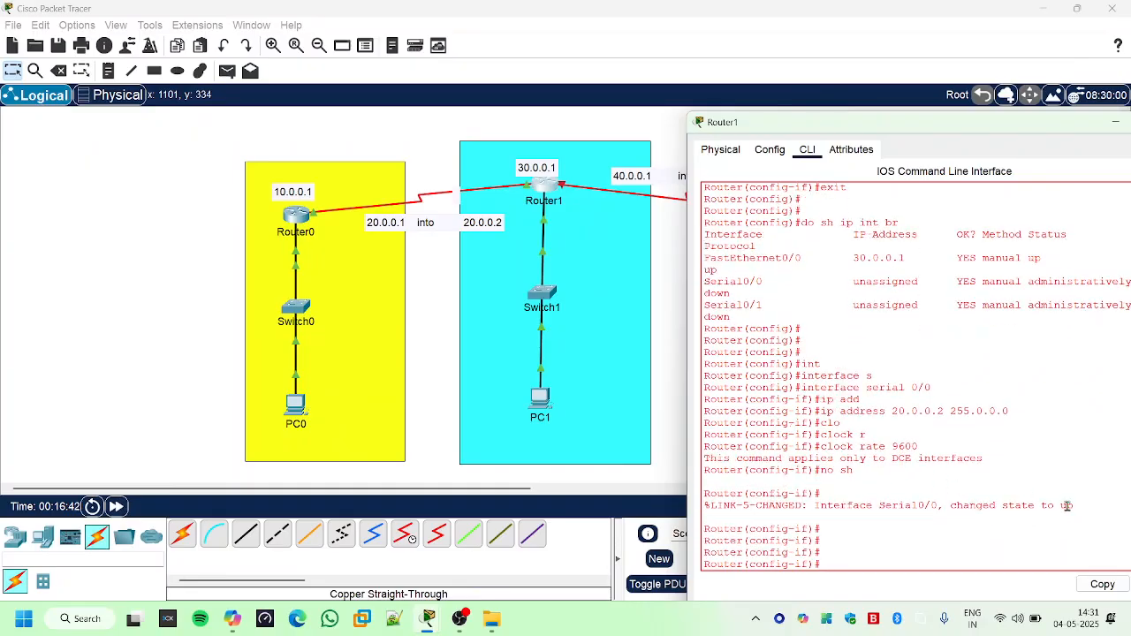
mouse_move(1060, 505)
left_mouse_down()
mouse_move(757, 506)
mouse_move(789, 505)
left_mouse_up()
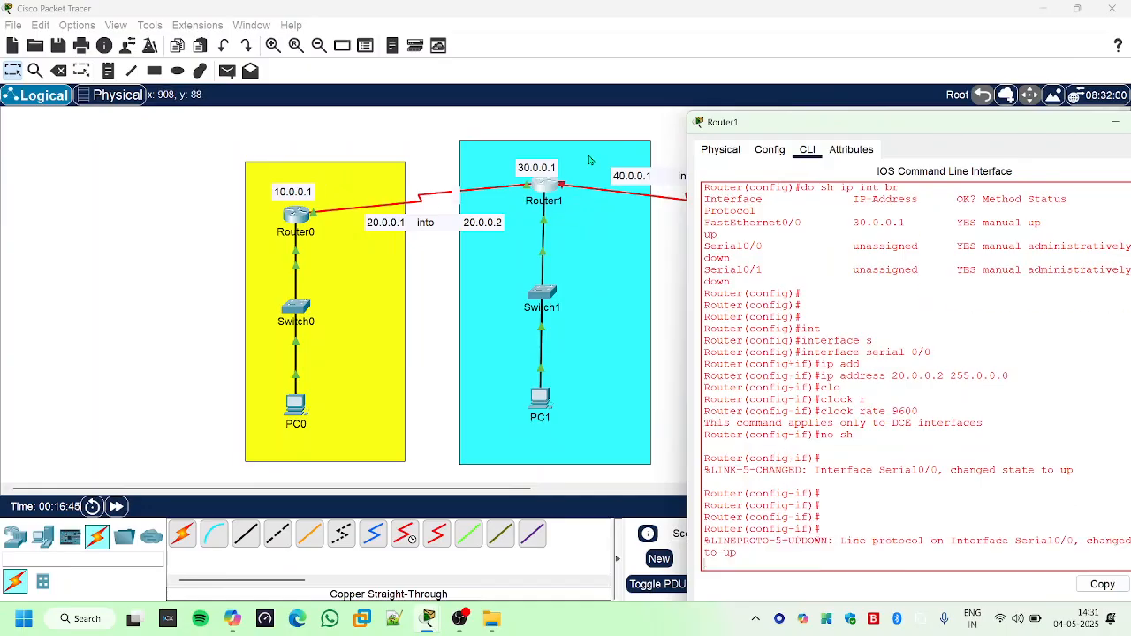
- Uncover the topology to examine the links between the three routers, and put Router1's console away
left_click_drag(760, 125, 798, 335)
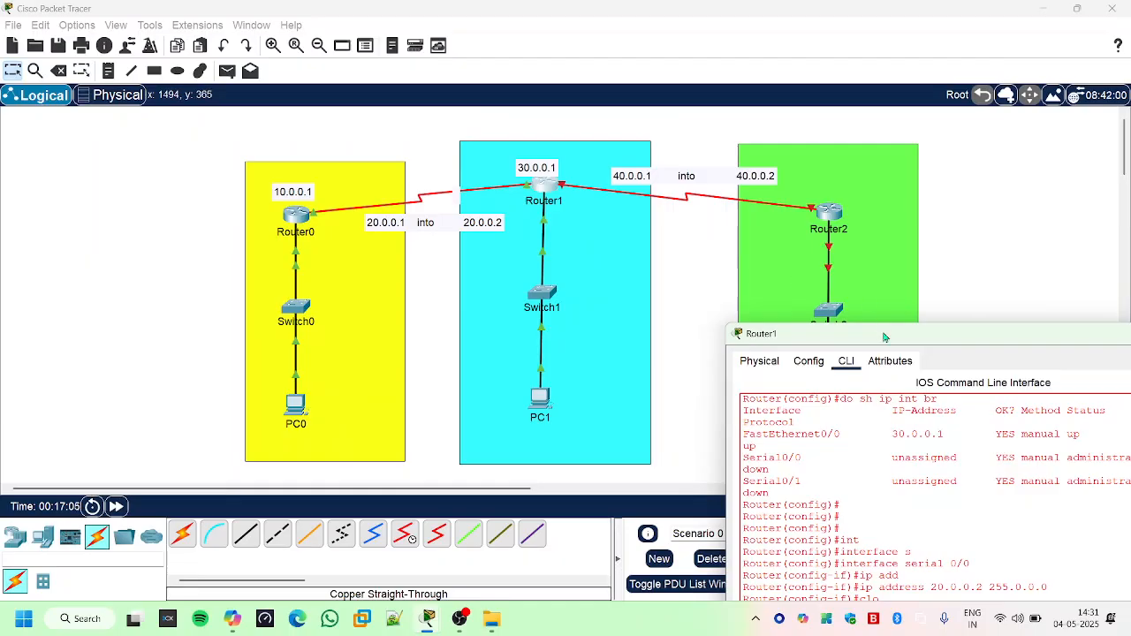
left_click_drag(884, 334, 696, 114)
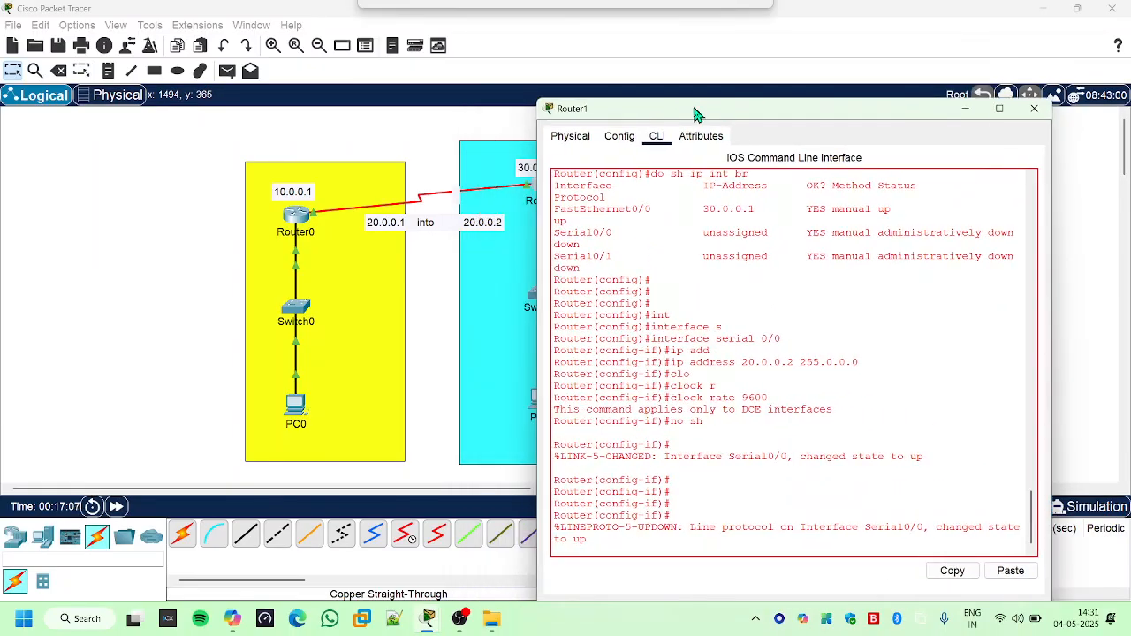
key("Return")
key("Return")
key("Return")
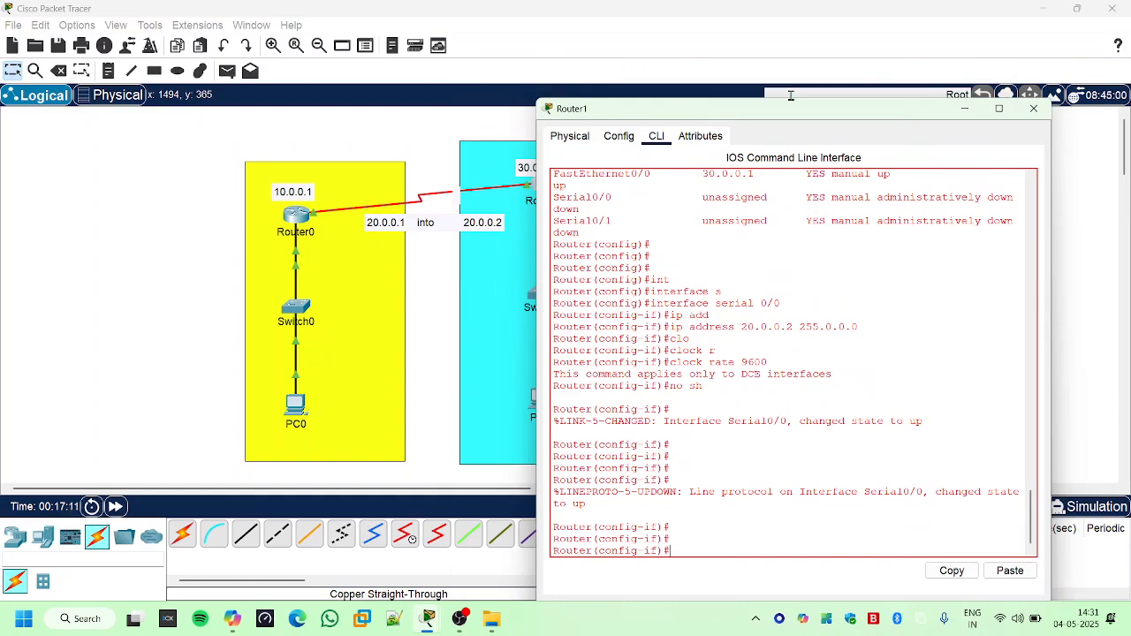
left_click_drag(785, 113, 500, 122)
left_click(679, 120)
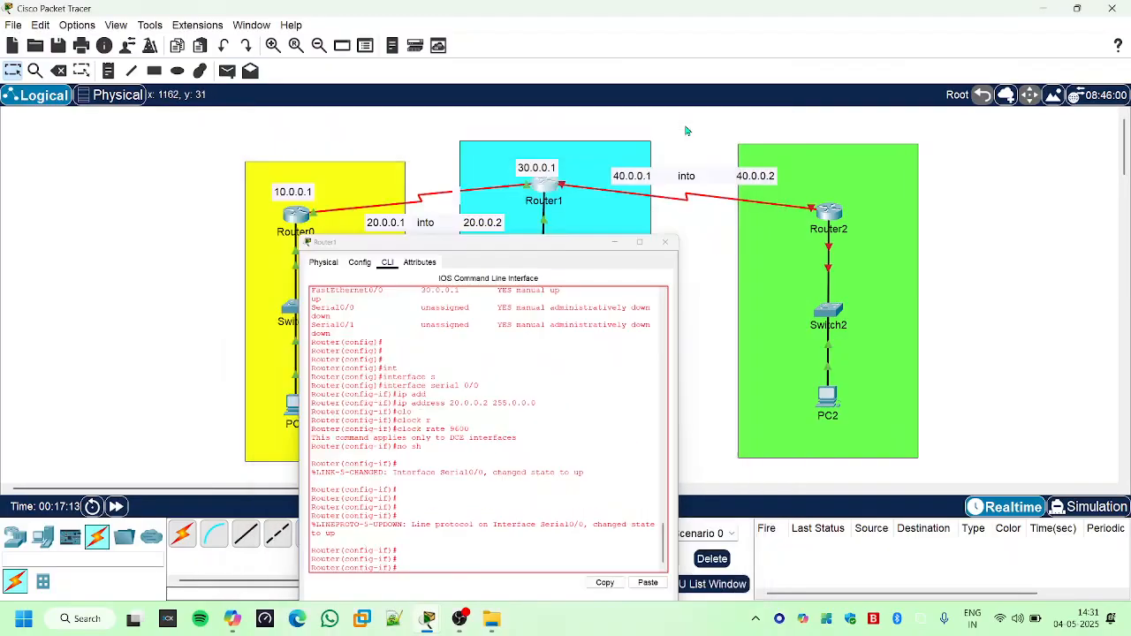
- Open Router2's command line and answer "no" to the initial configuration dialog
left_click(829, 210)
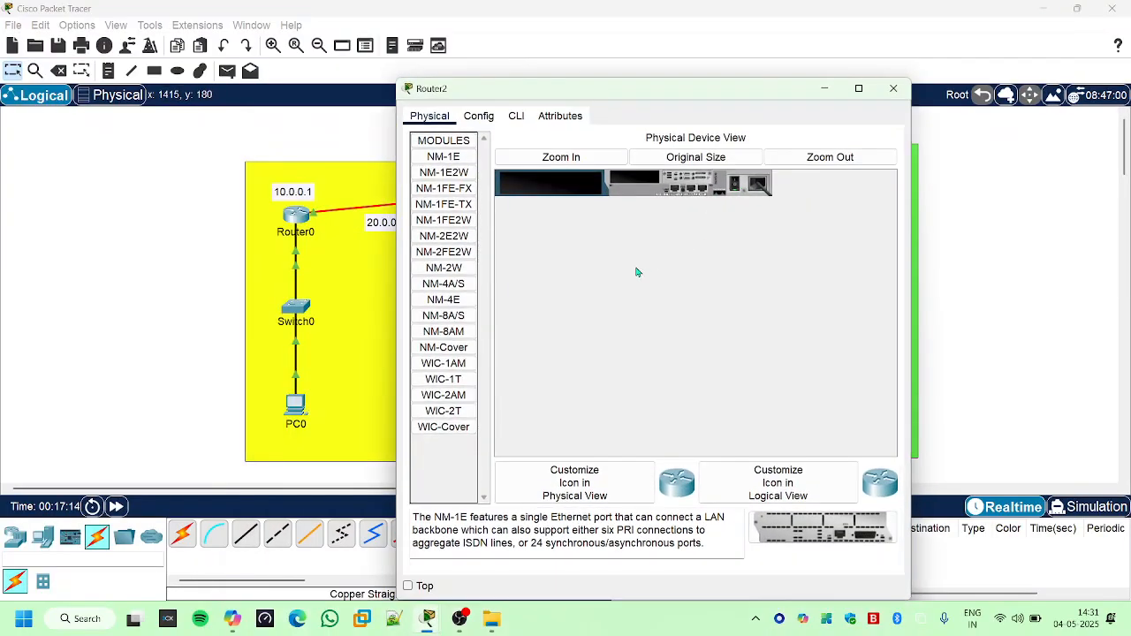
left_click(516, 116)
key("Return")
key("Return")
key("Return")
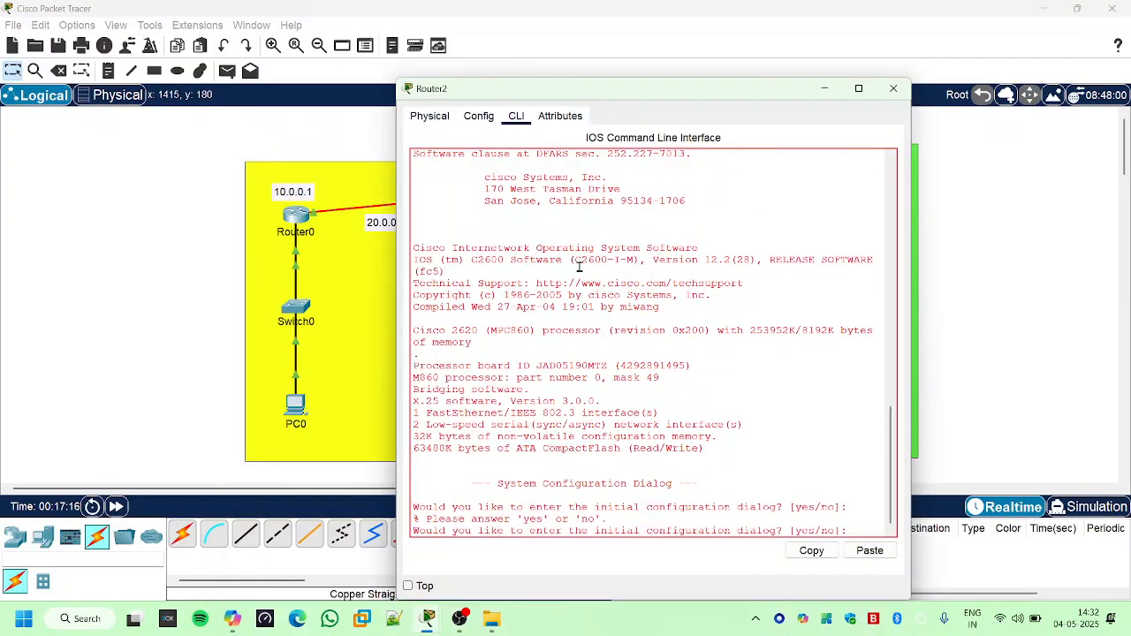
type("no")
key("Return")
key("Return")
key("Return")
key("Return")
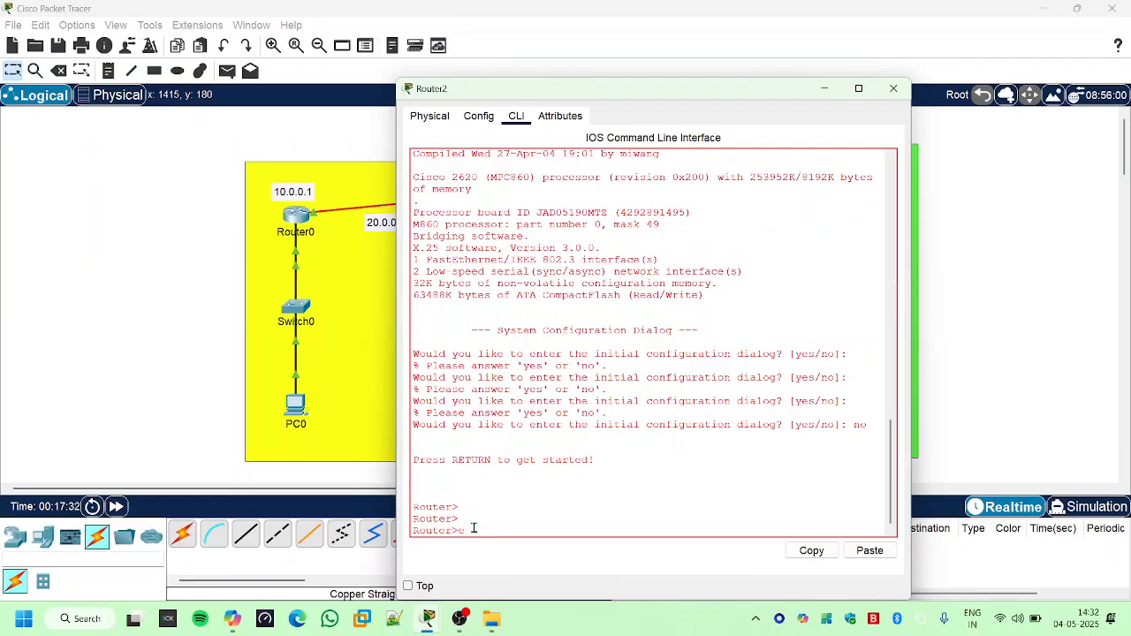
- Enter privileged mode and global configuration mode on Router2
type("en")
key("Return")
key("Return")
key("Return")
key("Return")
type("co")
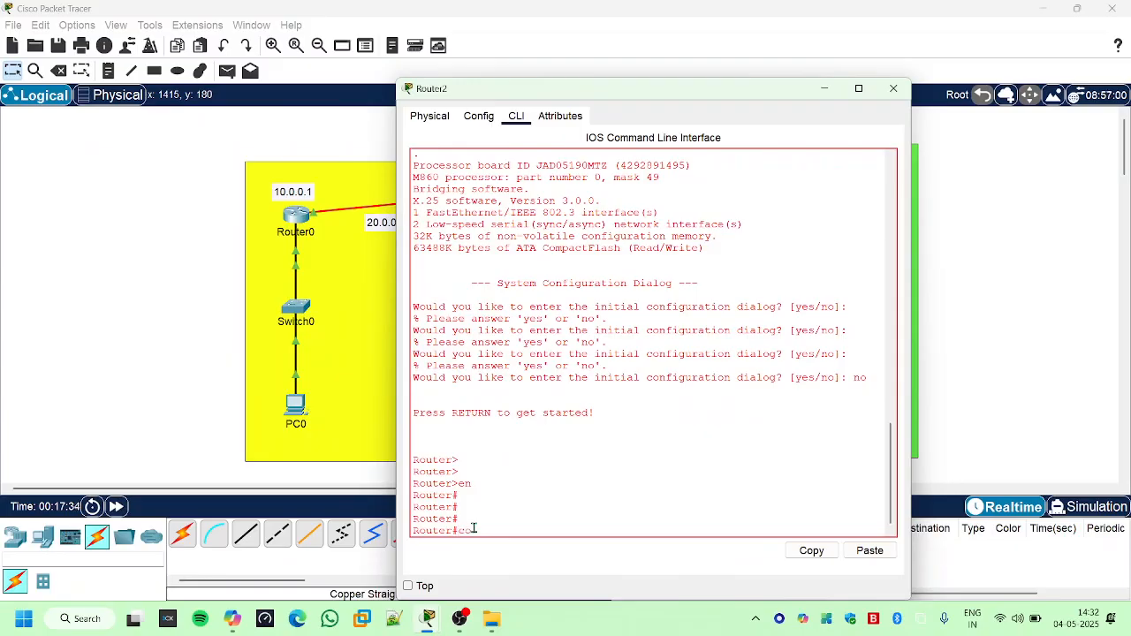
type("nf")
key("Tab")
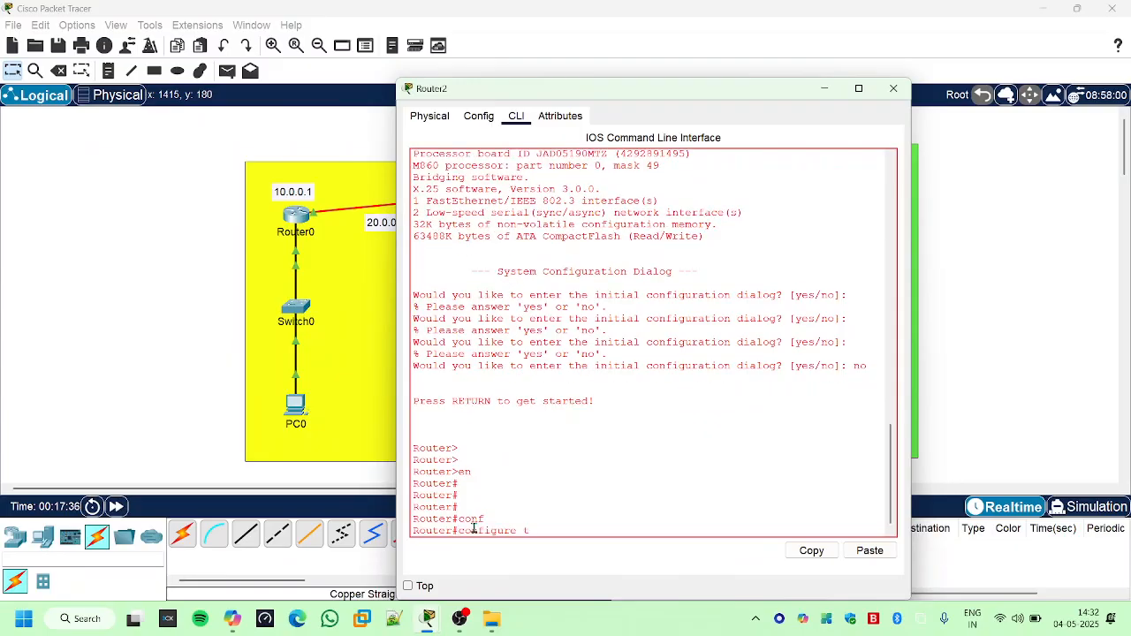
type("t")
key("Tab")
key("Return")
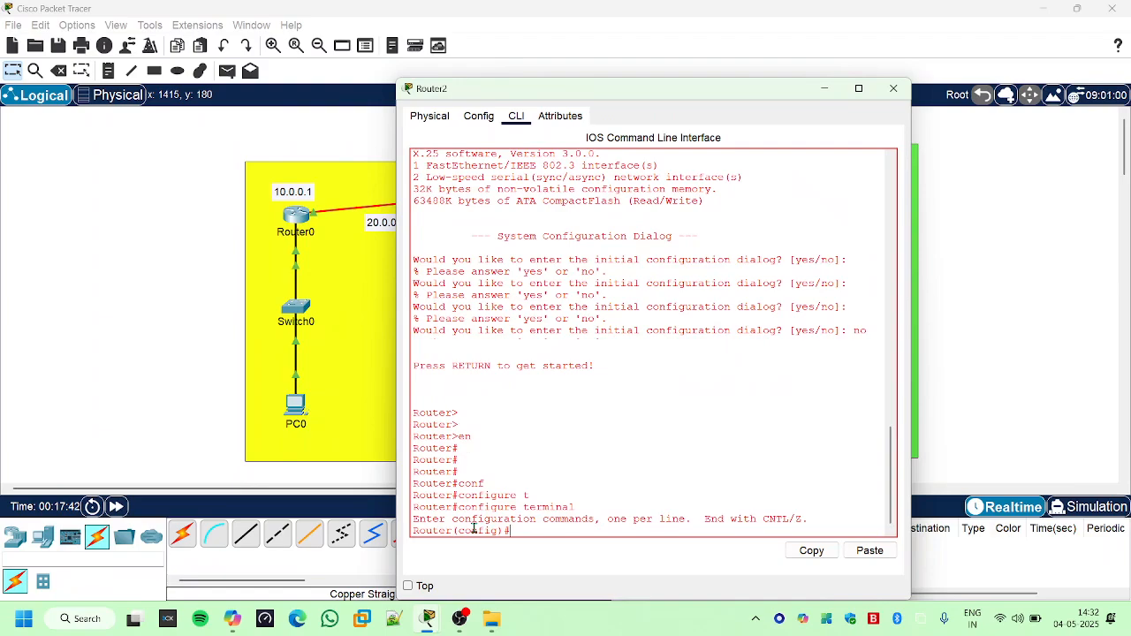
- List Router2's interfaces with "do sh ip int br" and review the FastEthernet and serial entries
type("do sh ip int br")
key("Return")
key("Return")
key("Return")
key("Return")
key("Return")
key("Return")
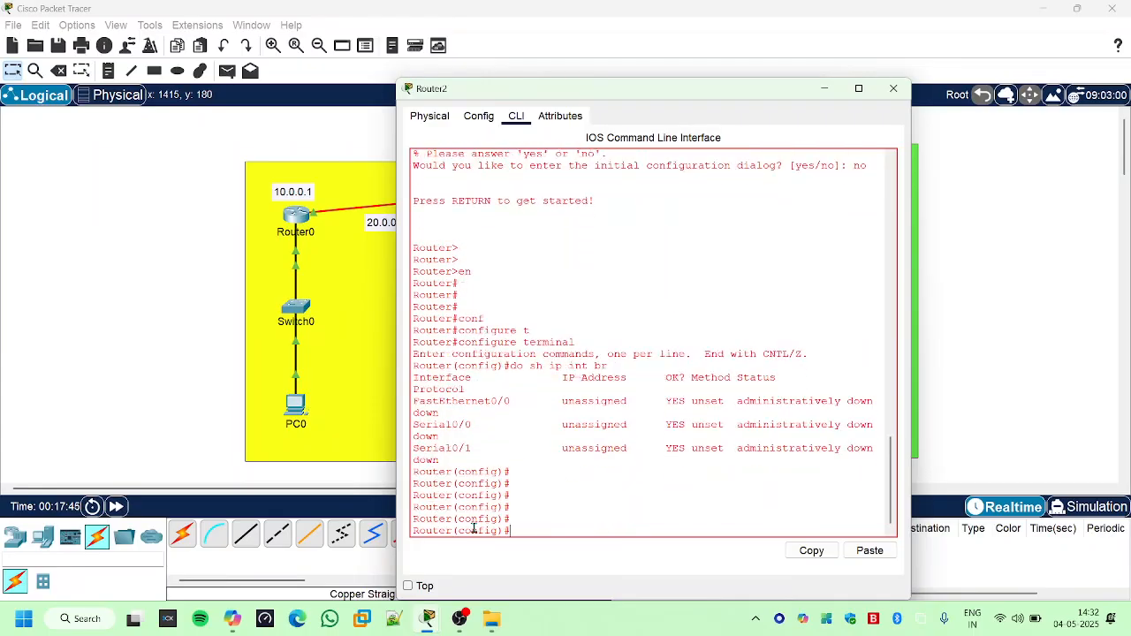
left_click_drag(501, 366, 702, 456)
left_click(626, 500)
- Write "interface fastEthernet" at Router2's global configuration prompt without executing it
type("inter")
key("Tab")
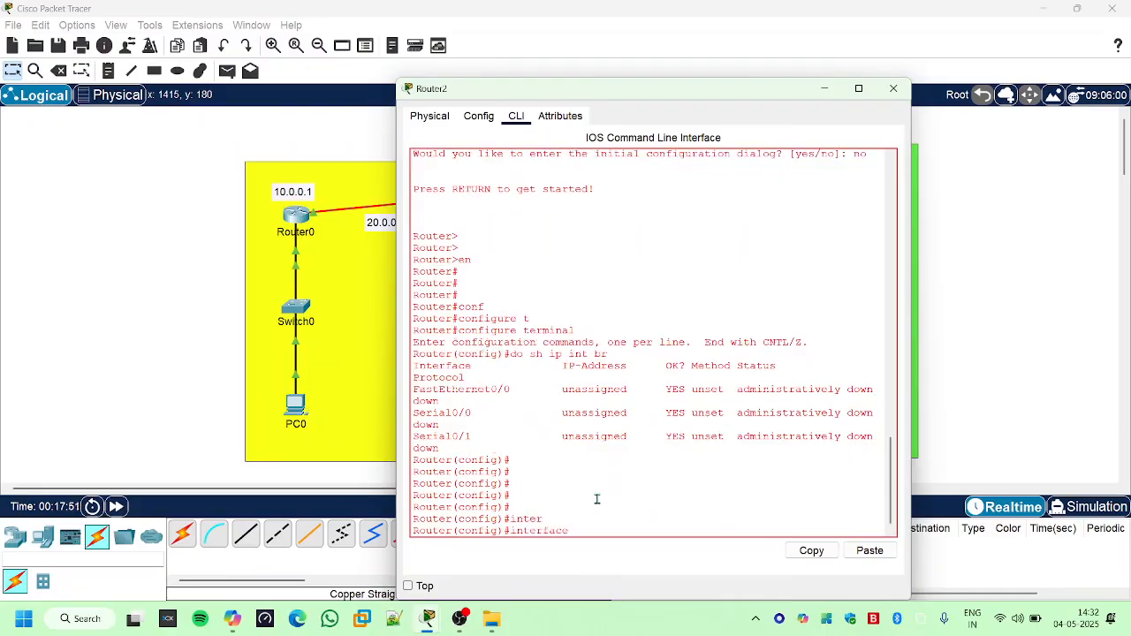
type("f")
key("Tab")
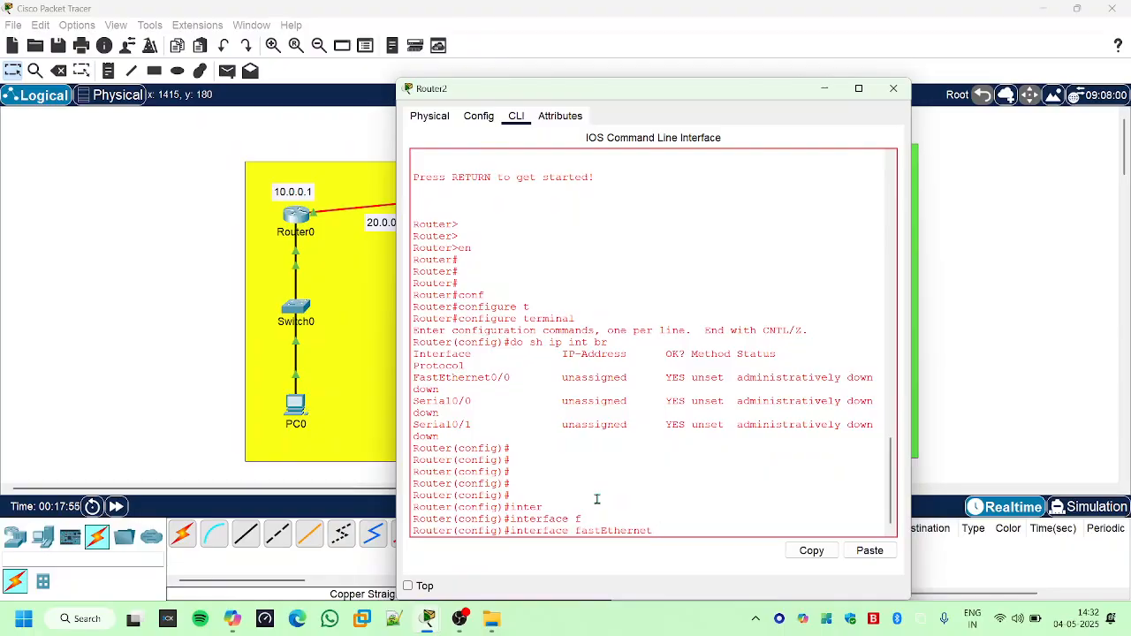
- Uncover the topology and place a note reading 50.0.0.1 above Router2
left_click_drag(733, 92, 672, 284)
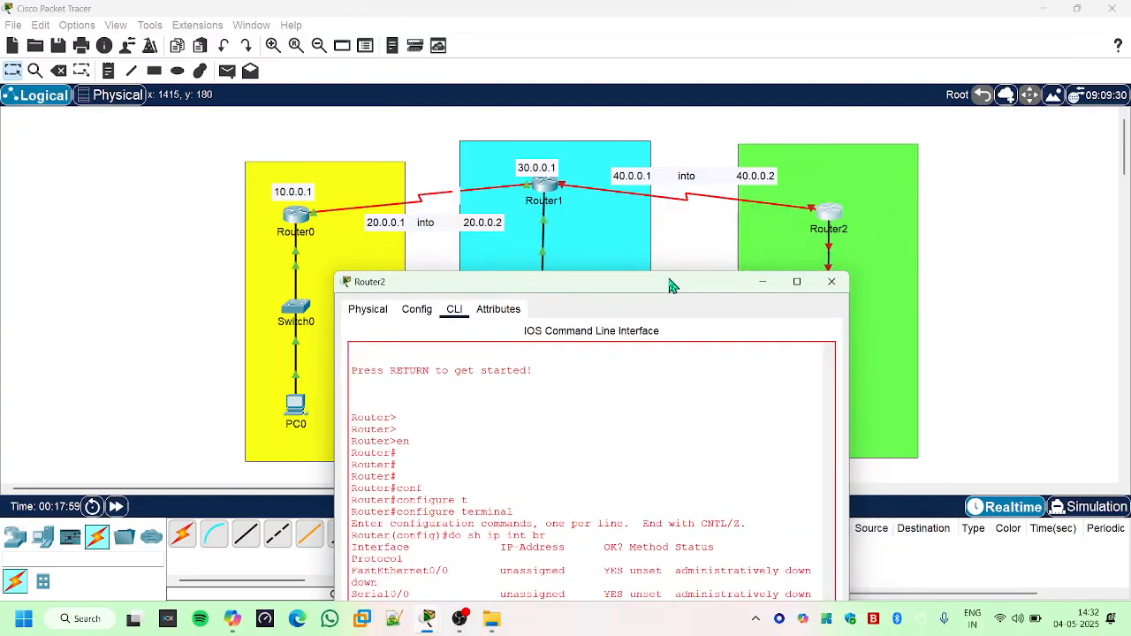
left_click(107, 70)
left_click(831, 170)
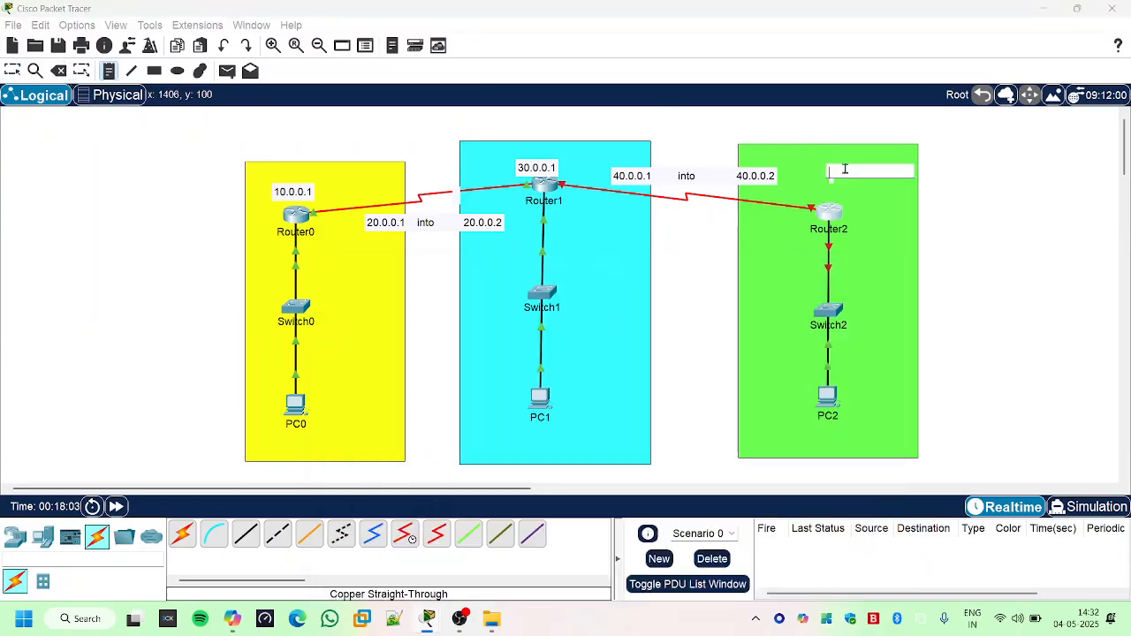
type("50.0.0.1")
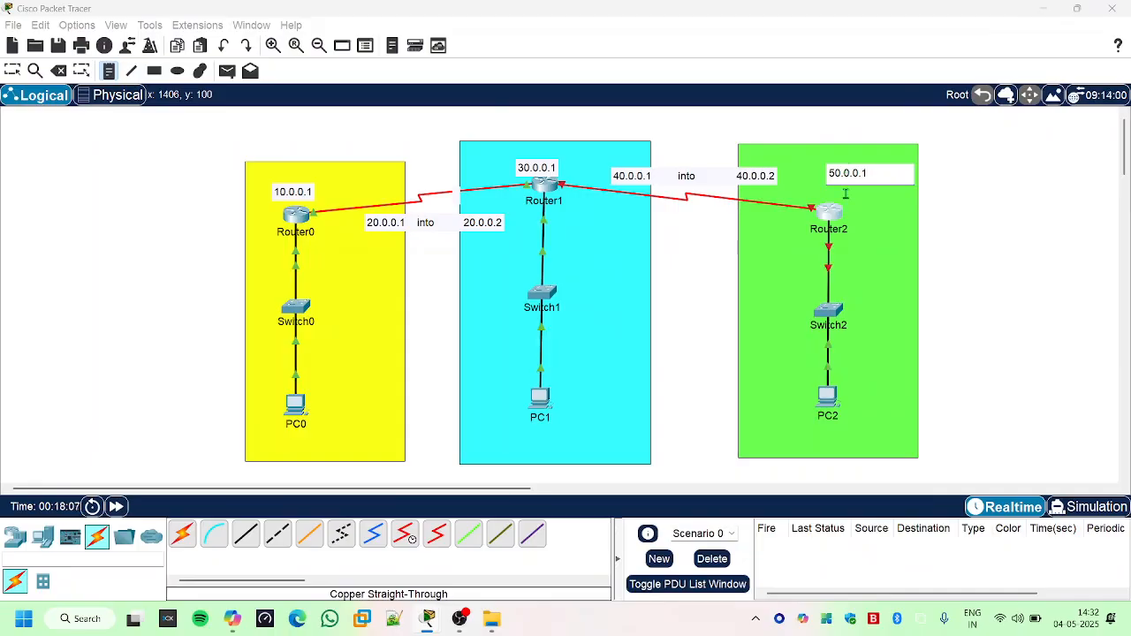
- Label the PCs with their IP addresses: 50.0.0.2 beside PC2, 30.0.0.2 beside PC1 and 10.0.0.2 beside PC0
left_click(863, 405)
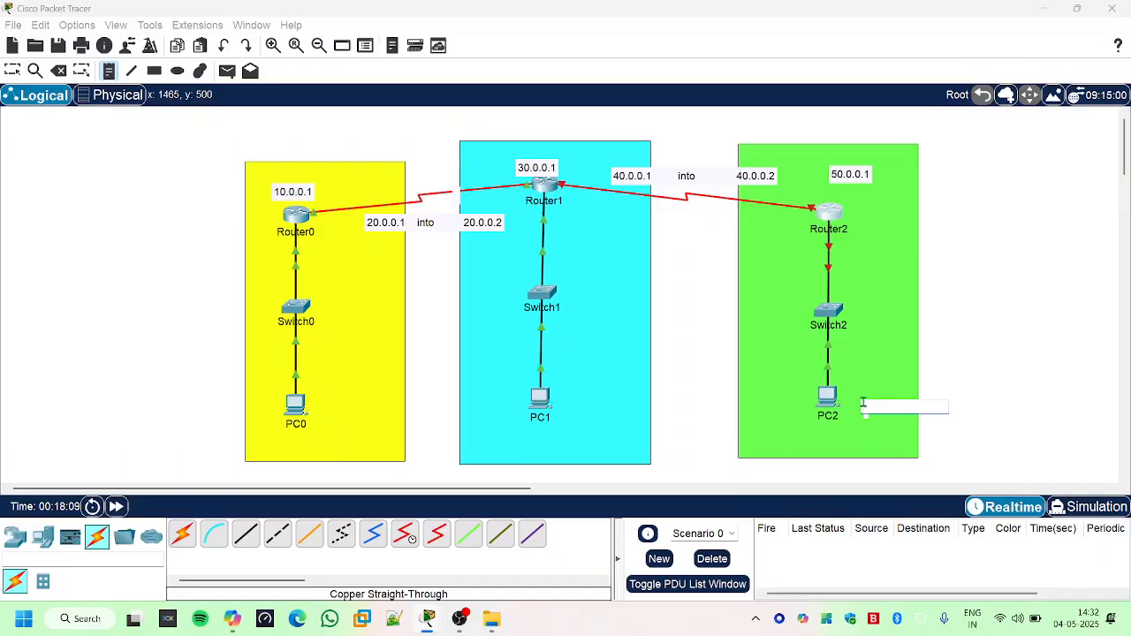
type("50.0.0")
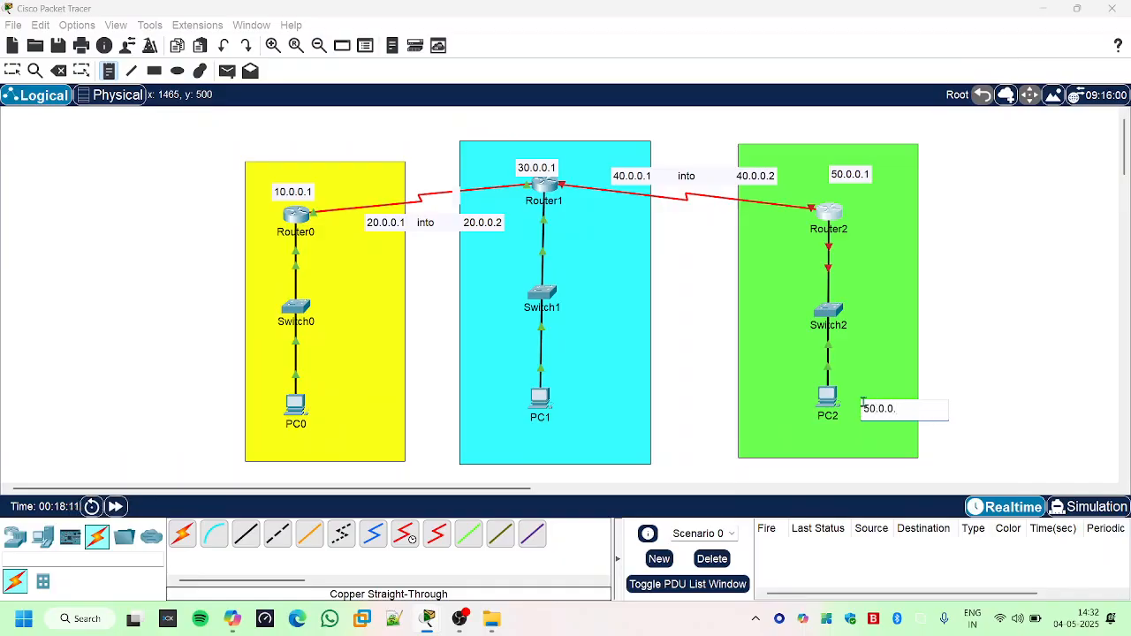
type(".2")
left_click(583, 412)
type("3")
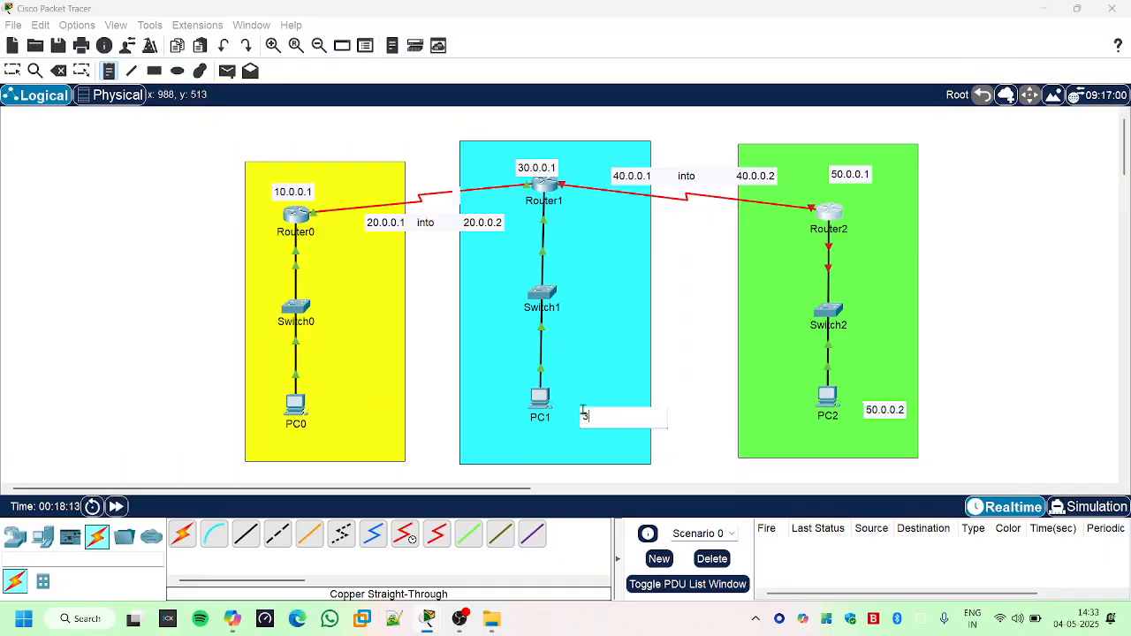
type("0.0.0.2")
left_click(342, 423)
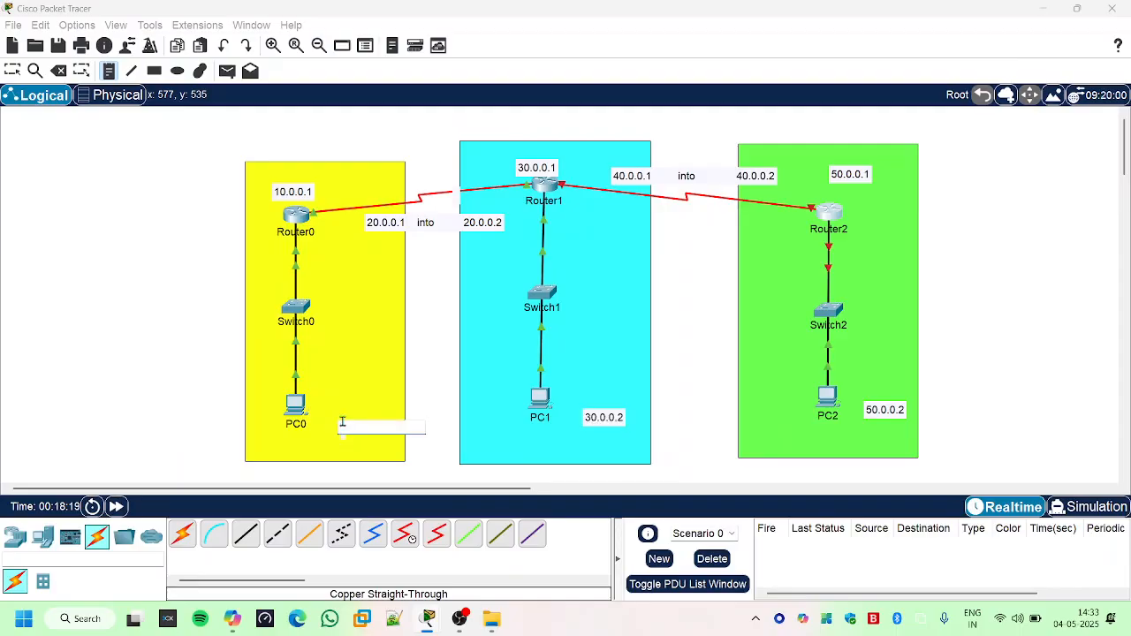
type("10.0.0.")
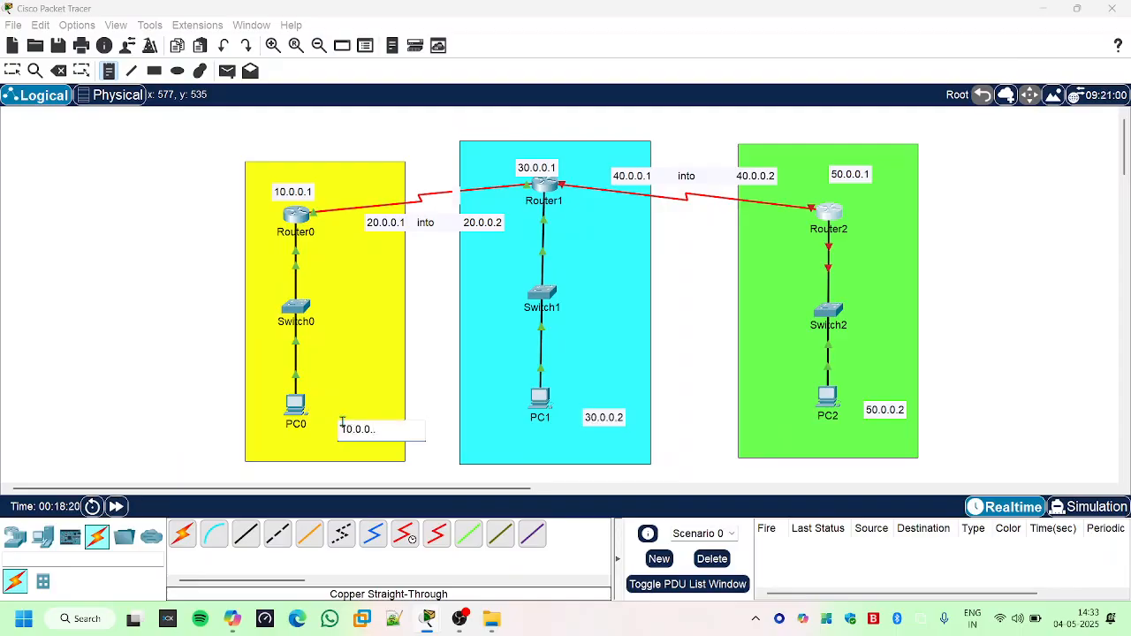
type("2")
- Return to Router2's command line and complete the pending command to enter interface configuration mode for FastEthernet 0/0
left_click(828, 212)
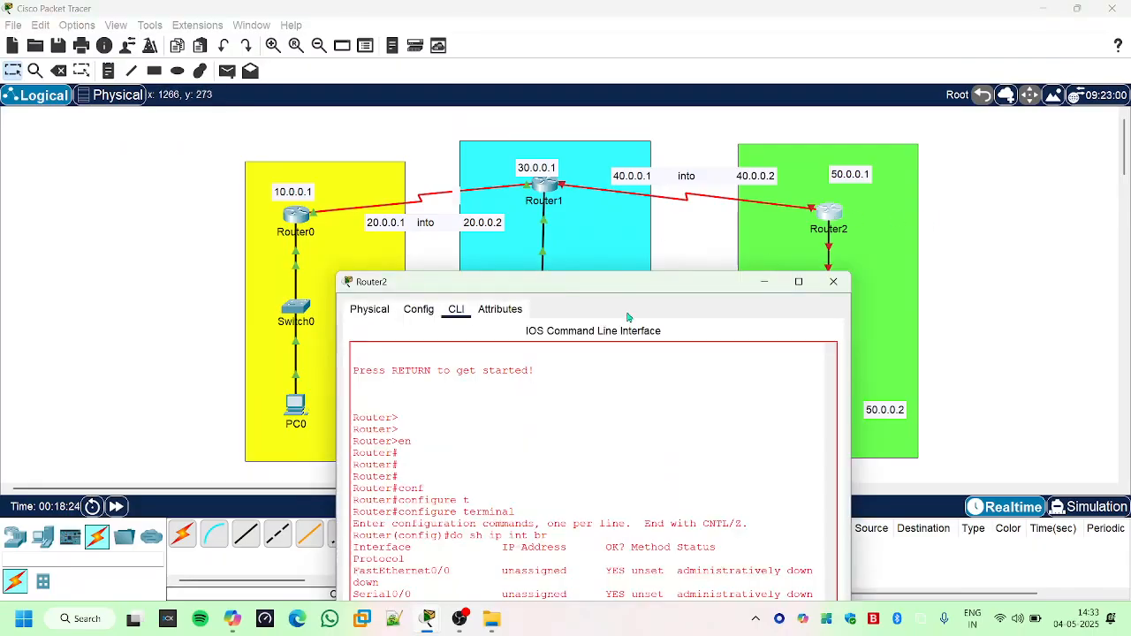
left_click_drag(596, 290, 509, 142)
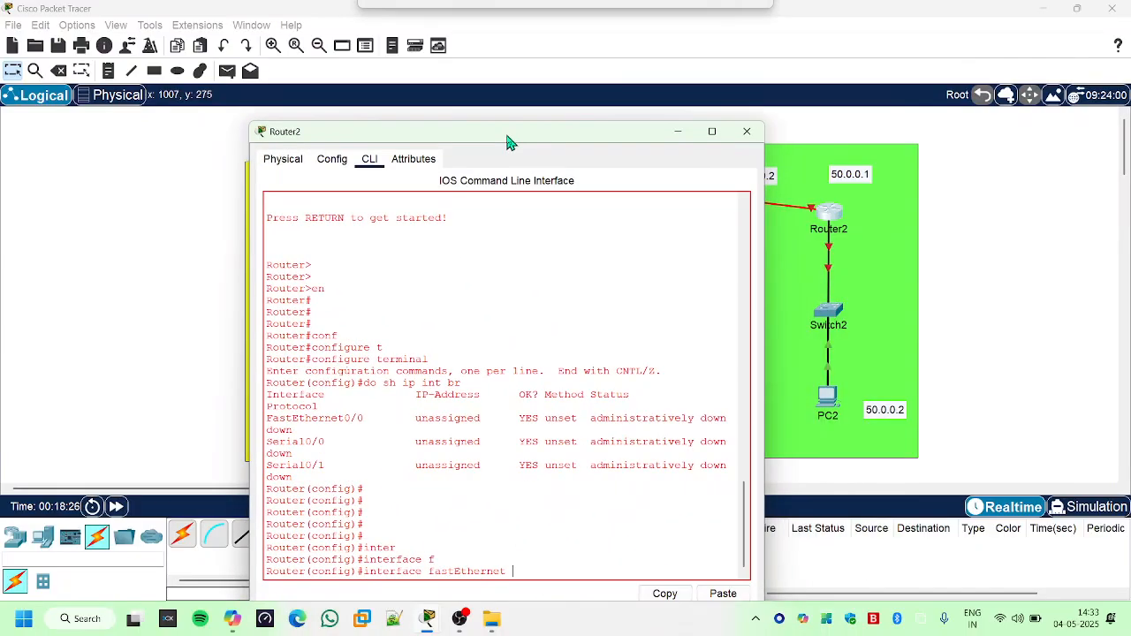
left_click(528, 564)
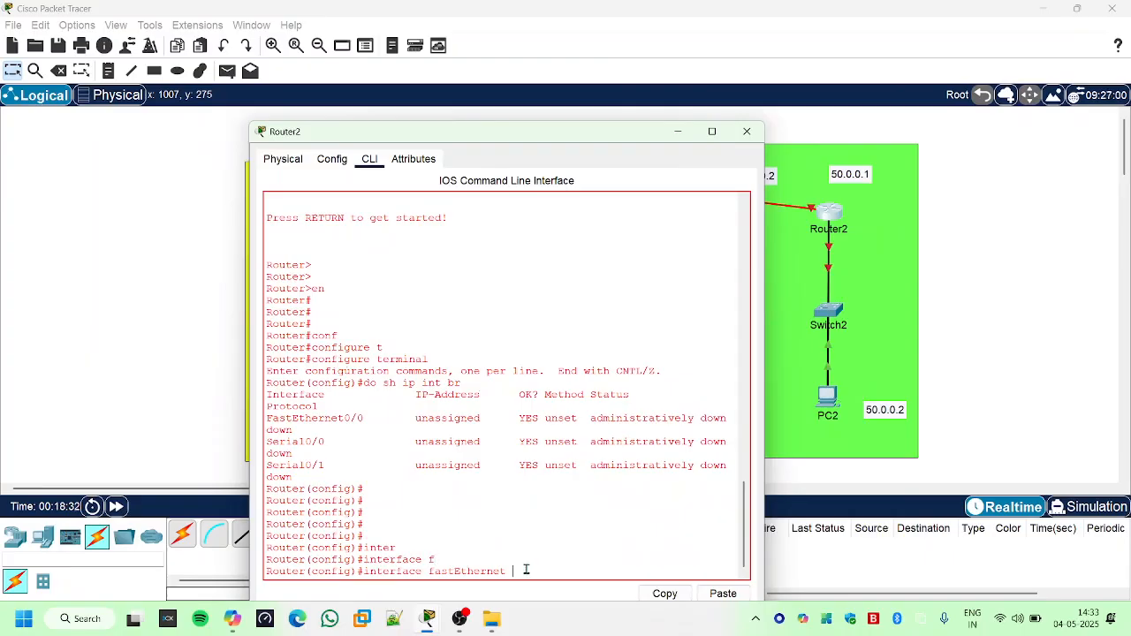
type("0/0")
key("Return")
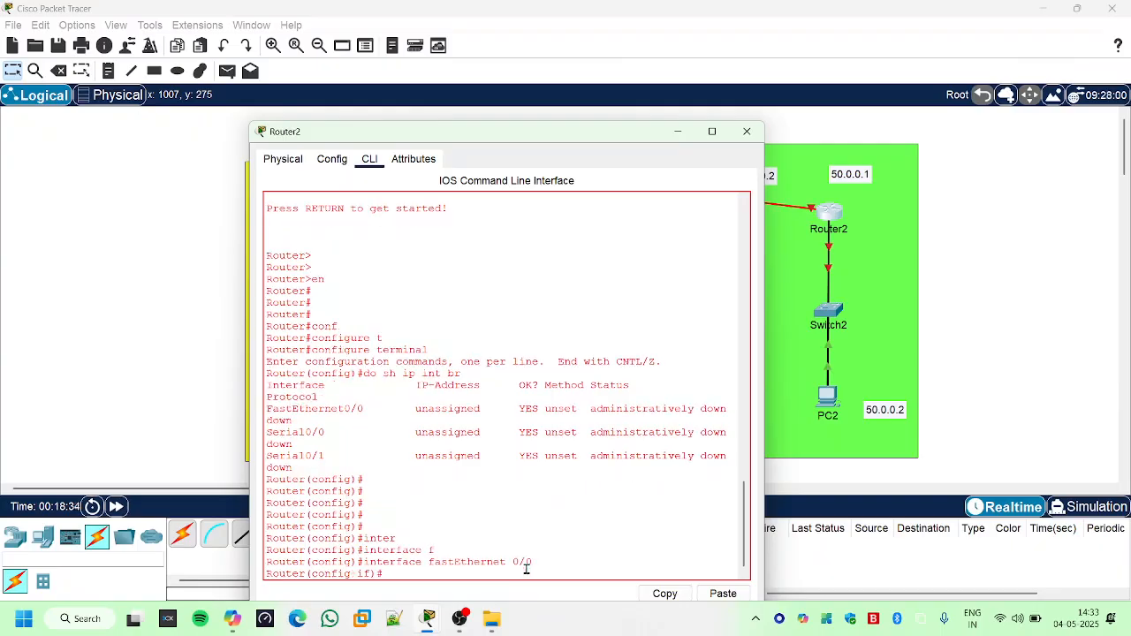
- Assign the address 50.0.0.1 with mask 255.0.0.0 to Router2's FastEthernet 0/0
type("ip add")
key("Tab")
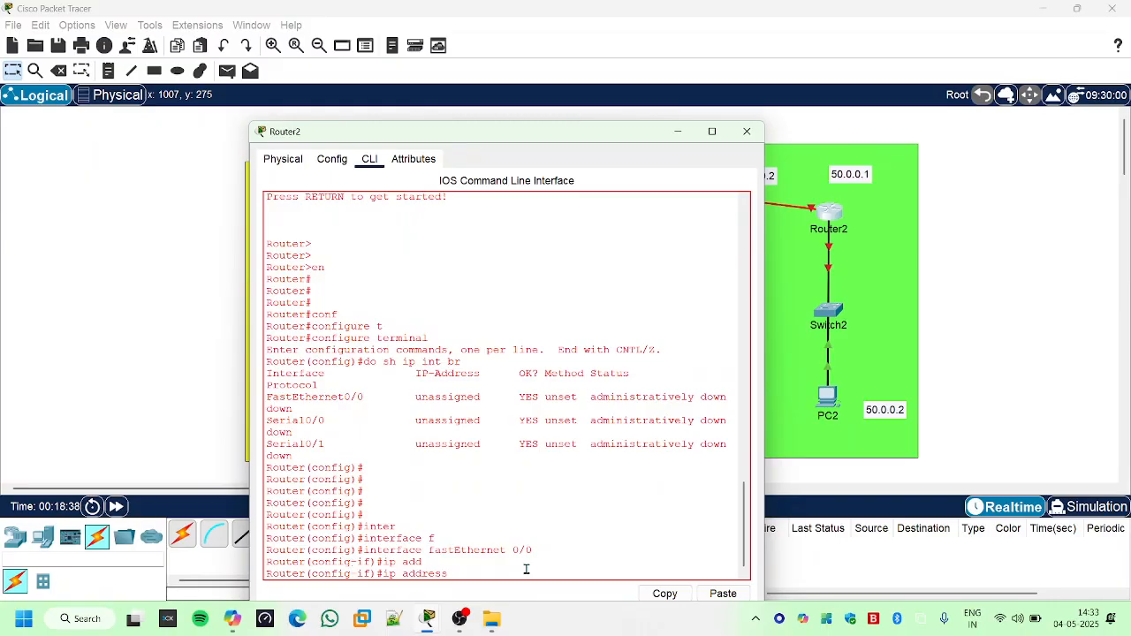
type("50.0.0")
type(".1 255.0.0.0")
key("Return")
key("Return")
key("Return")
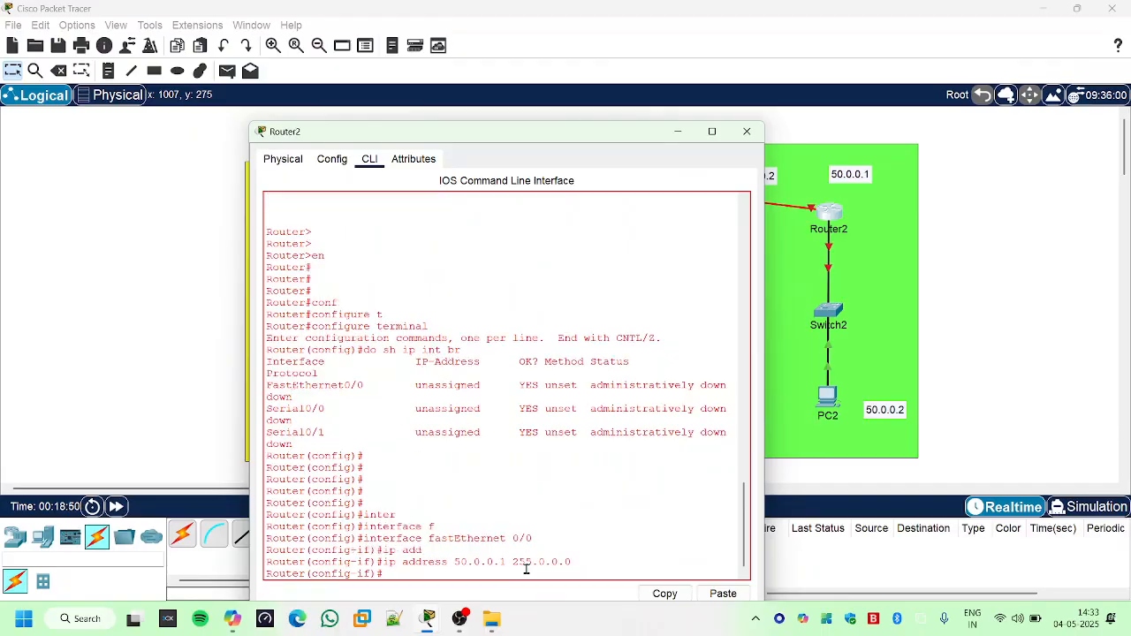
- Enable Router2's FastEthernet 0/0 interface with "no sh"
type("no sh")
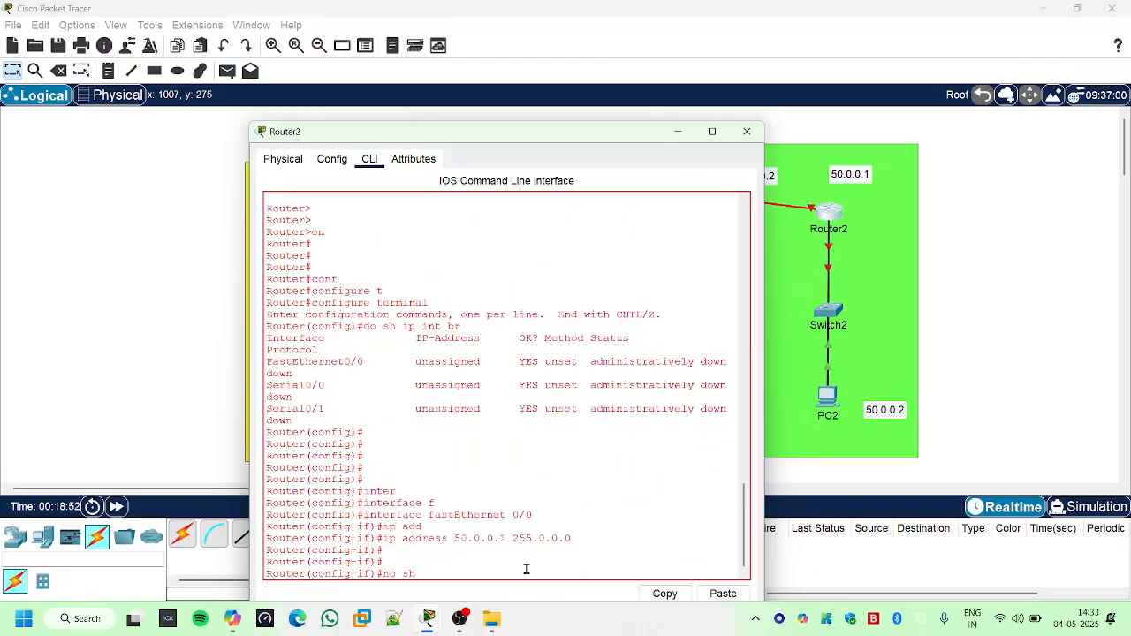
key("Return")
key("Return")
key("Return")
key("Return")
key("Return")
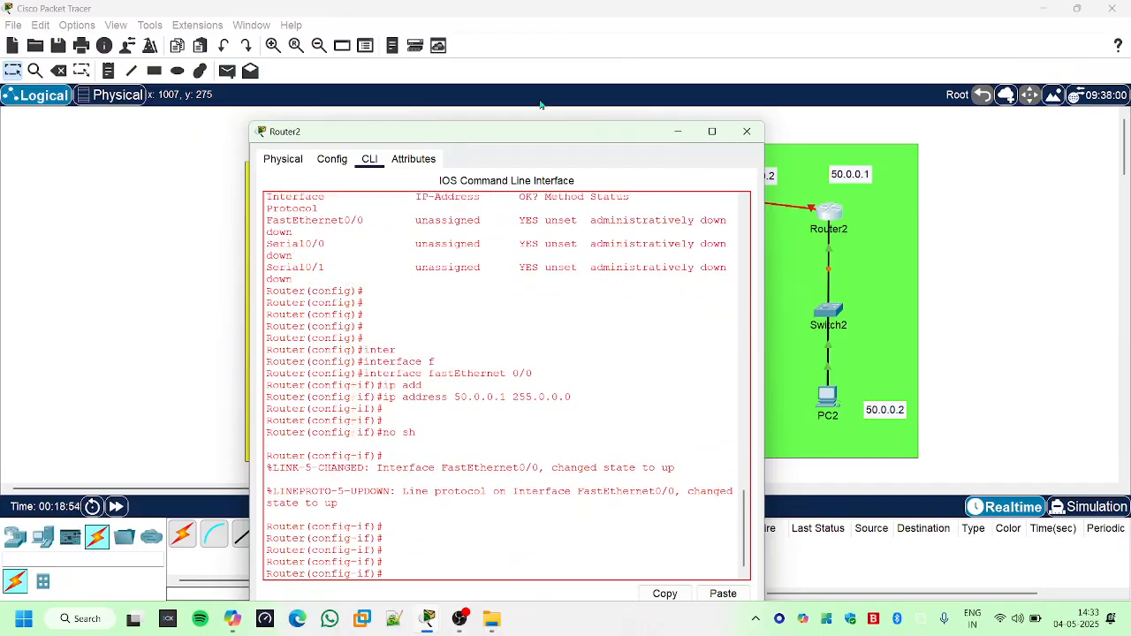
- Move Router2's console clear of the three routers and examine the topology's links and IP labels
left_click_drag(555, 140, 519, 131)
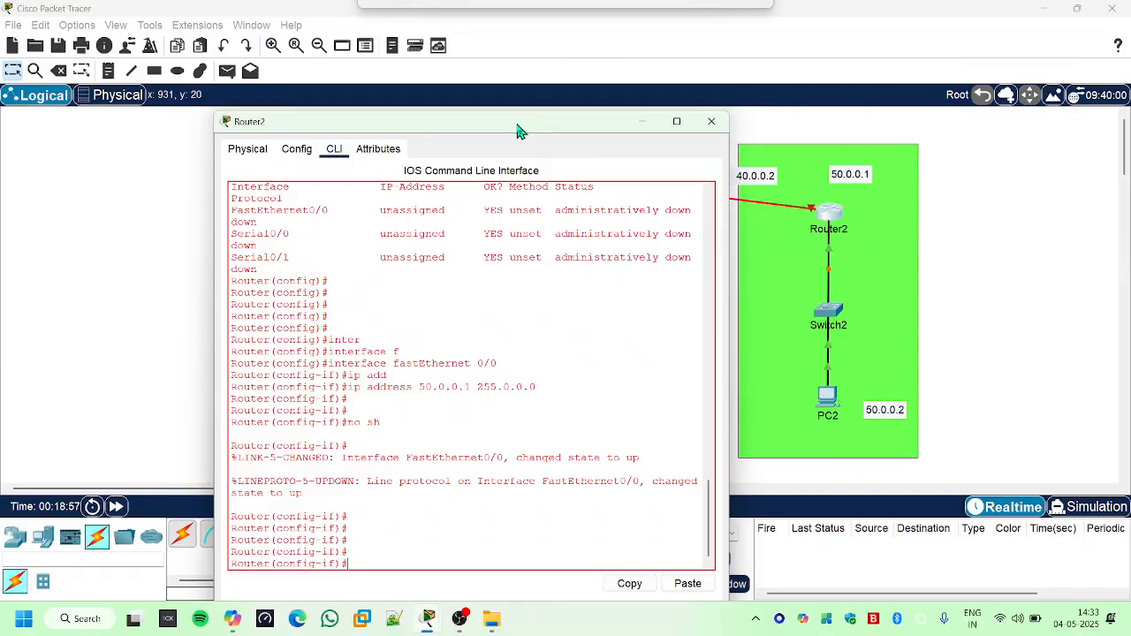
left_click(421, 424)
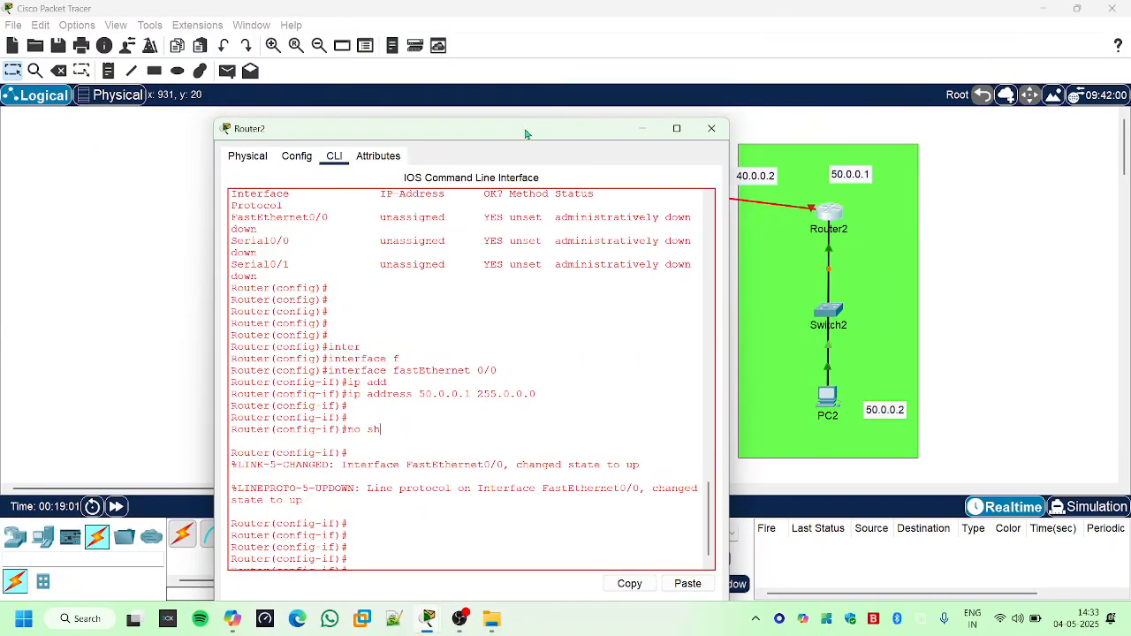
mouse_move(527, 122)
left_mouse_down()
mouse_move(624, 306)
mouse_move(630, 353)
mouse_move(416, 294)
mouse_move(479, 130)
mouse_move(530, 103)
left_mouse_up()
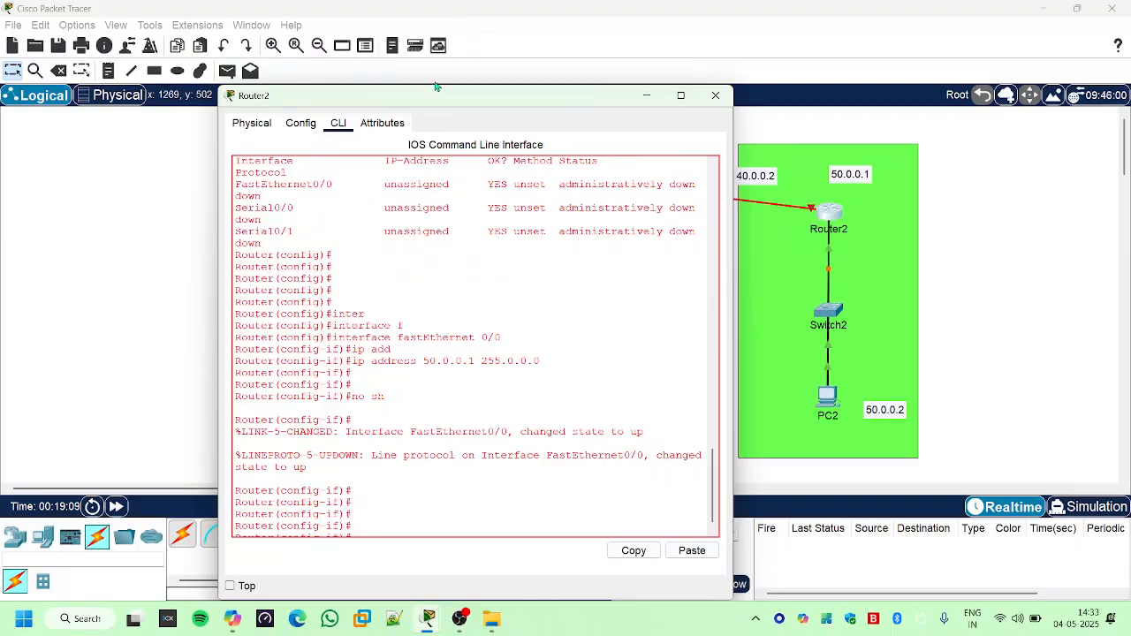
left_click_drag(439, 96, 461, 251)
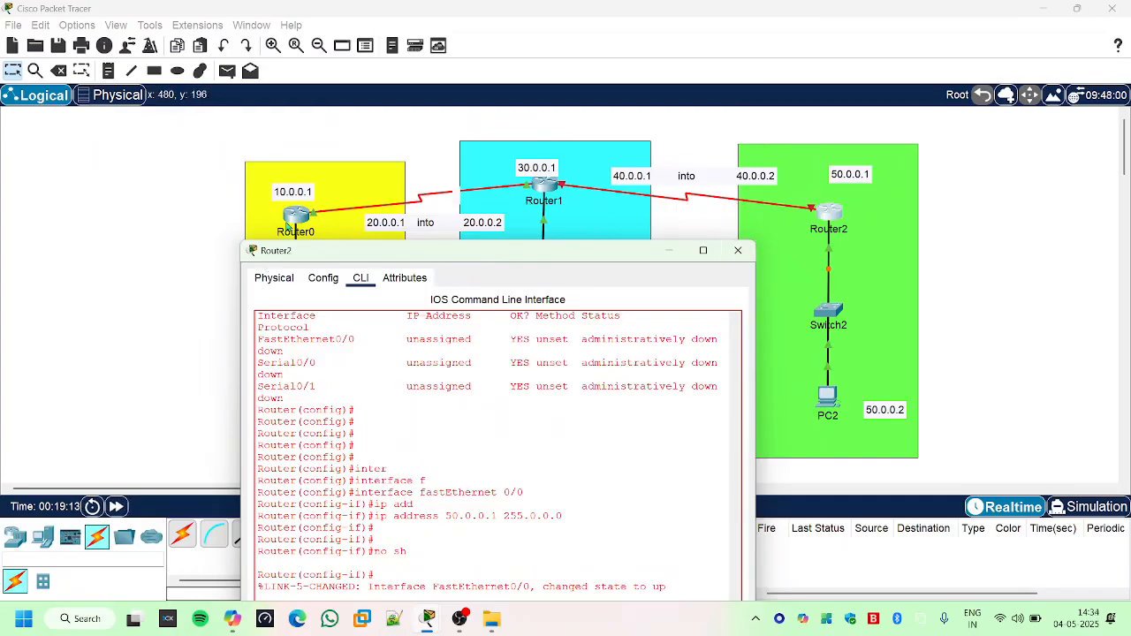
- Leave FastEthernet 0/0 interface configuration on Router2 with "exit", returning to global configuration mode
left_click_drag(513, 255, 603, 99)
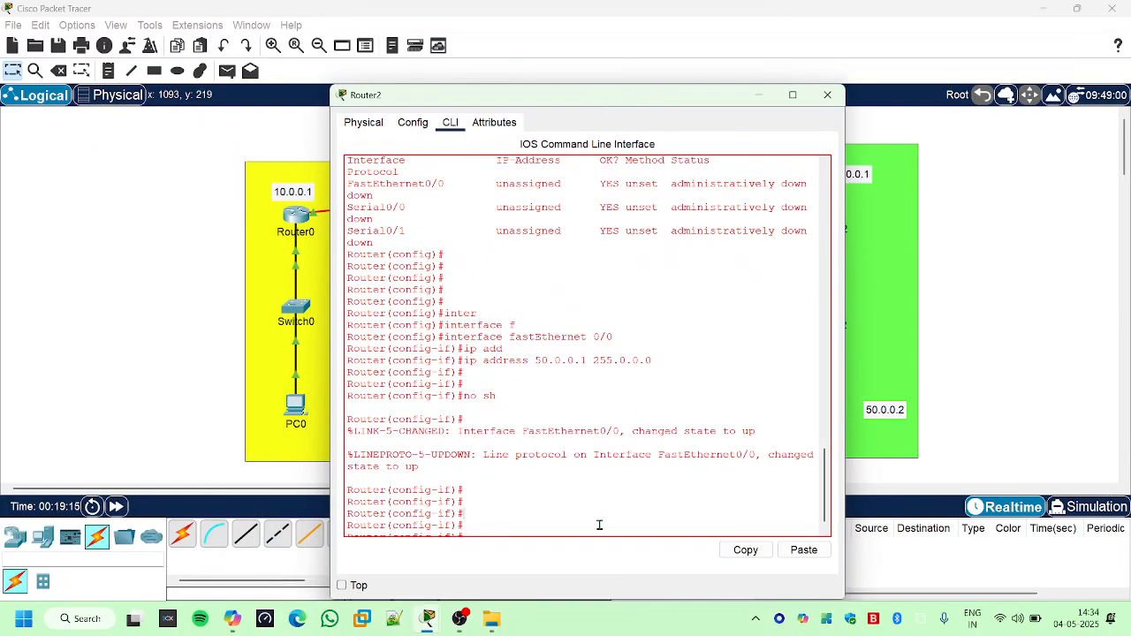
key("Return")
key("Return")
key("Return")
key("Return")
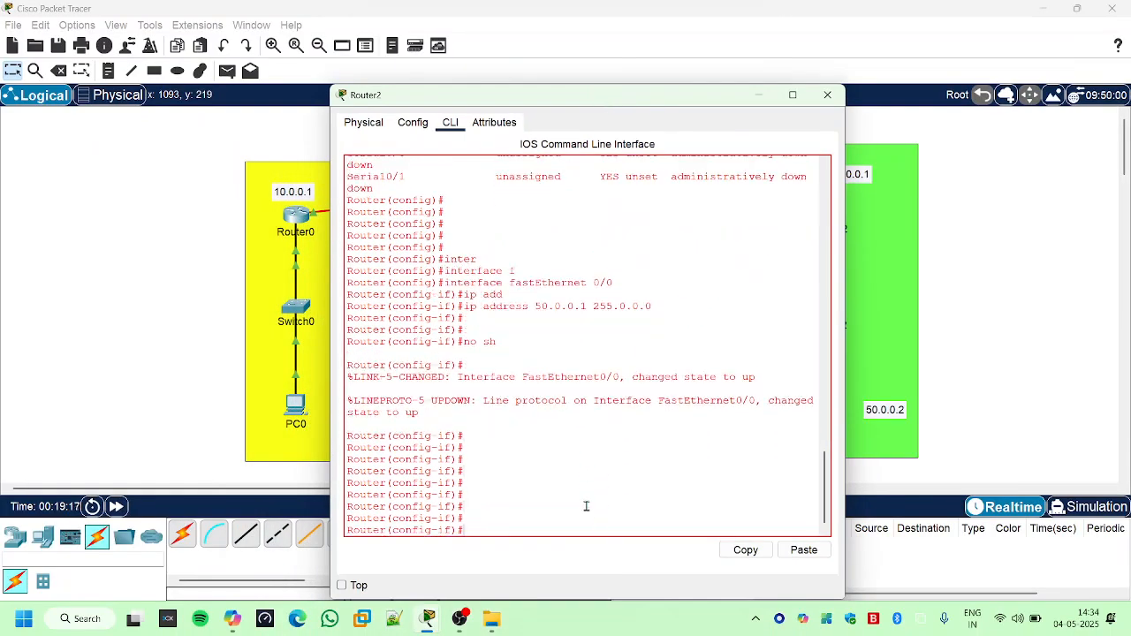
type("ex")
key("Tab")
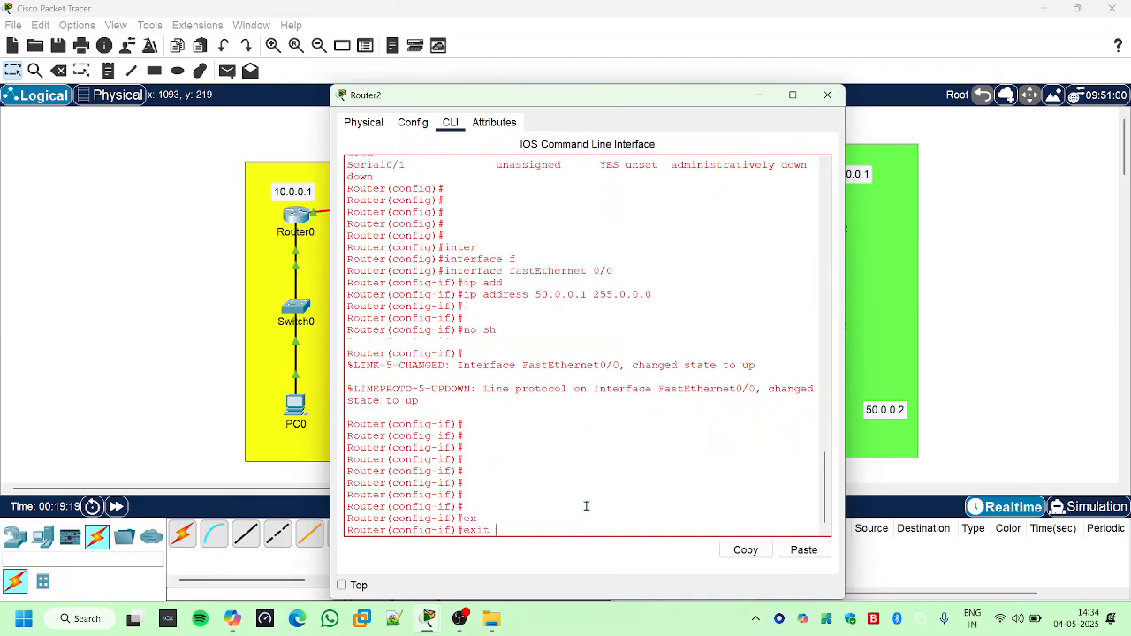
key("Return")
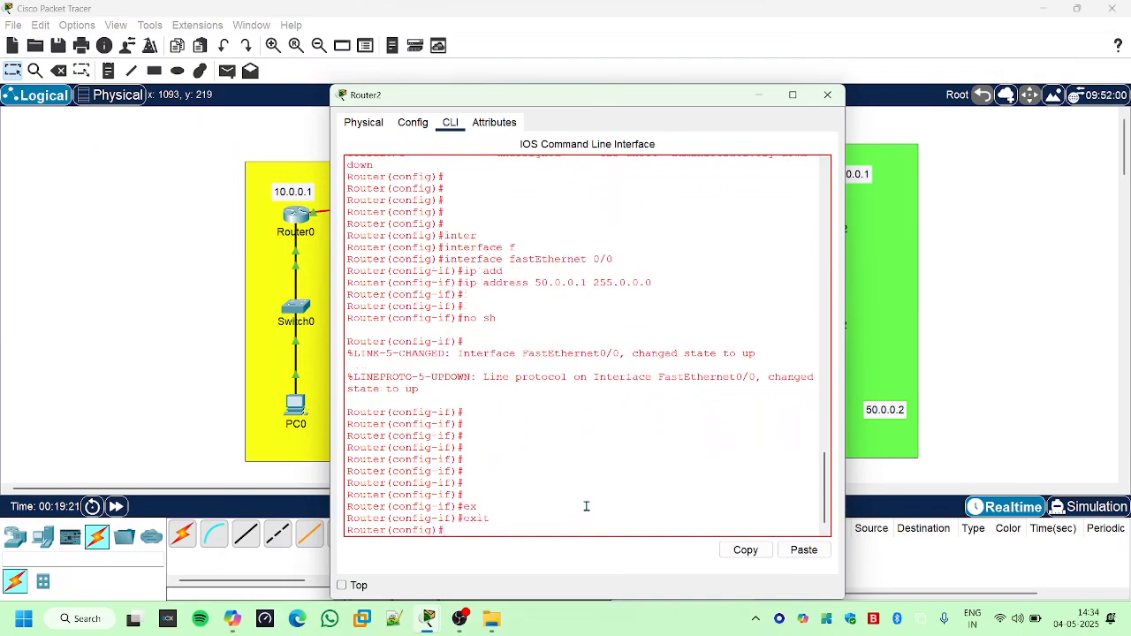
- Enter interface configuration mode for Serial 0/0 on Router2
type("inter")
key("Tab")
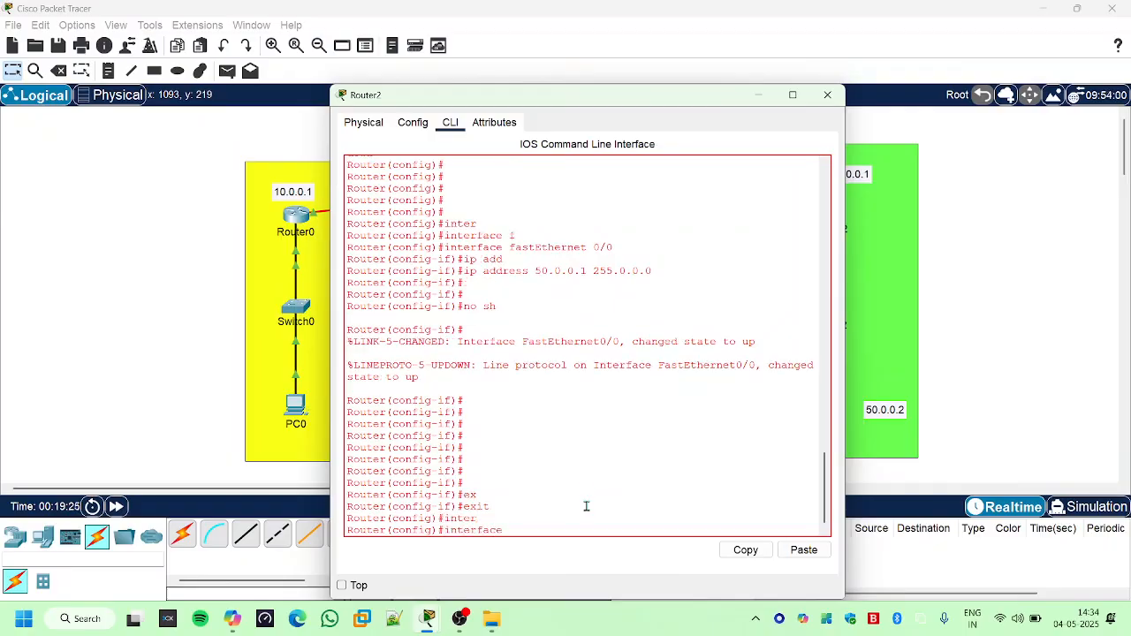
type("s")
key("Tab")
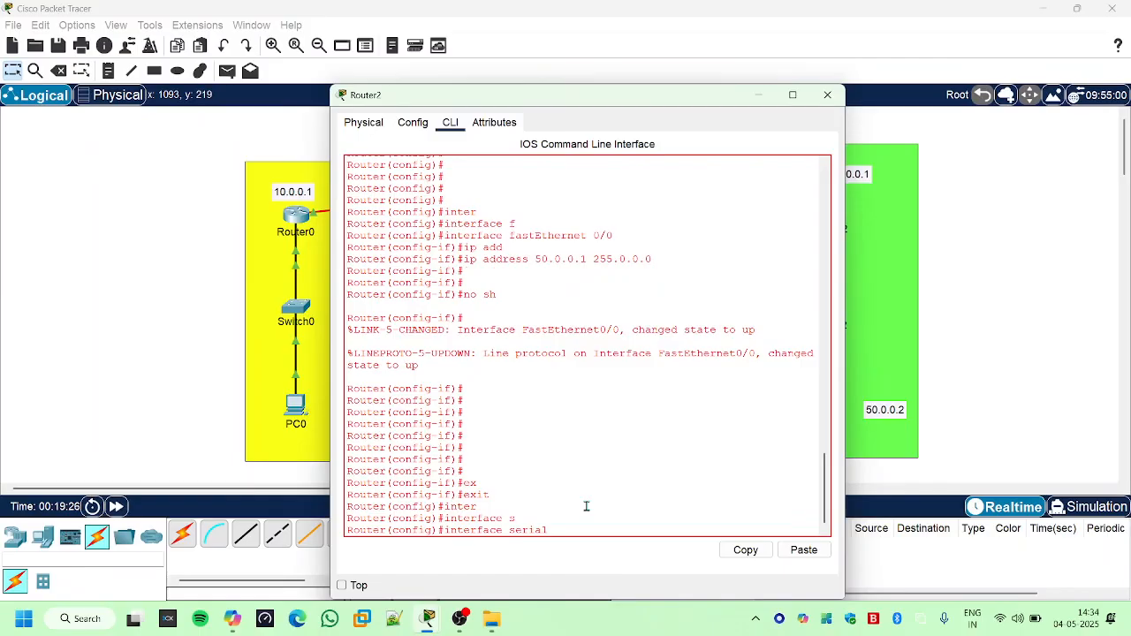
type("0/0")
key("Return")
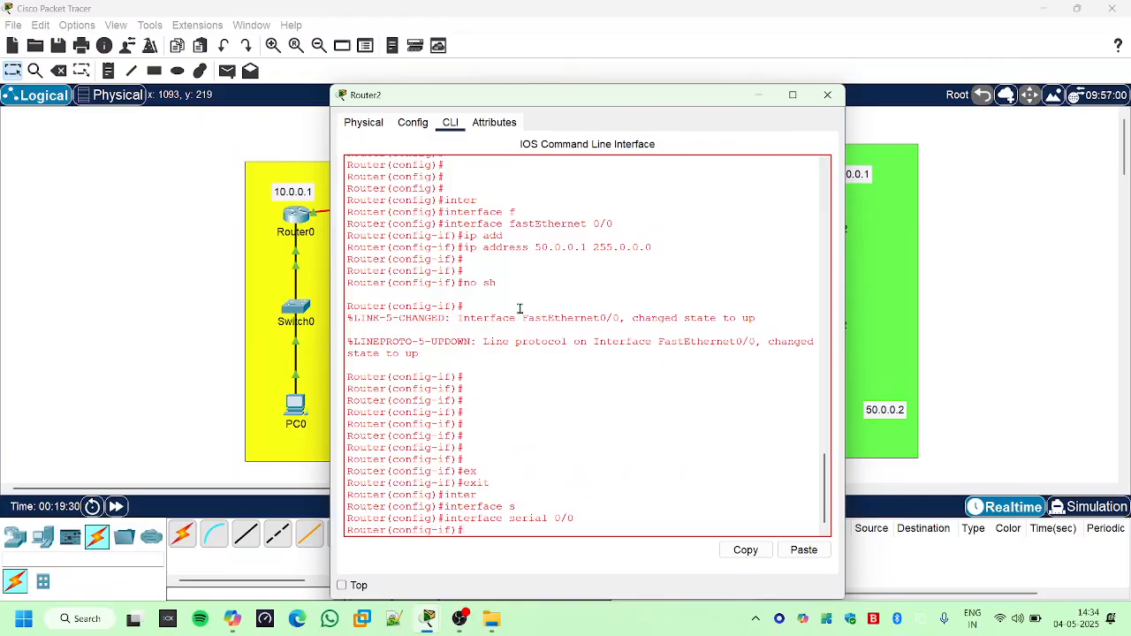
- Check the topology's serial link labels and assign 40.0.0.2 with mask 255.0.0.0 to Router2's Serial 0/0
left_click_drag(581, 106, 546, 292)
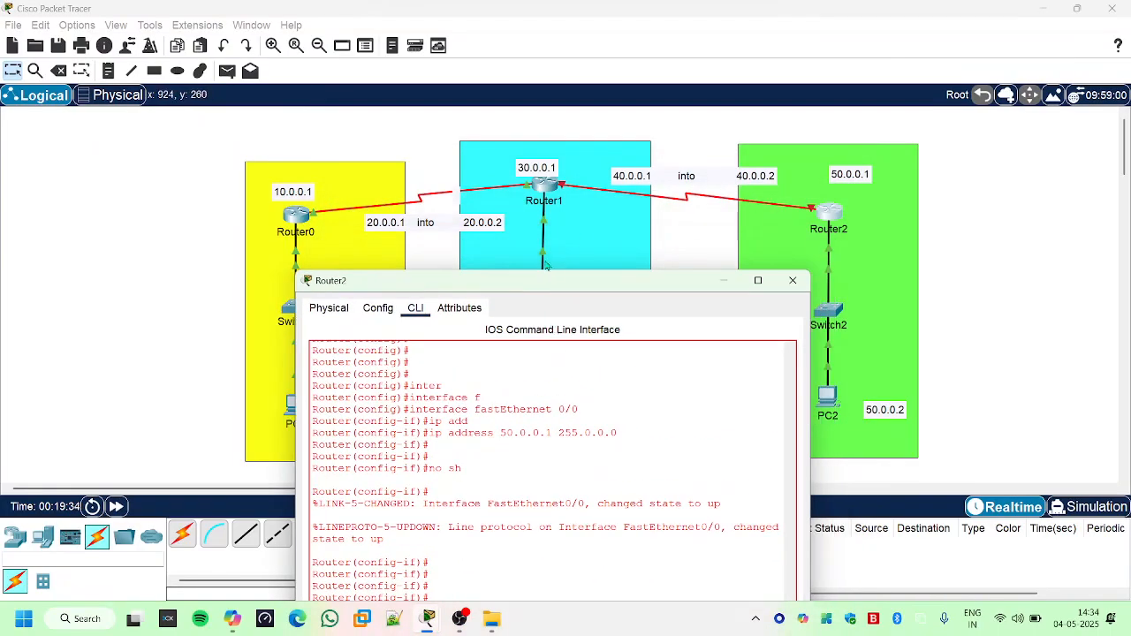
left_click_drag(561, 285, 614, 52)
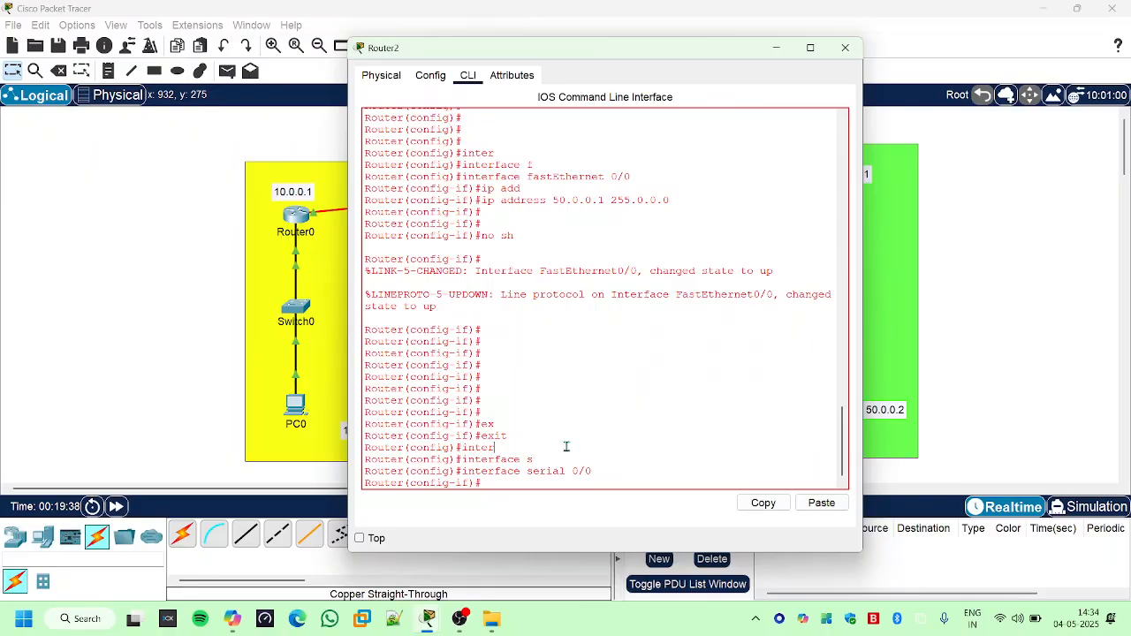
type("ip add")
key("Tab")
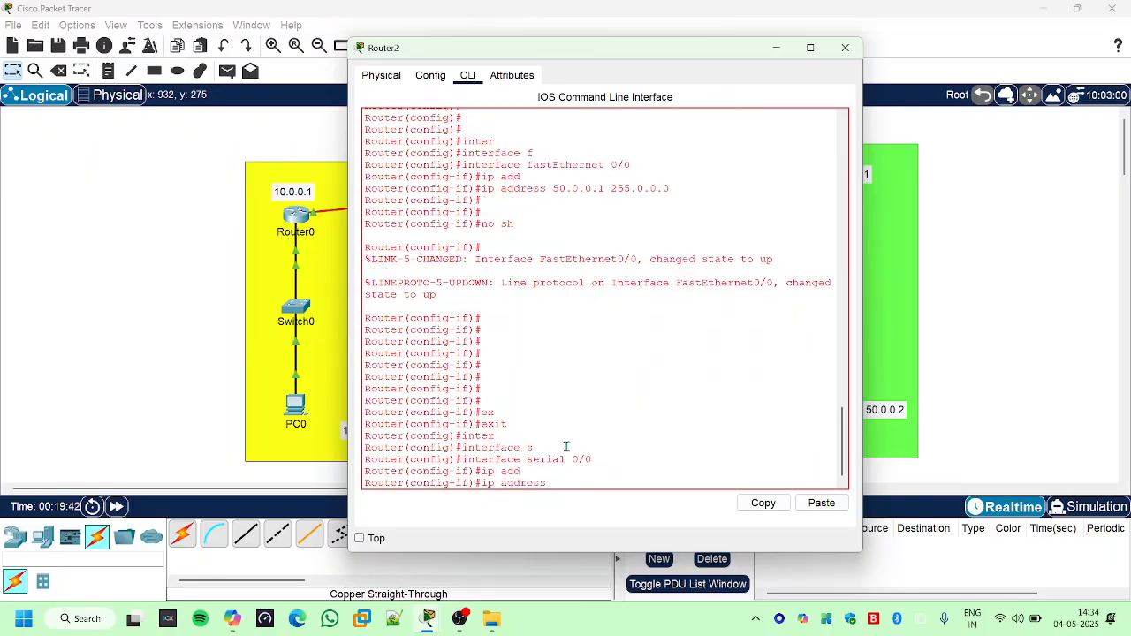
type("40.0.0.")
type("5")
type("2")
type(" 255.0.0.")
key("Return")
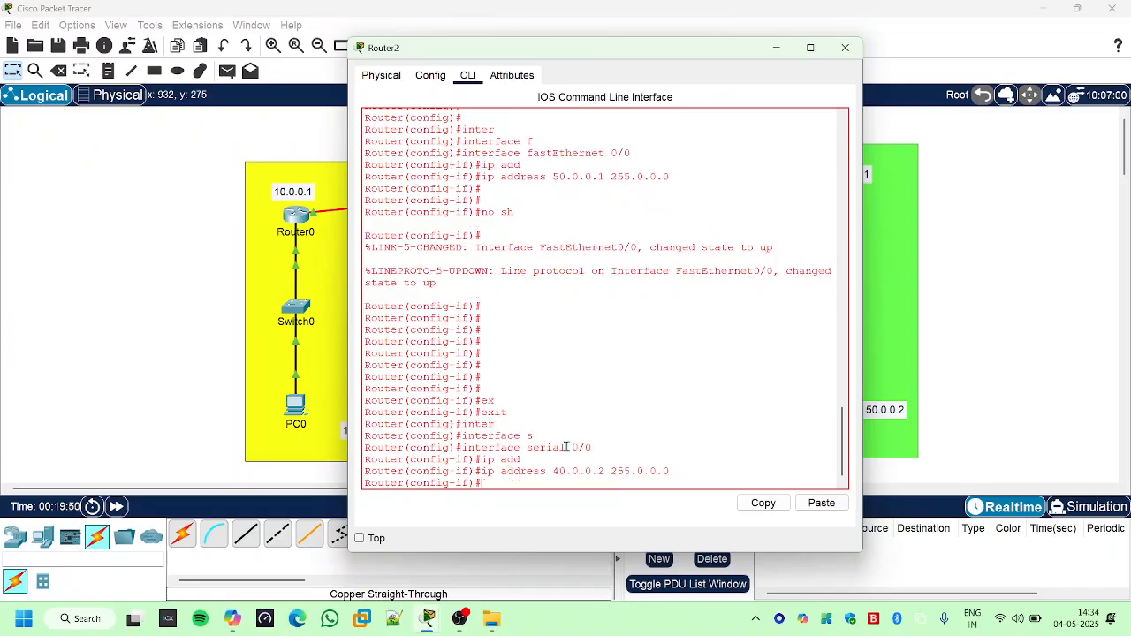
- Try to set a clock rate of 9600 on Router2's Serial 0/0 interface
type("cl")
key("Tab")
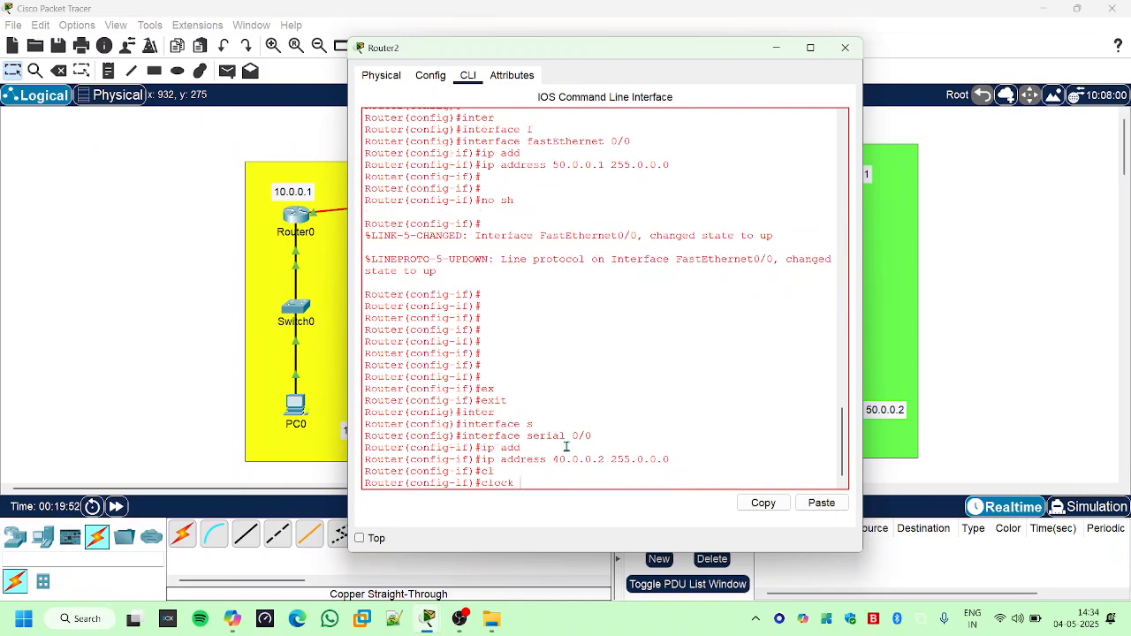
type("r")
key("Tab")
type("96")
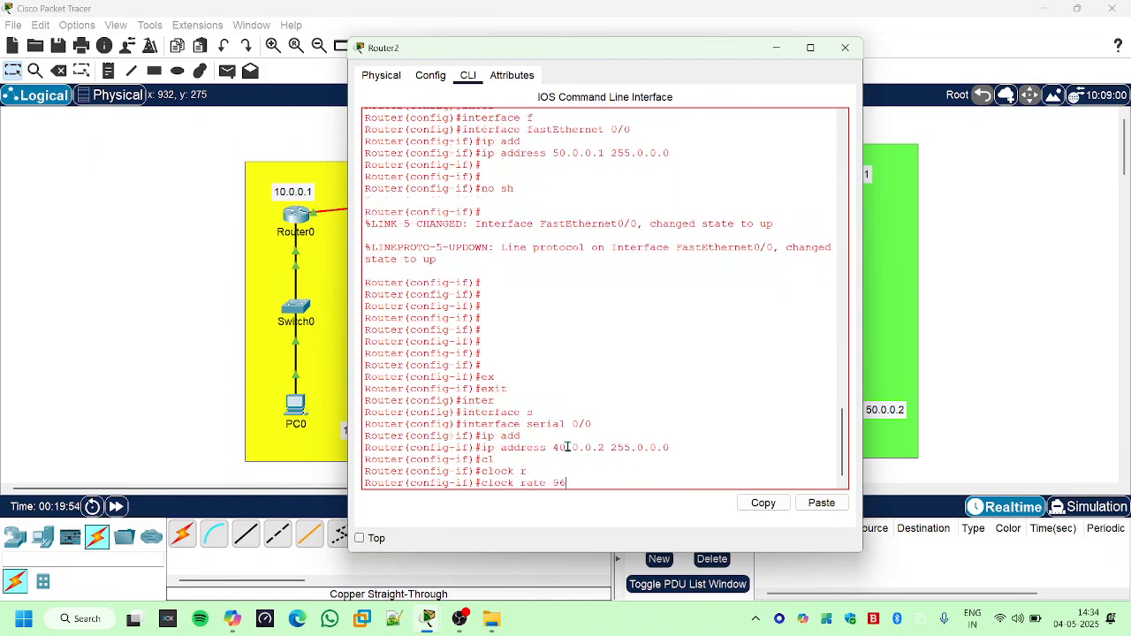
type("00")
key("Return")
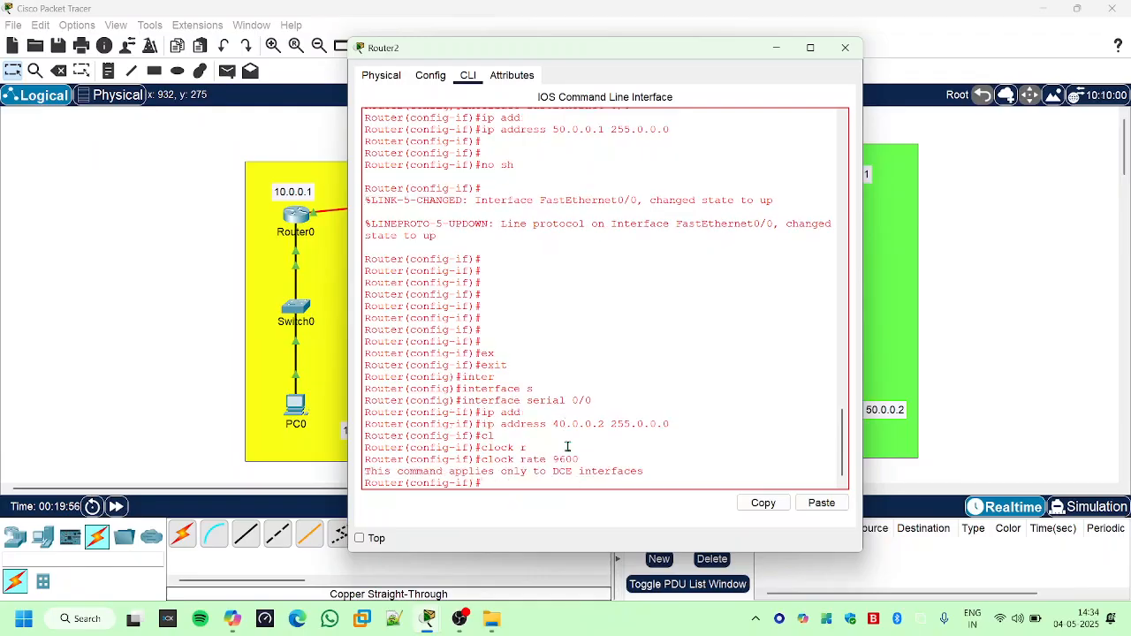
- Enable Router2's Serial 0/0 interface with "no sh"
type("no sh")
key("Return")
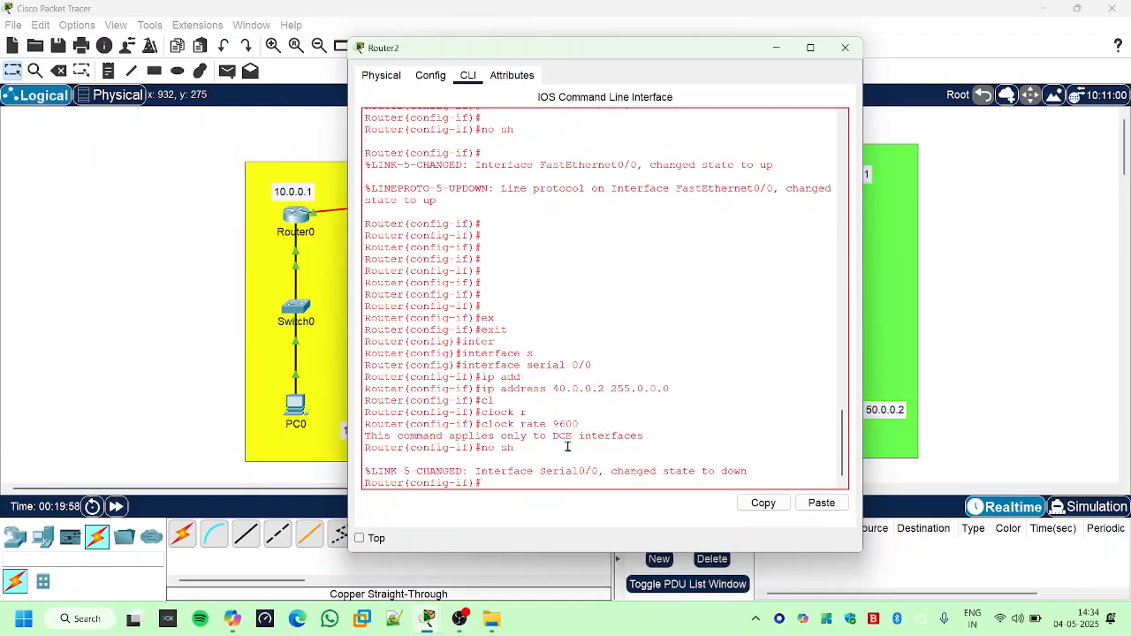
key("Return")
key("Return")
key("Return")
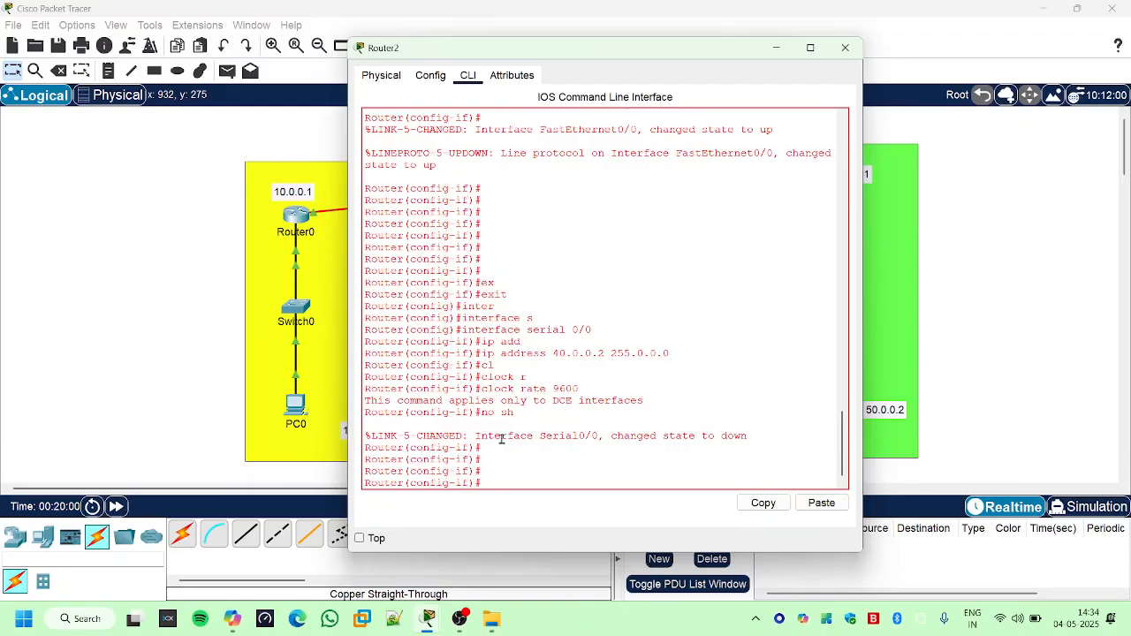
- Examine the Serial0/0 link state message in Router2's console
left_click_drag(501, 437, 720, 439)
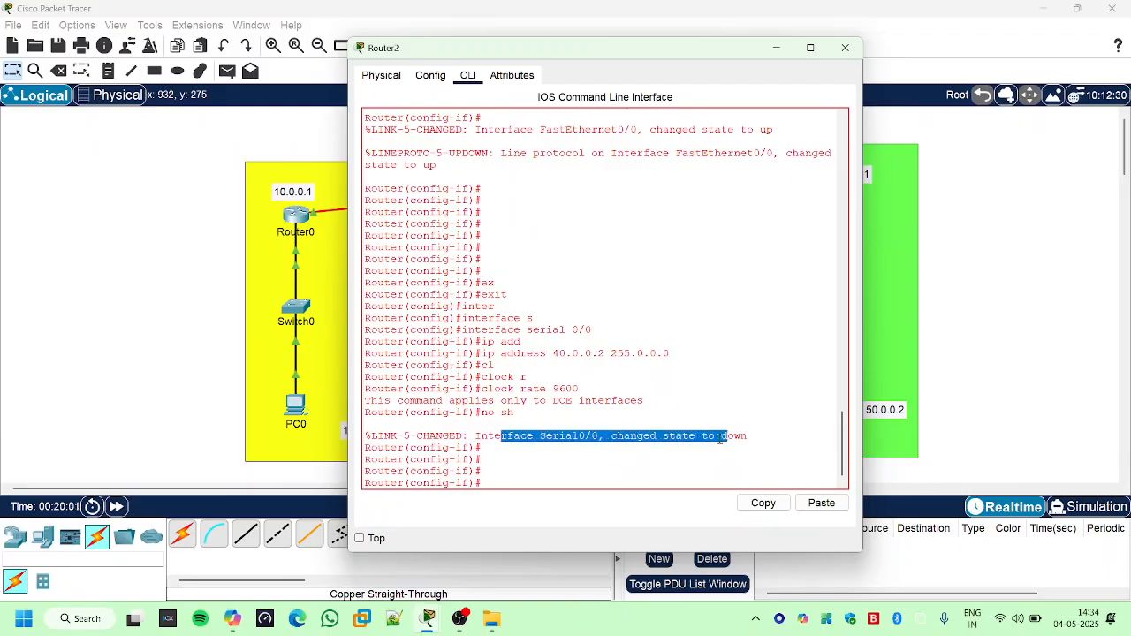
left_click(562, 453)
left_click_drag(534, 437, 720, 434)
left_click_drag(745, 434, 753, 434)
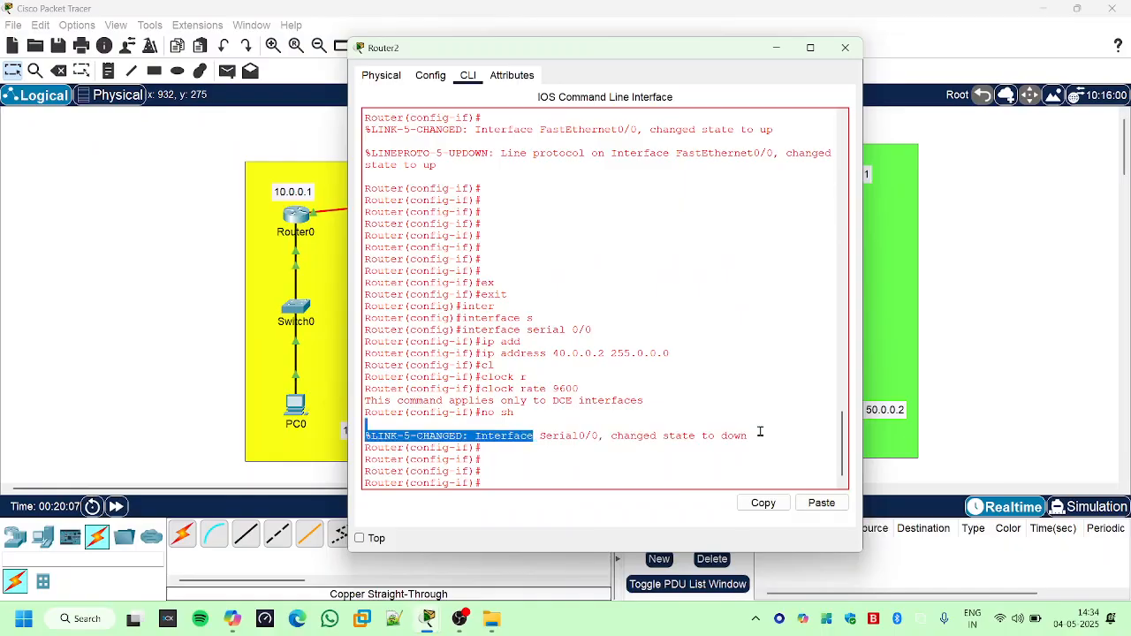
left_click(665, 383)
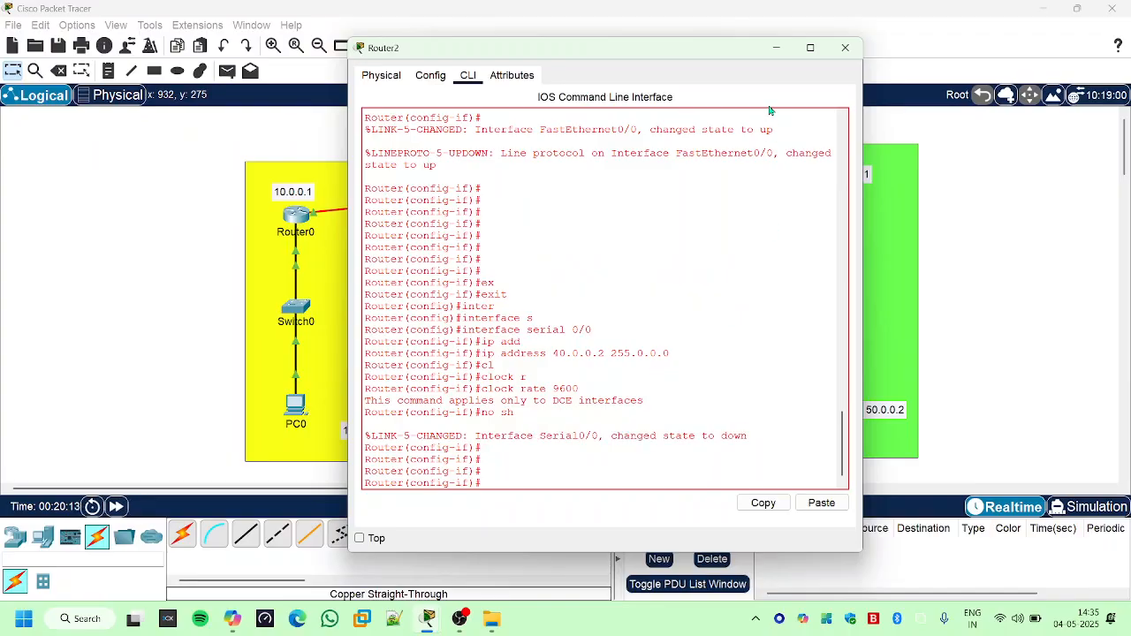
left_click_drag(706, 62, 802, 157)
key("Return")
key("Return")
key("Return")
key("Return")
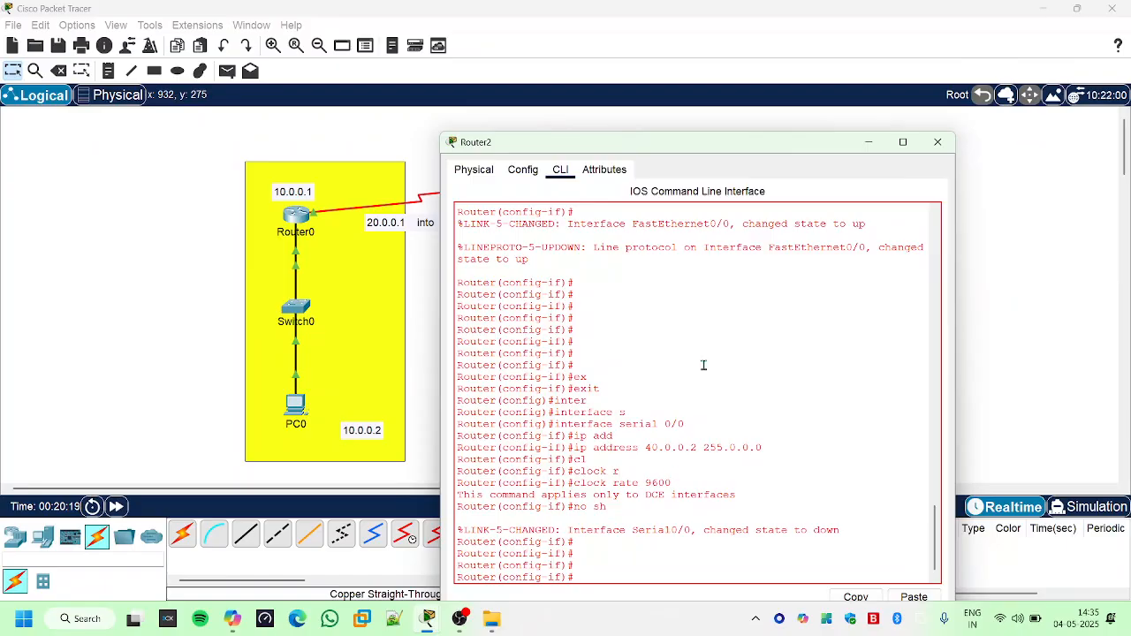
left_click_drag(713, 157, 713, 50)
key("Return")
key("Return")
key("Return")
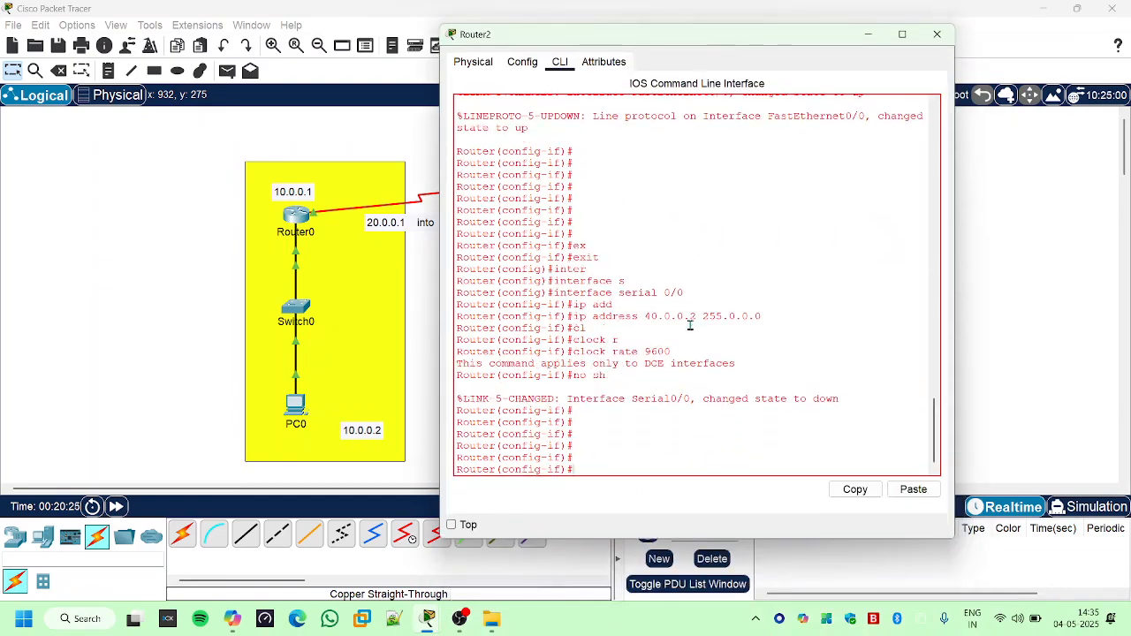
- Leave Serial 0/0 interface configuration on Router2 with "exit"
type("exit")
key("Return")
key("Return")
key("Return")
key("Return")
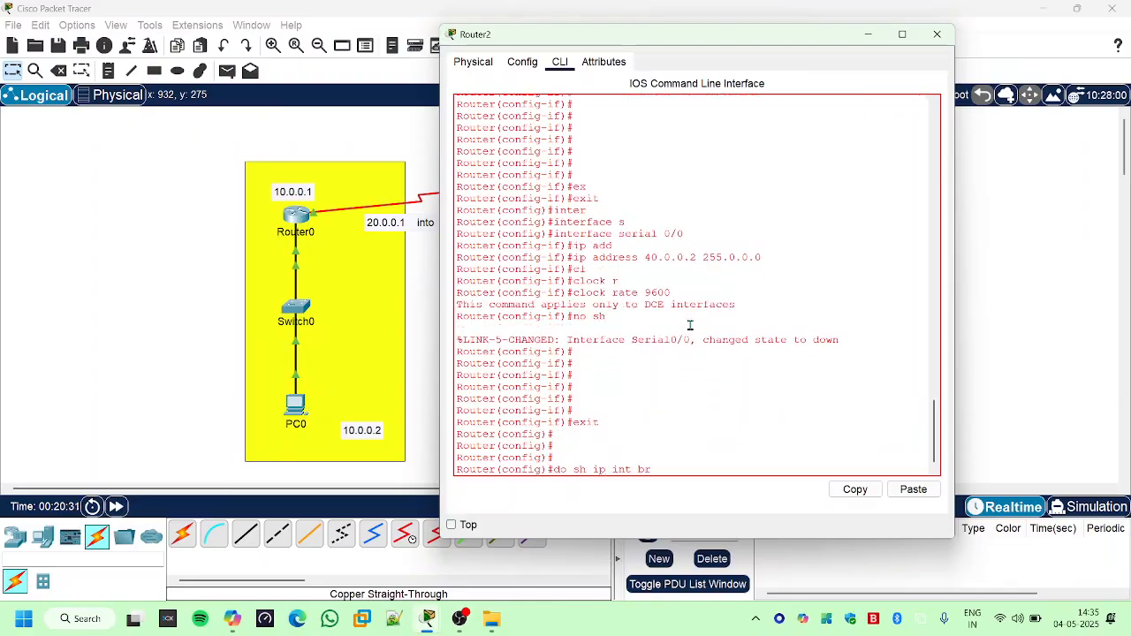
- List Router2's interfaces with "do sh ip int br" and check the Serial0/0 address and status
type("do sh ip int br")
key("Return")
key("Return")
key("Return")
key("Return")
key("Return")
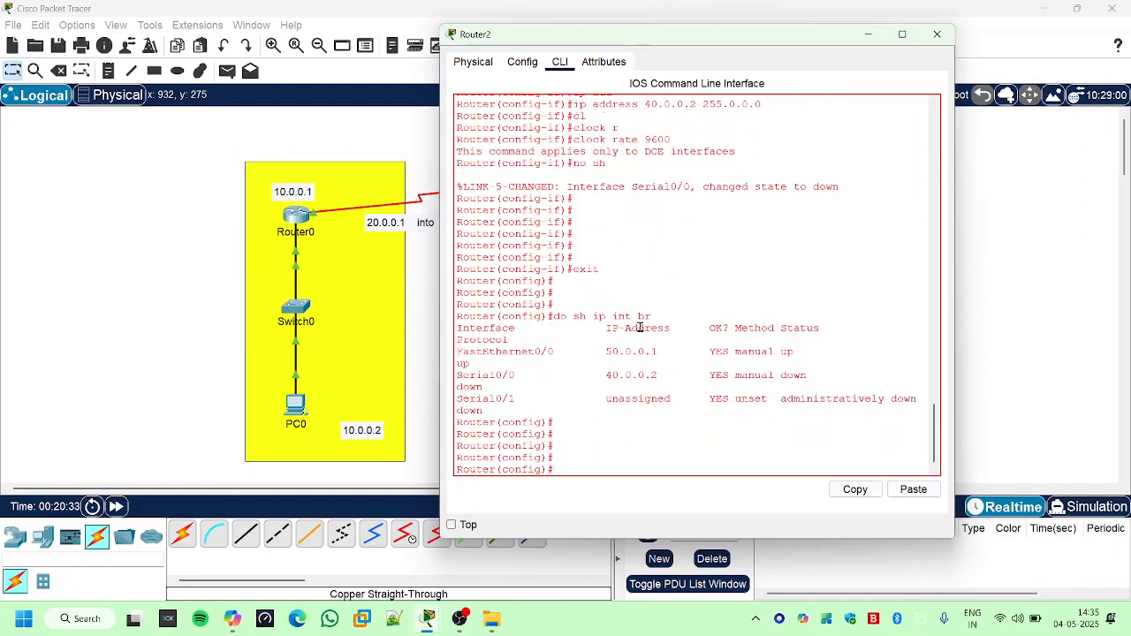
left_click_drag(605, 381, 809, 373)
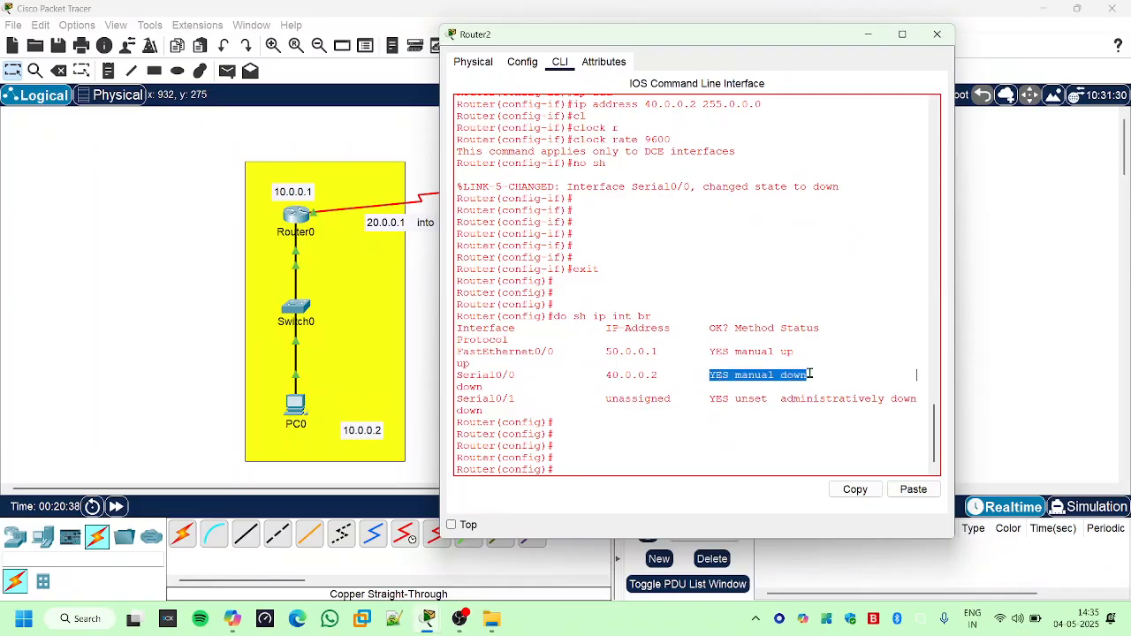
left_click(700, 365)
- Minimize Router2's console, open Router1's command line and leave configuration mode for the privileged prompt
left_click(868, 34)
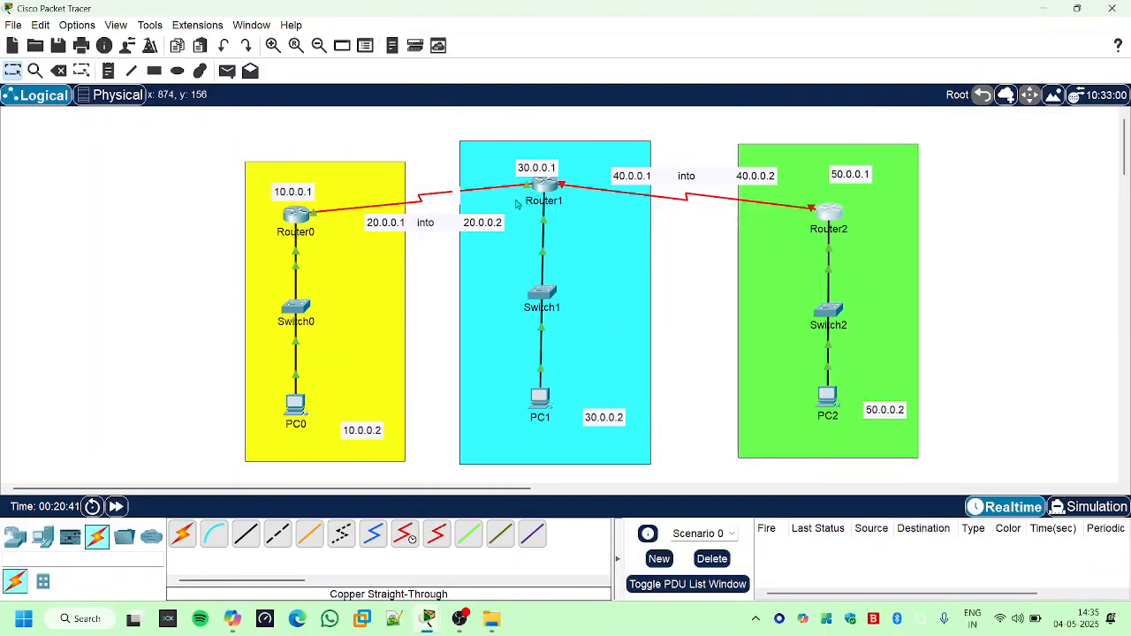
left_click(552, 187)
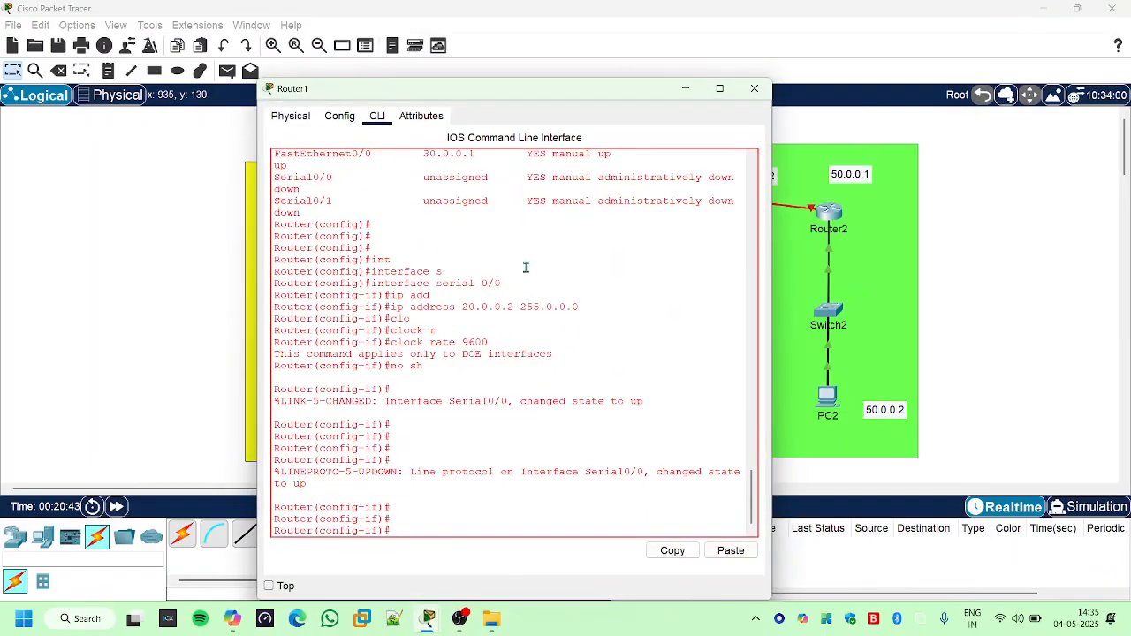
key("Return")
key("ctrl+z")
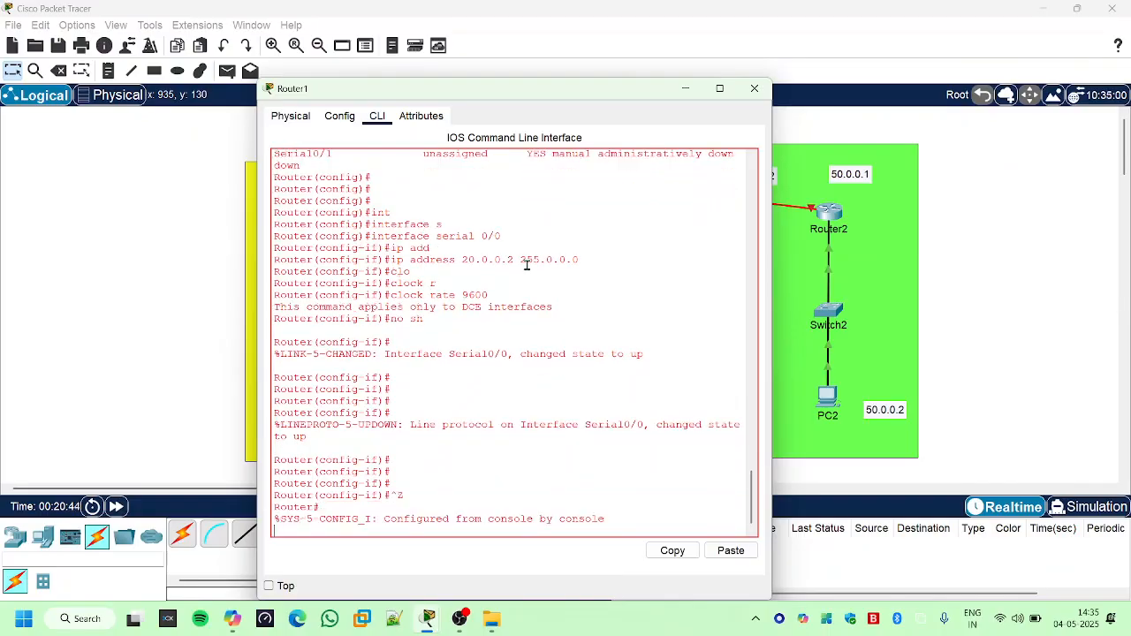
key("Return")
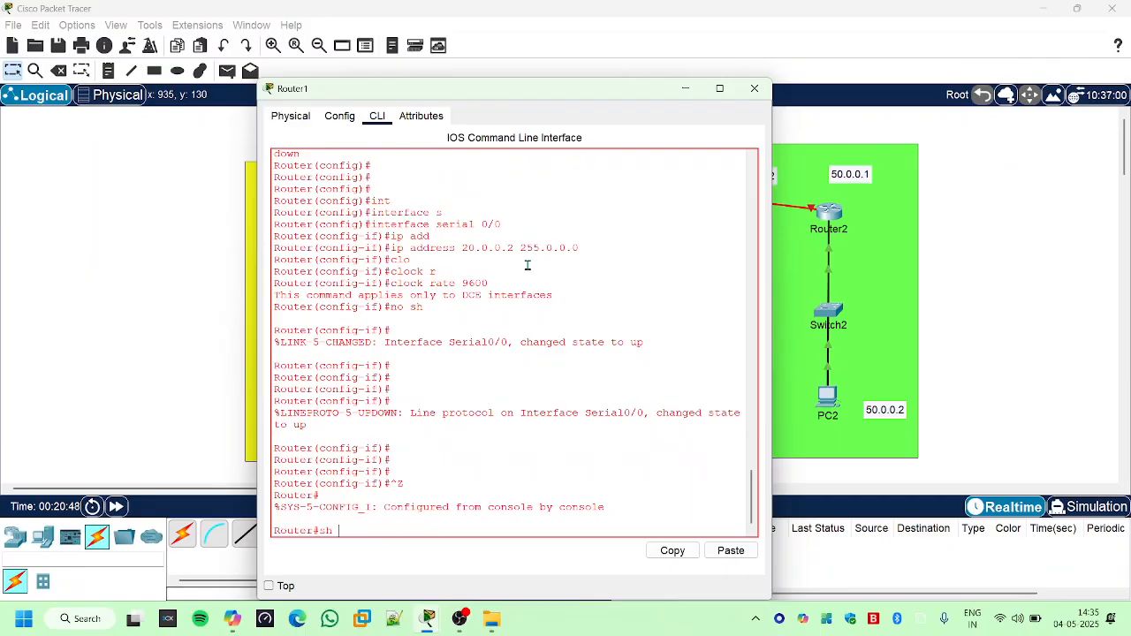
- List Router1's interface addresses and status with "sh ip int br"
type("sh ip int br")
key("Return")
key("Return")
key("Return")
key("Return")
key("Return")
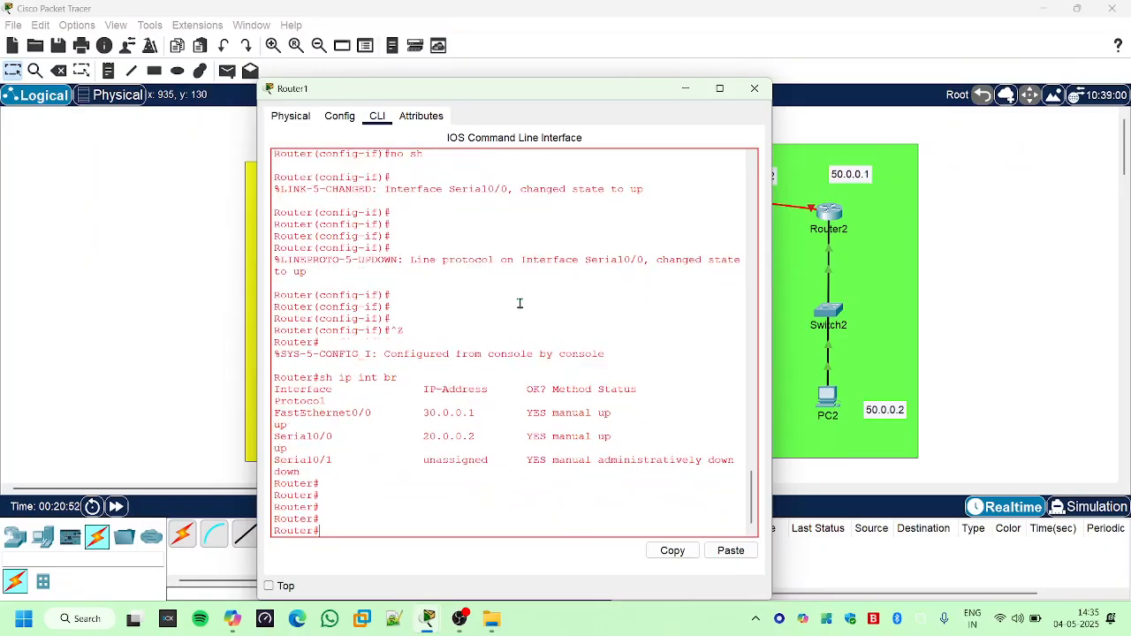
- Examine the FastEthernet0/0, Serial0/0 and Serial0/1 entries in Router1's interface list and compare them with the topology's IP labels
left_click_drag(416, 437, 474, 437)
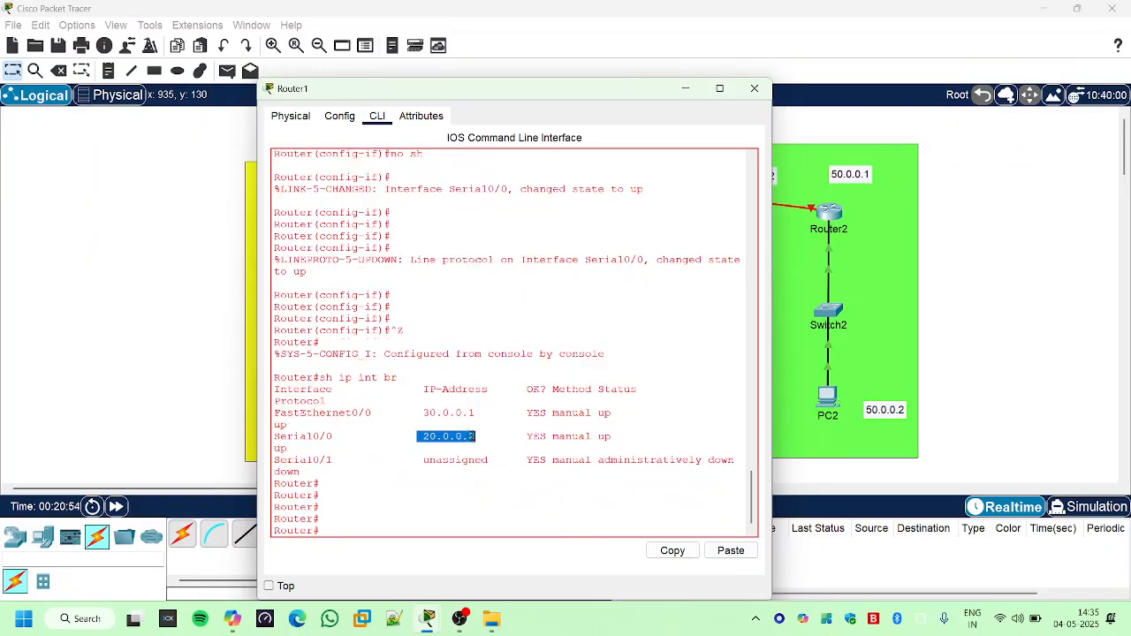
left_click_drag(542, 96, 617, 136)
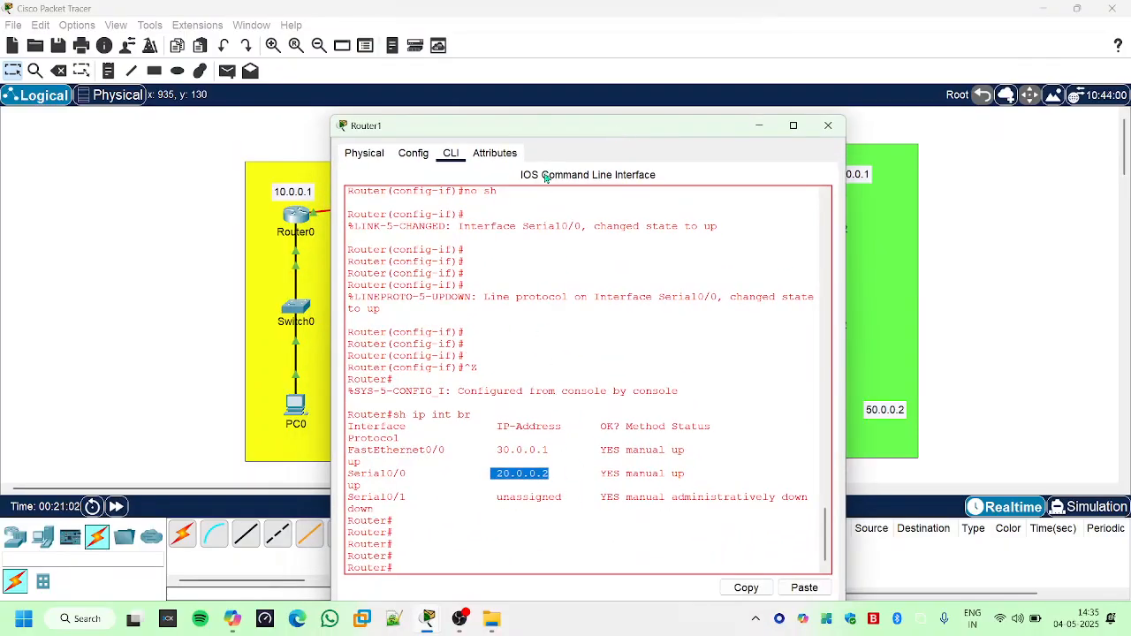
left_click_drag(497, 452, 544, 451)
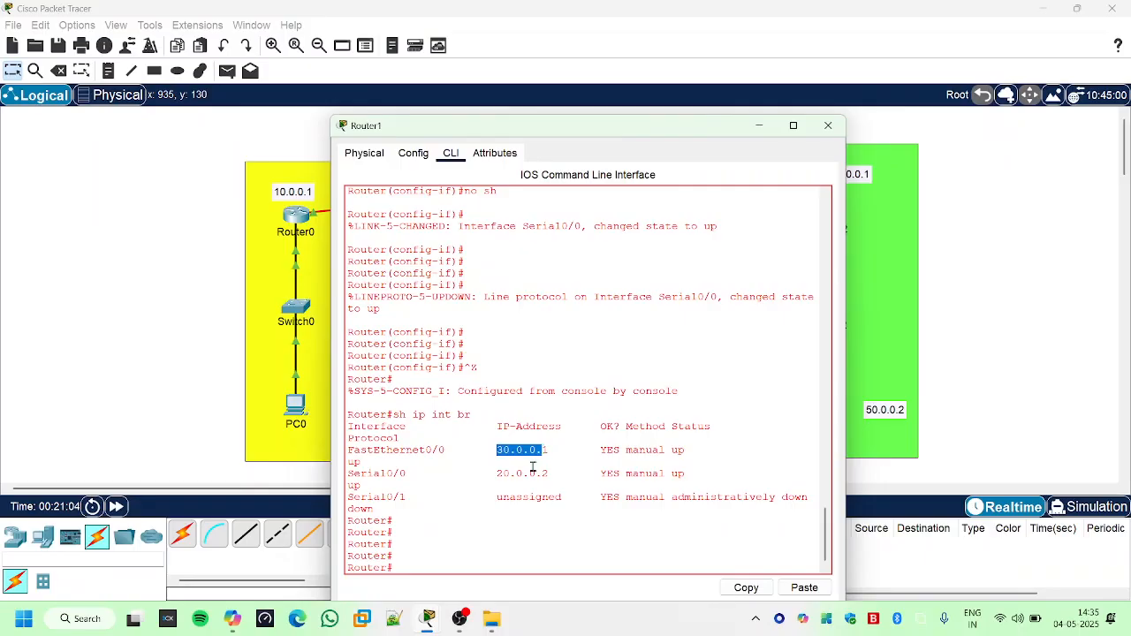
left_click(491, 477)
left_click_drag(492, 477, 557, 479)
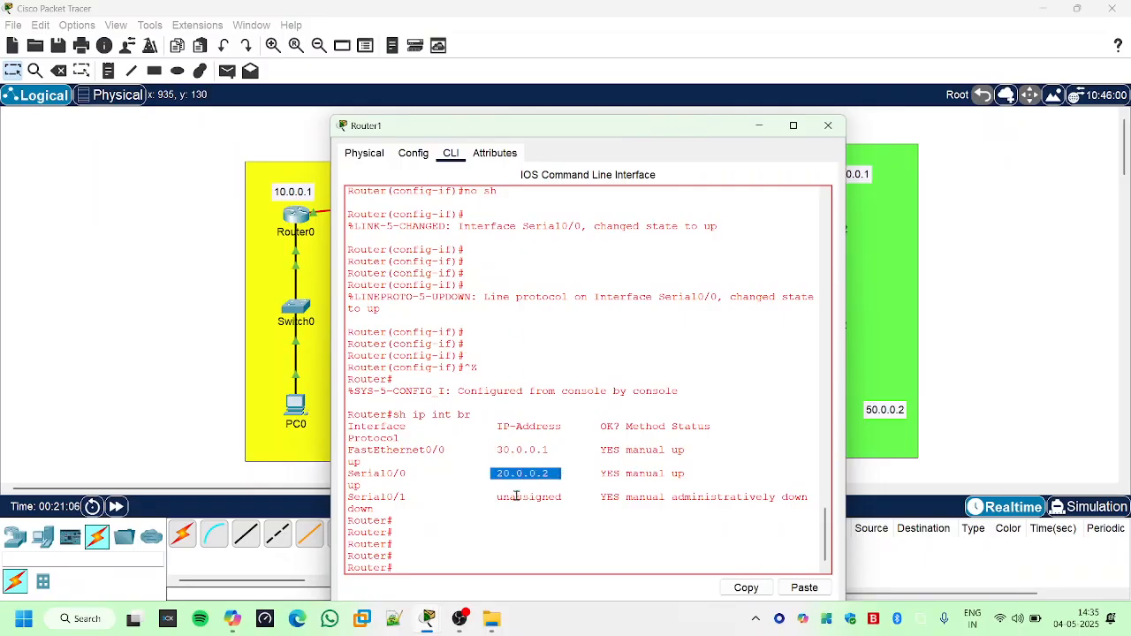
left_click_drag(355, 497, 406, 497)
left_click_drag(559, 126, 552, 309)
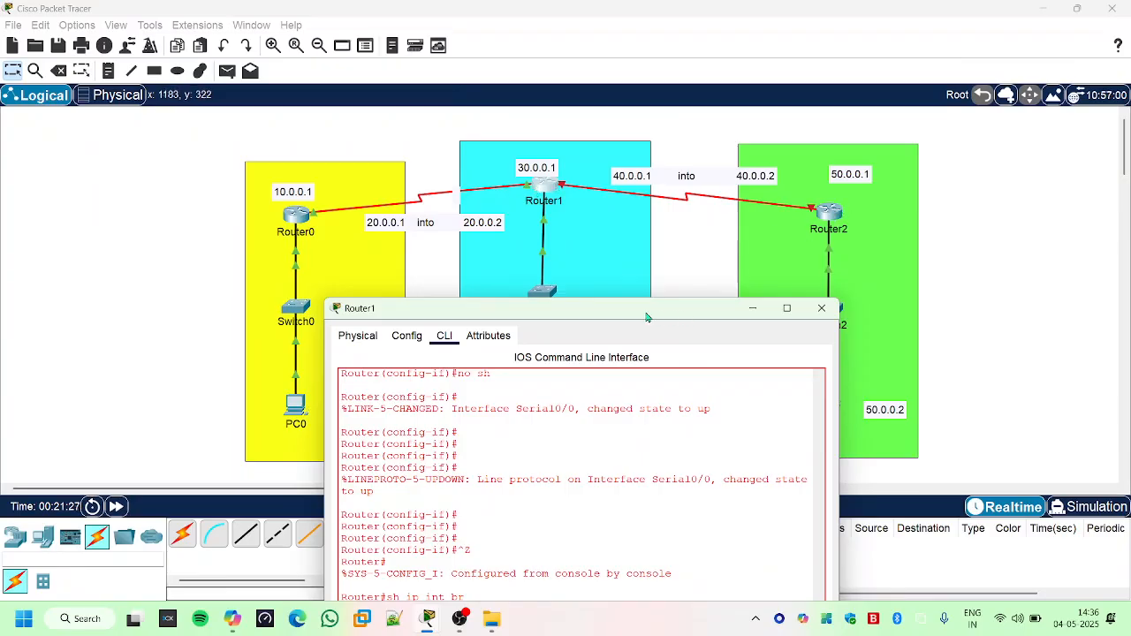
left_click_drag(562, 311, 576, 131)
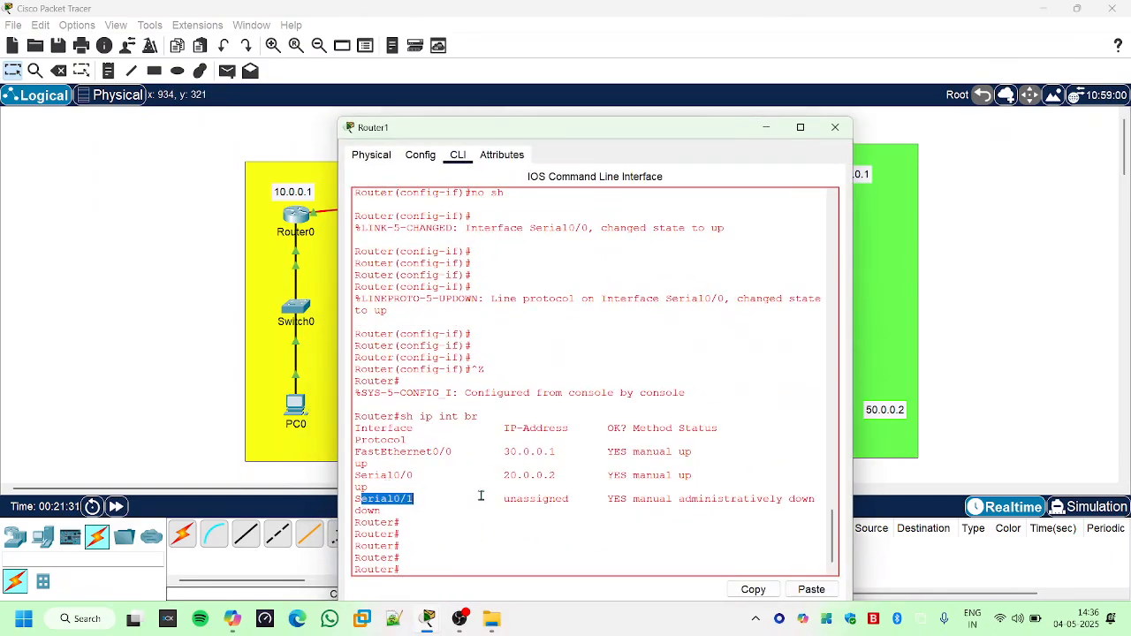
- Check the IP address entry of Router1's Serial0/1 and enter global configuration mode with "configure terminal"
left_click_drag(502, 498, 584, 499)
left_click(566, 528)
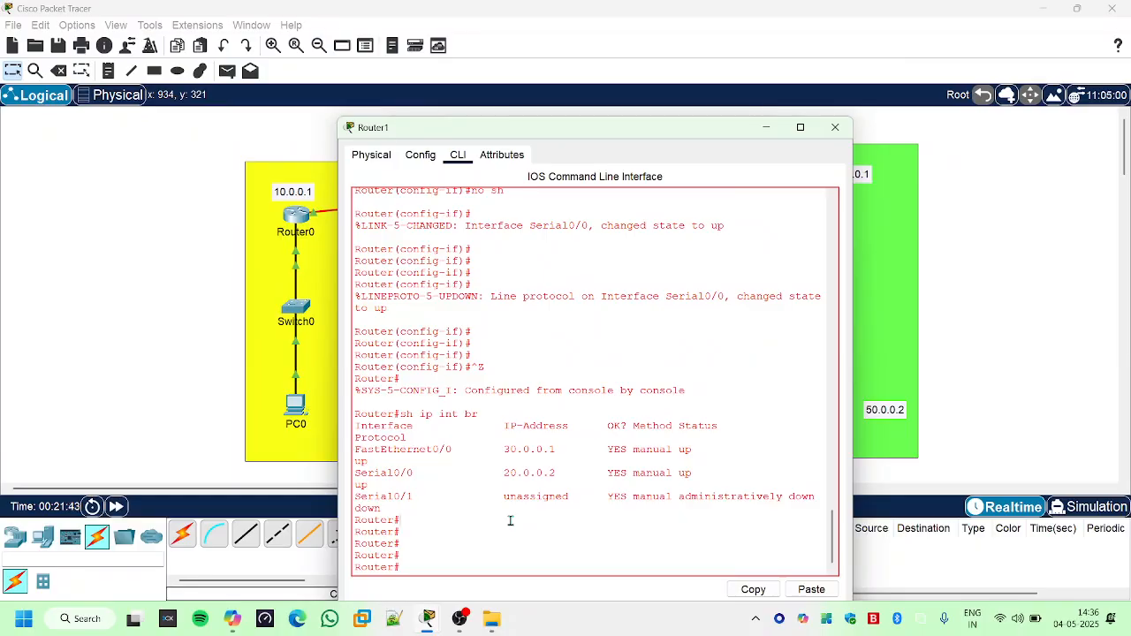
key("Tab")
type("o")
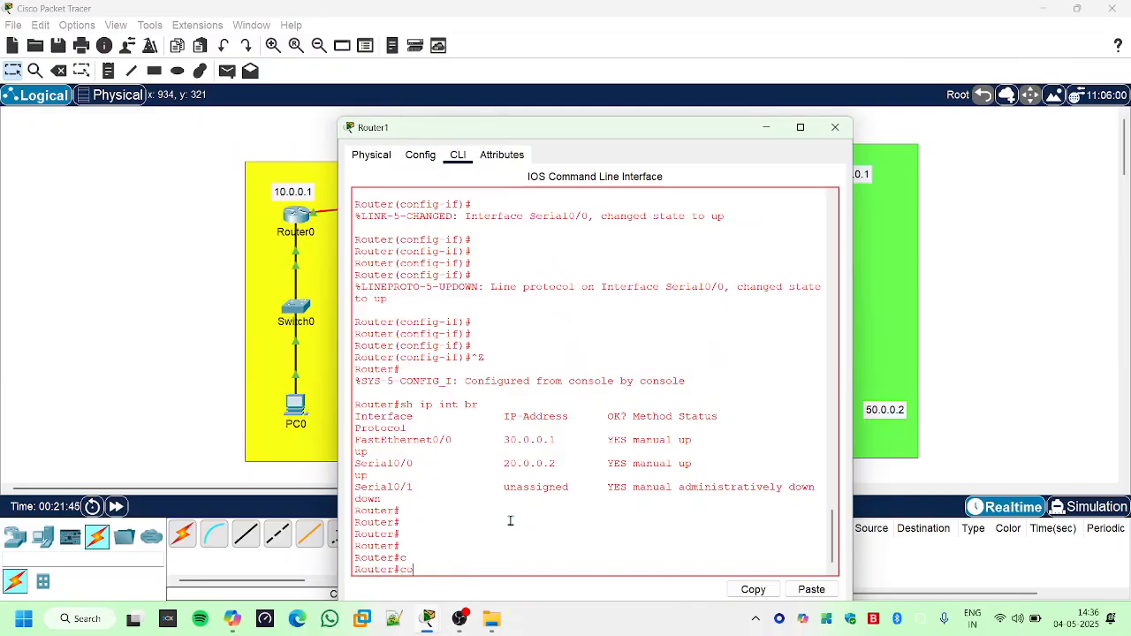
type("nf")
key("Tab")
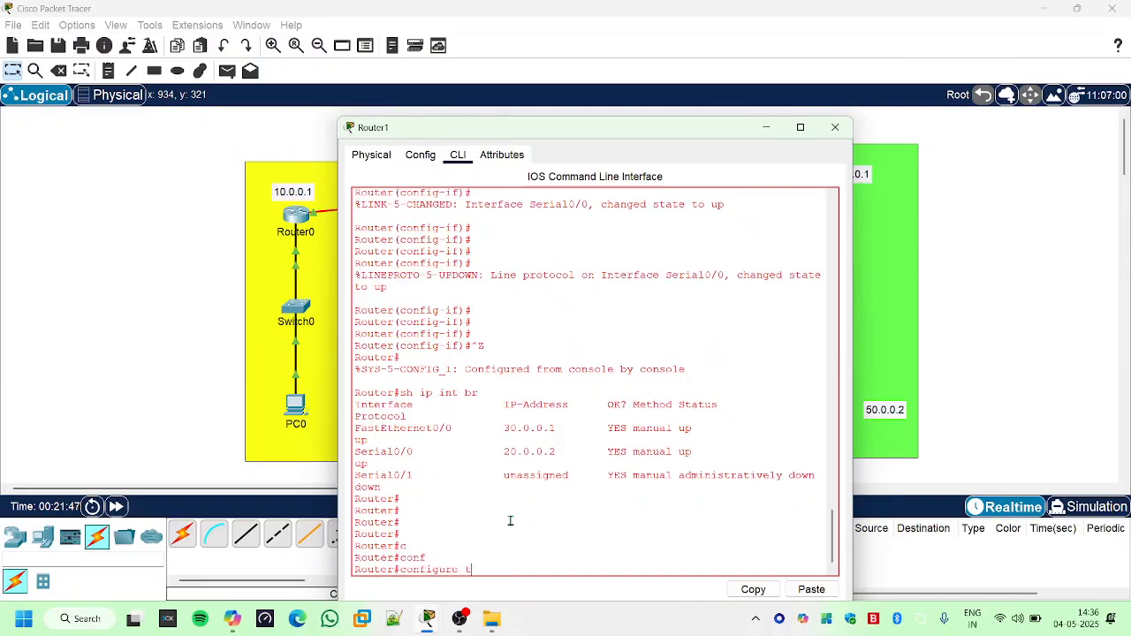
type("t")
key("Tab")
key("Return")
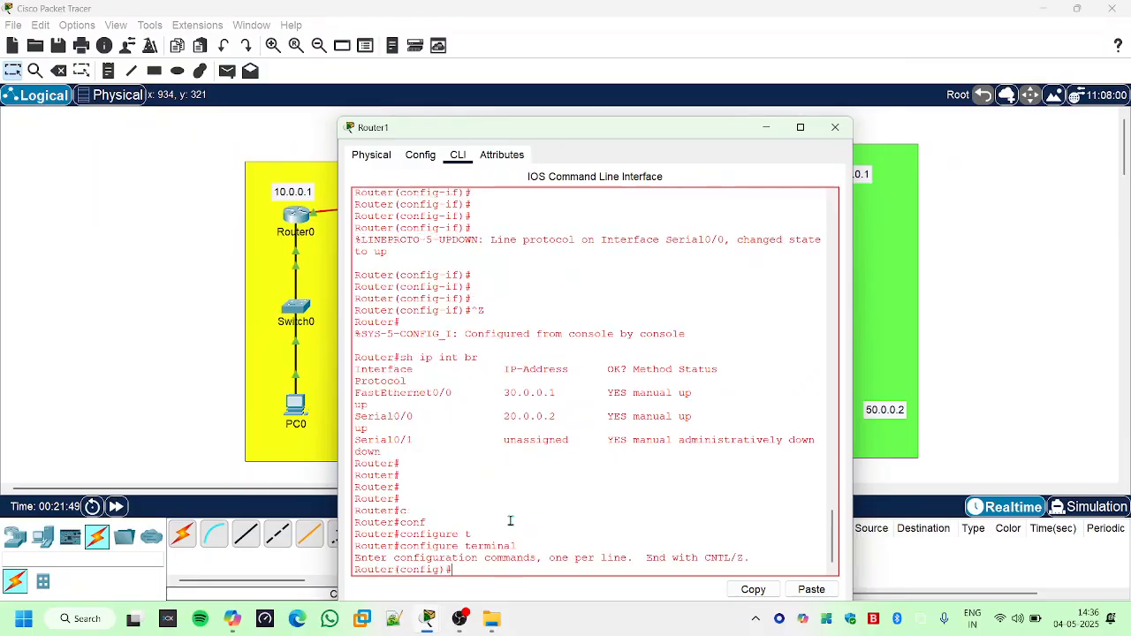
- Enter Router1's interface serial 0/1 and assign it IP address 40.0.0.1 with mask 255.0.0.0
type("int")
key("Tab")
type("s")
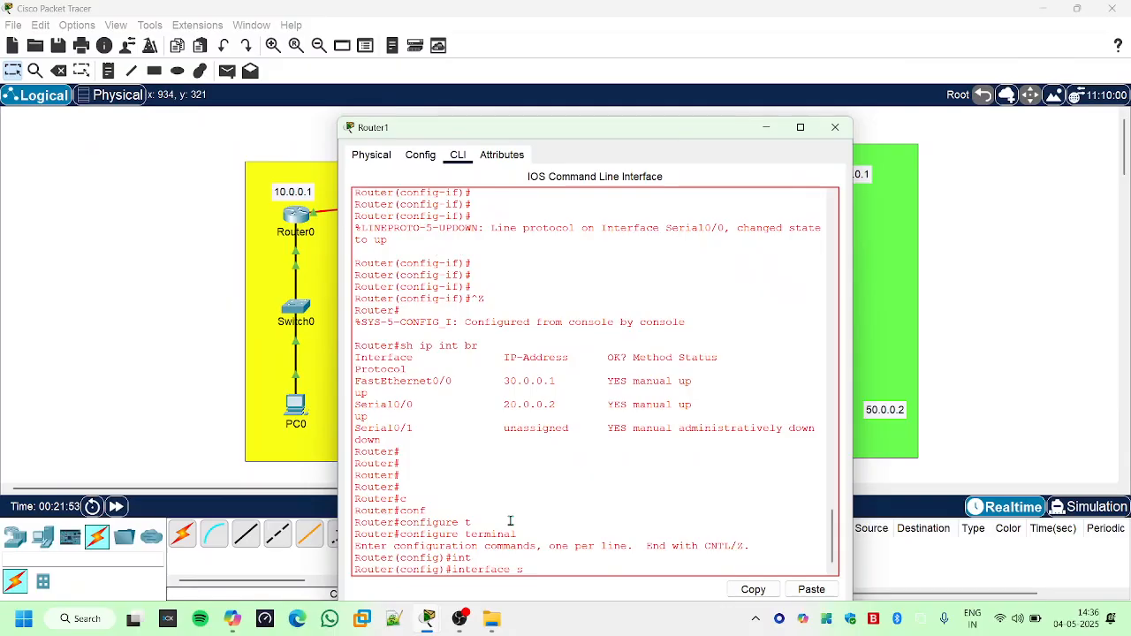
key("Tab")
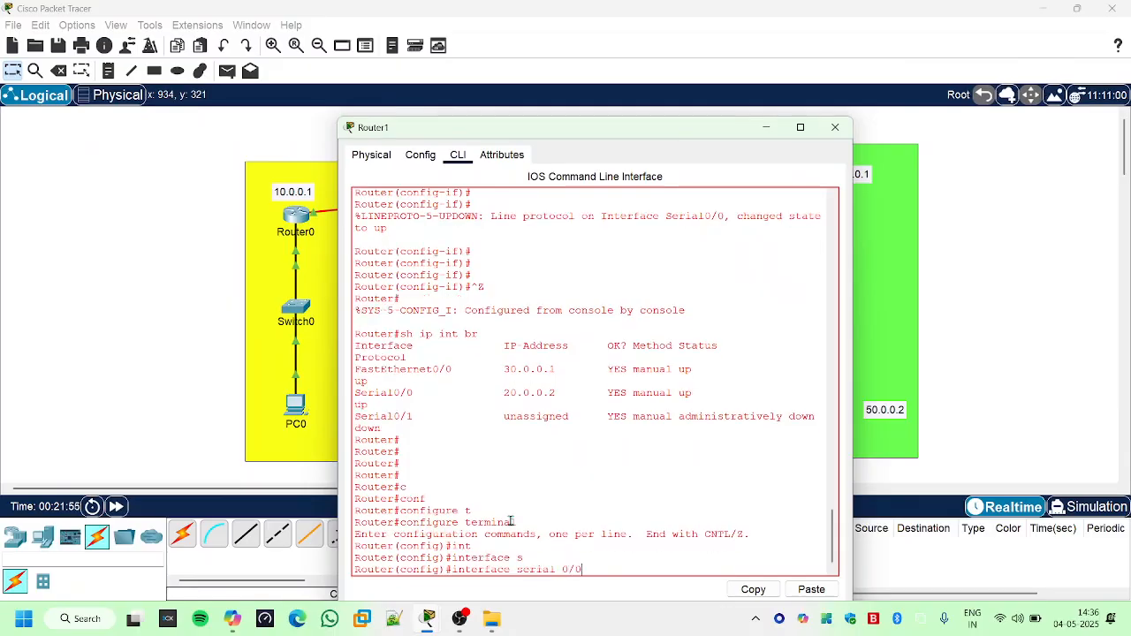
type("0/1")
key("Return")
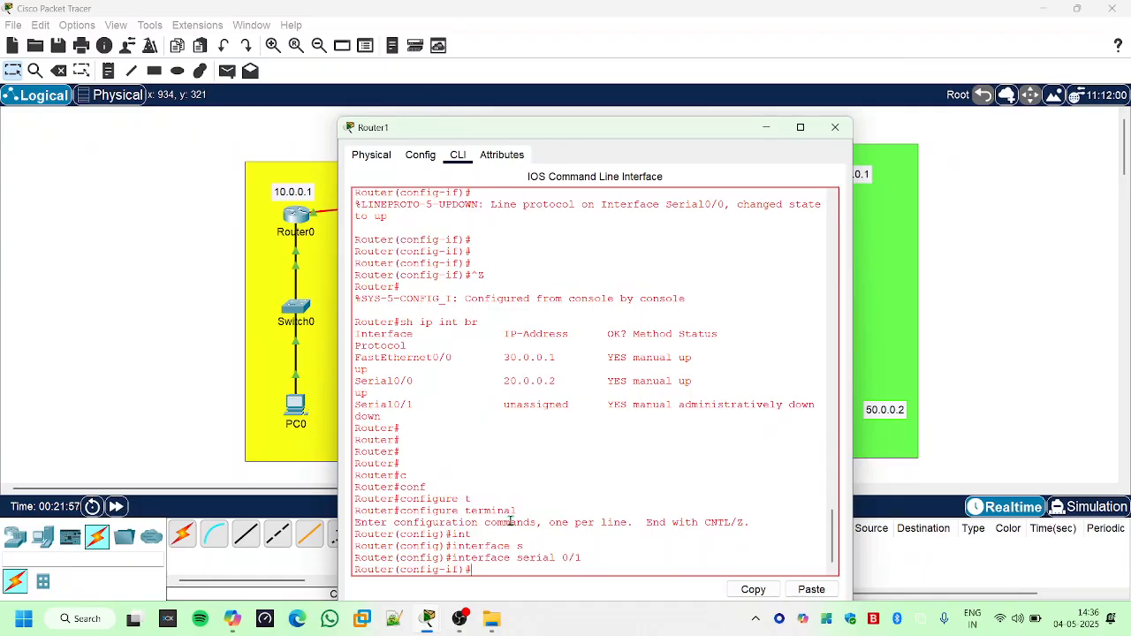
type("ip add")
key("Tab")
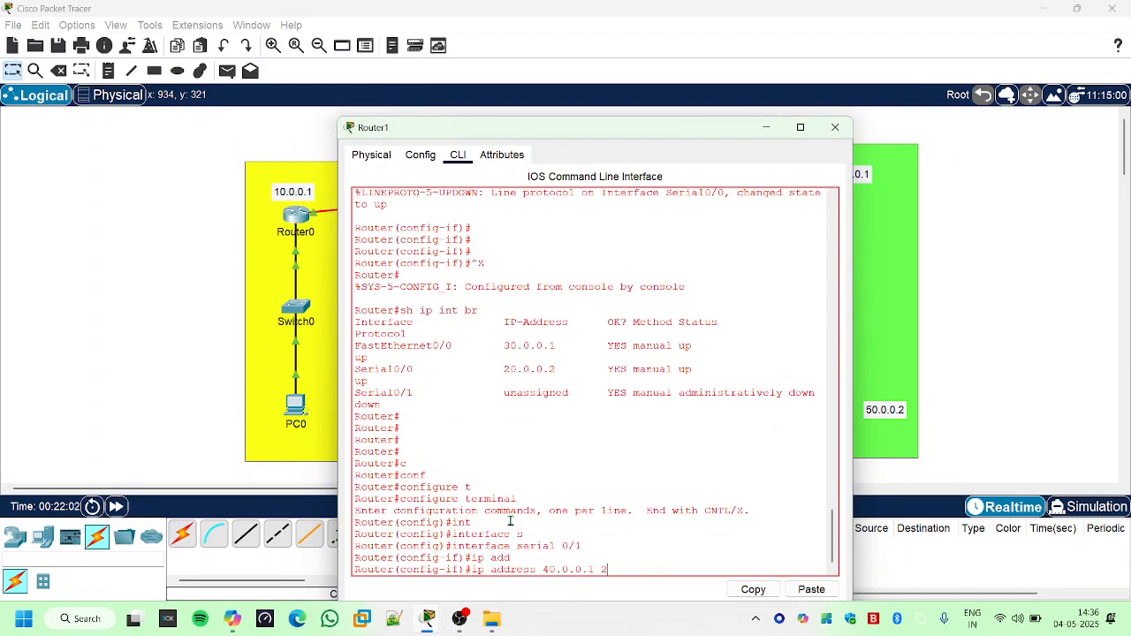
type("40.0.0.1 255.0.0.0")
key("Return")
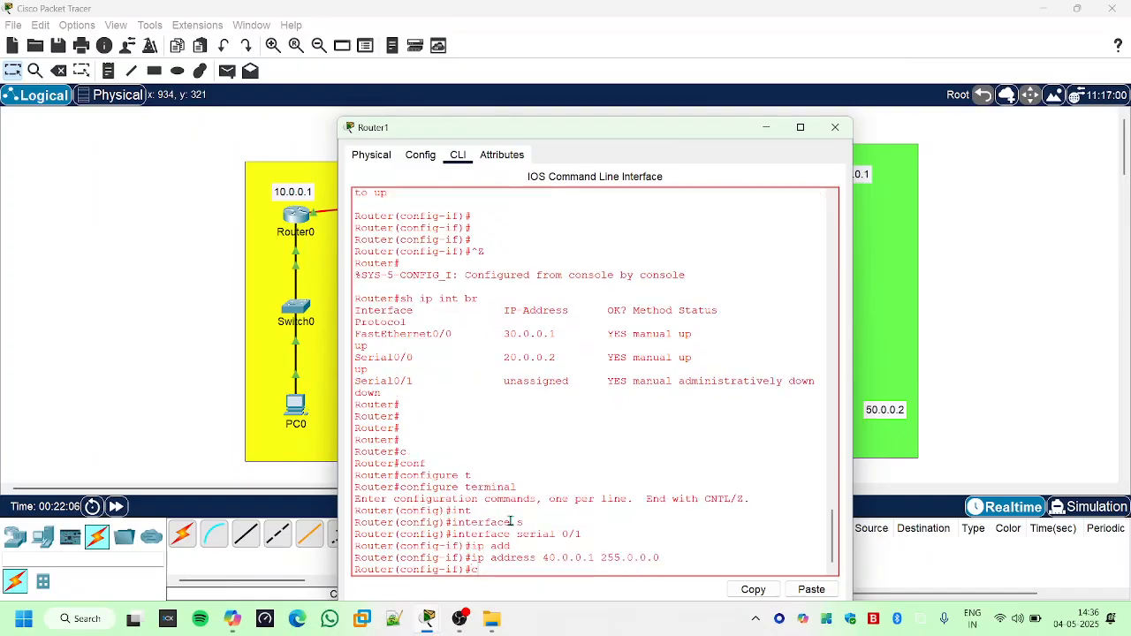
- Set the clock rate of Router1's Serial0/1 to 9600 and enable the interface with "no sh"
type("cl")
key("Tab")
type("r")
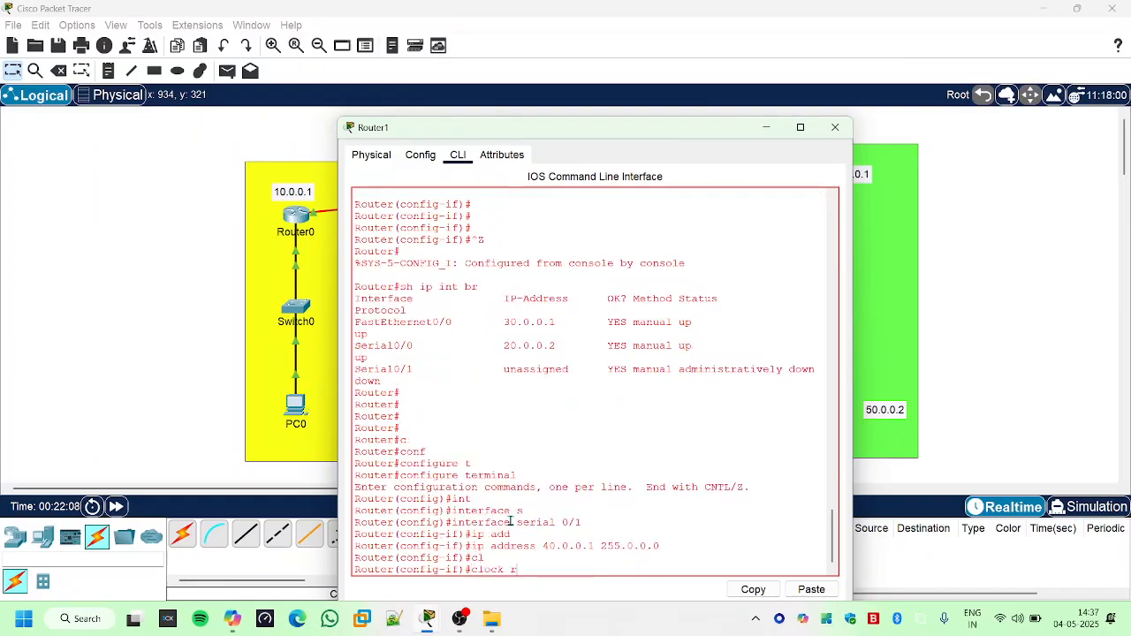
key("Tab")
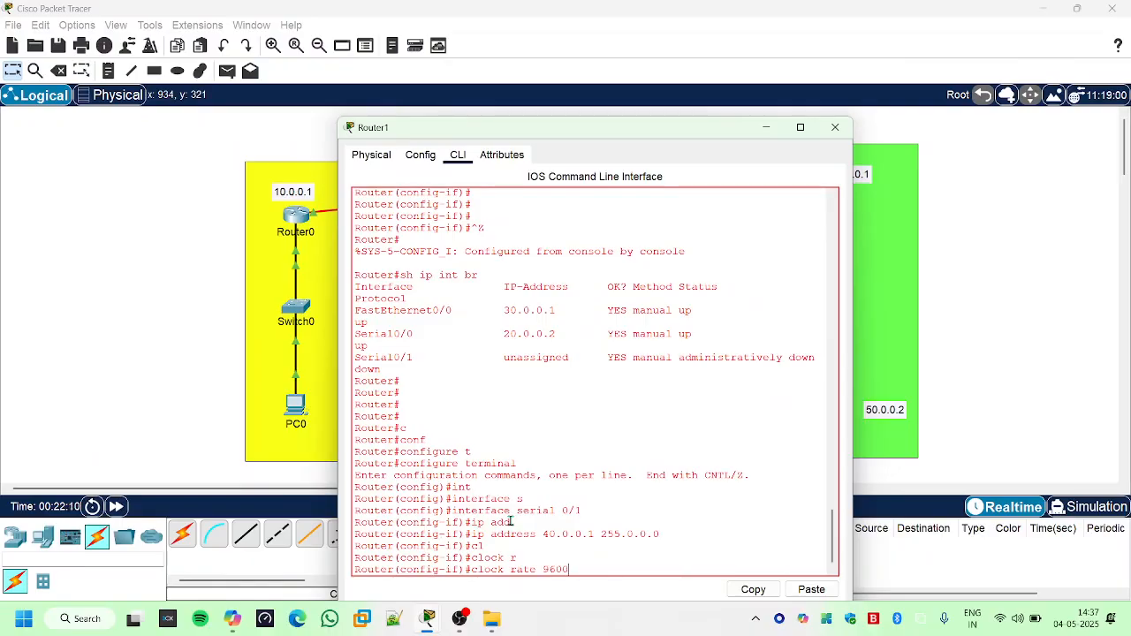
key("Return")
type("nfig-if)#n")
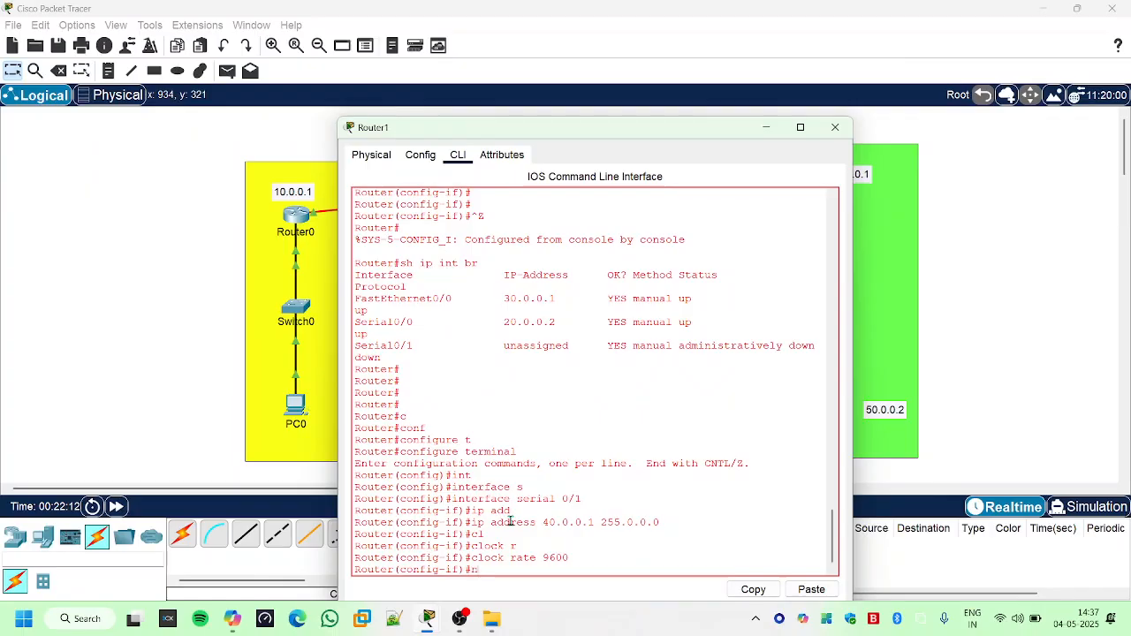
type("o sh")
key("Return")
key("Return")
key("Return")
key("Return")
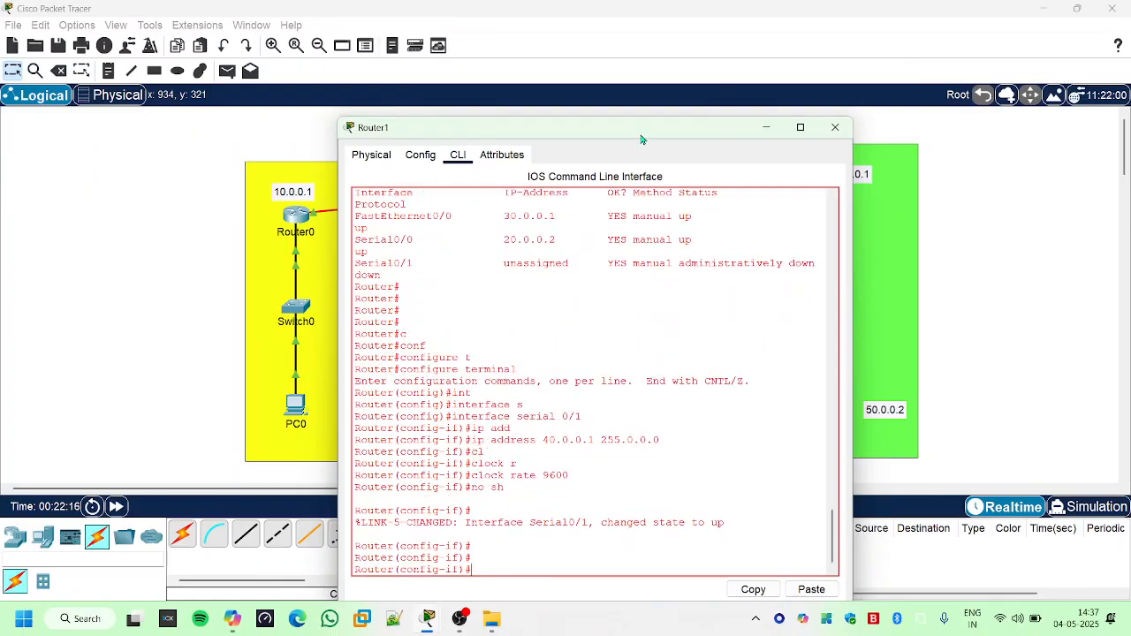
- Uncover the topology and inspect the link status between Router1 and Router2 up close, ending with all three networks in view
left_click_drag(644, 139, 620, 320)
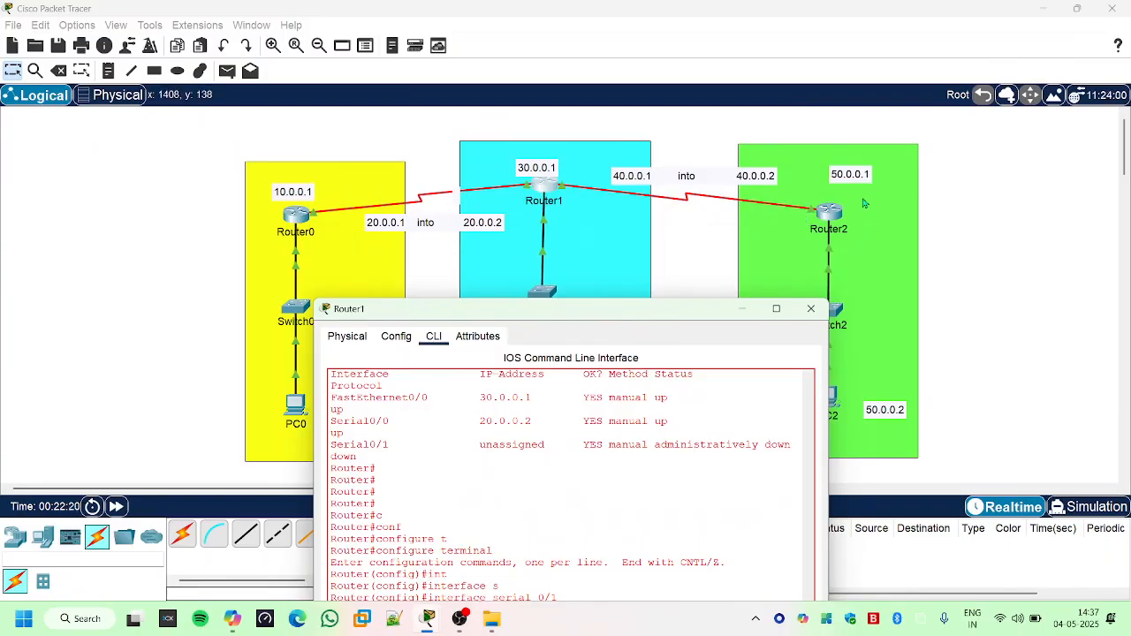
left_click(273, 45)
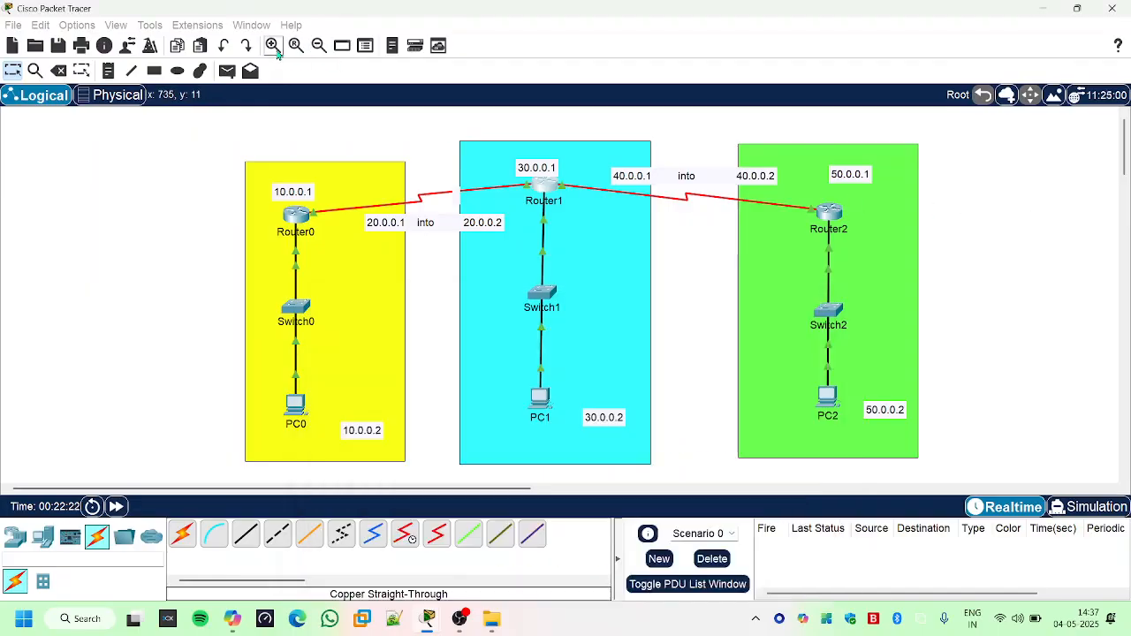
left_click(273, 45)
left_click_drag(272, 493, 428, 491)
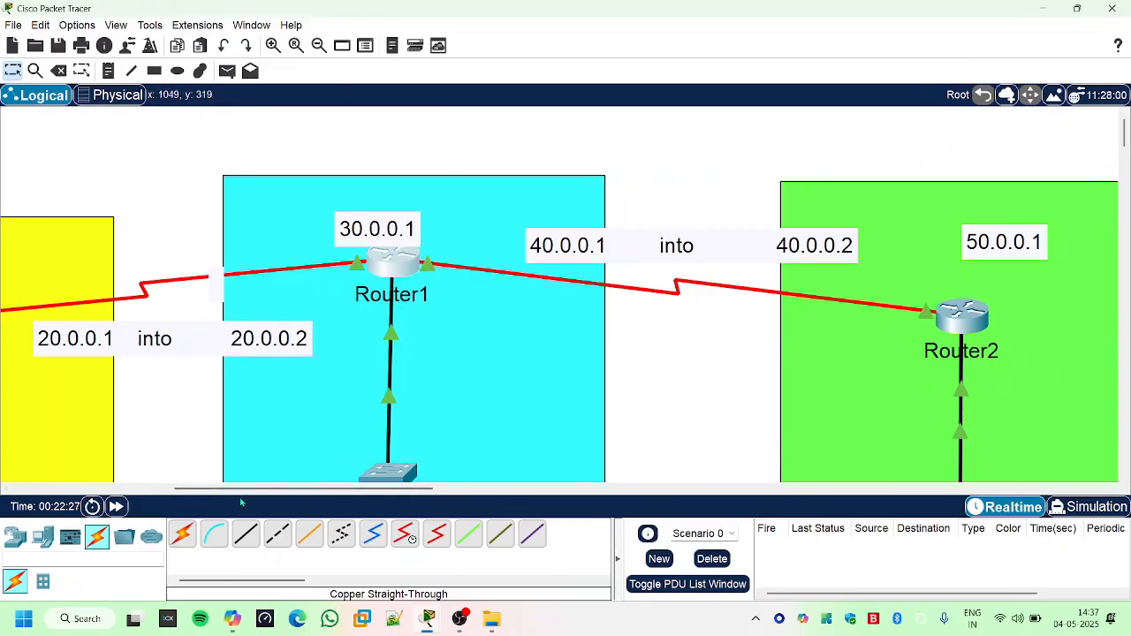
left_click(296, 45)
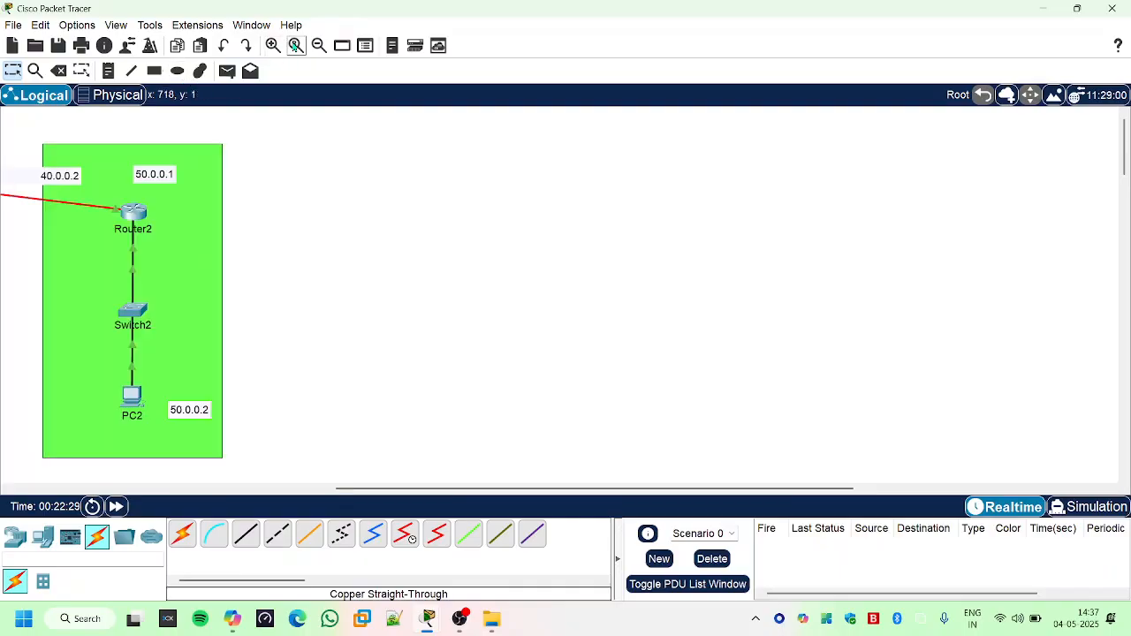
left_click_drag(378, 492, 76, 493)
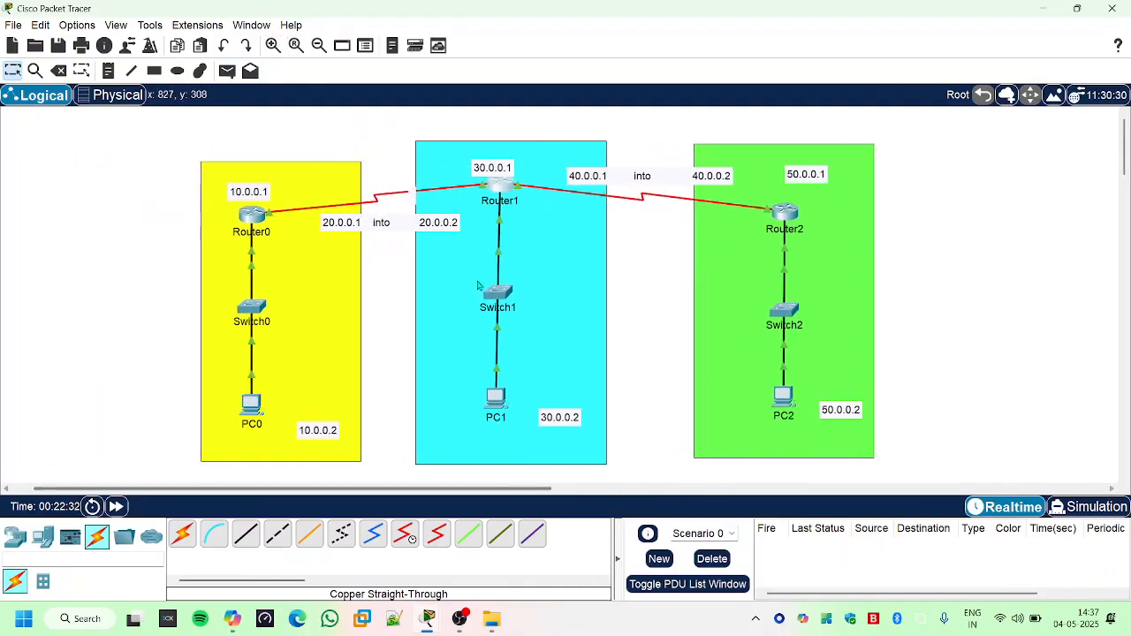
- Configure PC0 with static IPv4 address 10.0.0.2, subnet mask 255.0.0.0 and default gateway 10.0.0.1, and close its window
left_click(253, 407)
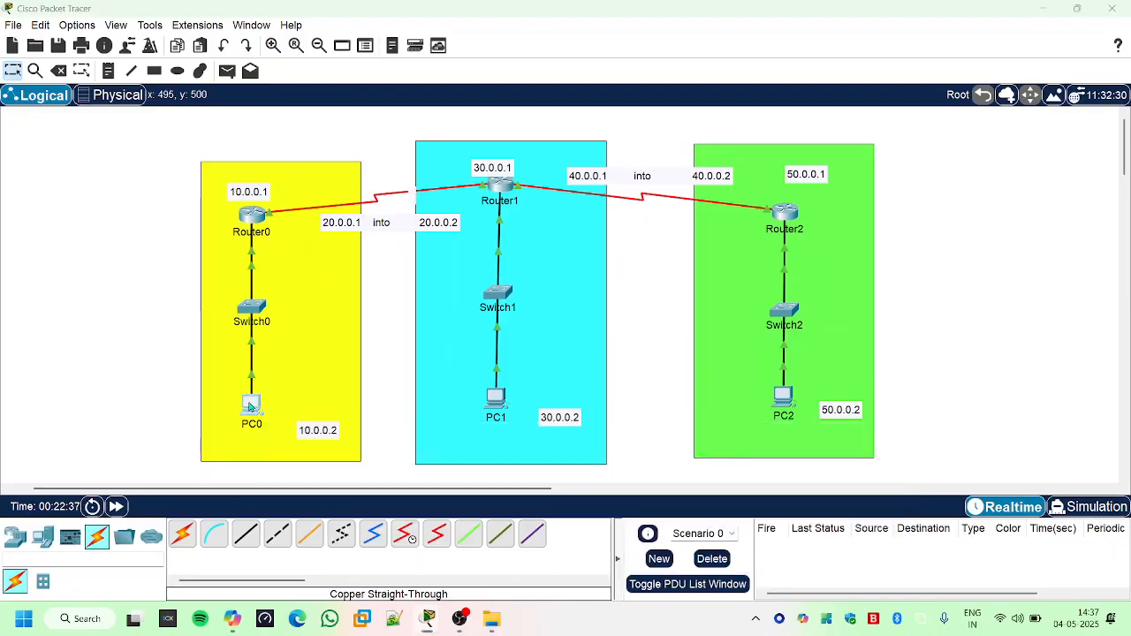
left_click(528, 115)
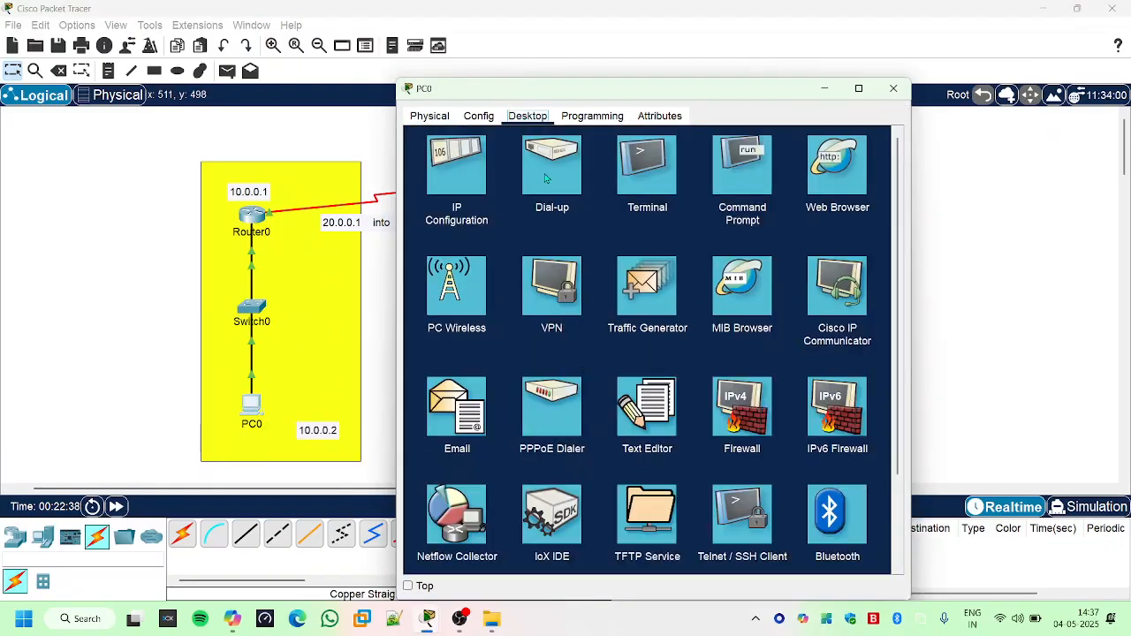
left_click(454, 173)
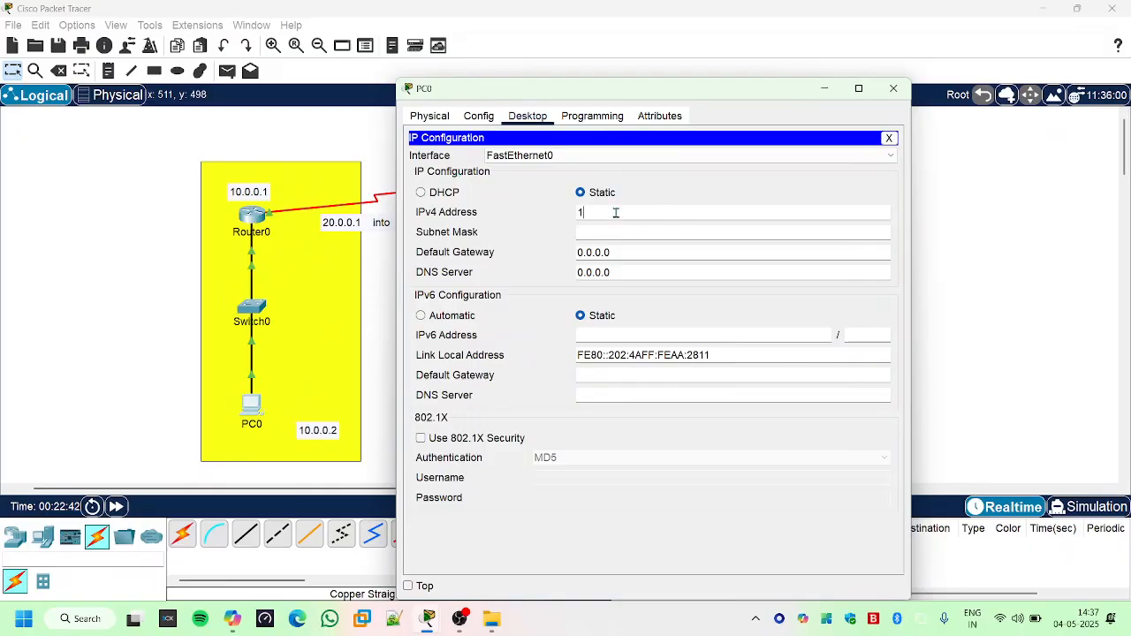
left_click(615, 212)
type("10.0.0.2")
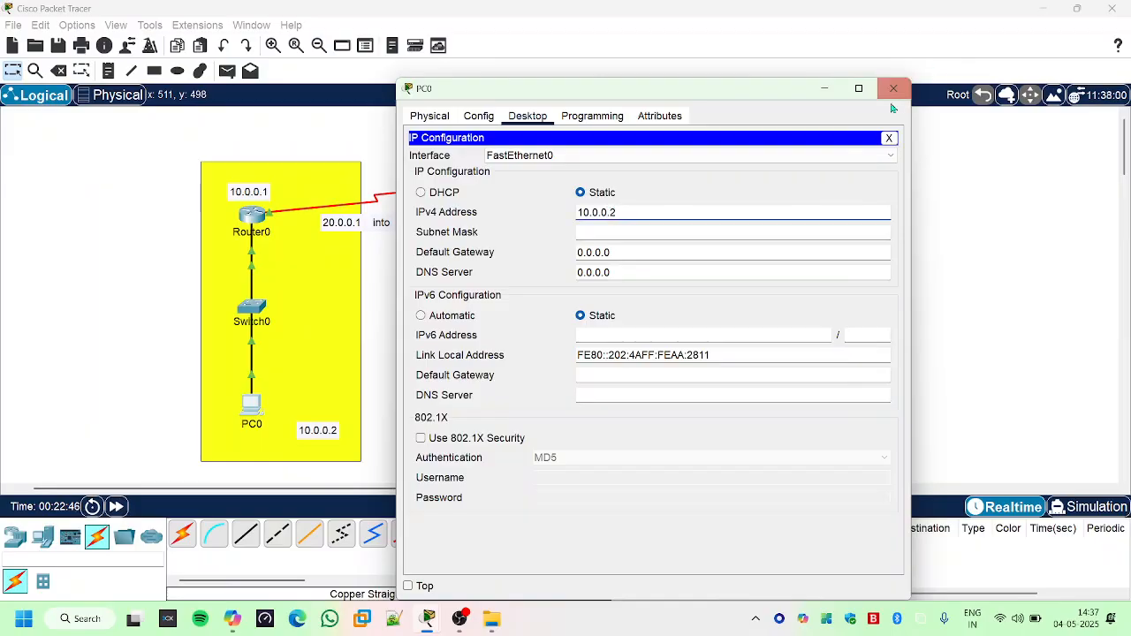
left_click(634, 234)
key("Tab")
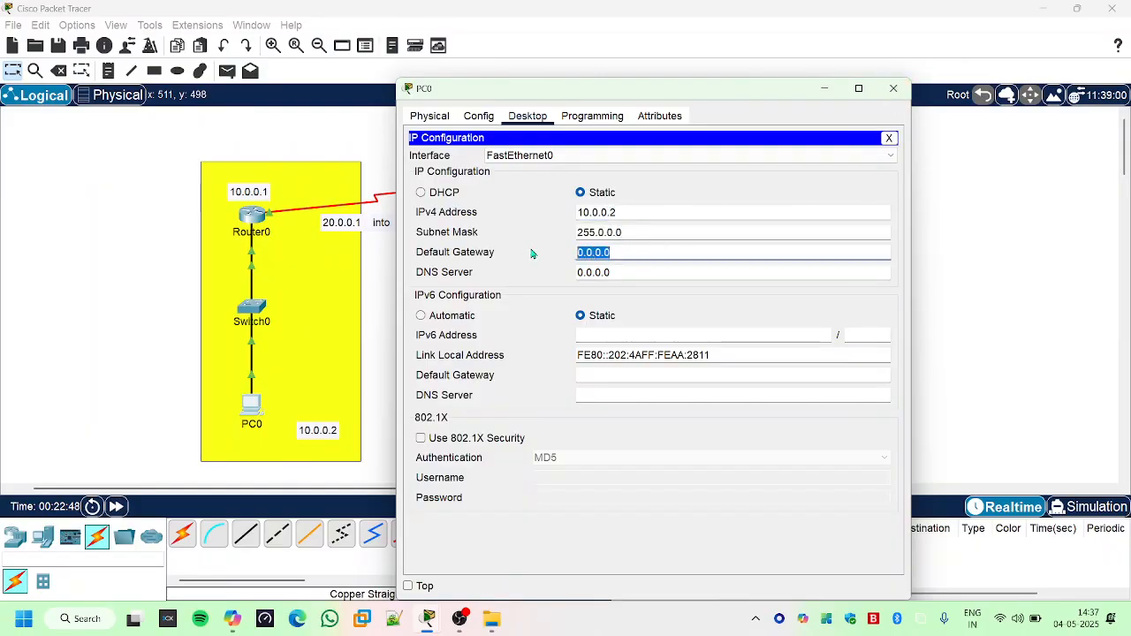
type("1")
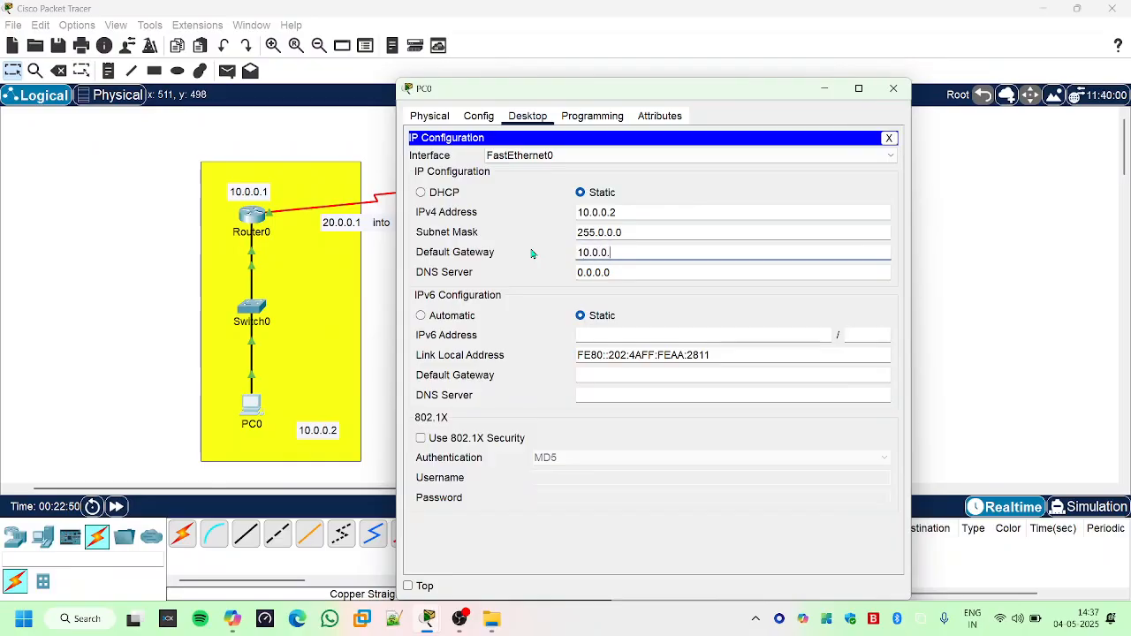
left_click(894, 89)
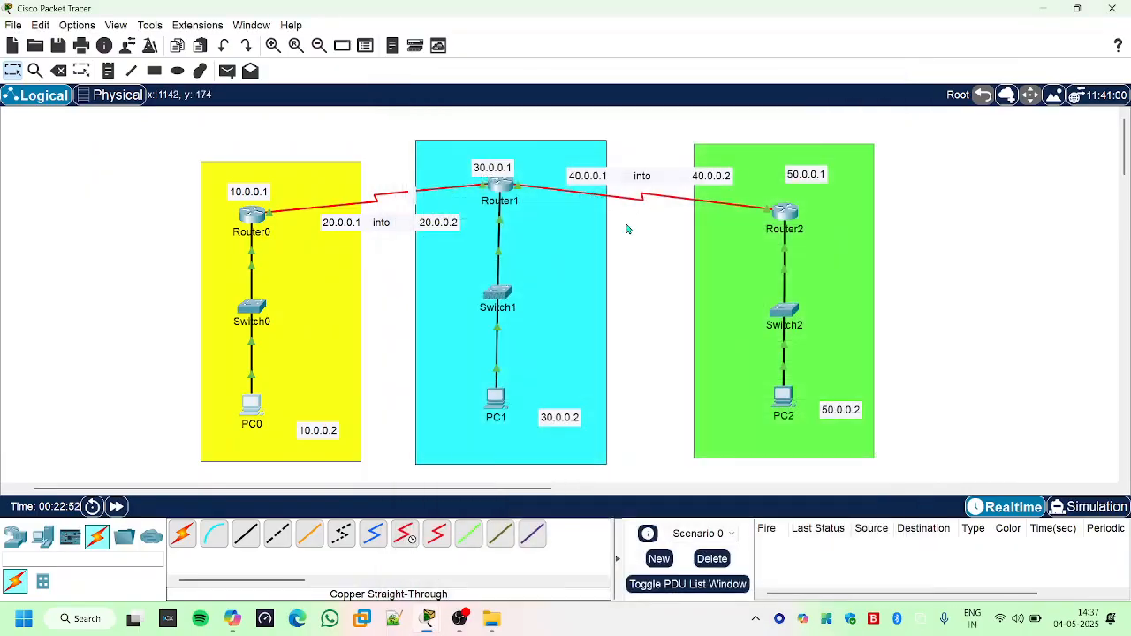
- Give PC1 the static IPv4 address 30.0.0.2 with subnet mask 255.0.0.0
left_click(495, 400)
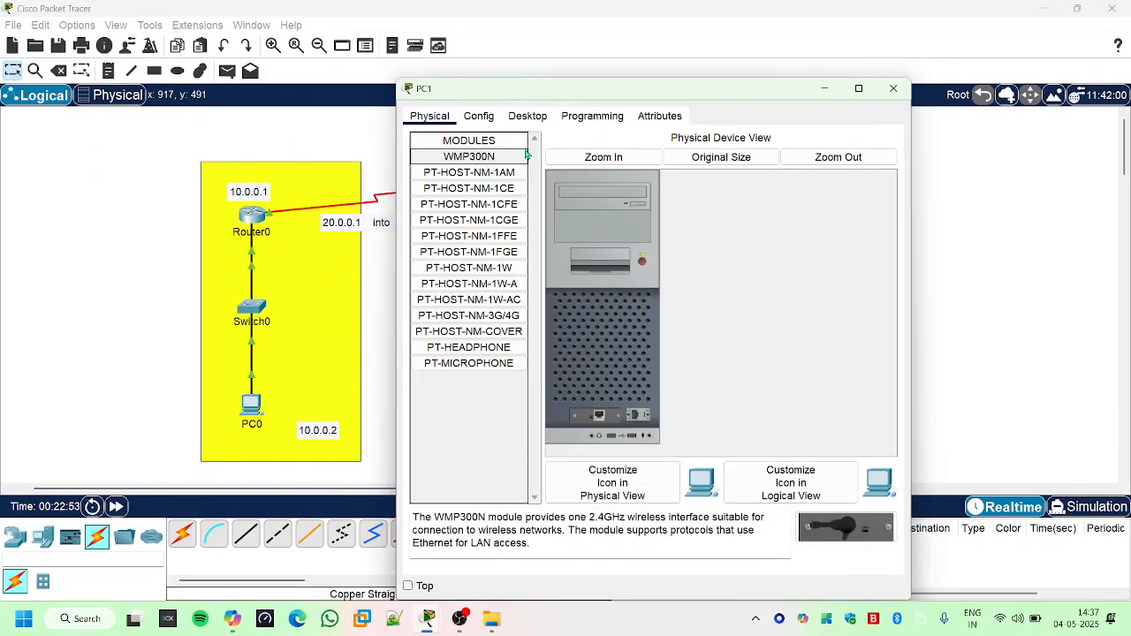
left_click(527, 116)
left_click(456, 164)
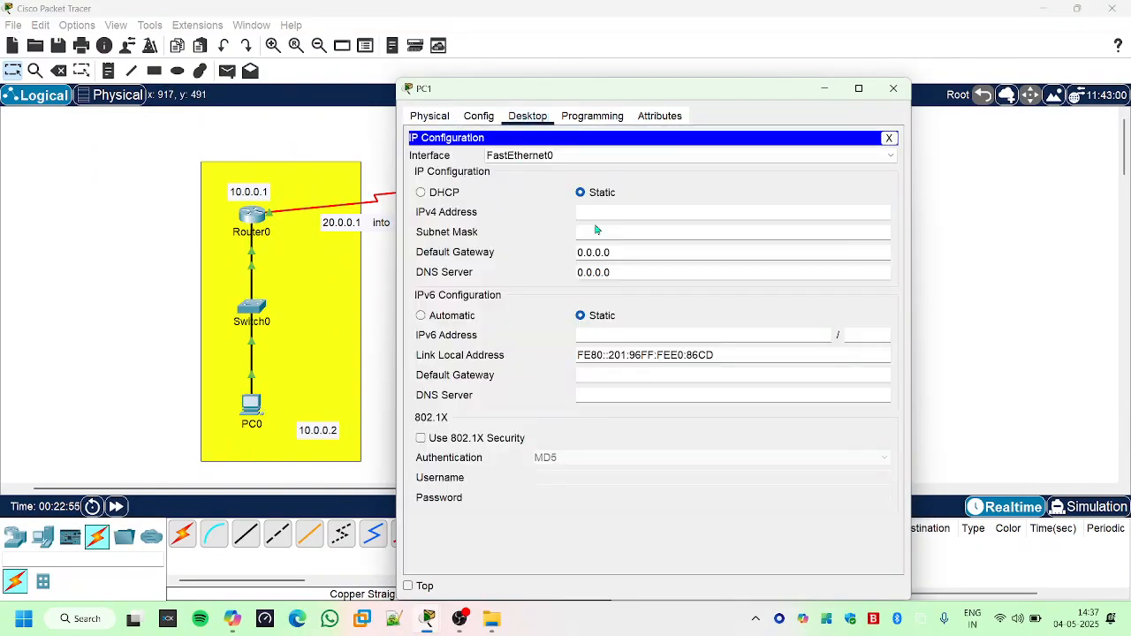
left_click_drag(593, 89, 758, 90)
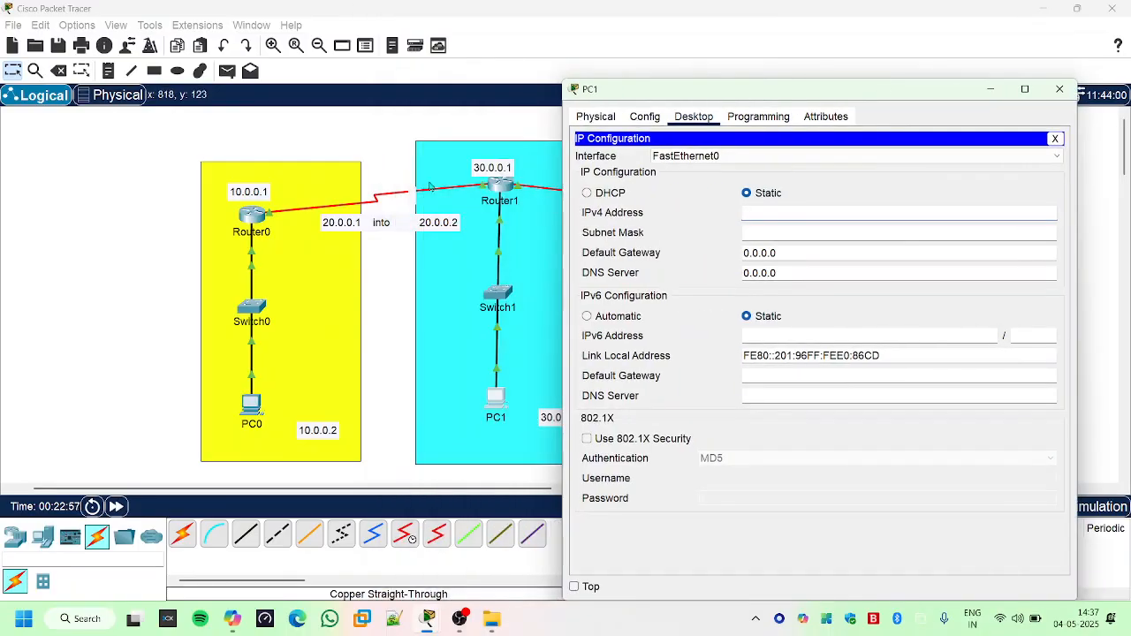
type("2")
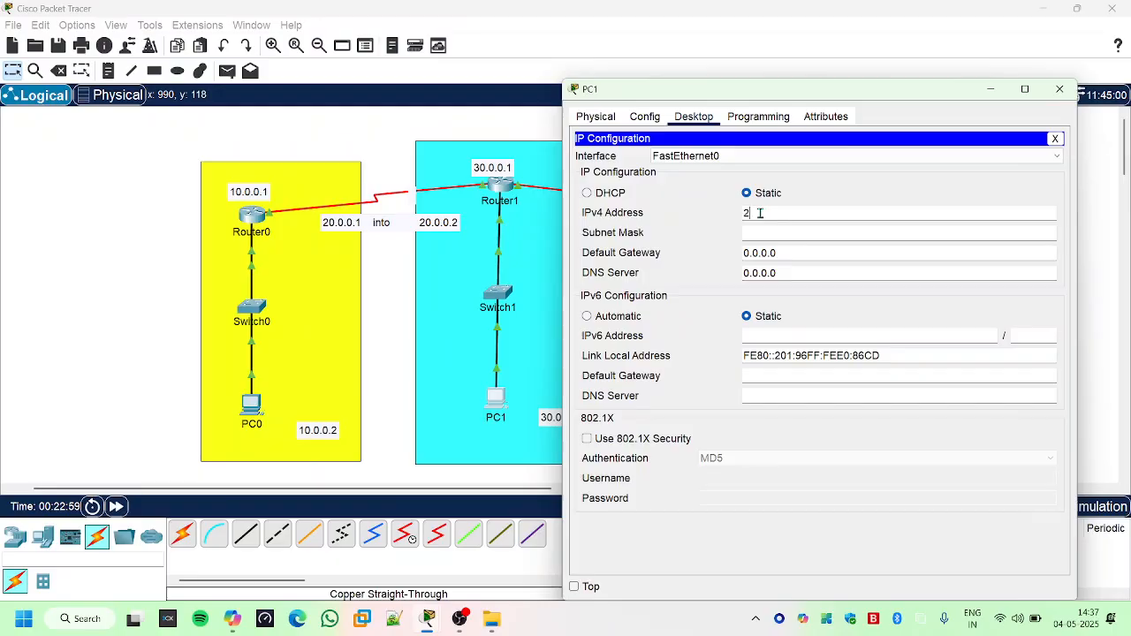
type("0.0.0.0")
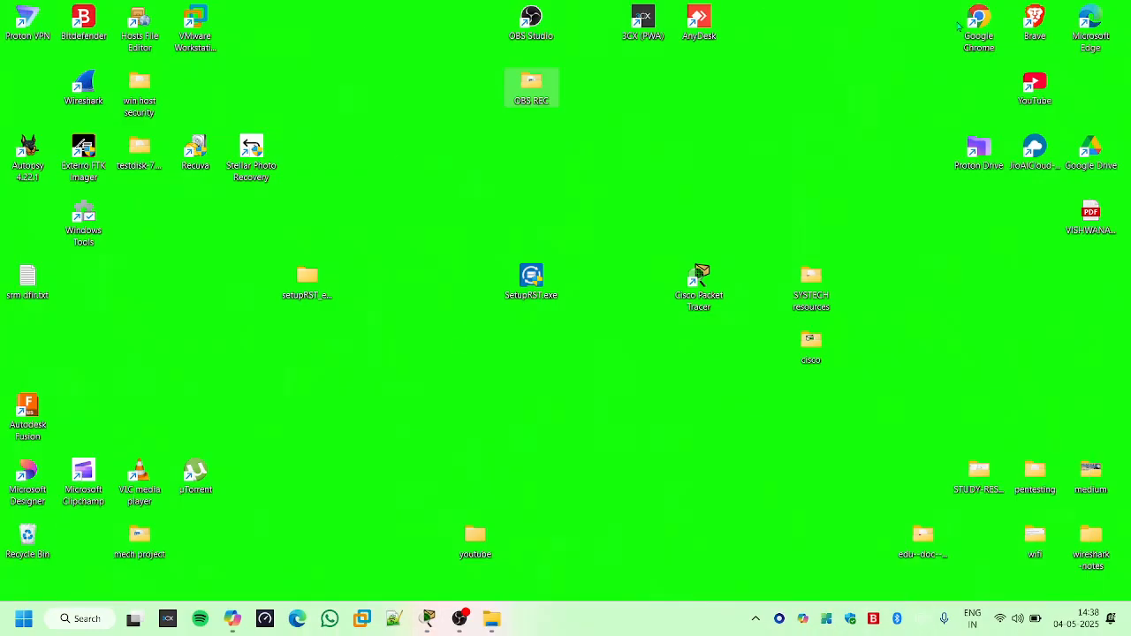
- Switch back to Cisco Packet Tracer, set PC1's default gateway to 30.0.0.1 and close its window
mouse_move(428, 618)
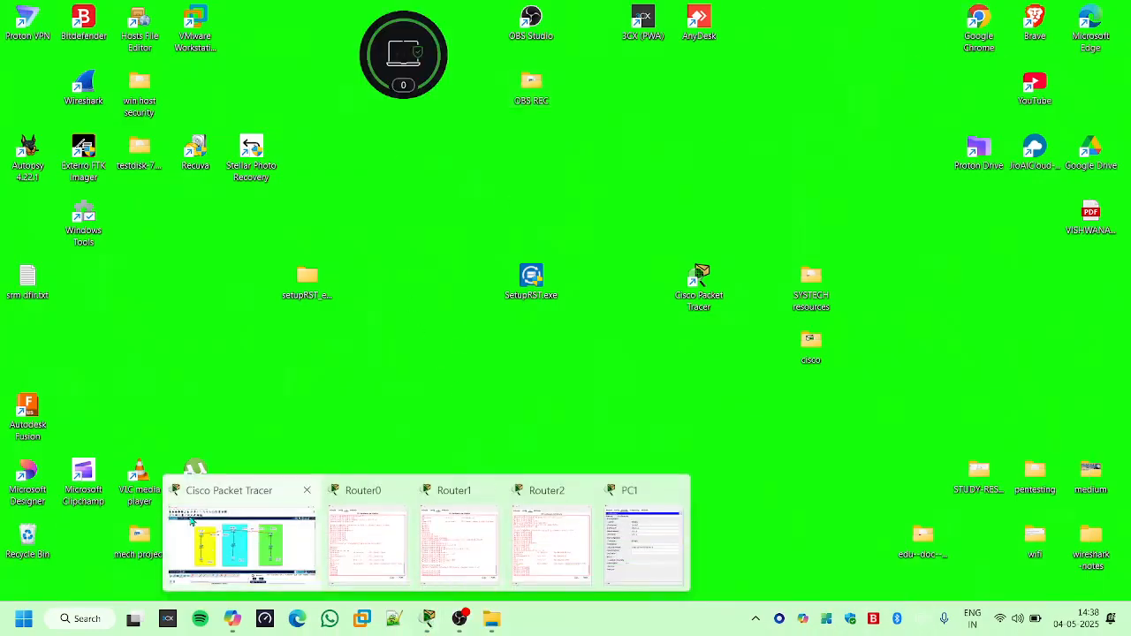
left_click(241, 534)
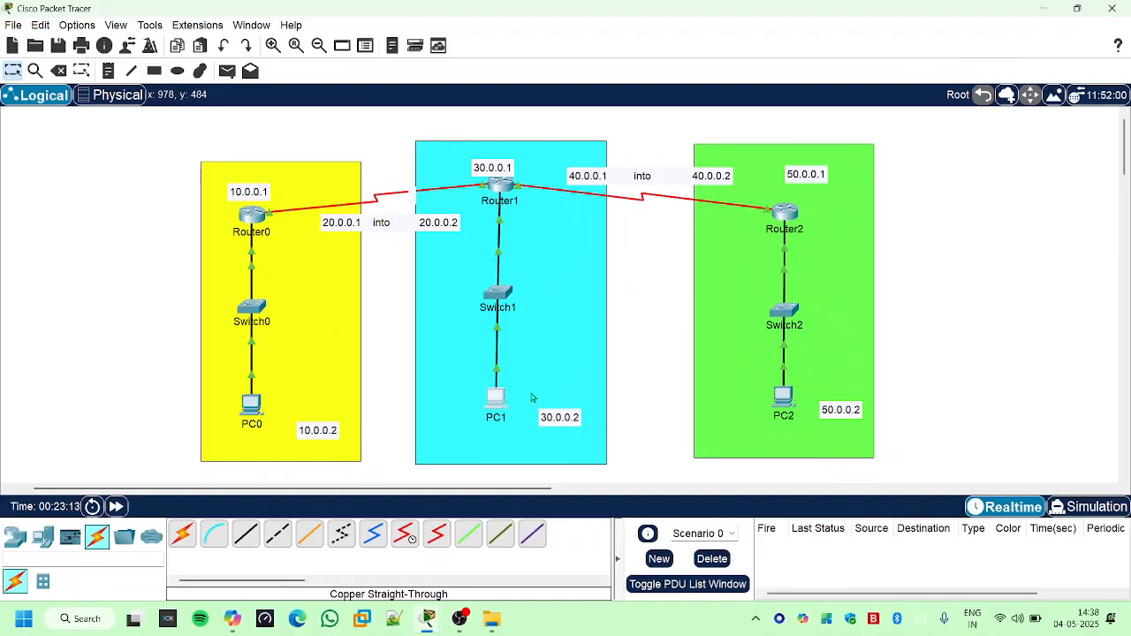
left_click(497, 400)
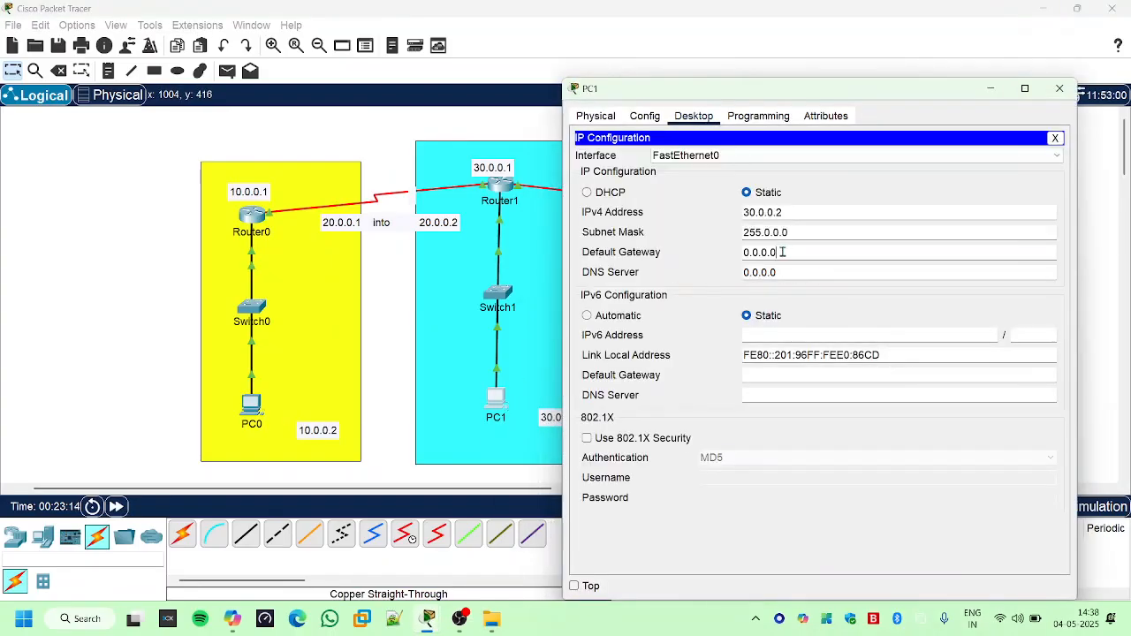
left_click_drag(783, 253, 696, 241)
type("30.0.0.1")
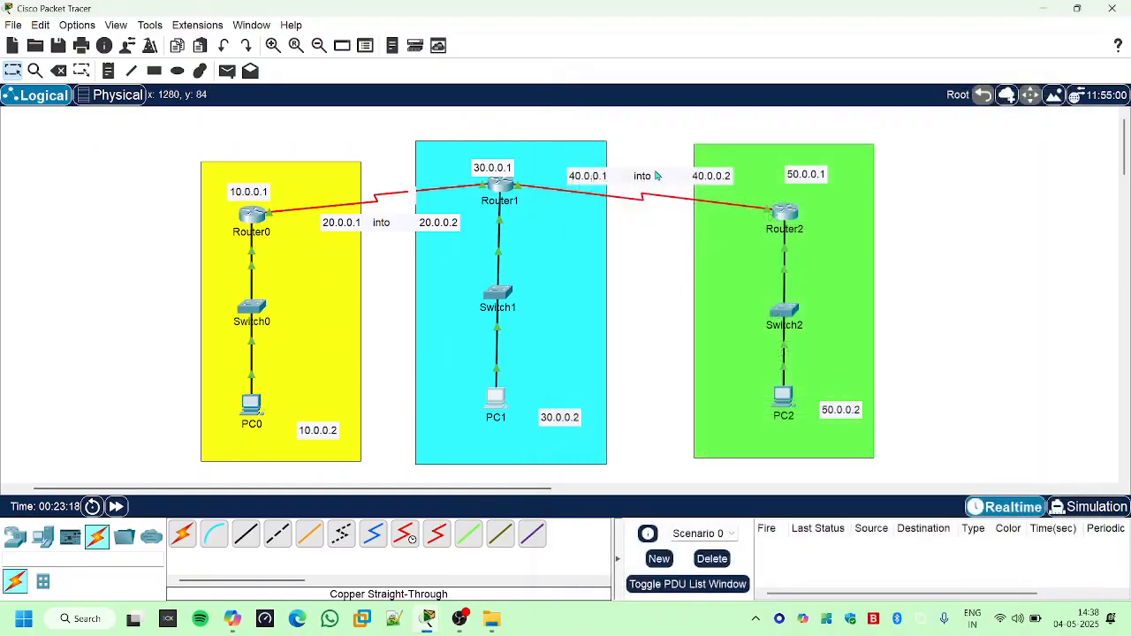
left_click(1060, 88)
- Configure PC2 with static IPv4 address 50.0.0.2, subnet mask 255.0.0.0 and default gateway 50.0.0.1, and close its window
left_click(789, 402)
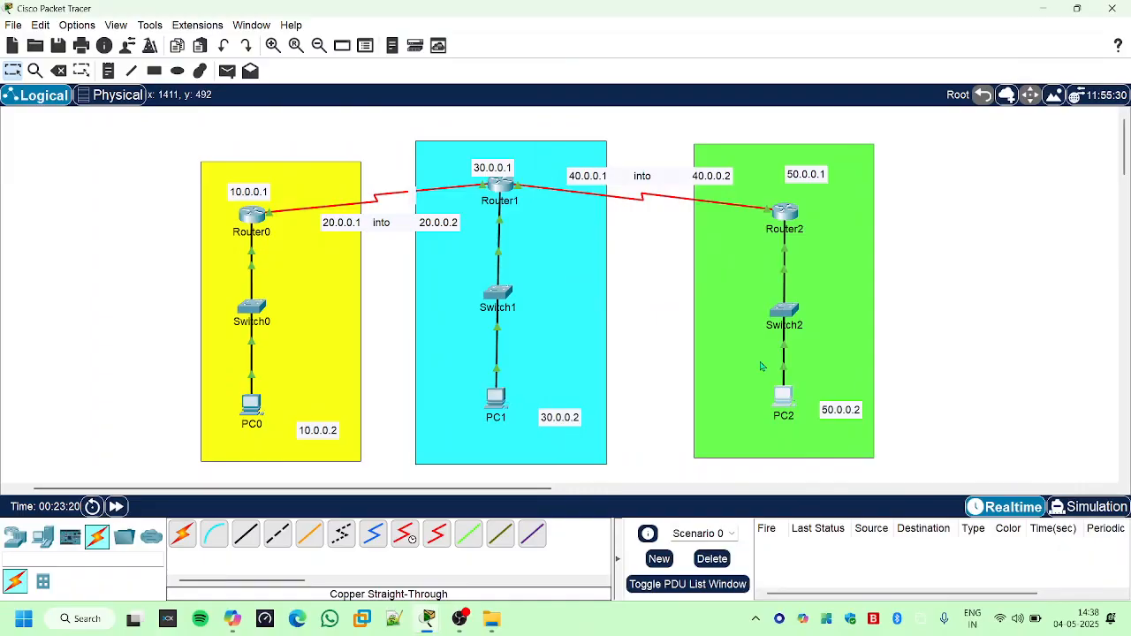
left_click(528, 116)
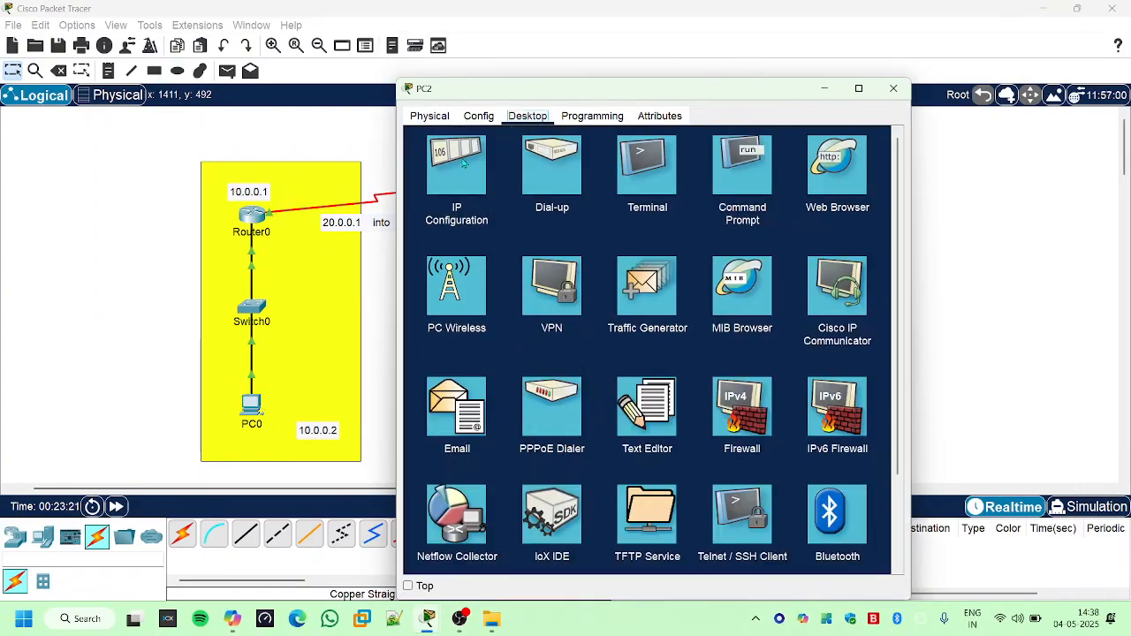
left_click(468, 164)
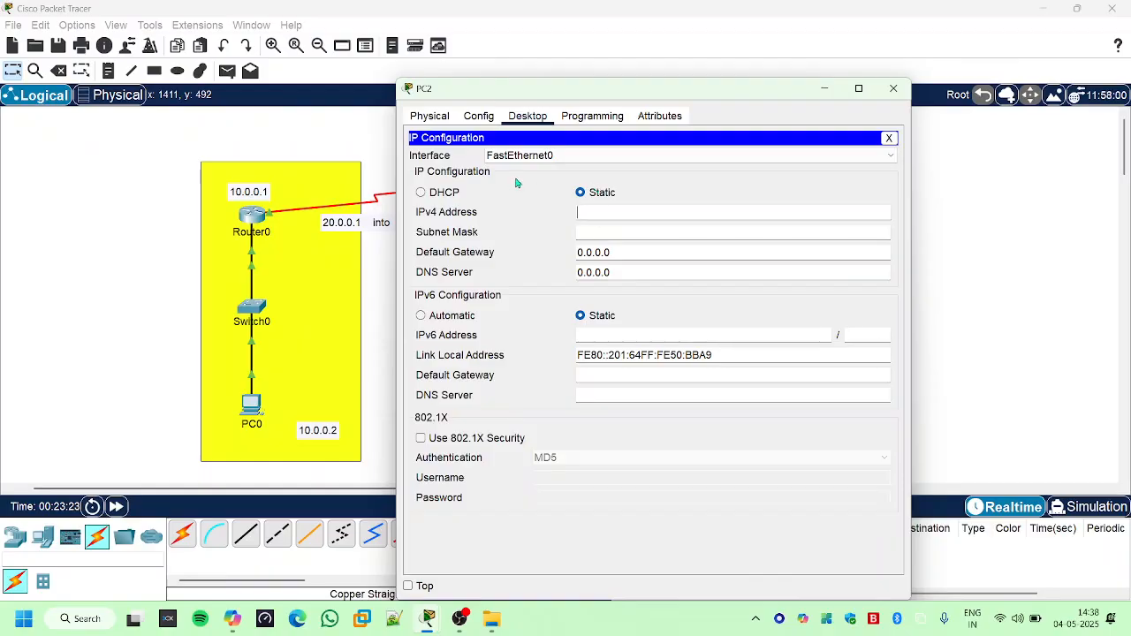
left_click(597, 217)
type("50")
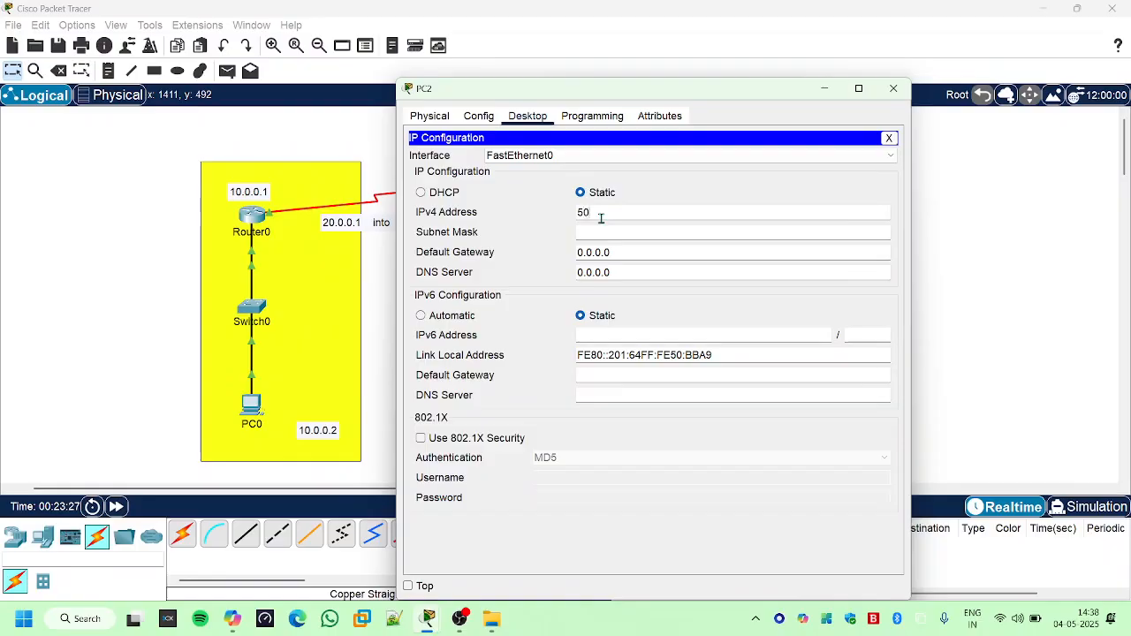
type(".0.0.2")
left_click(610, 232)
key("Tab")
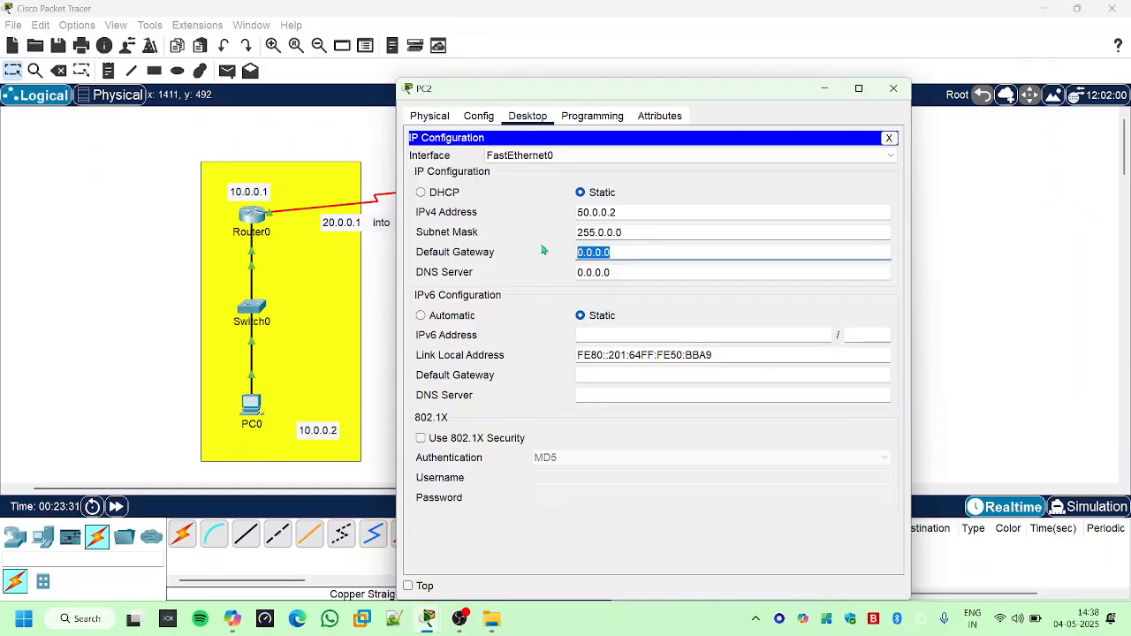
type("50.0.0.1")
left_click(893, 89)
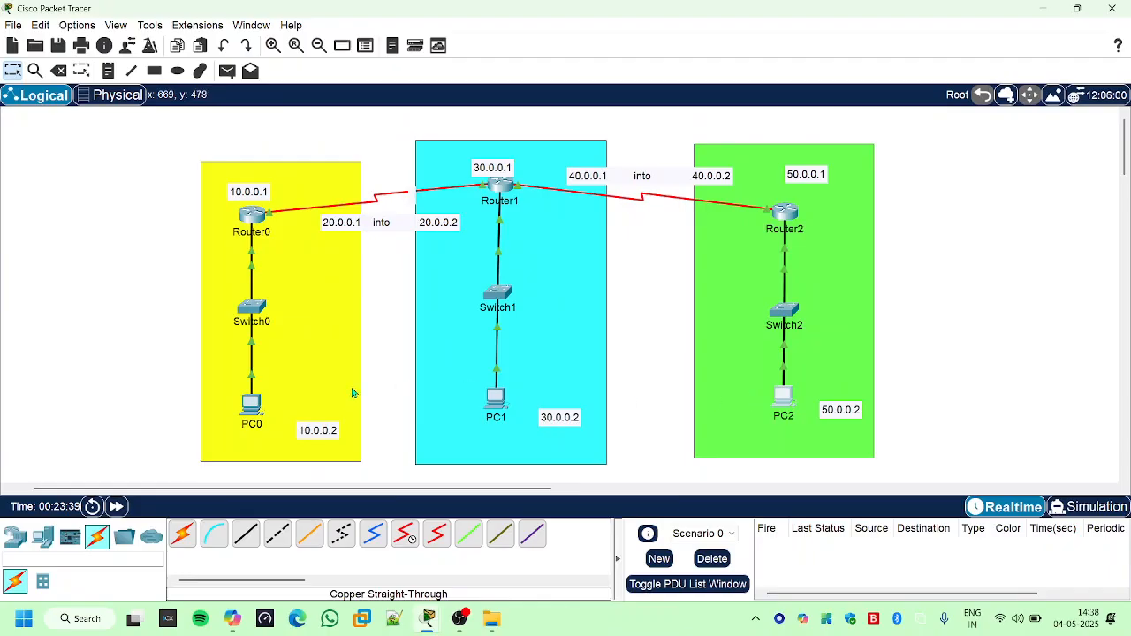
- Ping PC2 at 50.0.0.2 from PC0's Command Prompt, keep PC2 in view, and examine the first reply
left_click(251, 405)
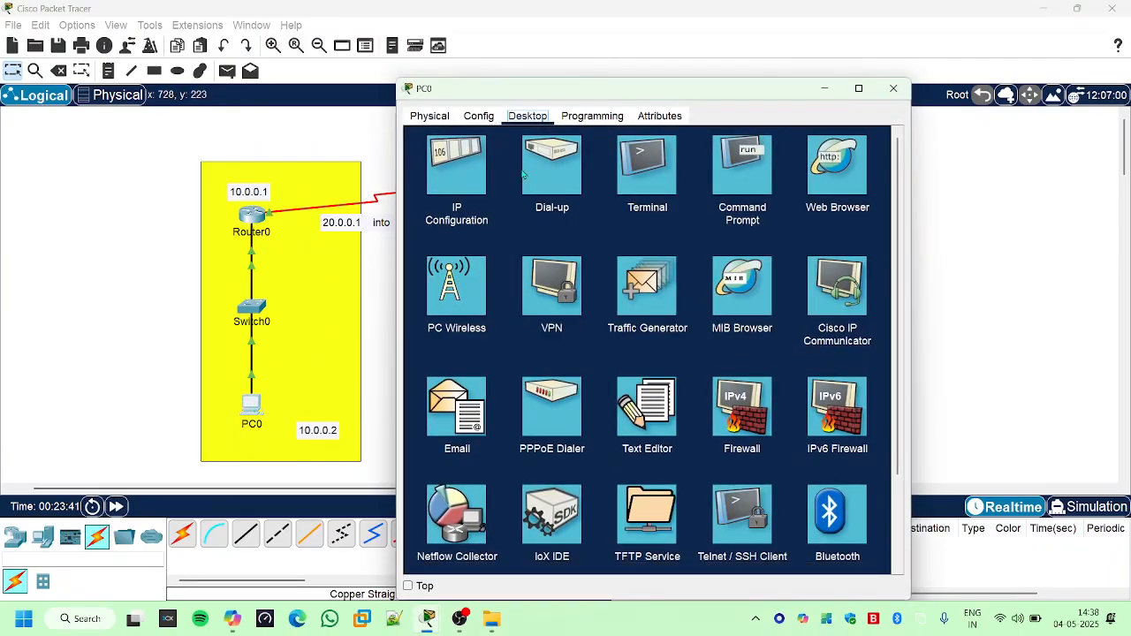
left_click(755, 172)
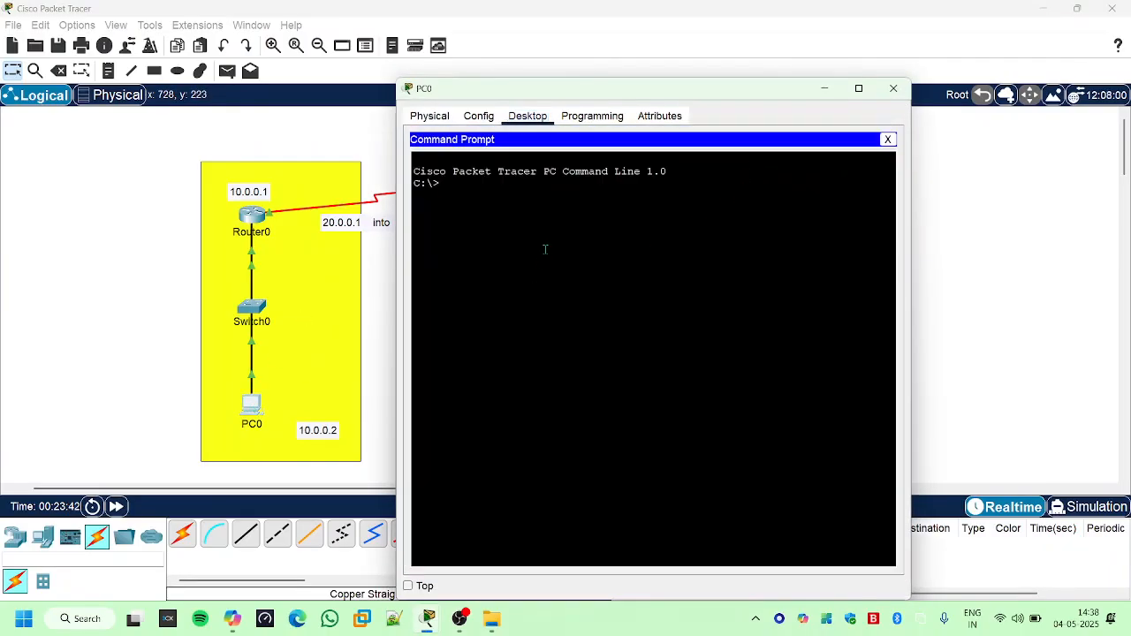
key("Return")
key("Return")
type("pi")
left_click_drag(603, 91, 104, 152)
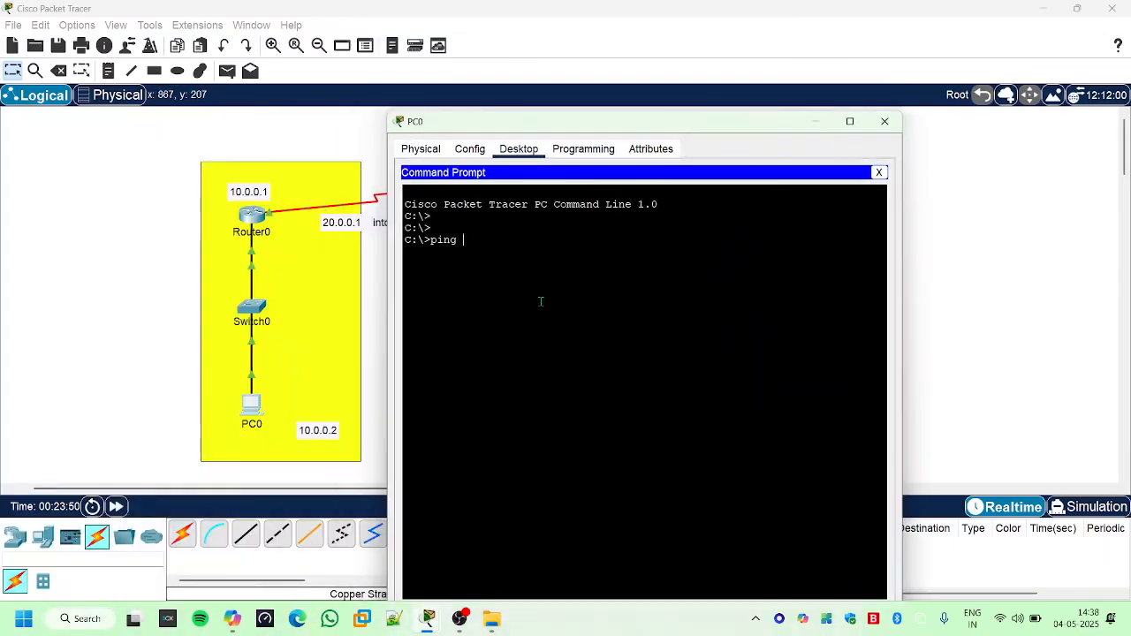
type("50.")
left_click_drag(556, 124, 308, 113)
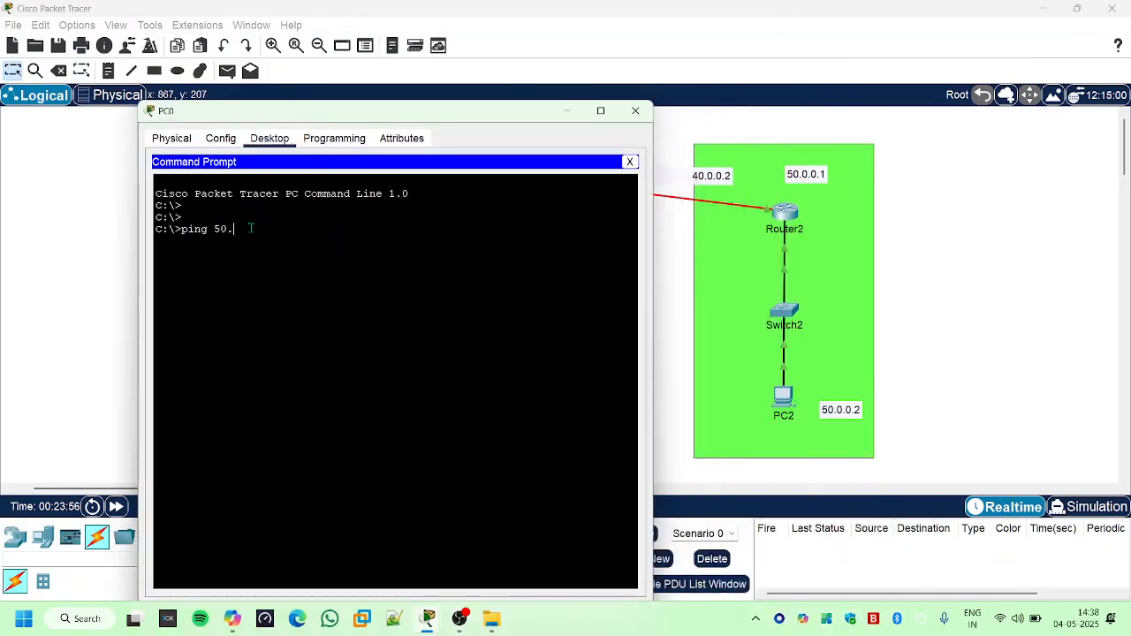
type("0.0.2")
key("Return")
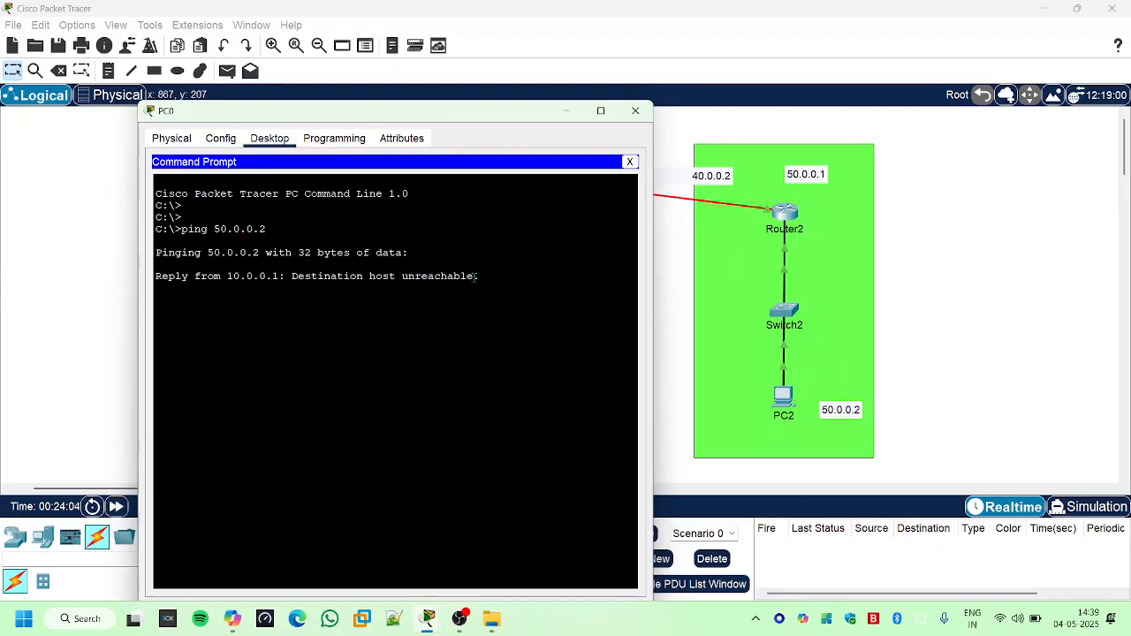
left_click_drag(478, 277, 239, 281)
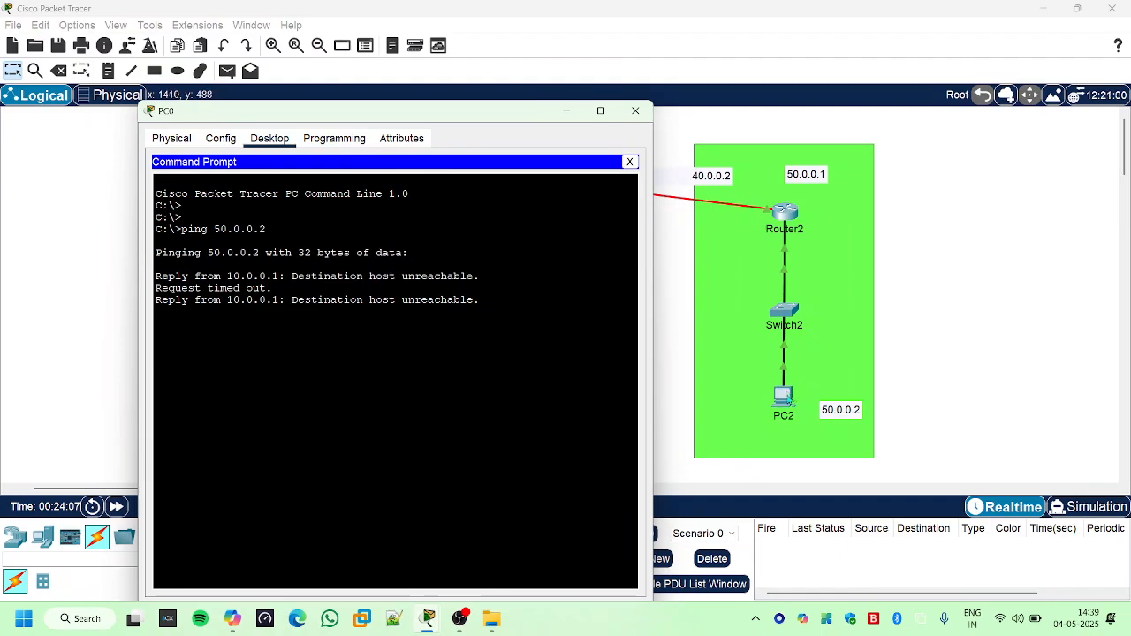
- Ping PC0 at 10.0.0.2 from PC2's Command Prompt and examine the packet statistics with the other two networks in view
left_click(789, 399)
left_click(786, 398)
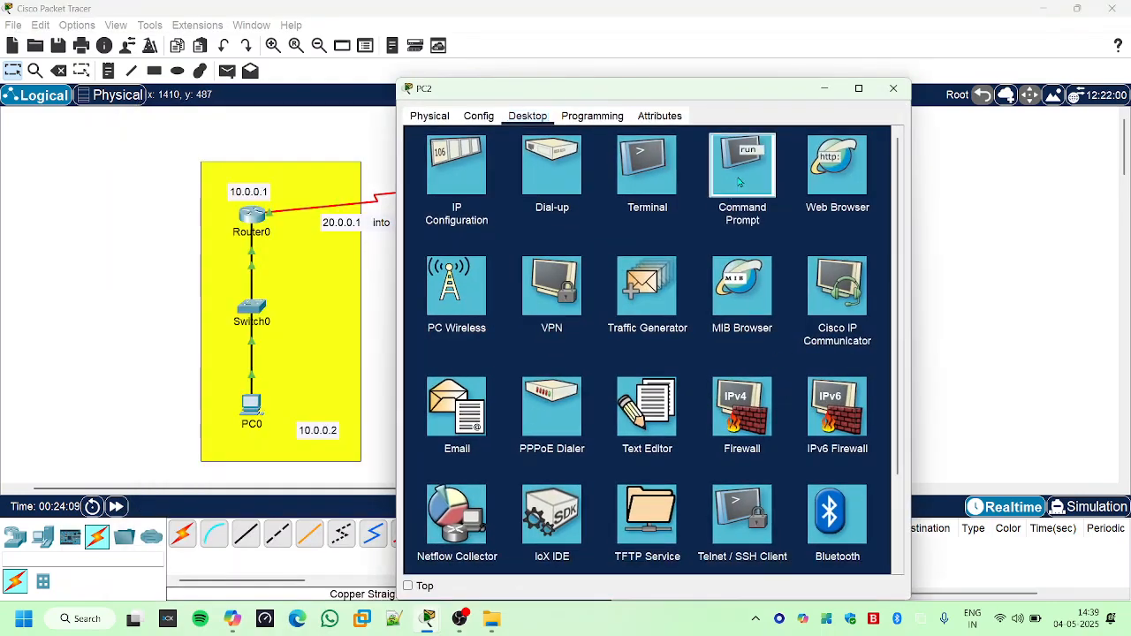
left_click(742, 159)
key("Return")
key("Return")
key("Return")
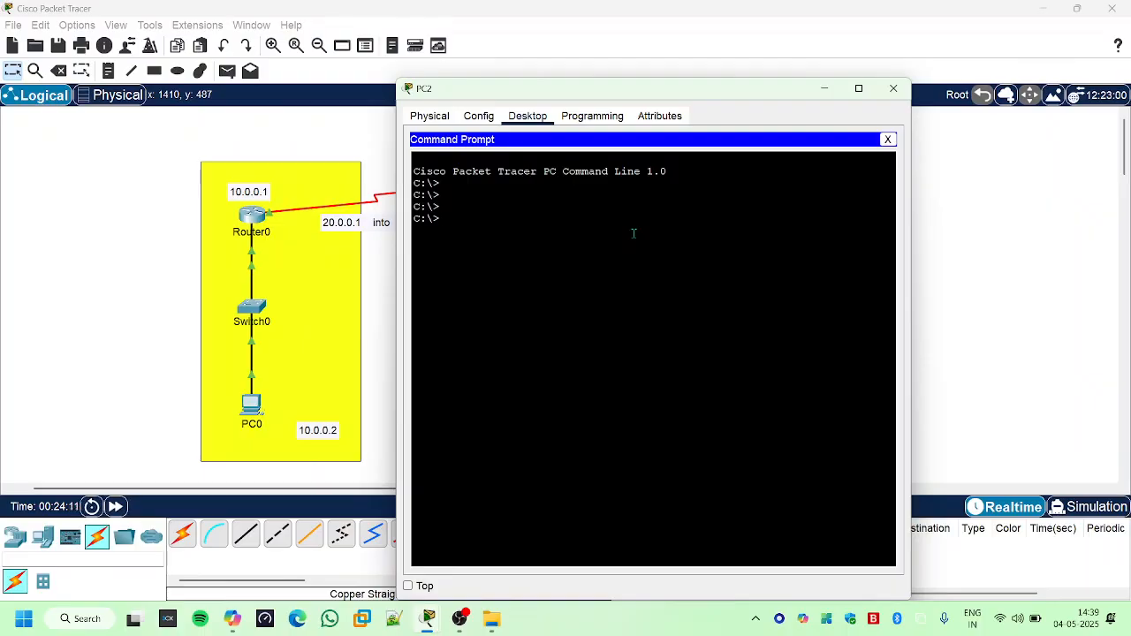
type("ping 10.0.0.2")
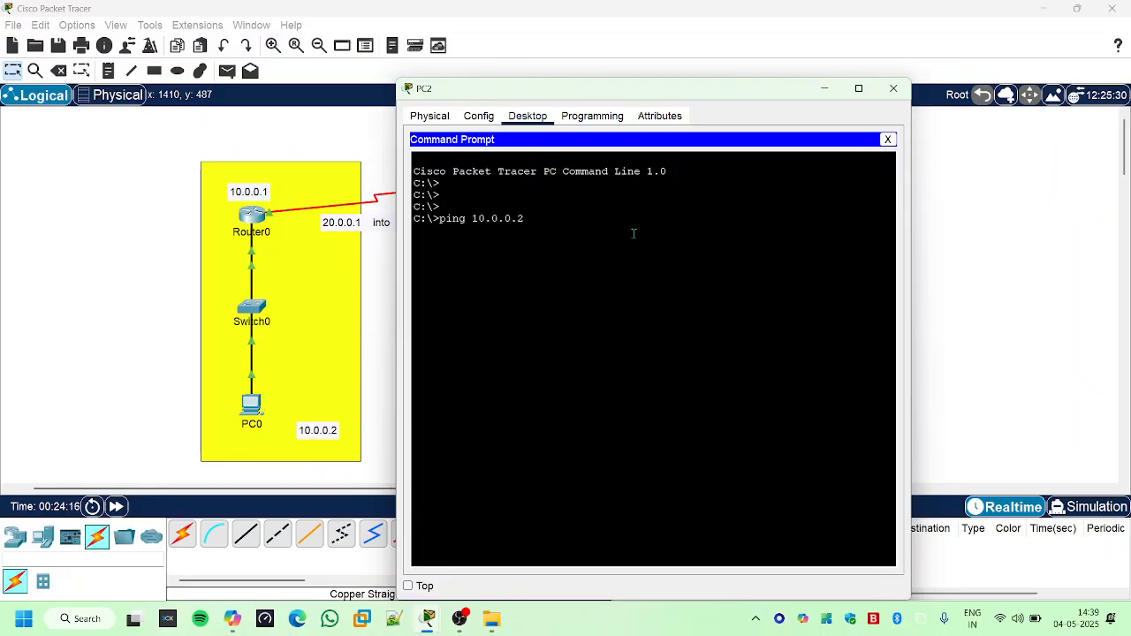
key("Return")
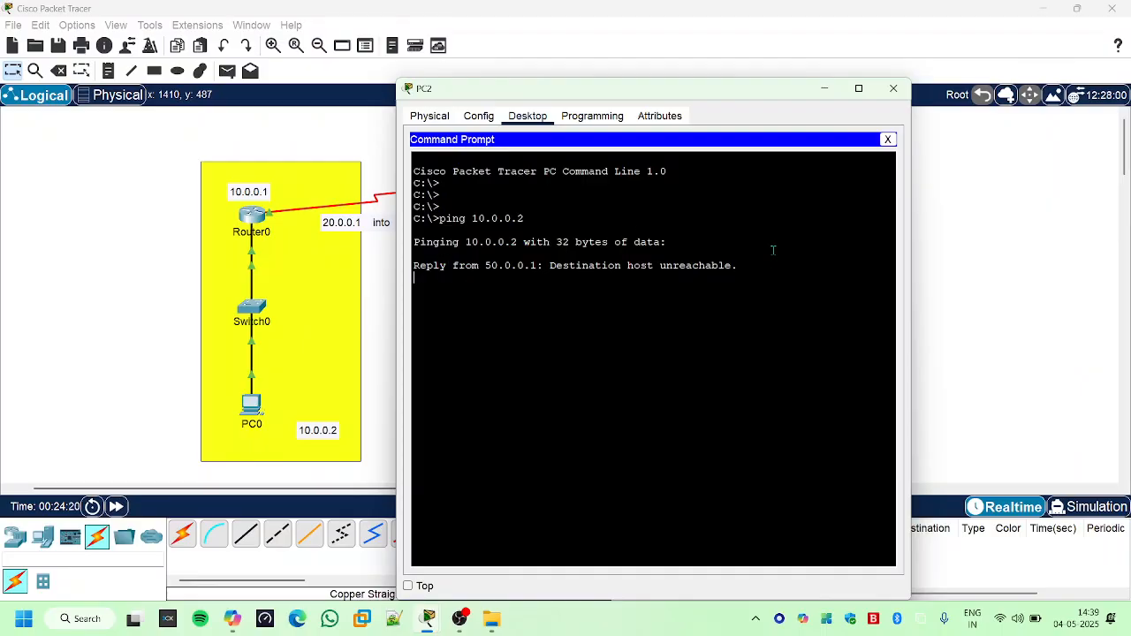
left_click_drag(710, 92, 958, 97)
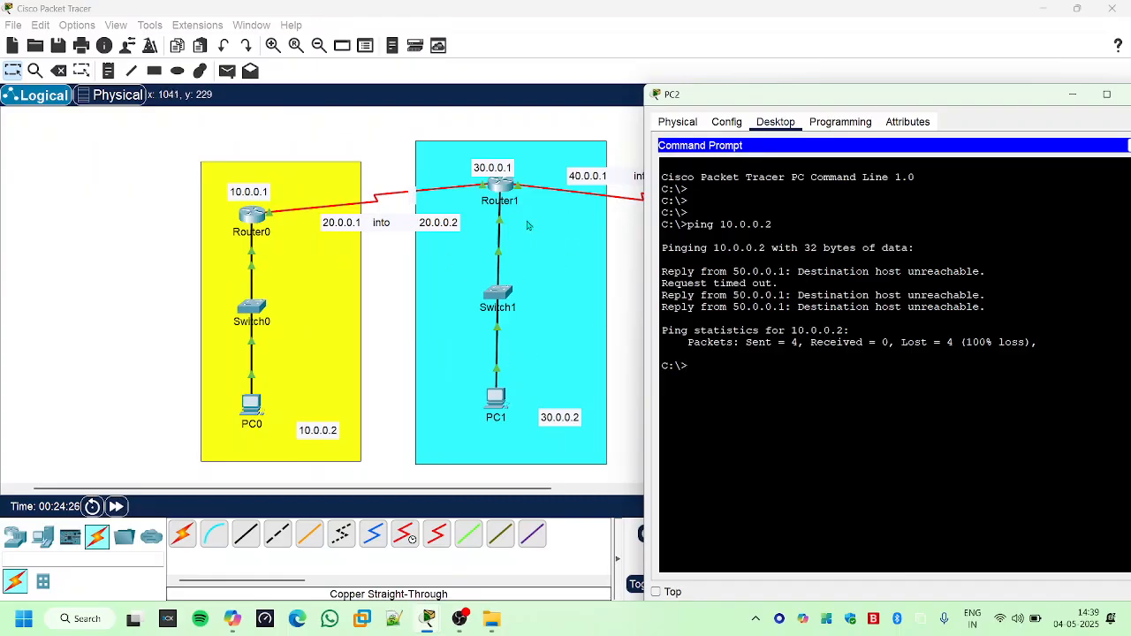
left_click_drag(850, 331, 1119, 359)
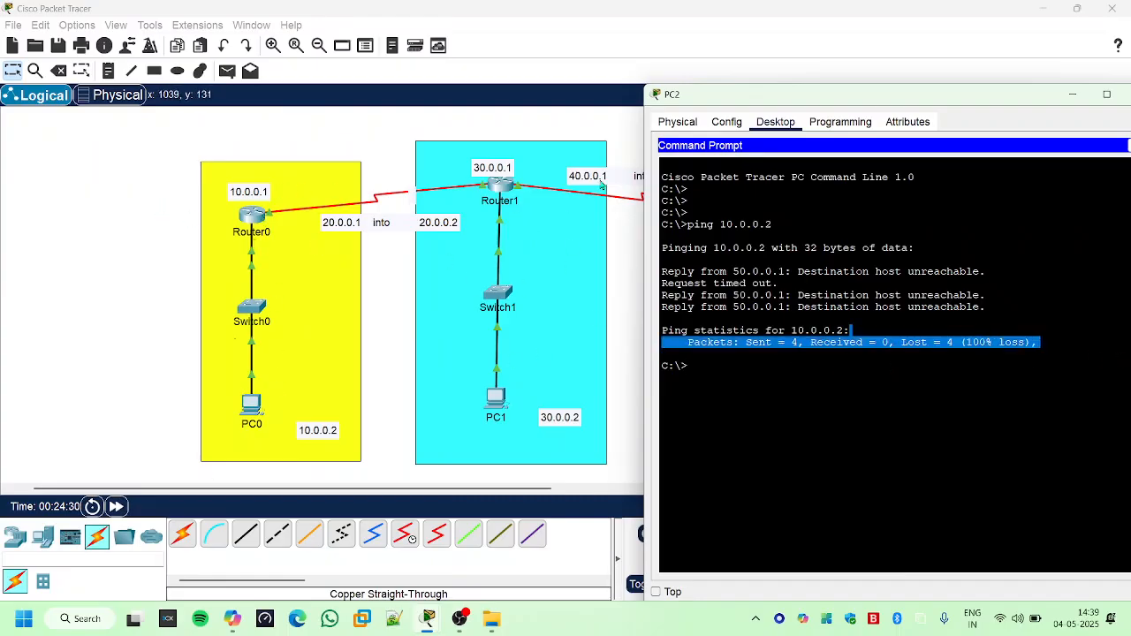
- Ping the gateway 10.0.0.1 from PC0's Command Prompt and examine the packet loss in the statistics
left_click(255, 403)
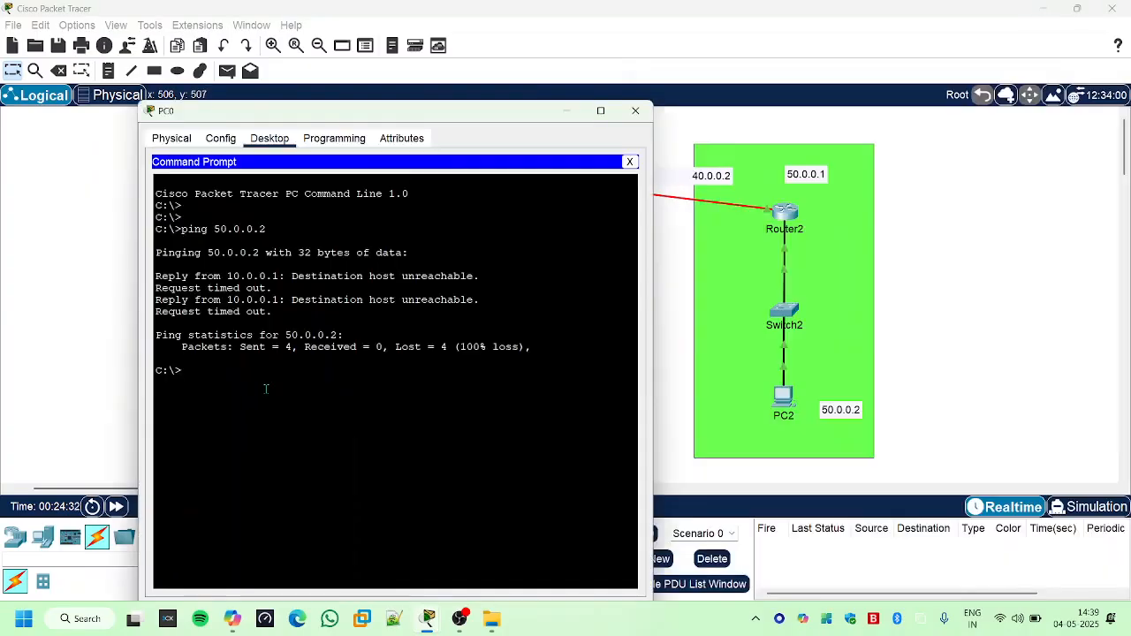
key("Up")
key("Left")
key("Left")
key("Left")
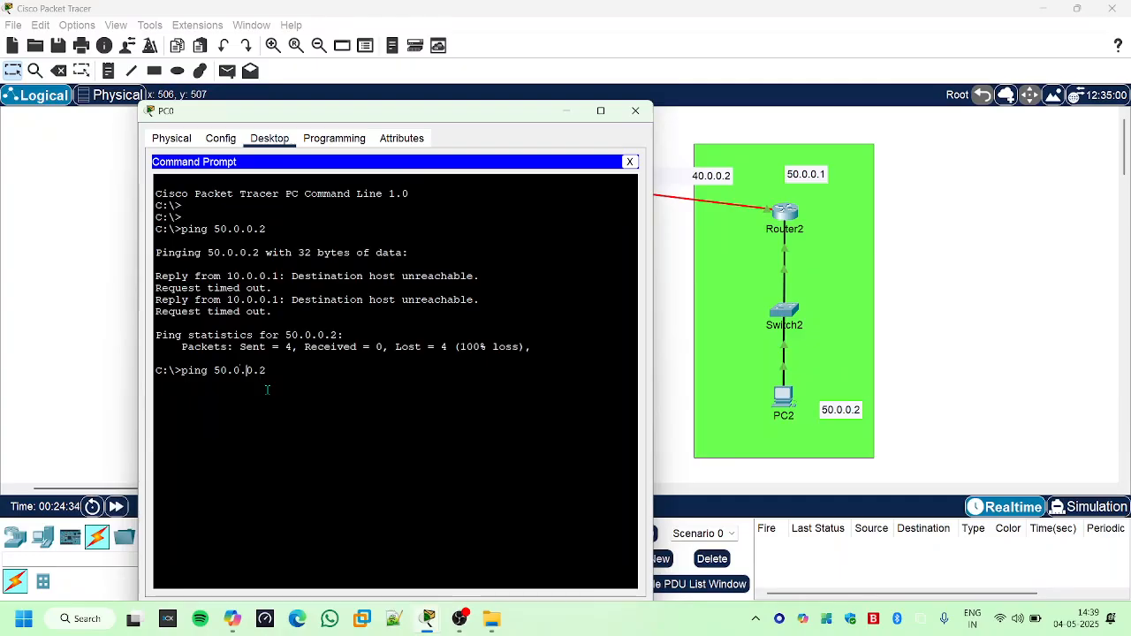
key("BackSpace")
type("1")
type("1")
key("Return")
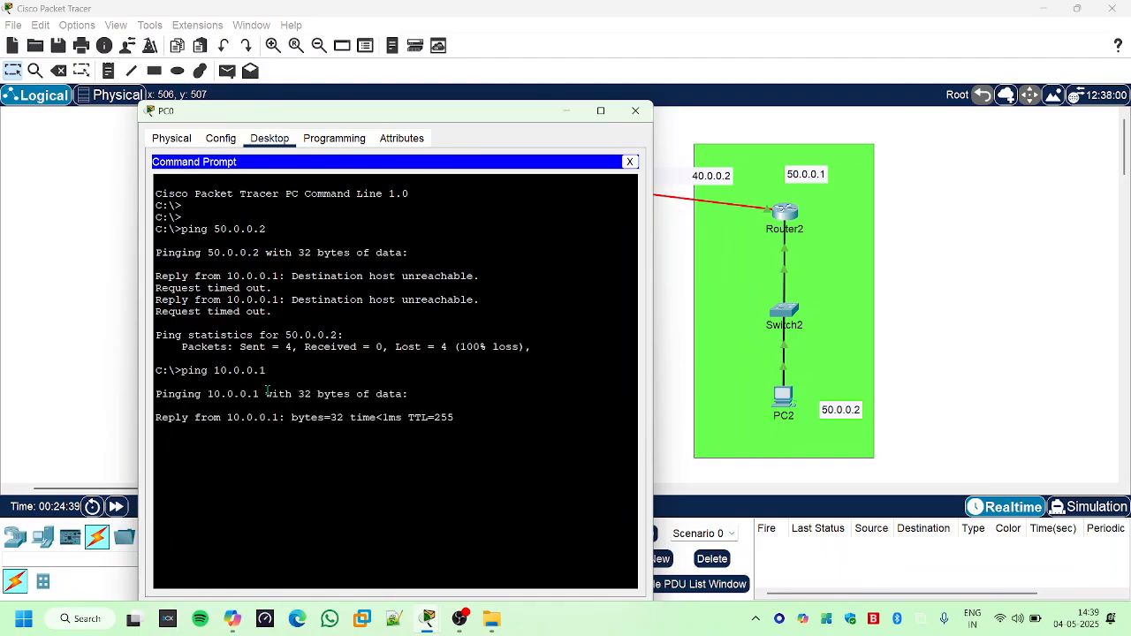
left_click_drag(349, 112, 801, 103)
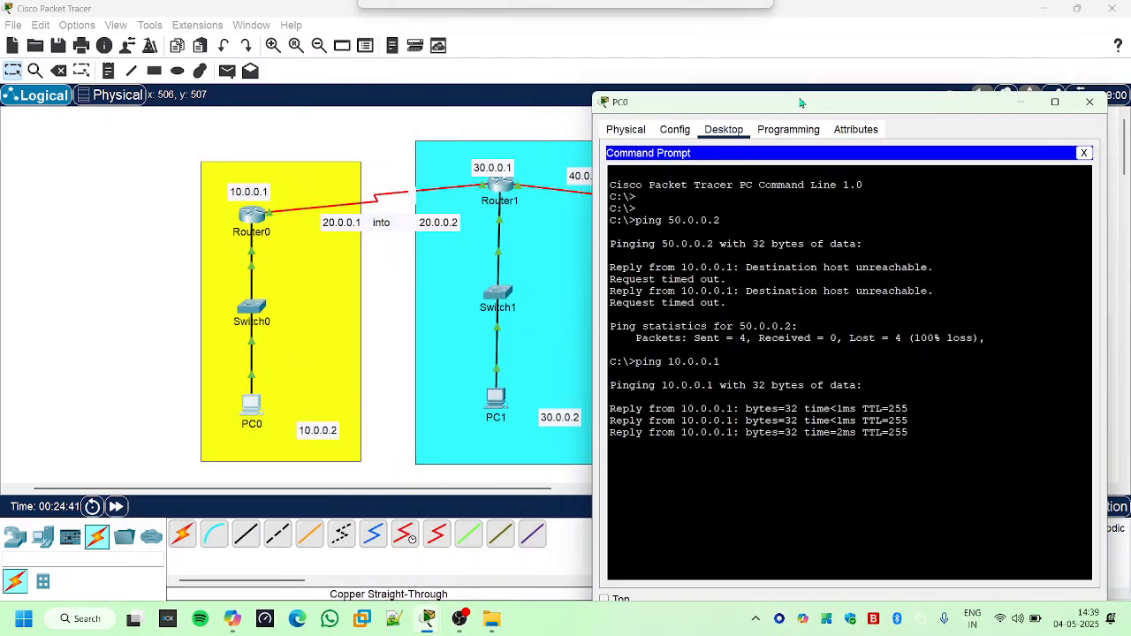
left_click_drag(969, 479, 901, 479)
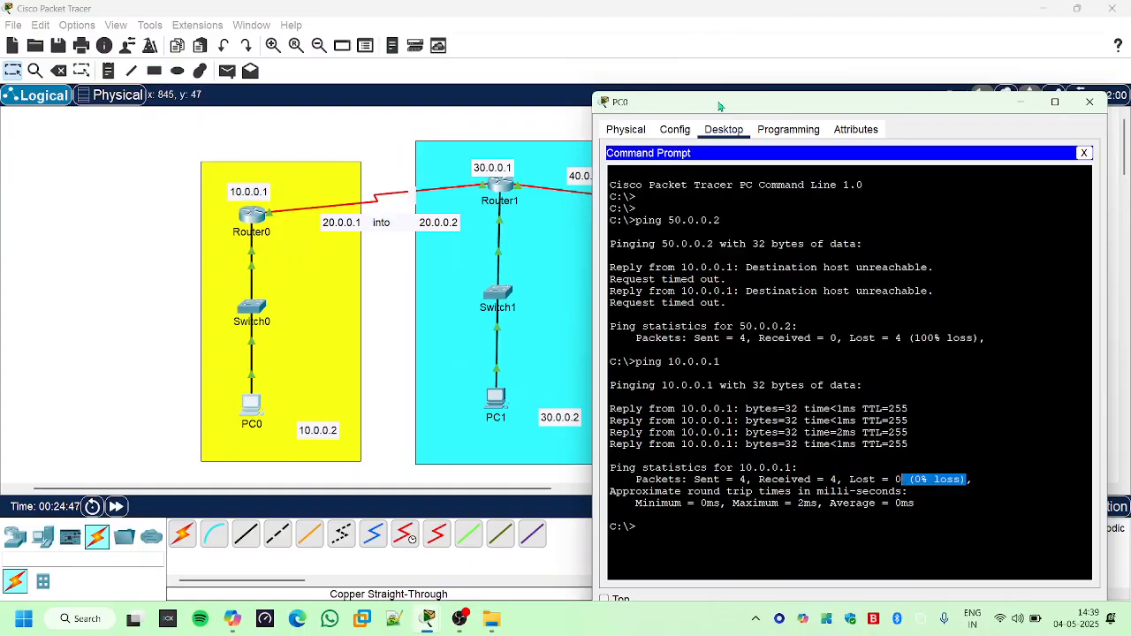
- Compare PC0's ping results with the router addresses in the topology, and close the PC0 window
left_click_drag(721, 103, 663, 321)
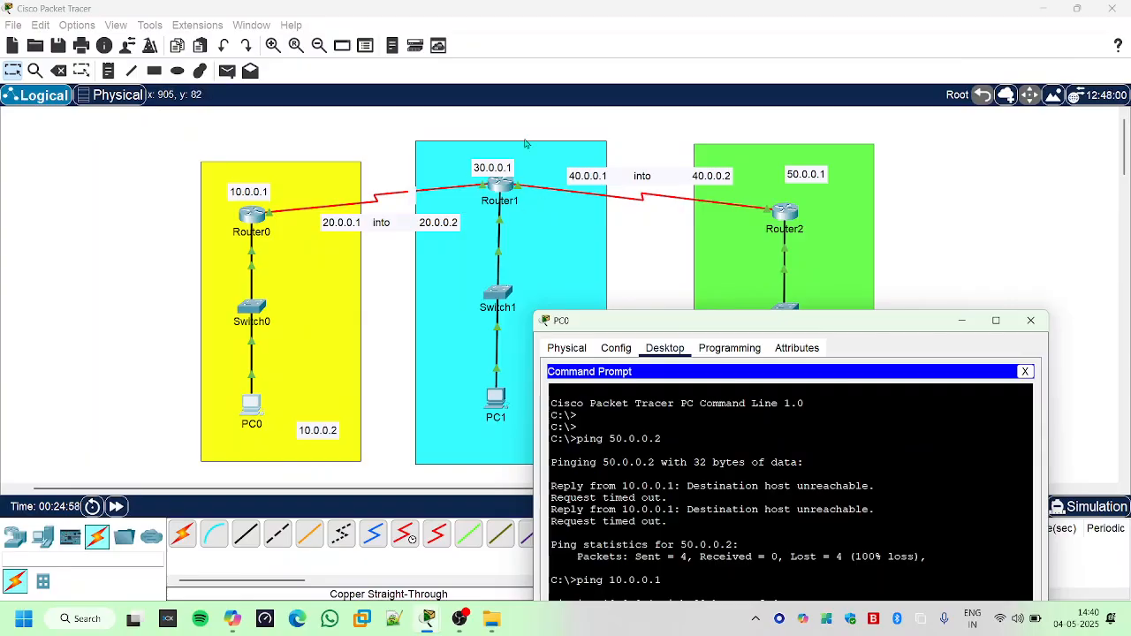
left_click_drag(737, 328, 590, 92)
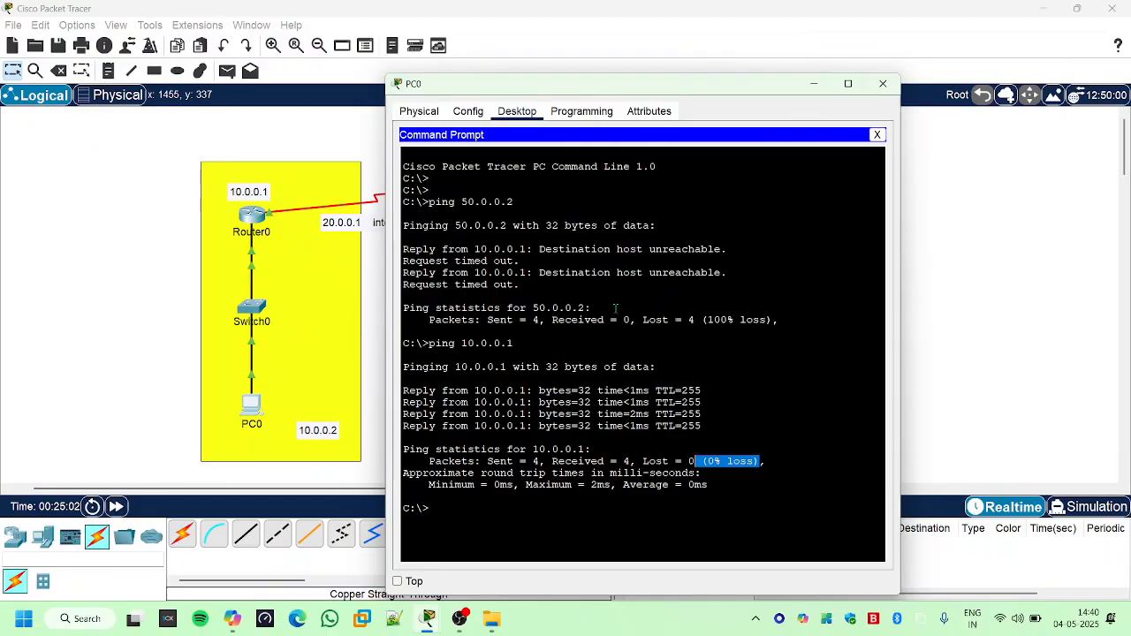
left_click(546, 440)
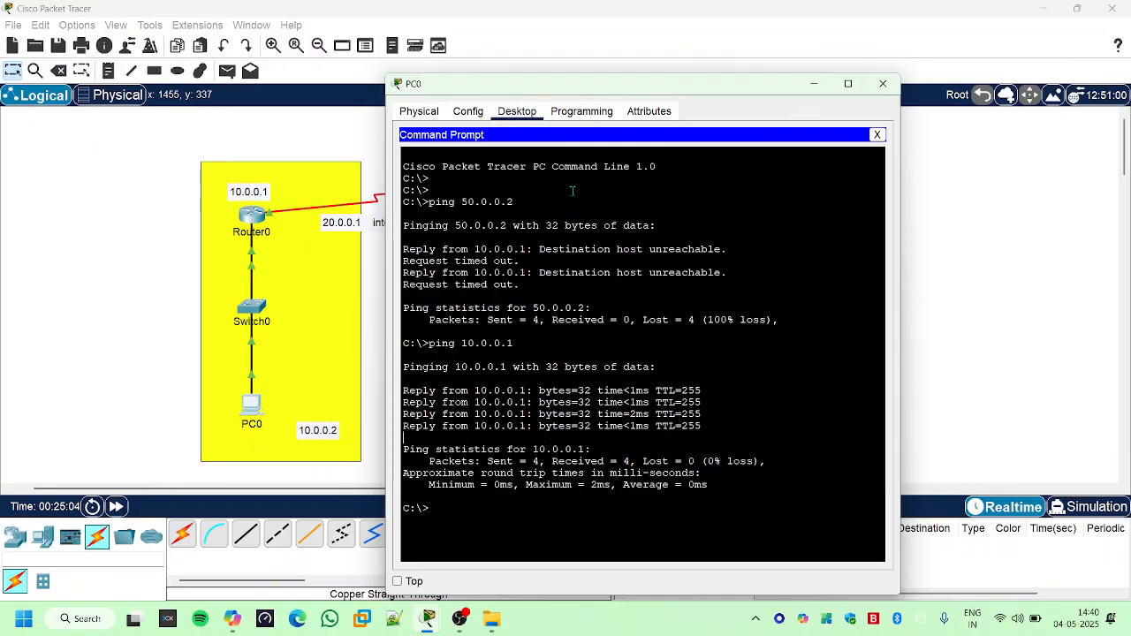
left_click_drag(677, 76, 532, 240)
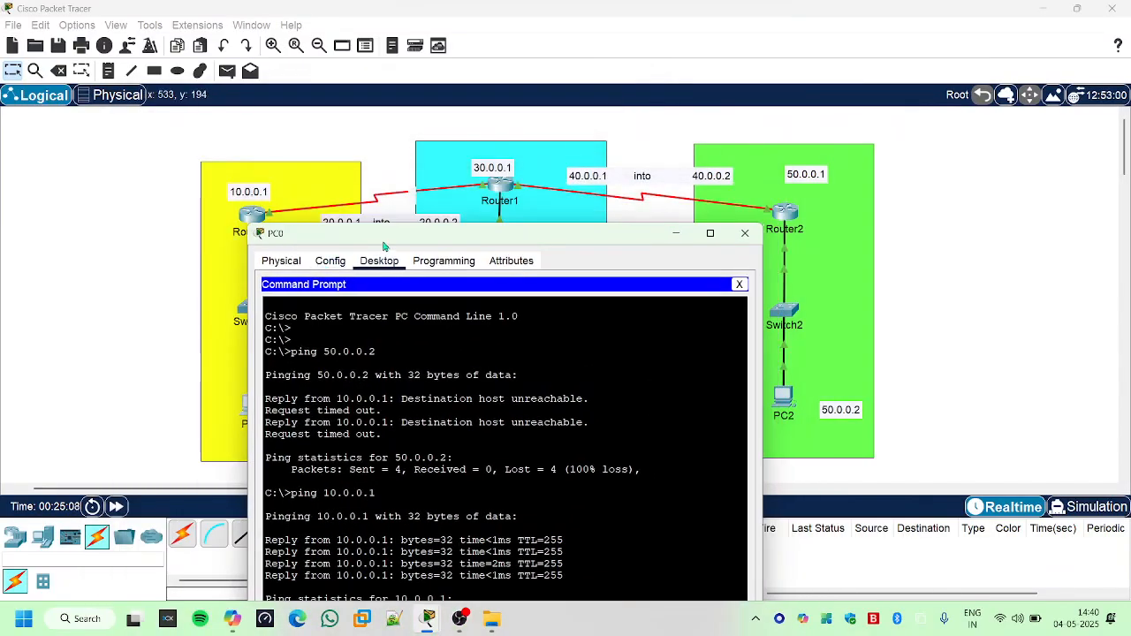
left_click_drag(385, 240, 302, 121)
key("Return")
key("Return")
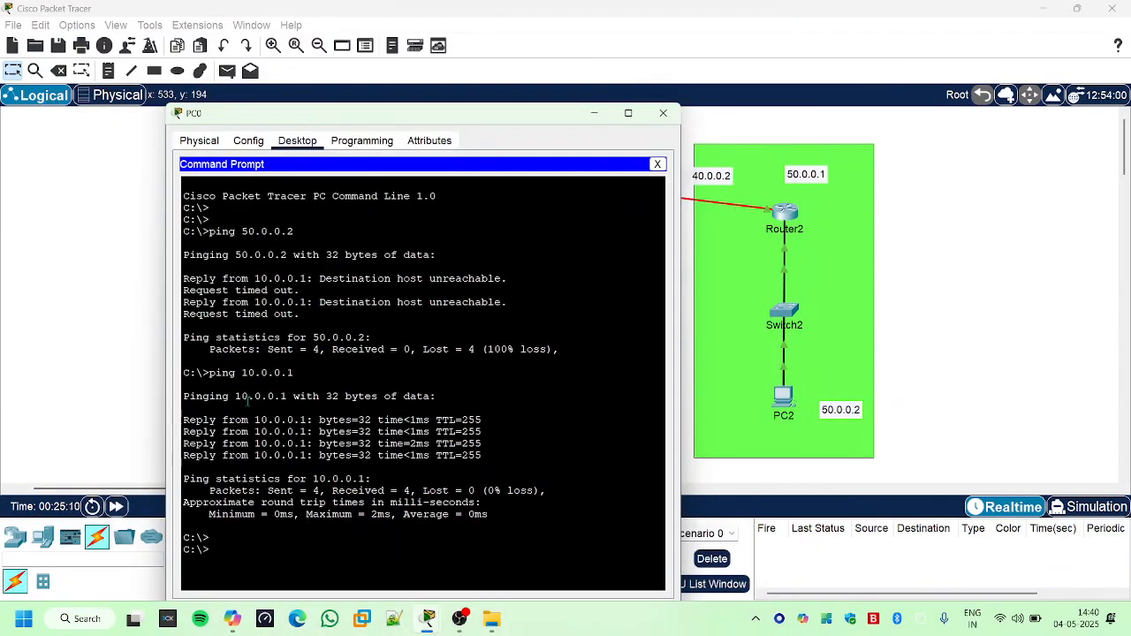
left_click(663, 113)
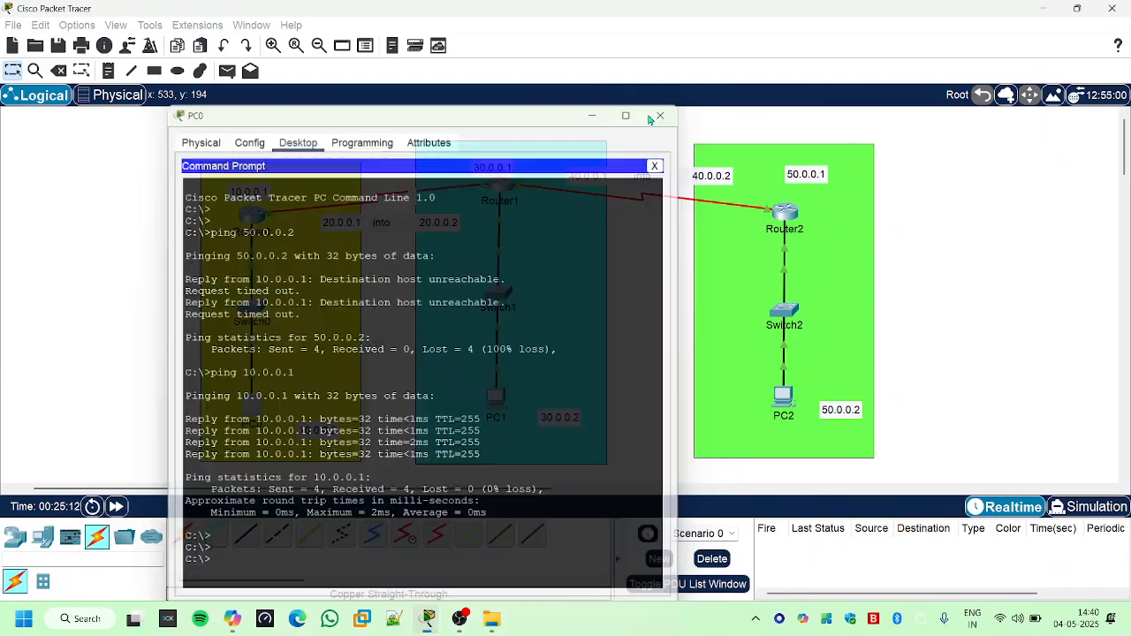
- Open Router0's command line interface and enter privileged EXEC mode with the en command
left_click(256, 215)
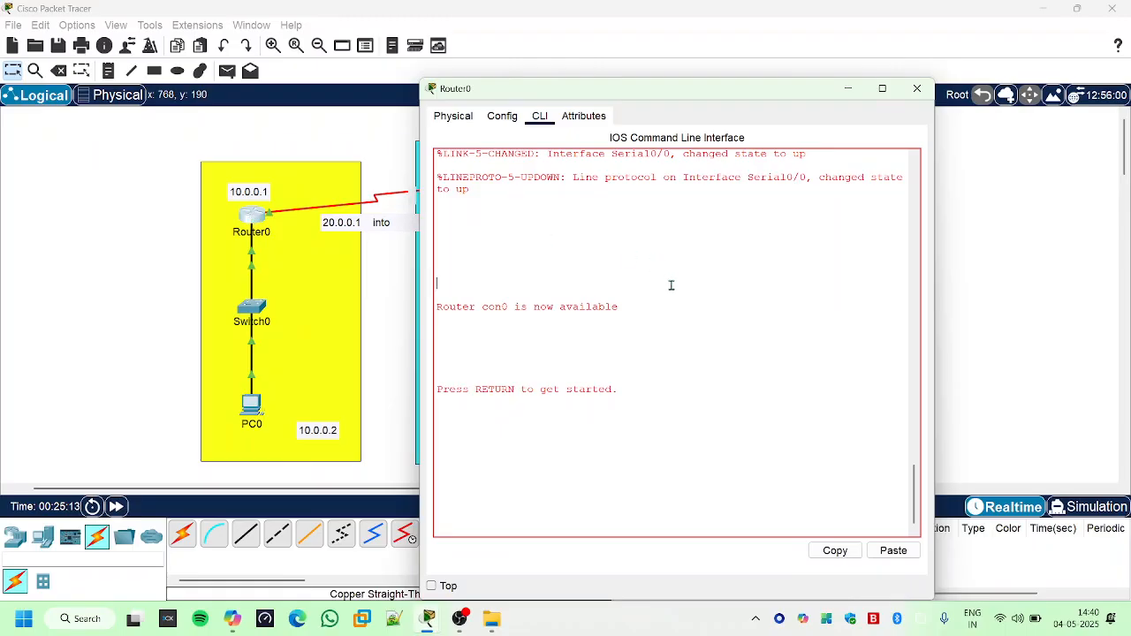
key("Return")
key("Return")
key("Return")
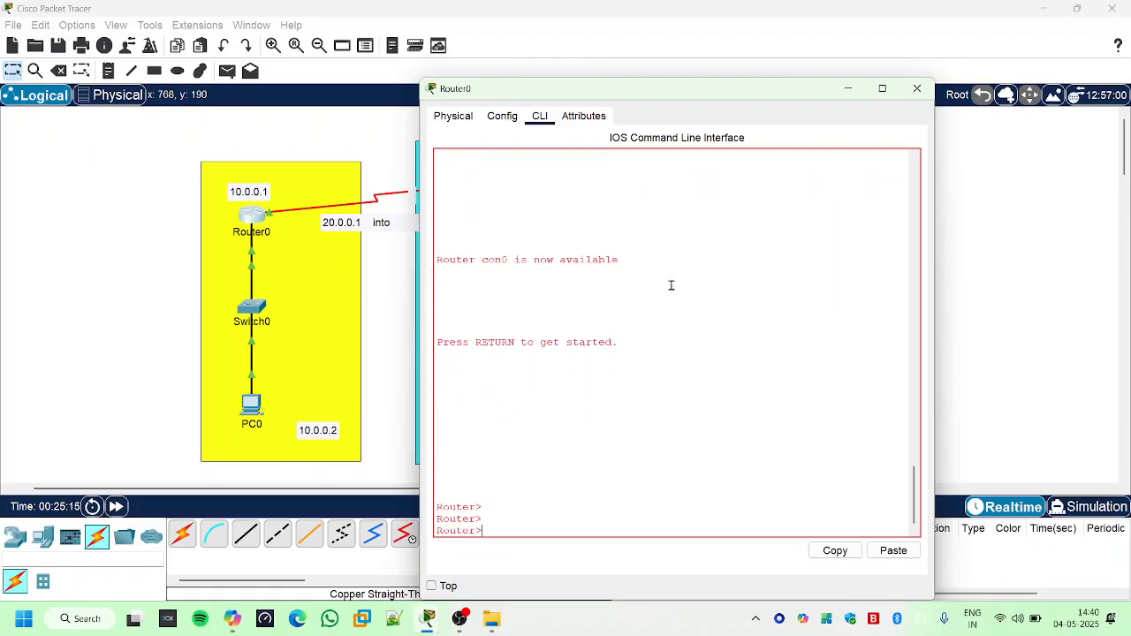
type("en")
key("Return")
key("Return")
key("Return")
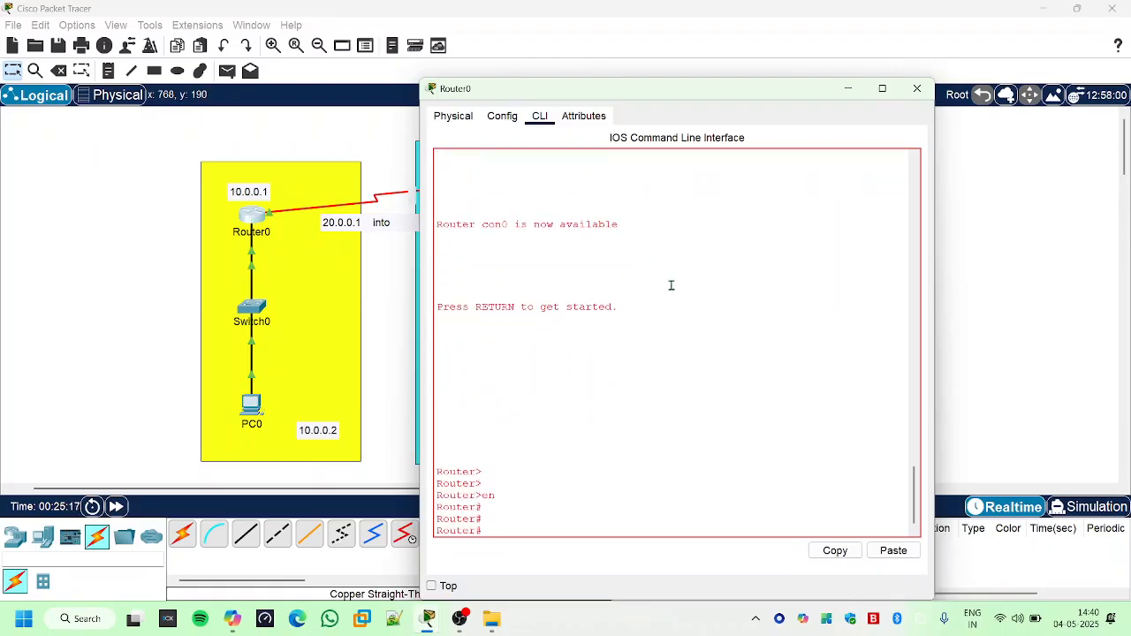
- Try to set Router0's hostname to a person's name from privileged EXEC mode with the hostname command
type("n")
type("ostnam")
type("e vi")
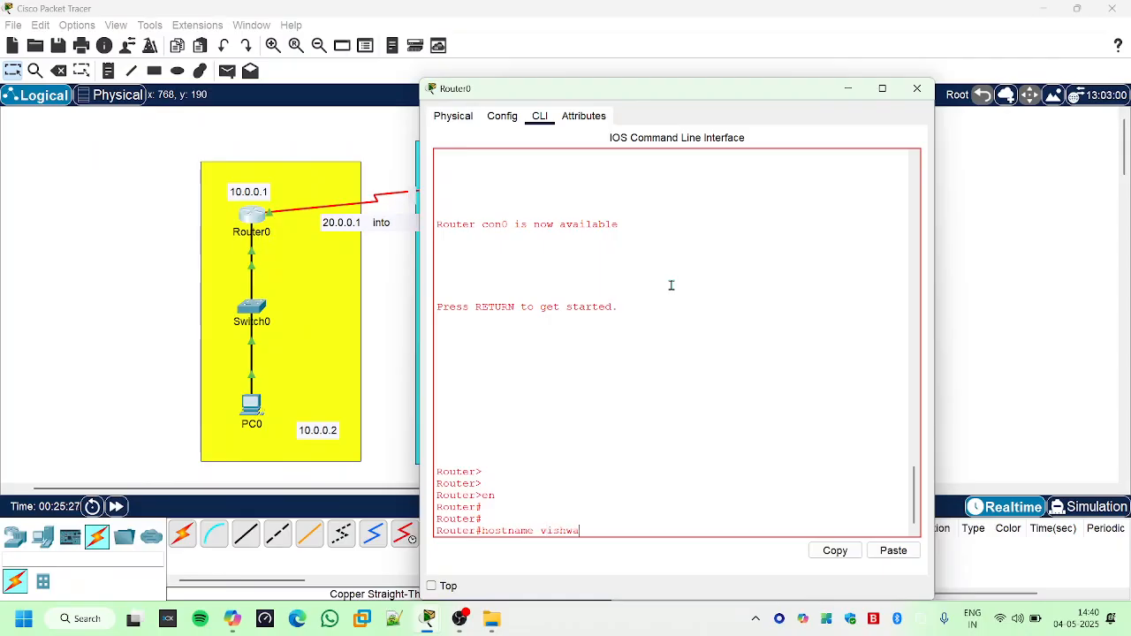
type("shwa")
key("Return")
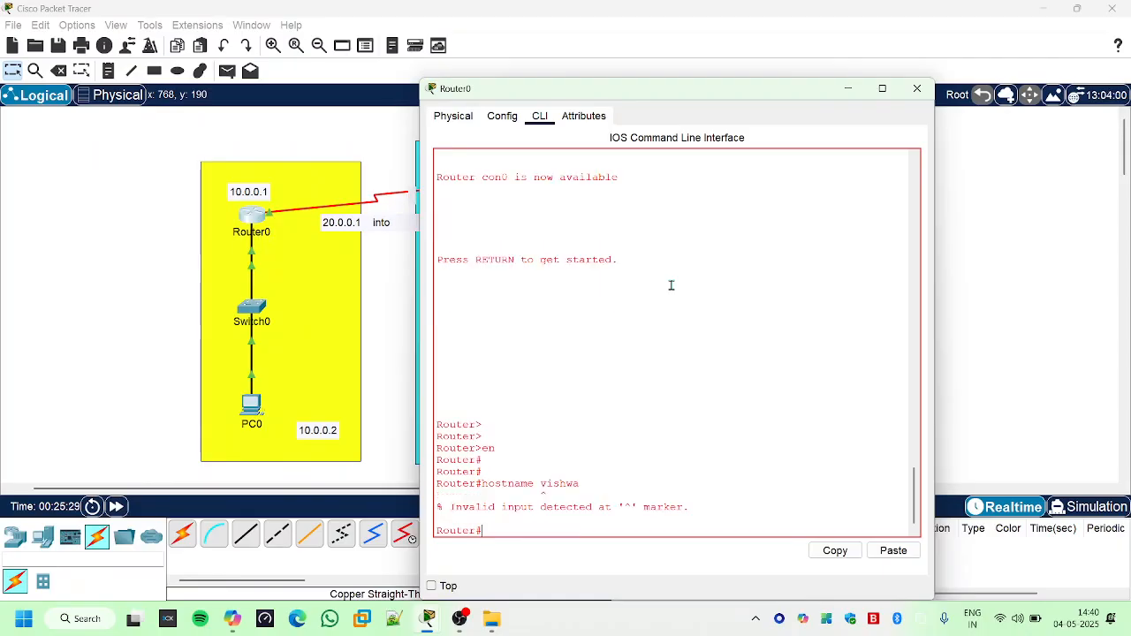
- Try the same naming command shortened to host in Router0's privileged EXEC mode, and clear the recalled line
key("Up")
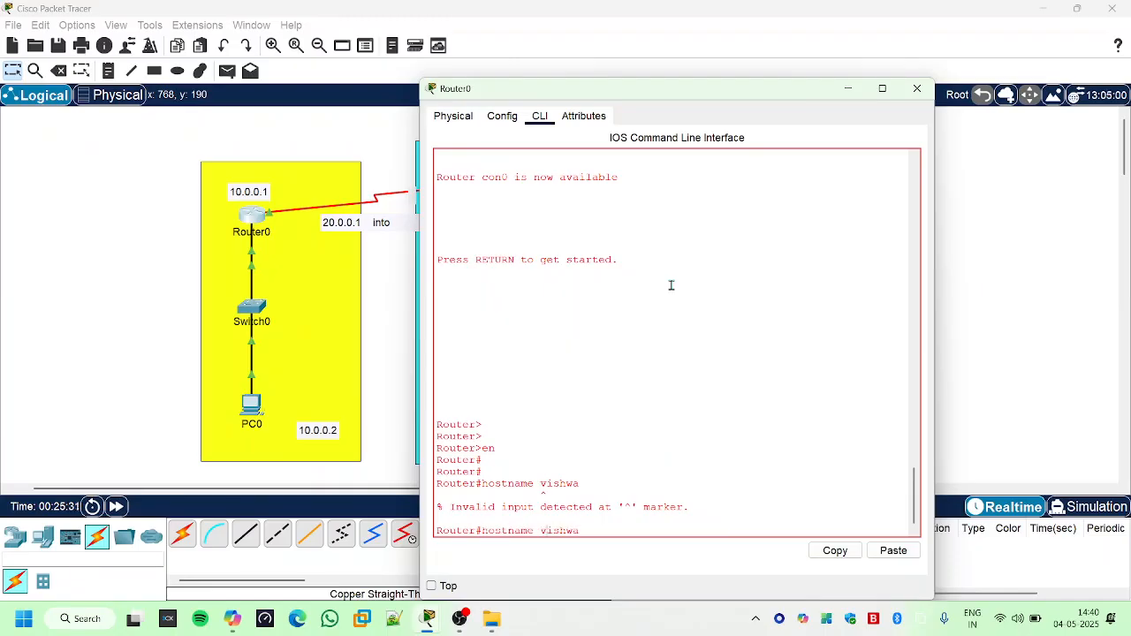
key("Left")
key("Left")
key("Left")
key("Left")
key("Left")
key("Left")
key("BackSpace")
key("BackSpace")
key("BackSpace")
key("BackSpace")
key("BackSpace")
key("Return")
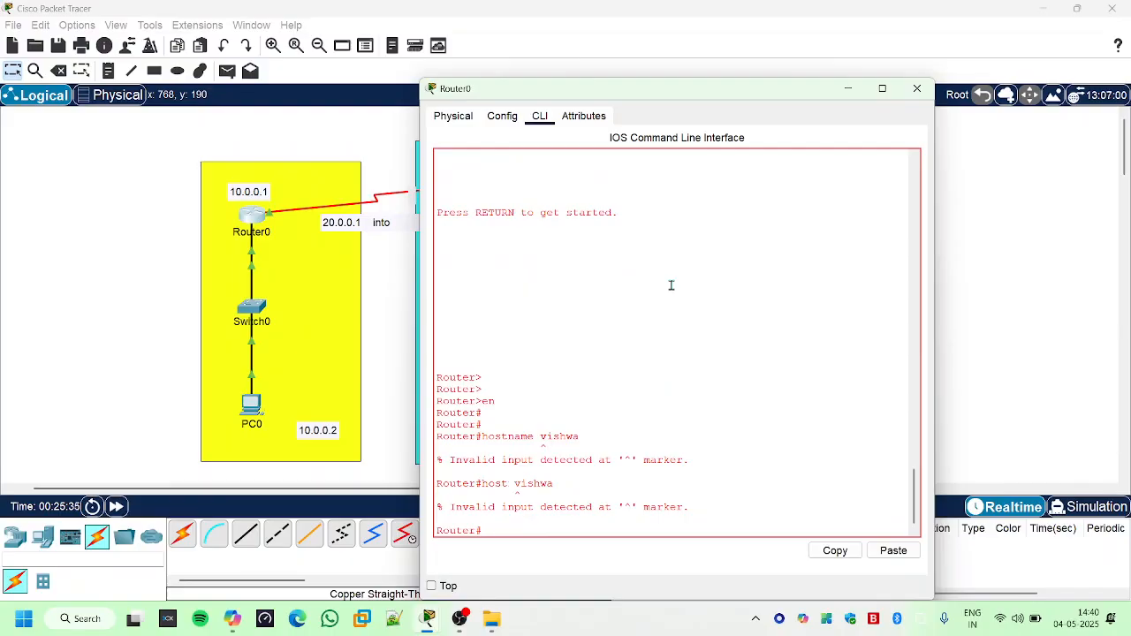
key("Up")
key("BackSpace")
key("BackSpace")
key("BackSpace")
key("BackSpace")
key("BackSpace")
key("BackSpace")
key("BackSpace")
key("BackSpace")
key("BackSpace")
key("BackSpace")
- Enter global configuration mode on Router0 with the configure terminal command
type("conf")
key("Tab")
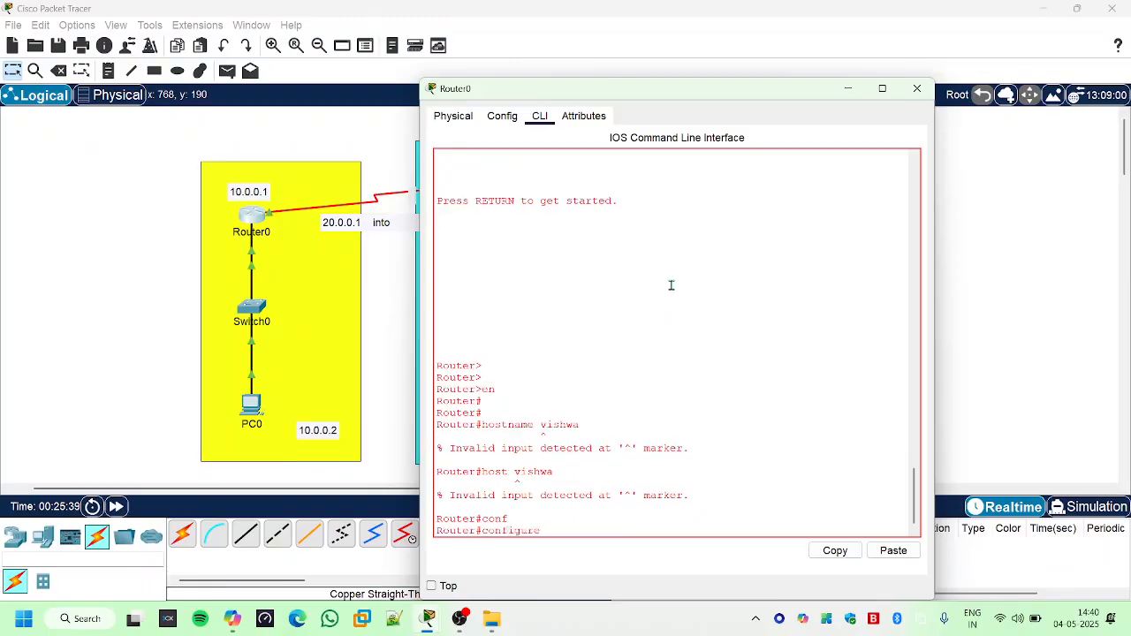
type("t")
key("Tab")
key("Return")
- Set Router0's hostname to the chosen person's name with the hostname command, and close the router's window
type("h")
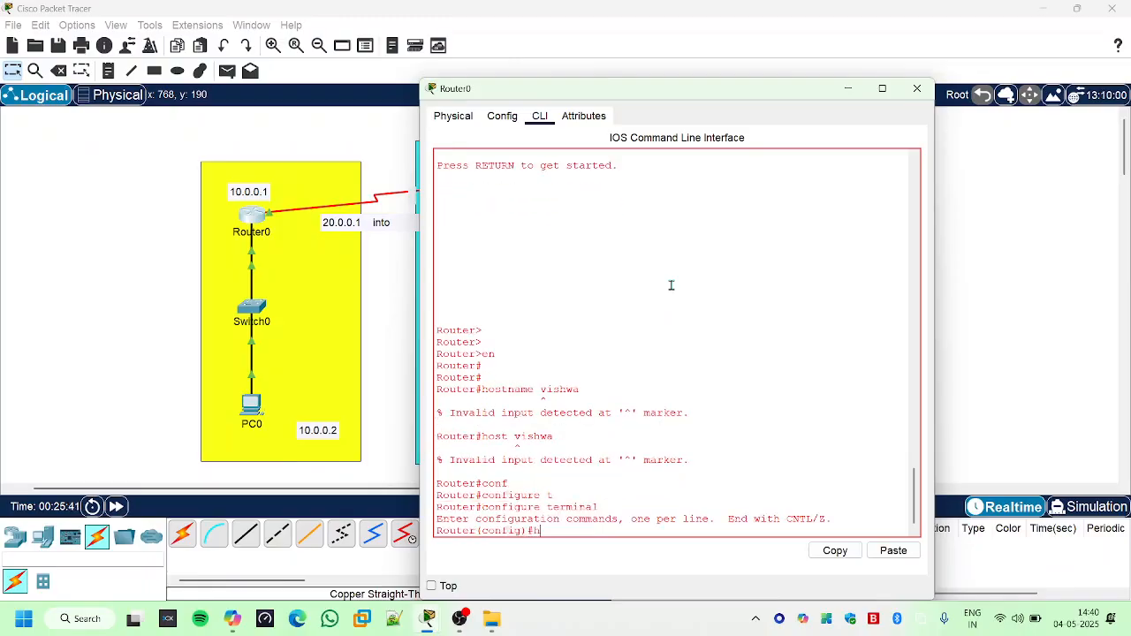
type("o")
key("Tab")
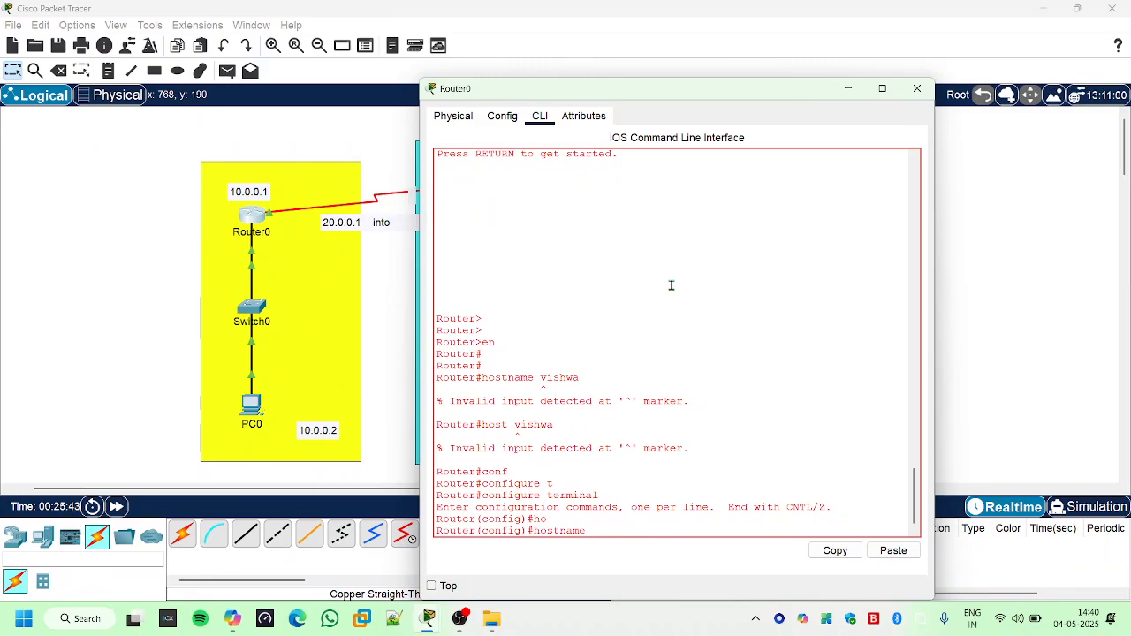
type("vishwa")
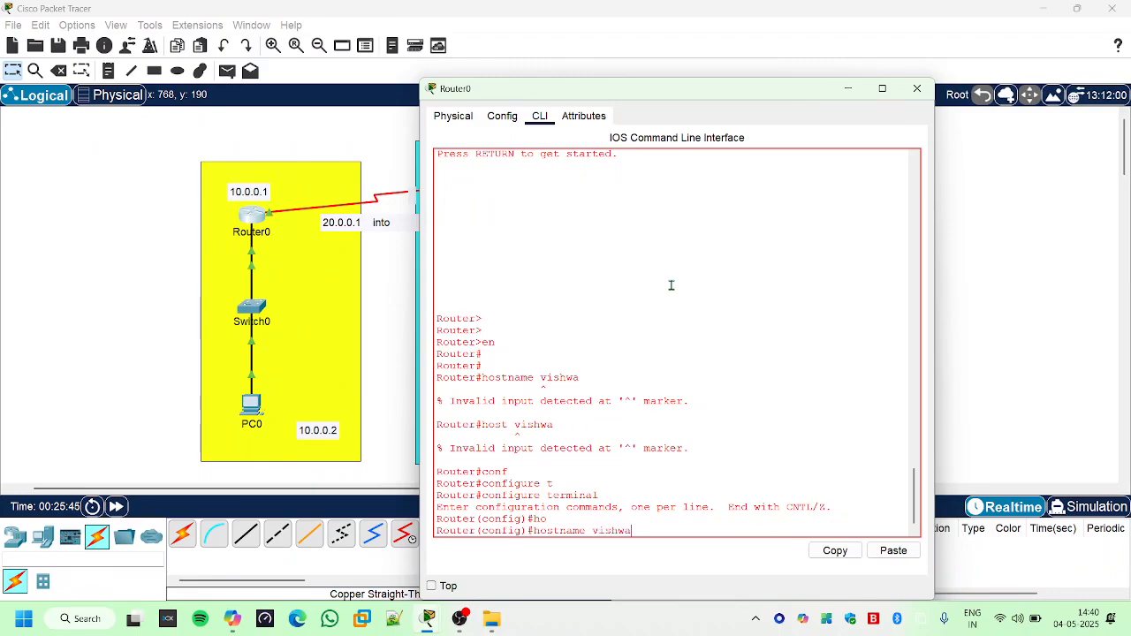
key("Return")
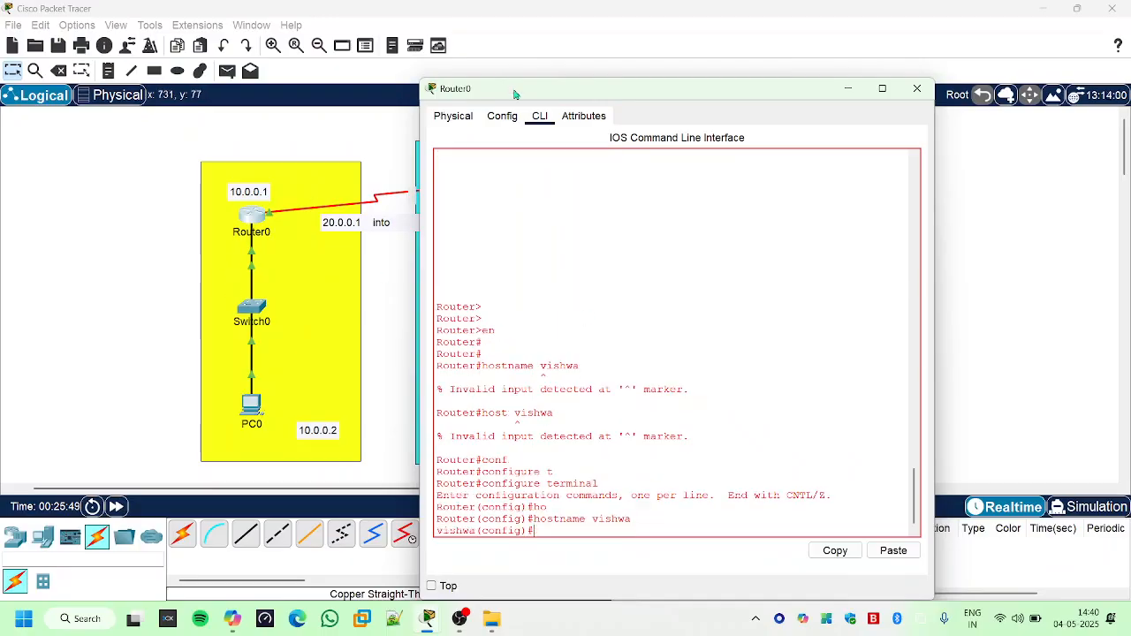
left_click_drag(512, 88, 355, 153)
left_click(691, 154)
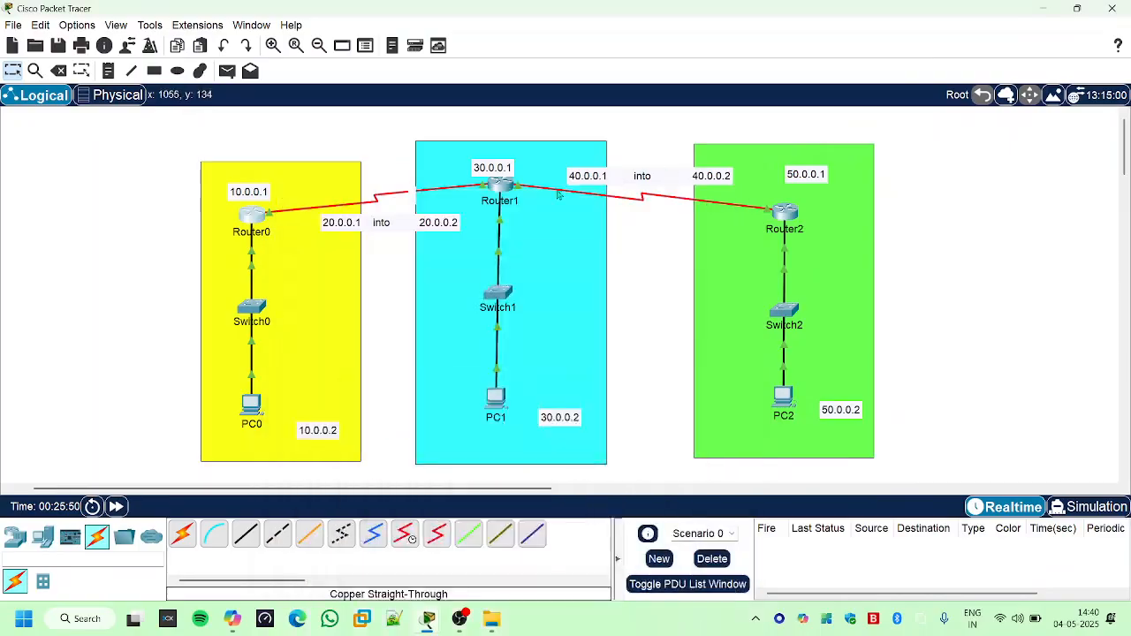
- Open Router1's command line interface and leave interface configuration mode with the exit command
left_click(497, 187)
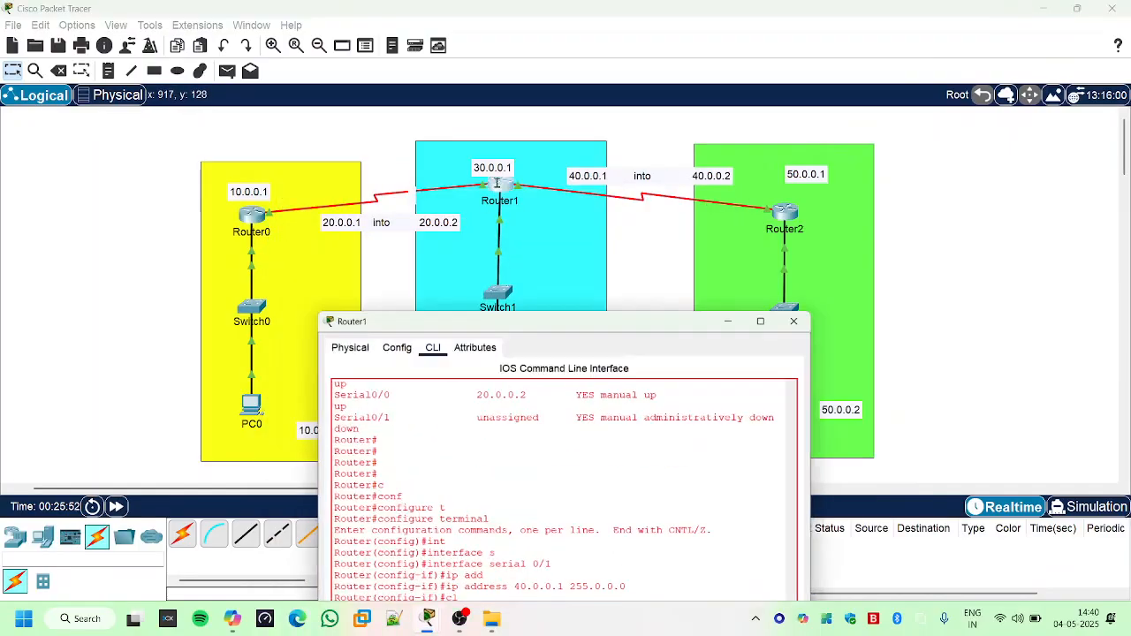
key("Return")
key("Return")
key("Return")
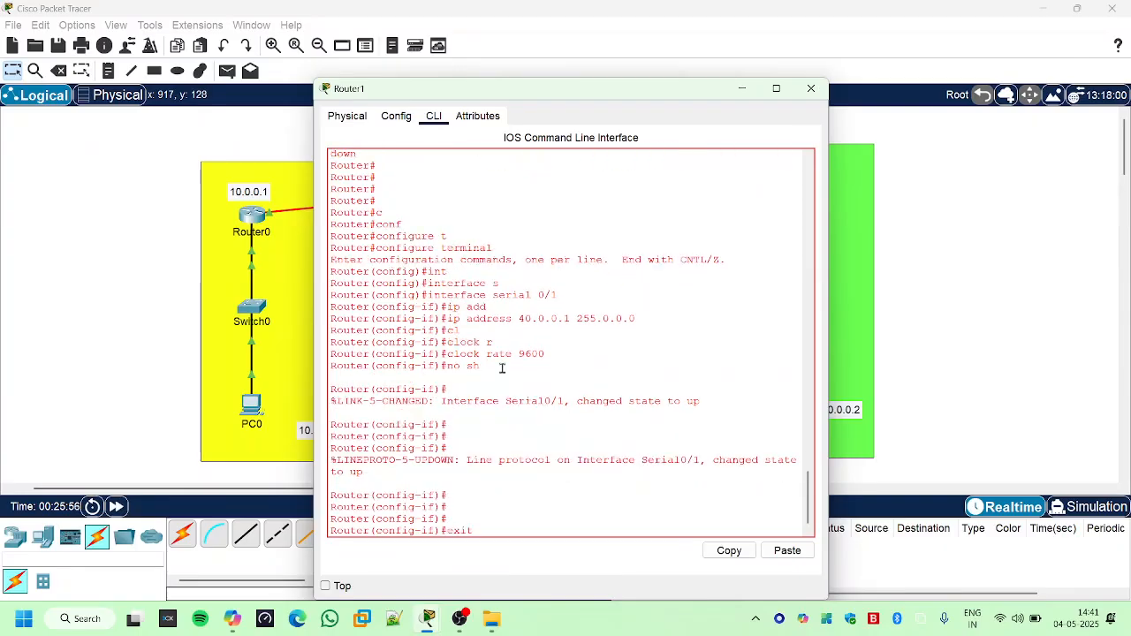
key("Return")
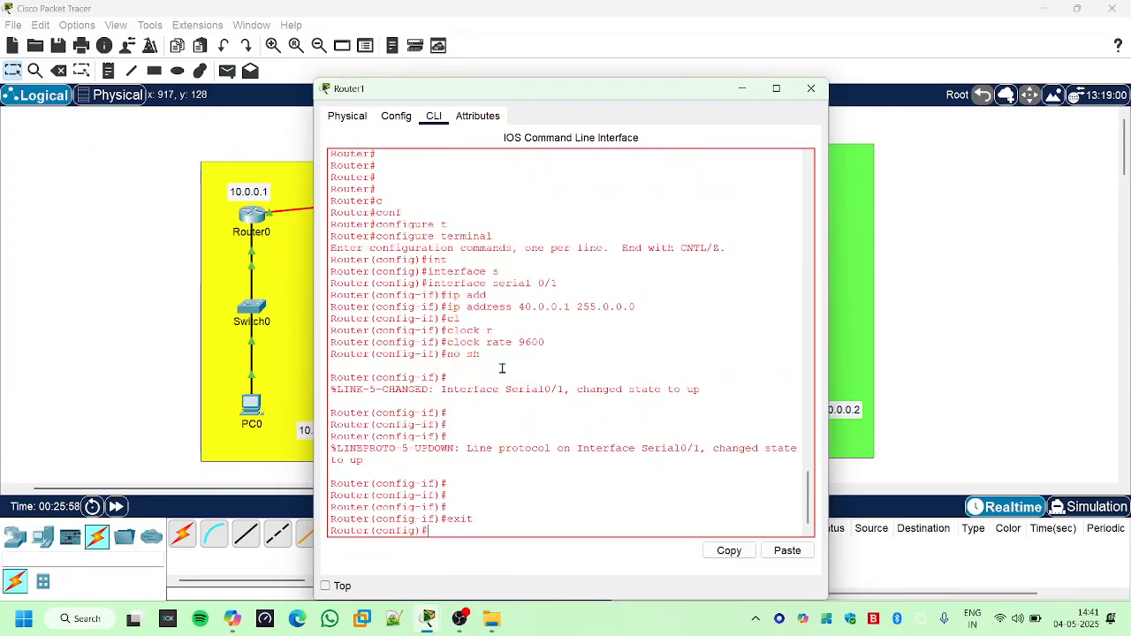
- Set Router1's hostname to its own chosen name with the hostname command, and close the router's window
type("h")
key("Tab")
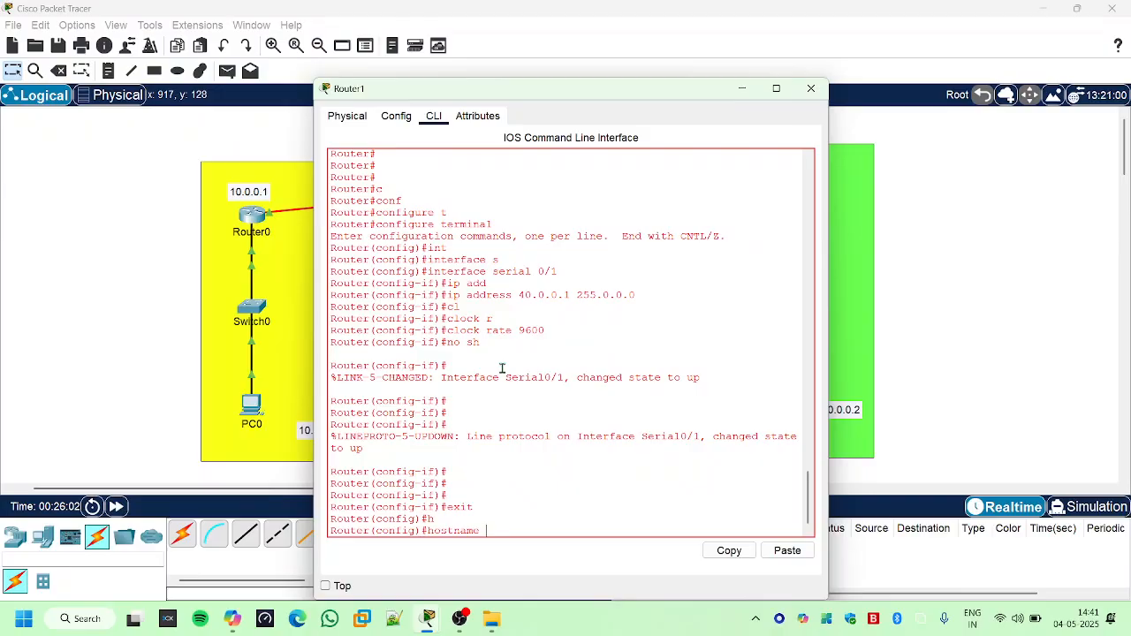
key("Tab")
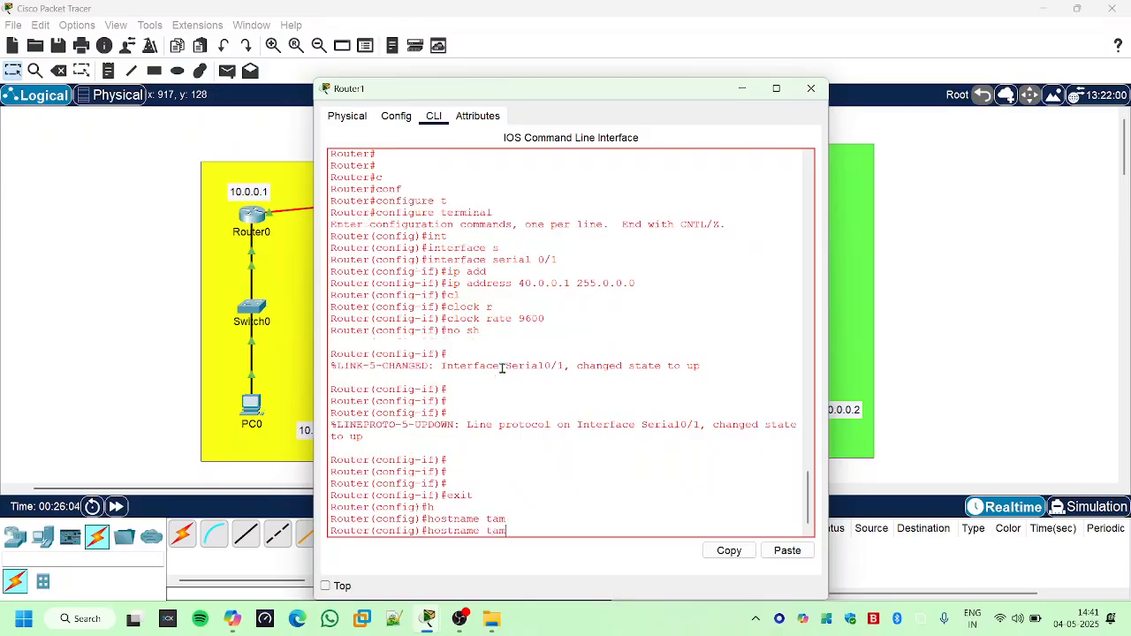
key("Tab")
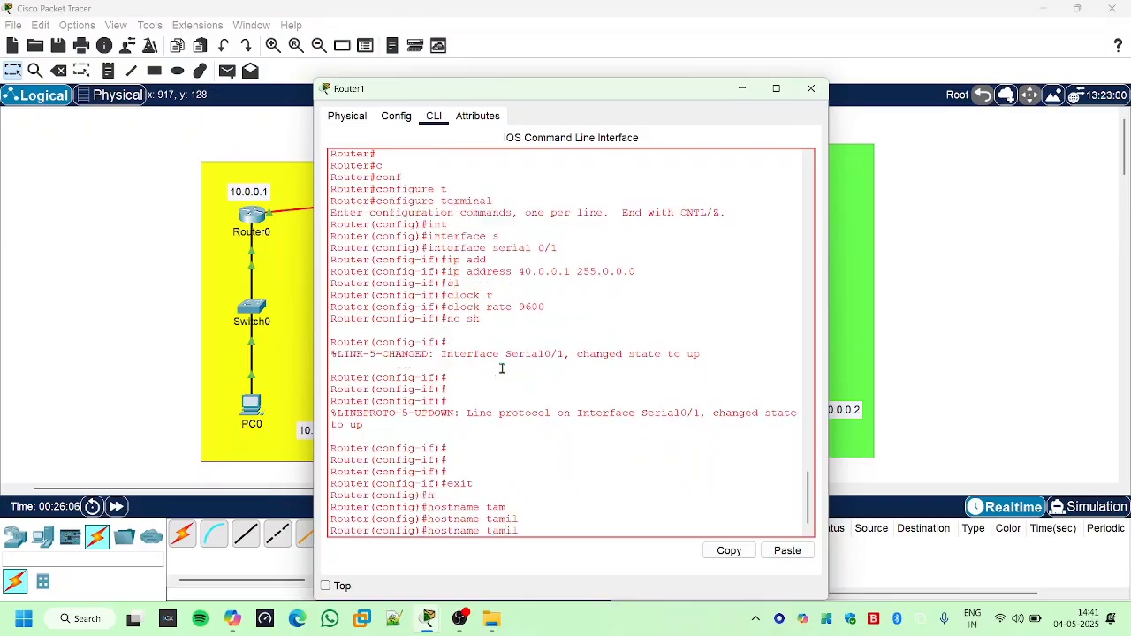
key("Return")
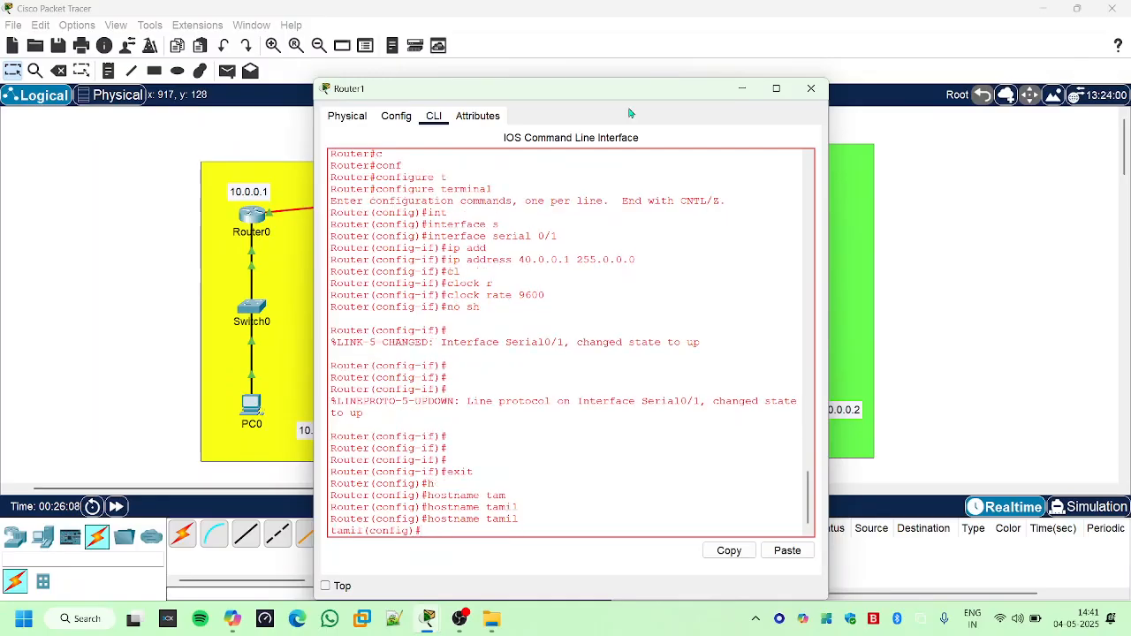
left_click(810, 88)
- Open Router2's command line interface and set its hostname to the chosen person's name in global configuration mode
left_click(784, 212)
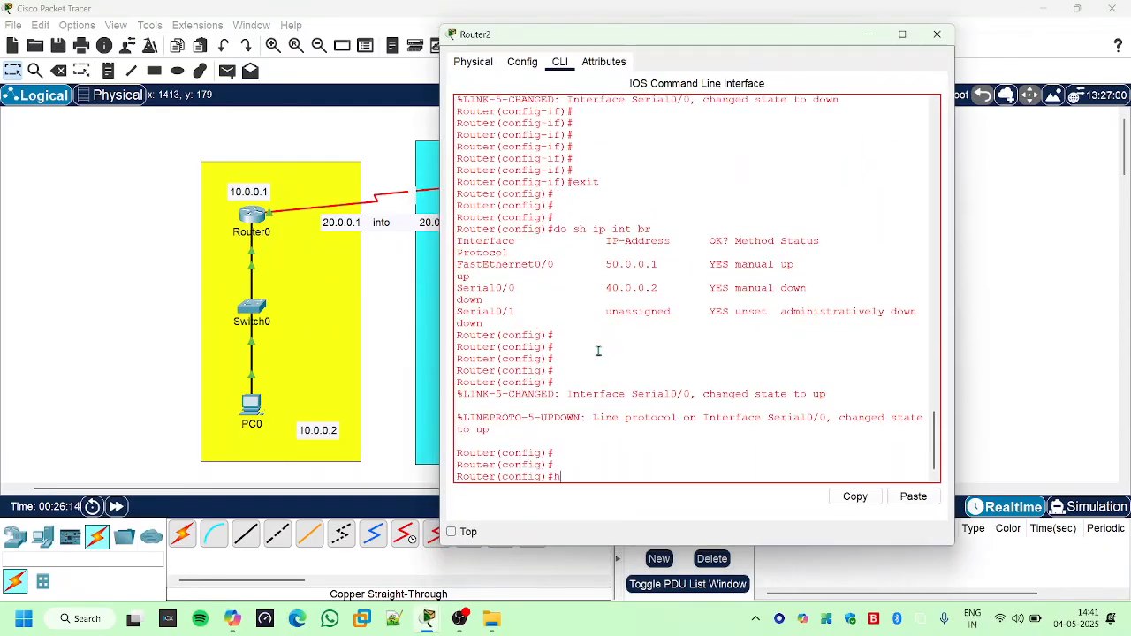
type("h")
key("Tab")
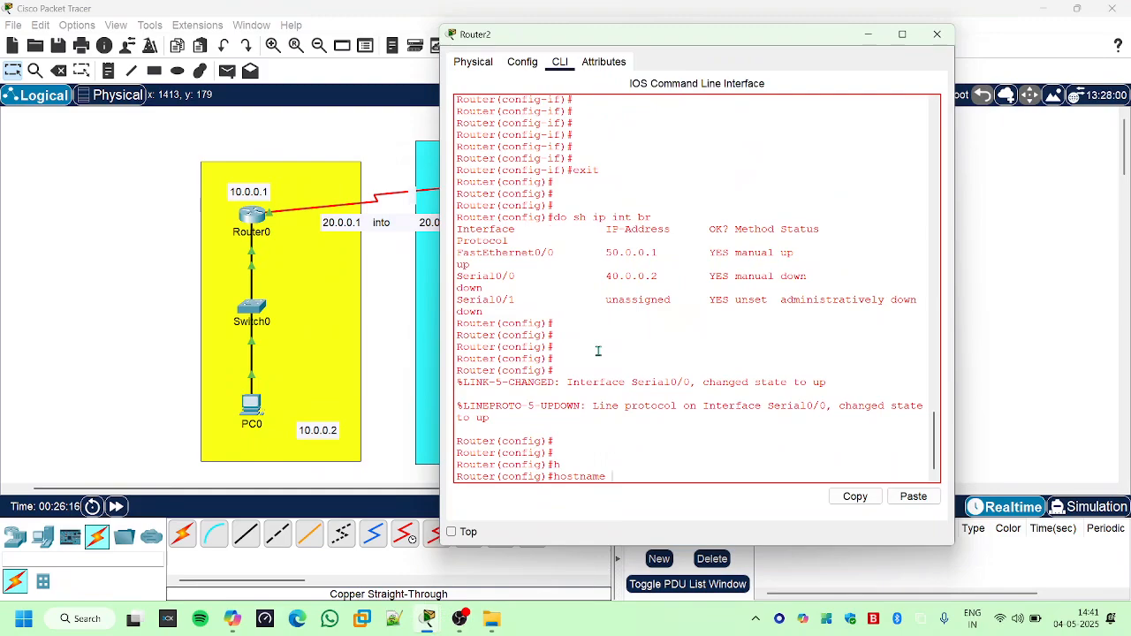
type("suriya")
key("Return")
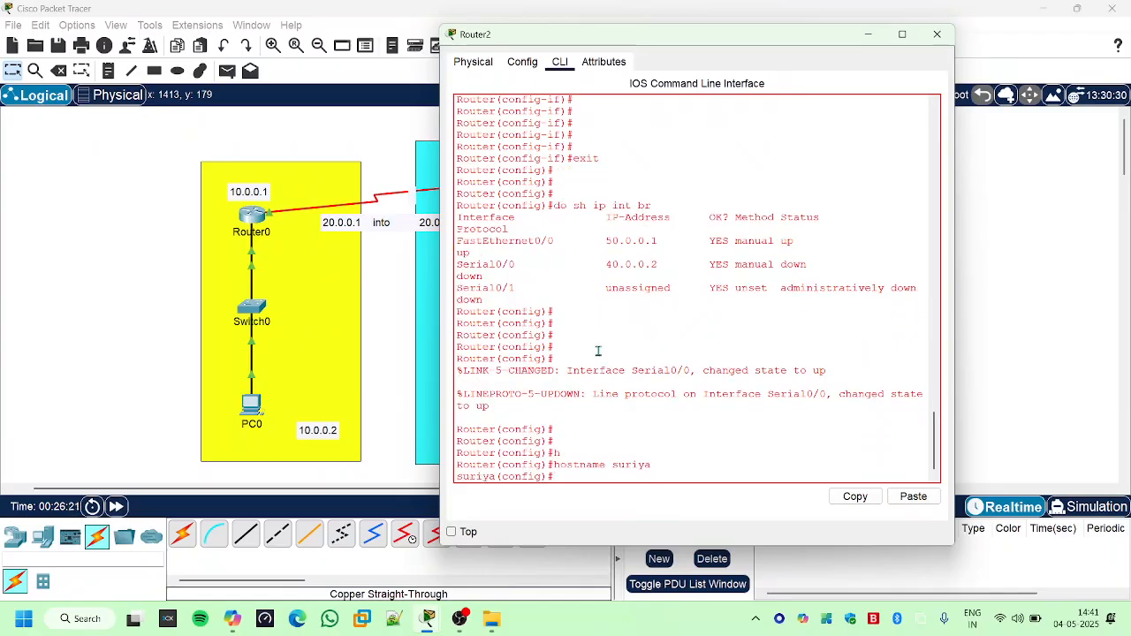
left_click(267, 235)
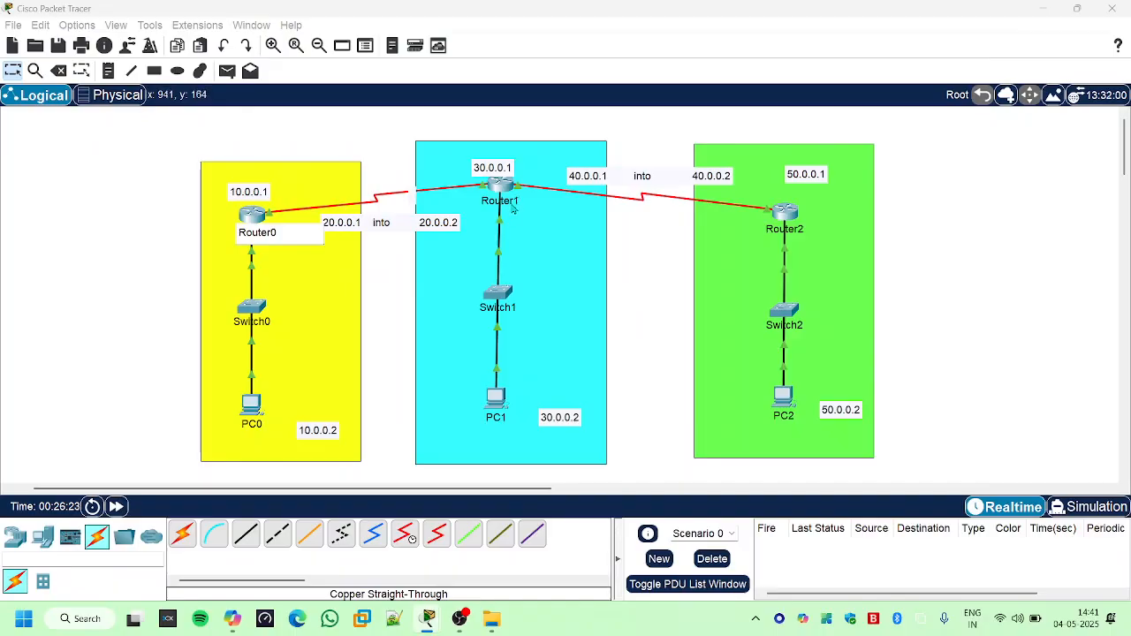
left_click(511, 201)
left_click(785, 230)
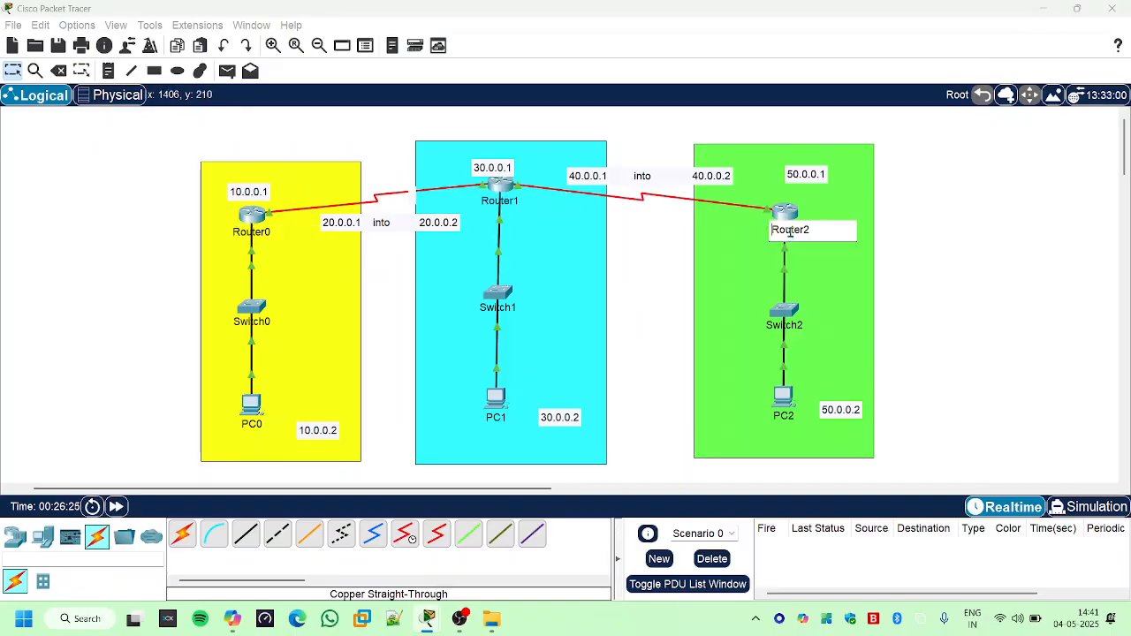
- Rename Router0's label in the yellow network to R followed by its hostname
left_click(251, 231)
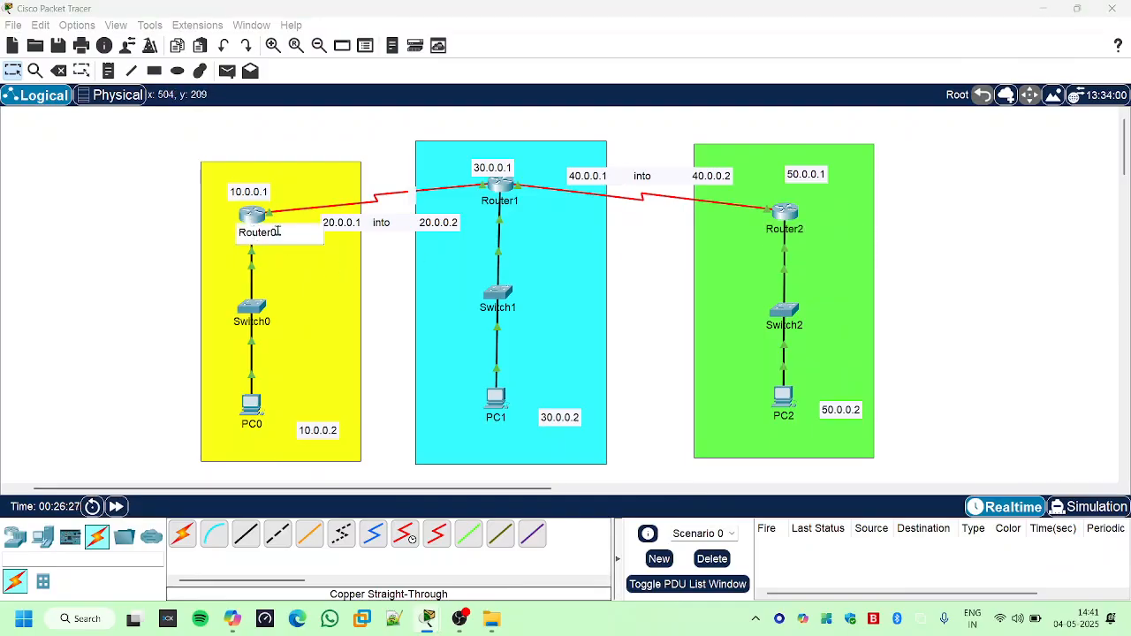
left_click_drag(278, 232, 221, 232)
type("vishw")
type("R")
- Rename Router1's label in the cyan network to R followed by its hostname
left_click(500, 202)
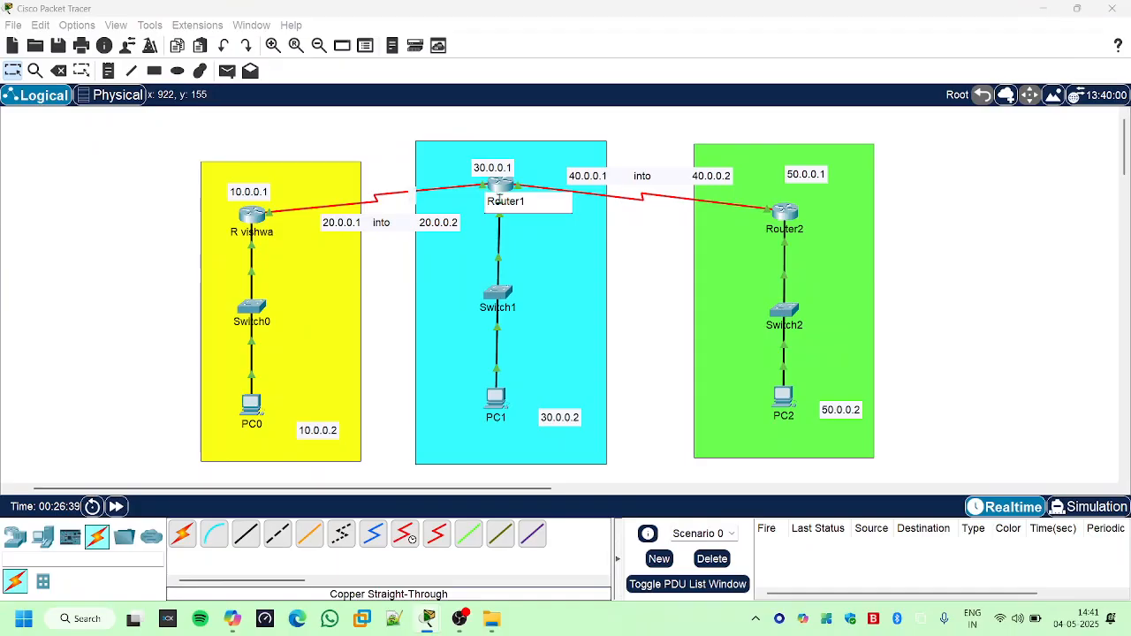
key("BackSpace")
key("BackSpace")
key("BackSpace")
key("BackSpace")
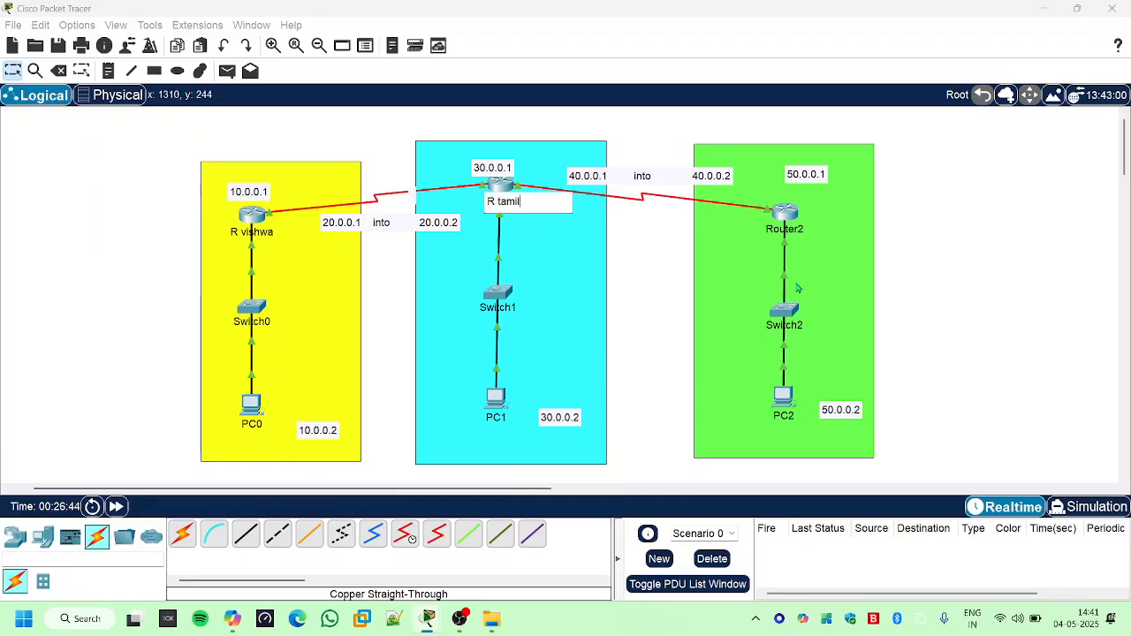
- Rename Router2's label in the green network to R followed by its hostname, and clear the selection in the workspace
left_click(796, 230)
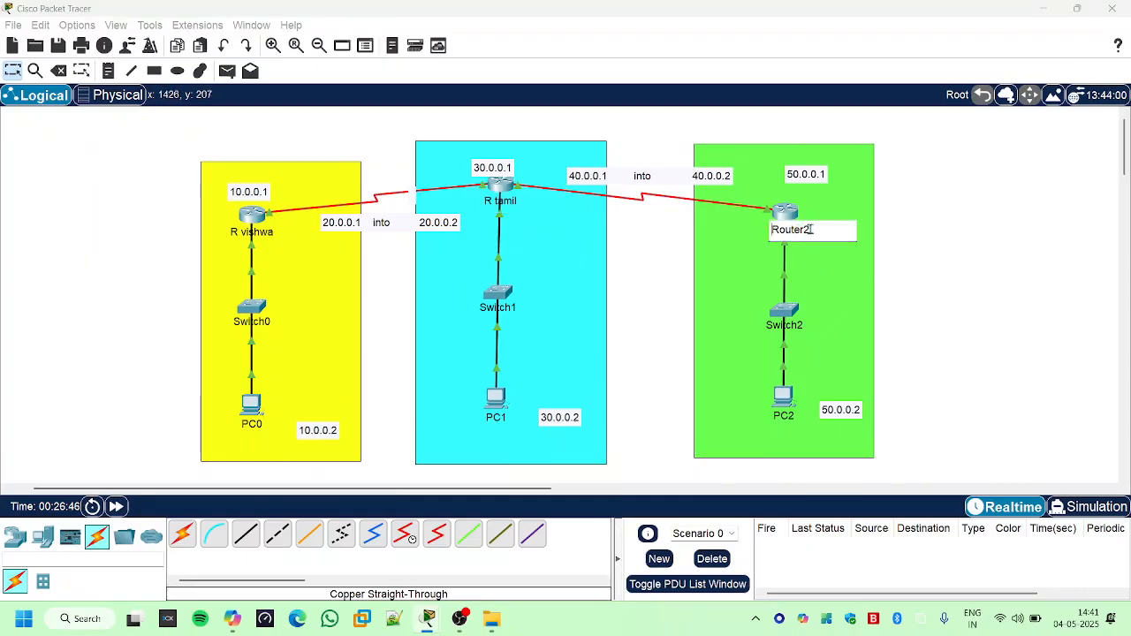
key("BackSpace")
key("BackSpace")
key("BackSpace")
key("BackSpace")
key("BackSpace")
type("suri")
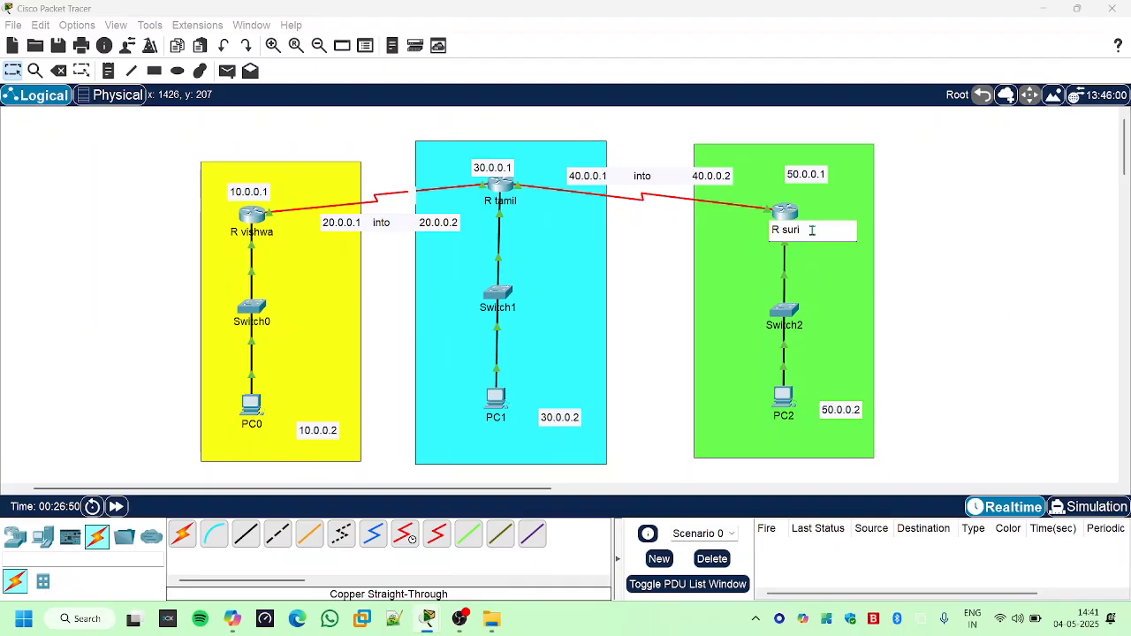
type("ya")
key("Return")
left_click(845, 265)
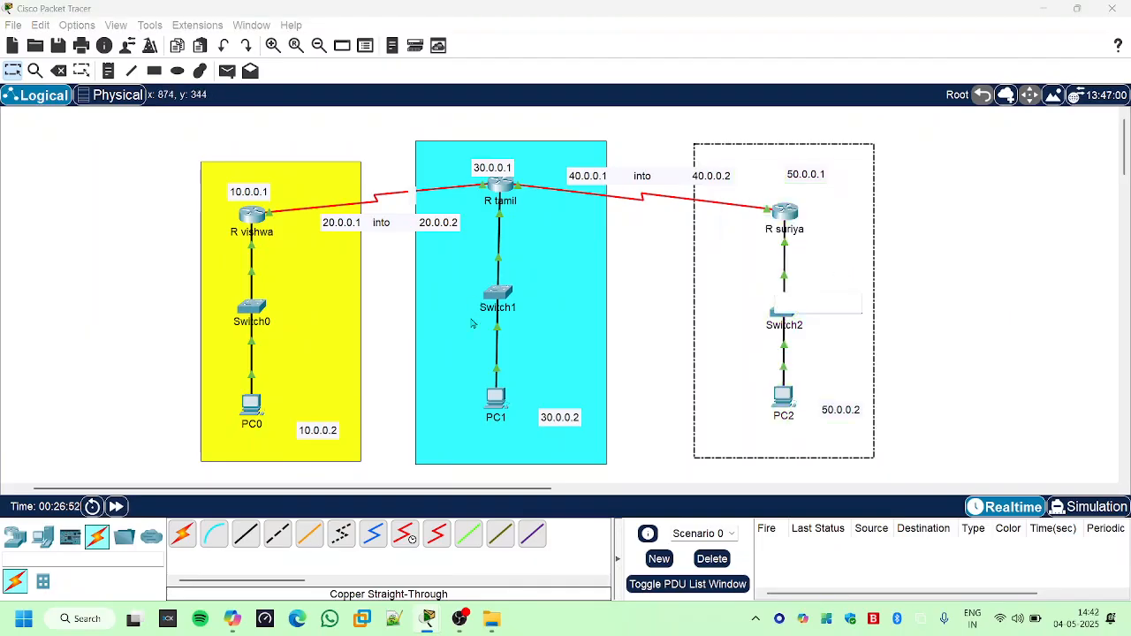
left_click(654, 375)
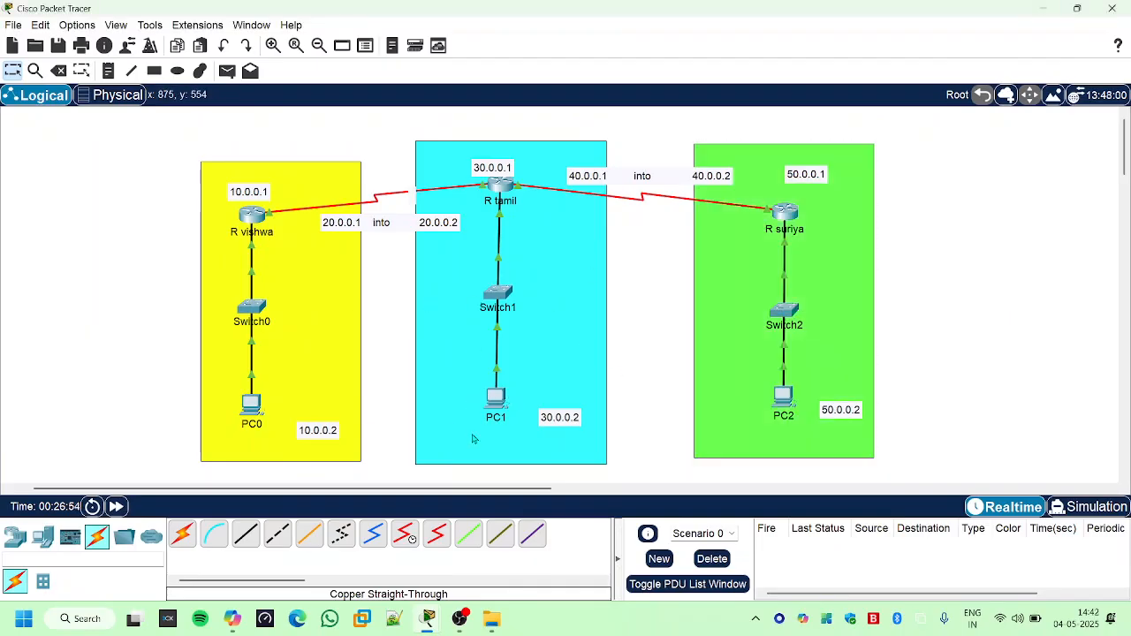
- Open the yellow network router's command line interface at its global configuration prompt and check the topology's addresses behind the window
left_click(252, 214)
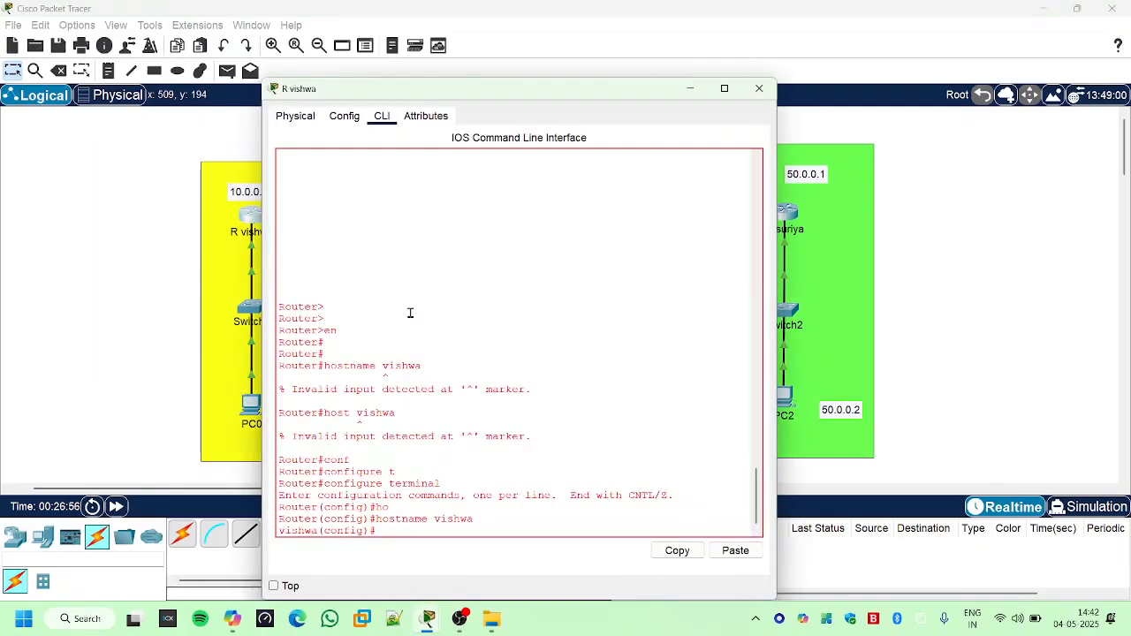
key("Return")
key("Return")
key("Return")
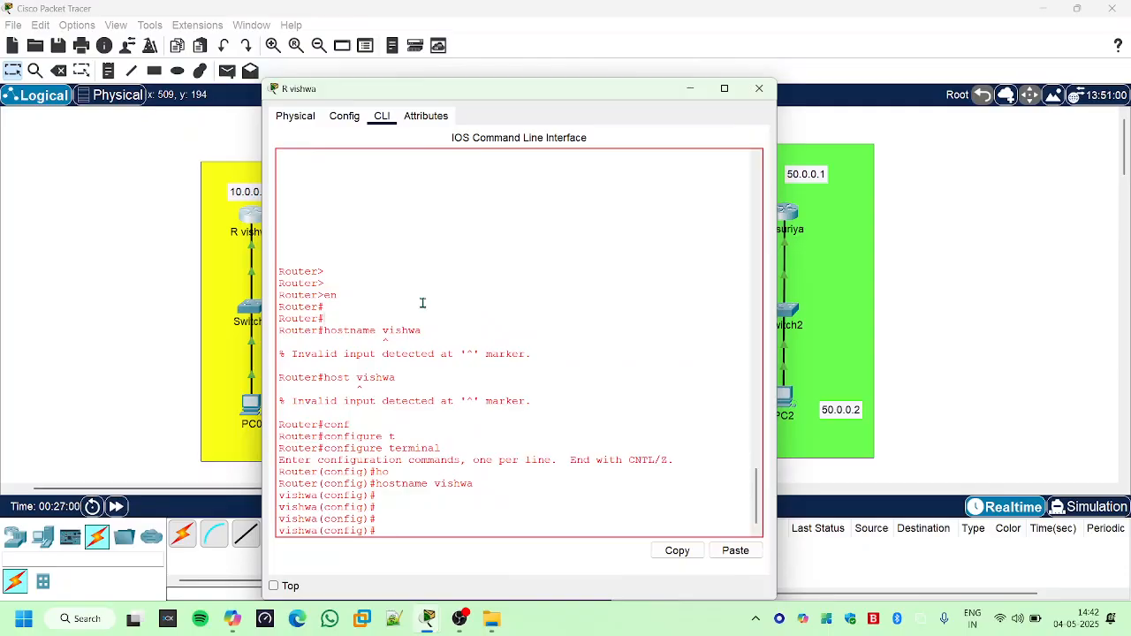
left_click_drag(419, 96, 743, 115)
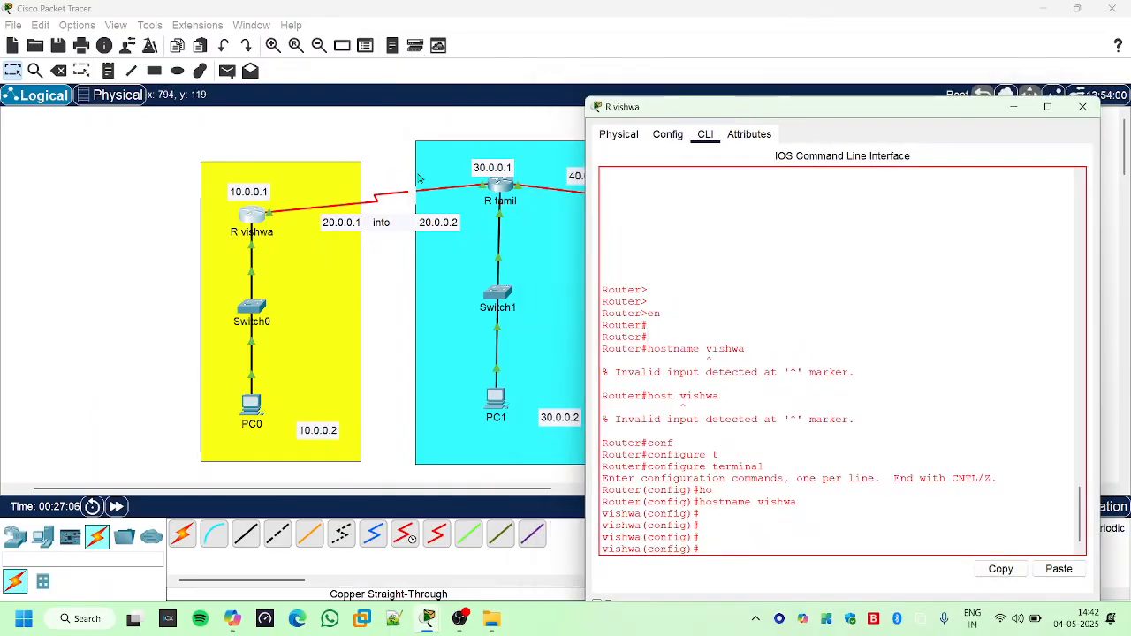
left_click_drag(718, 118, 724, 321)
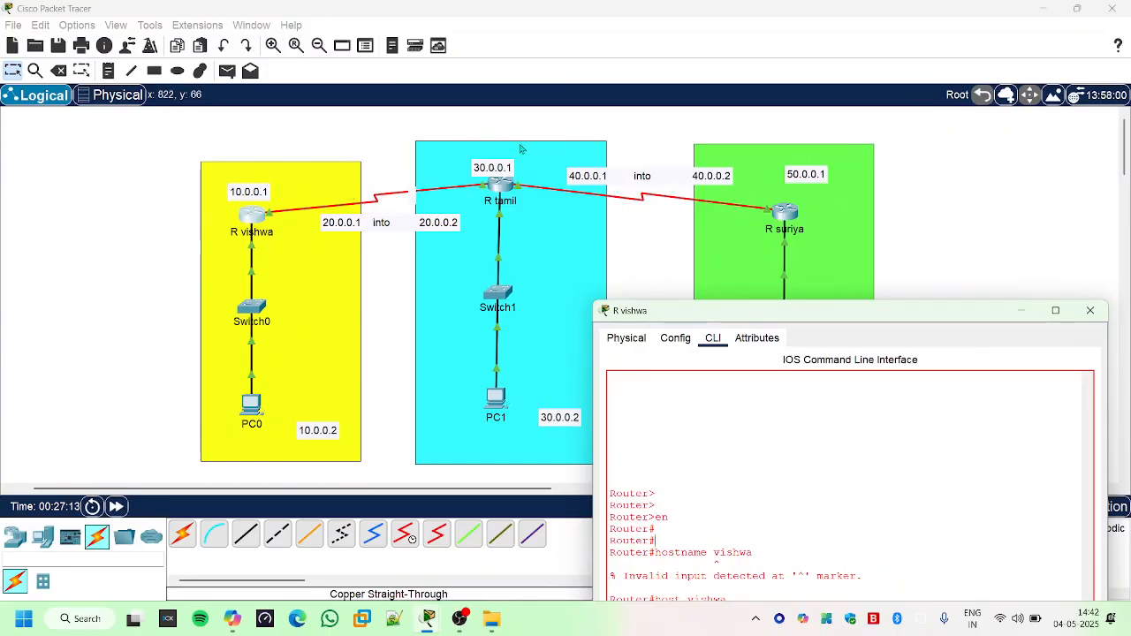
left_click_drag(791, 314, 606, 91)
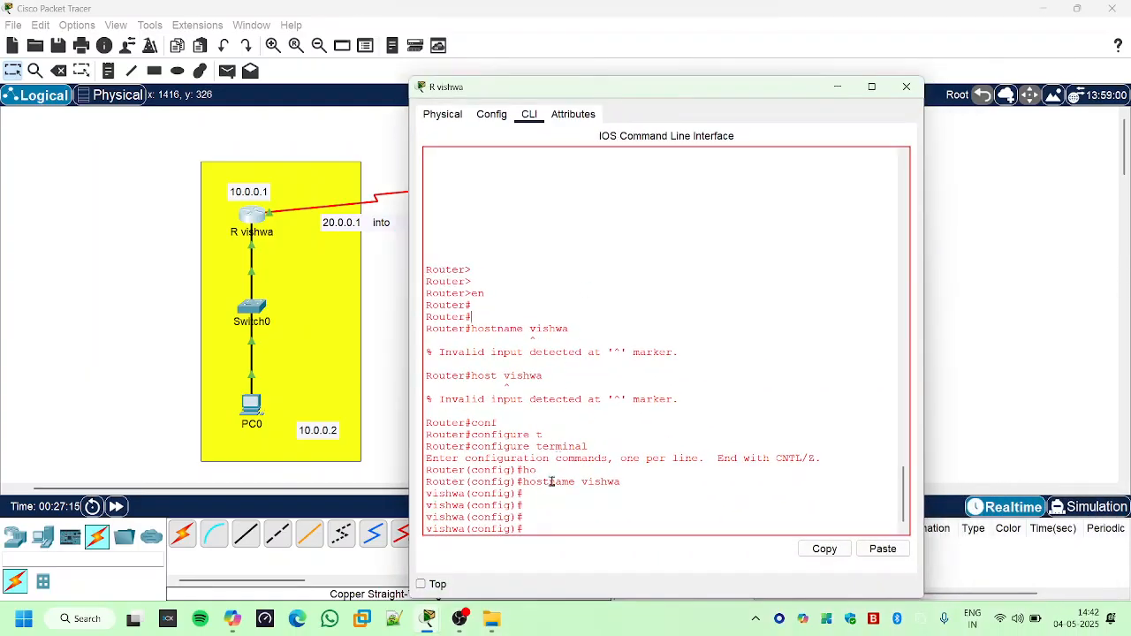
key("Return")
key("Return")
key("Return")
key("Return")
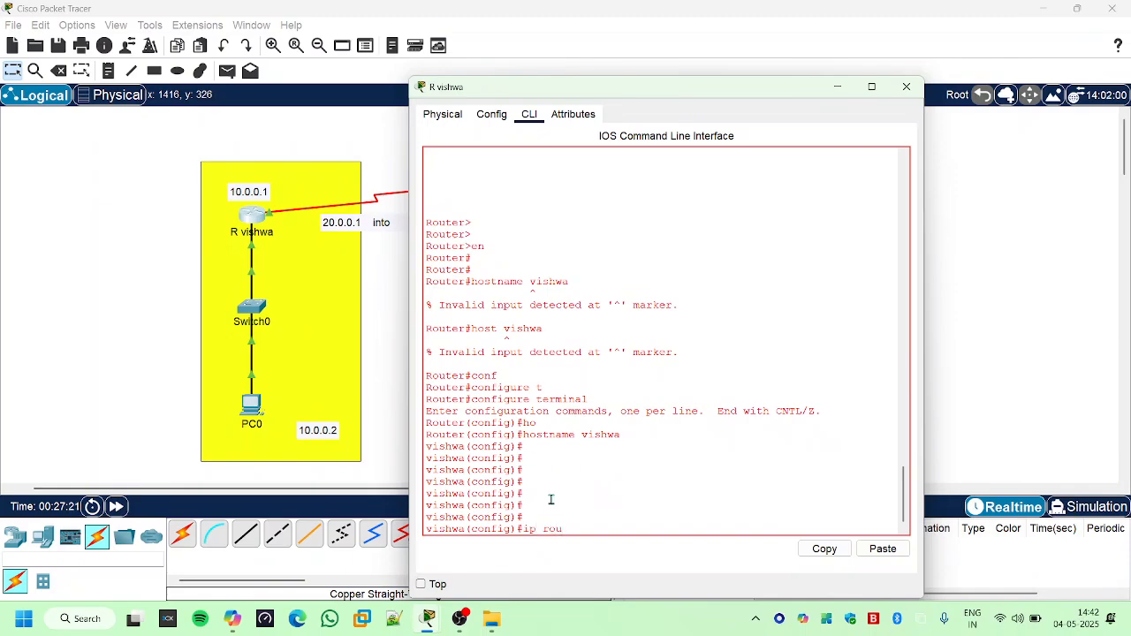
- Add a static route on the yellow network's router to 30.0.0.0 with mask 255.0.0.0 via next hop 20.0.0.2
type("ip rou")
key("Tab")
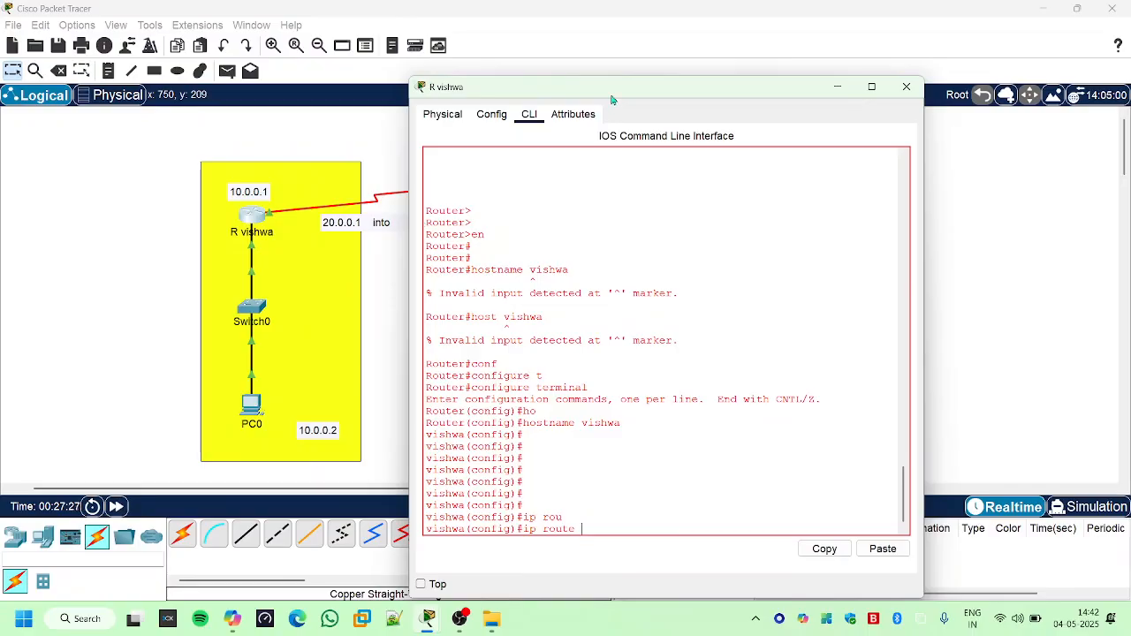
left_click_drag(613, 102, 709, 120)
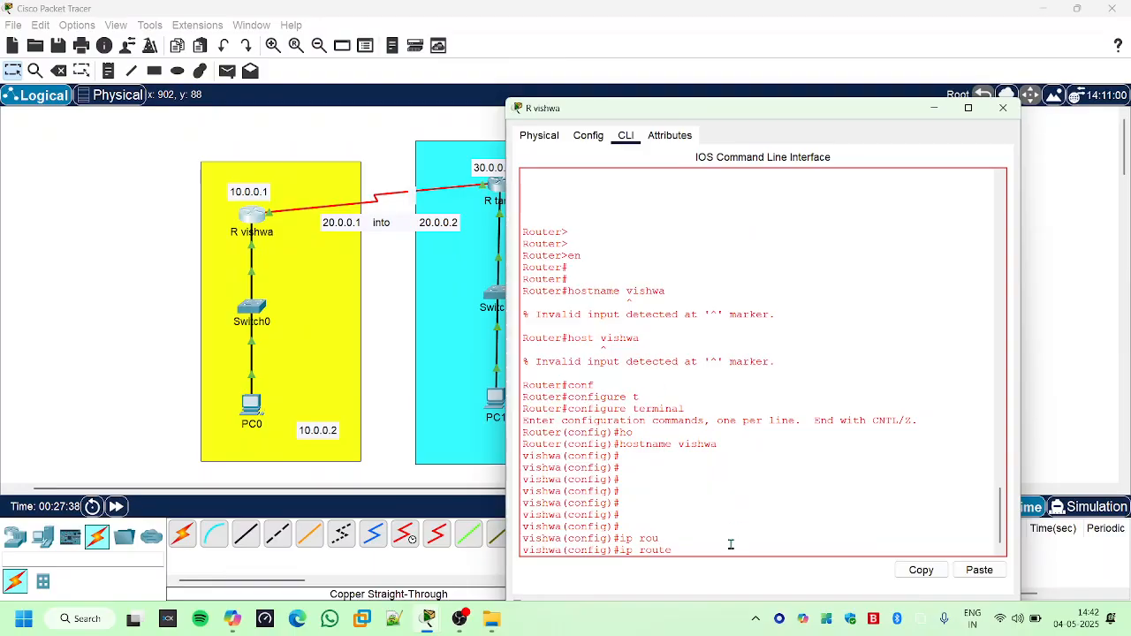
type("30.0.")
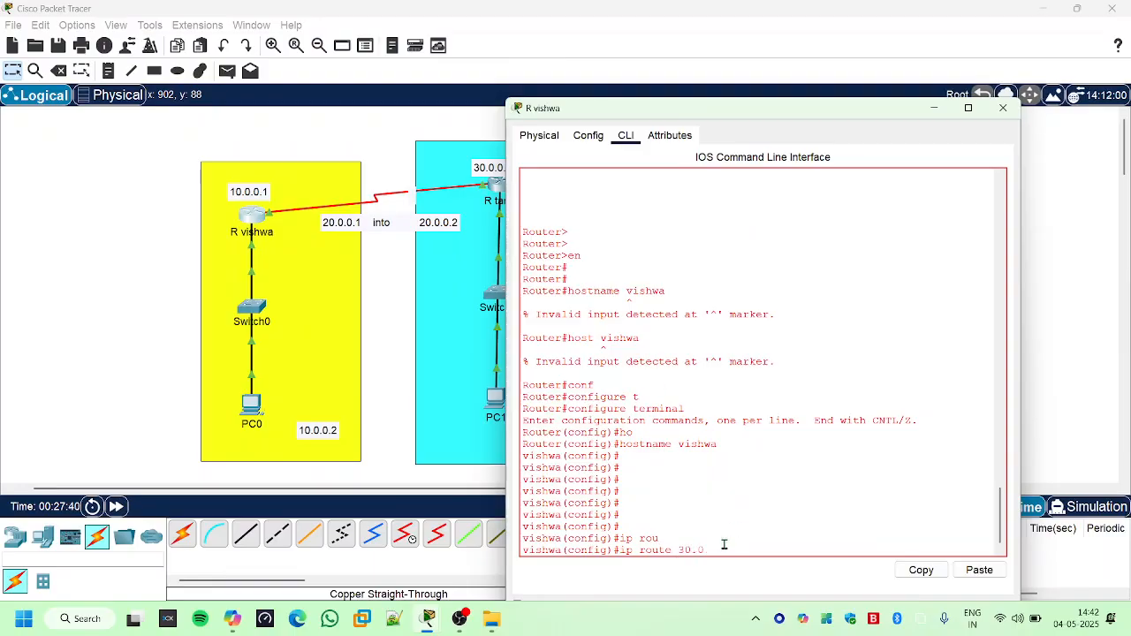
type("0.0 255.")
type("0.0.0 20.0.0.2")
key("Return")
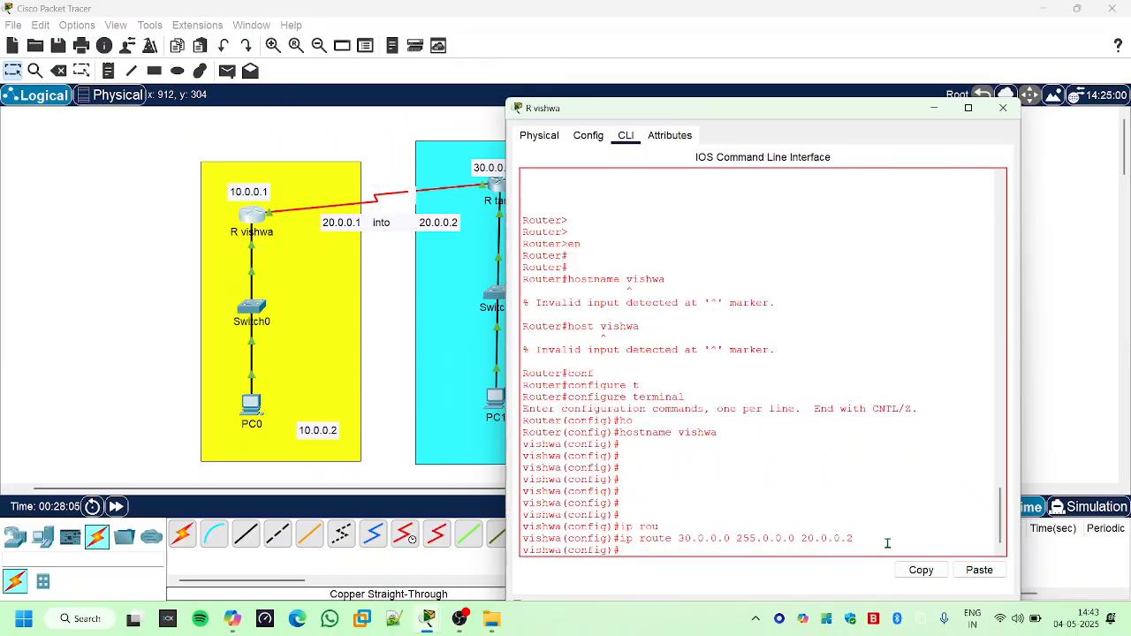
- Add a static route on the yellow network's router to 40.0.0.0 with mask 255.0.0.0 via 20.0.0.2
left_click_drag(721, 113, 989, 152)
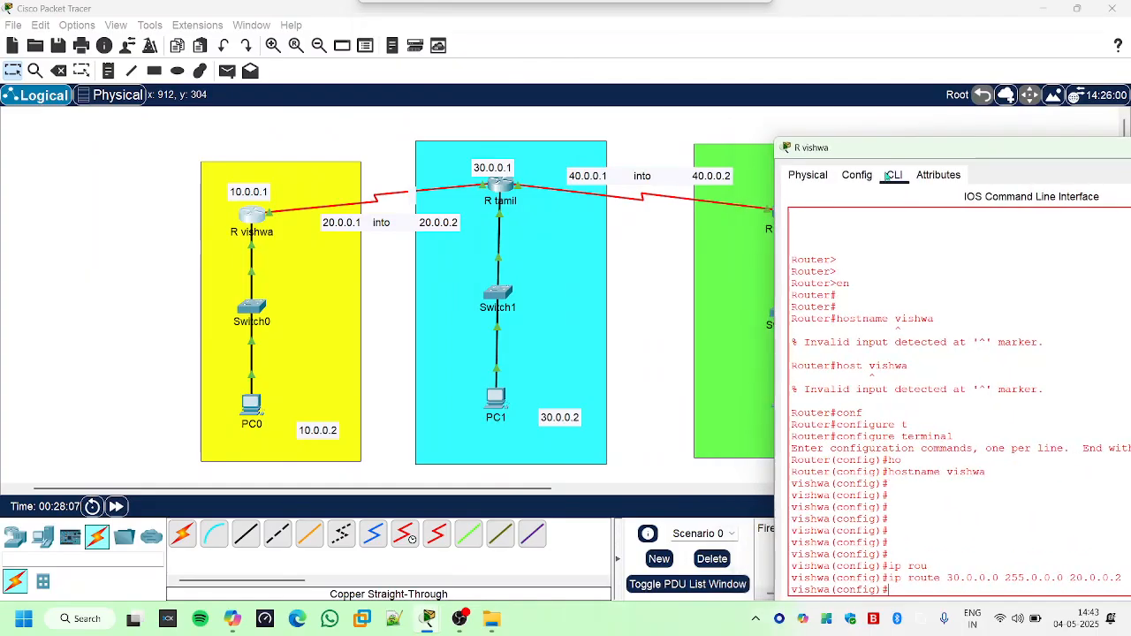
left_click_drag(904, 148, 948, 290)
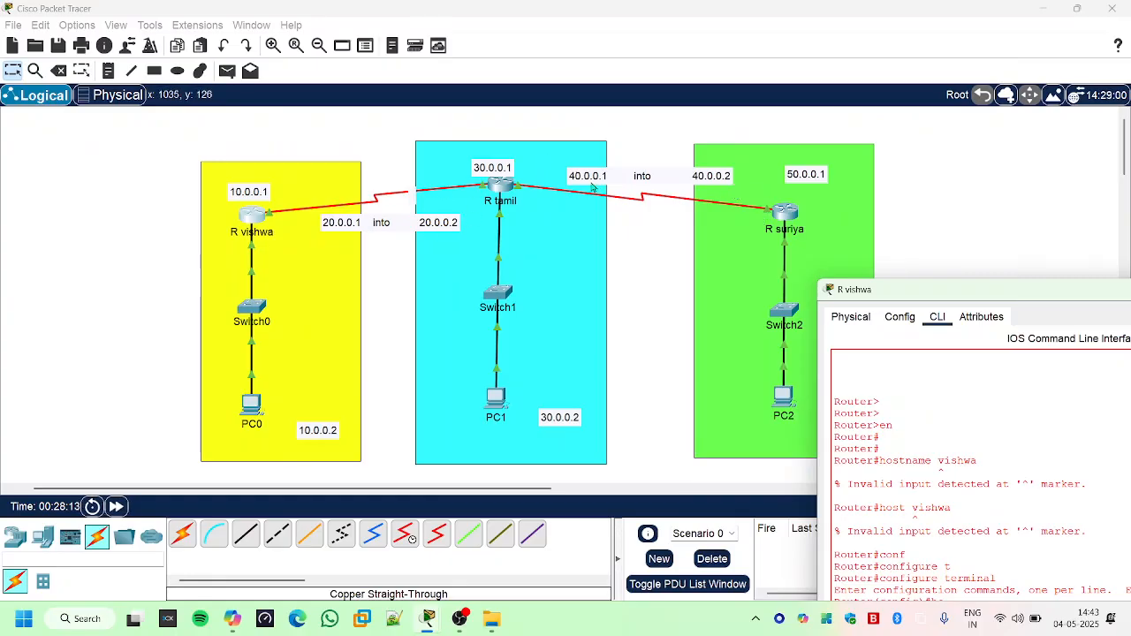
left_click_drag(1012, 290, 607, 122)
key("Up")
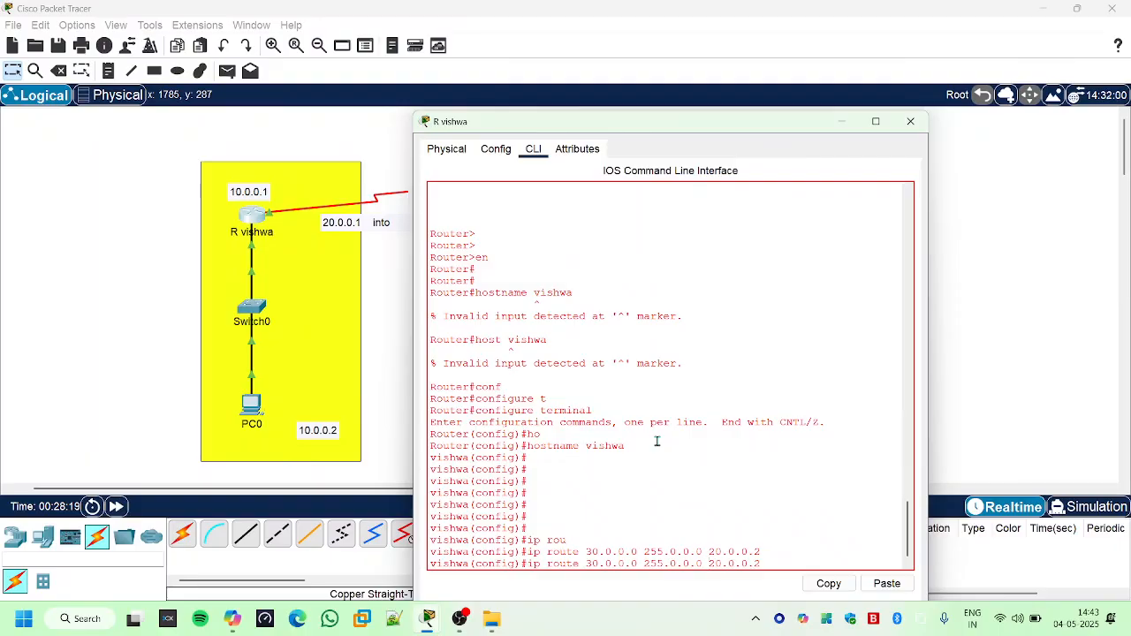
key("BackSpace")
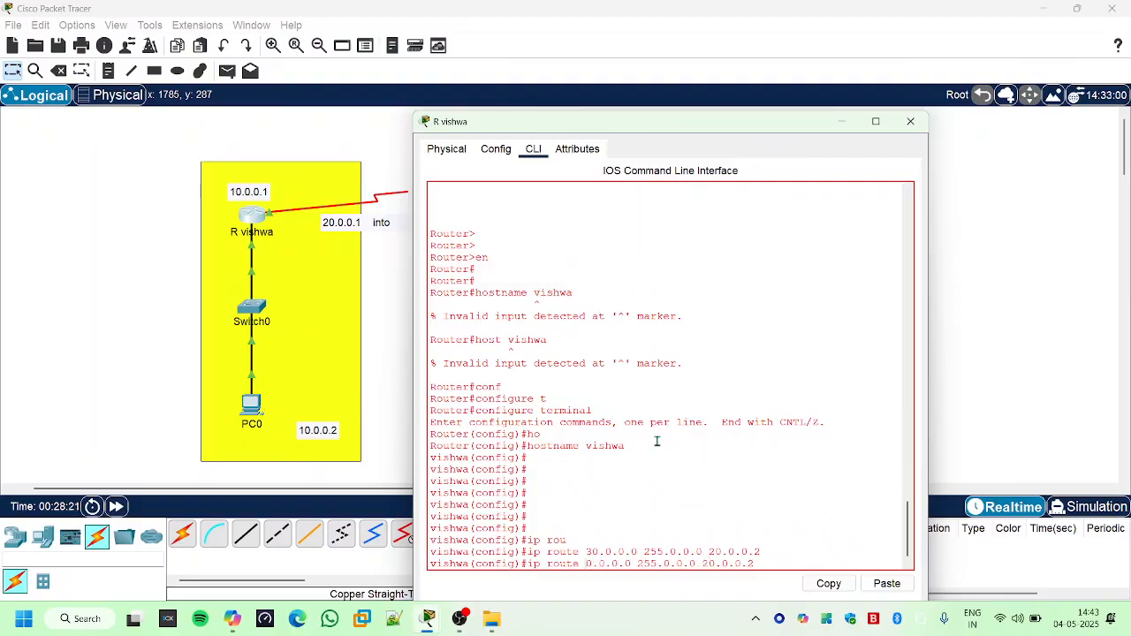
type("4")
key("Return")
- Add a static route on the yellow network's router to 50.0.0.0 with mask 255.0.0.0 via 20.0.0.2, and close its window
key("Up")
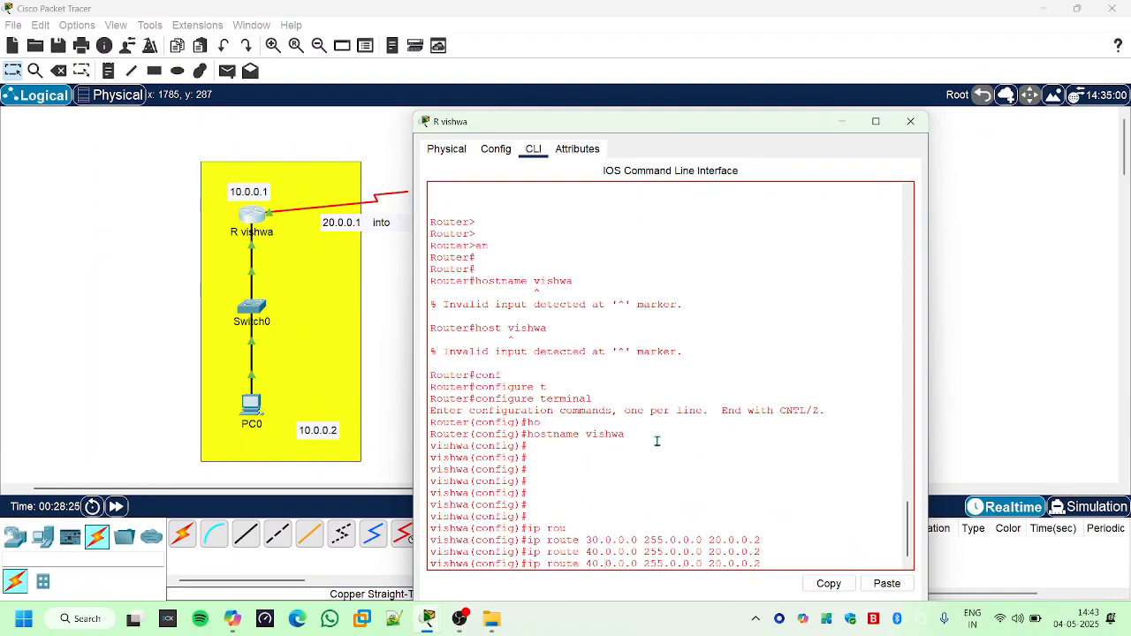
key("BackSpace")
type("5")
key("Return")
key("Return")
key("Return")
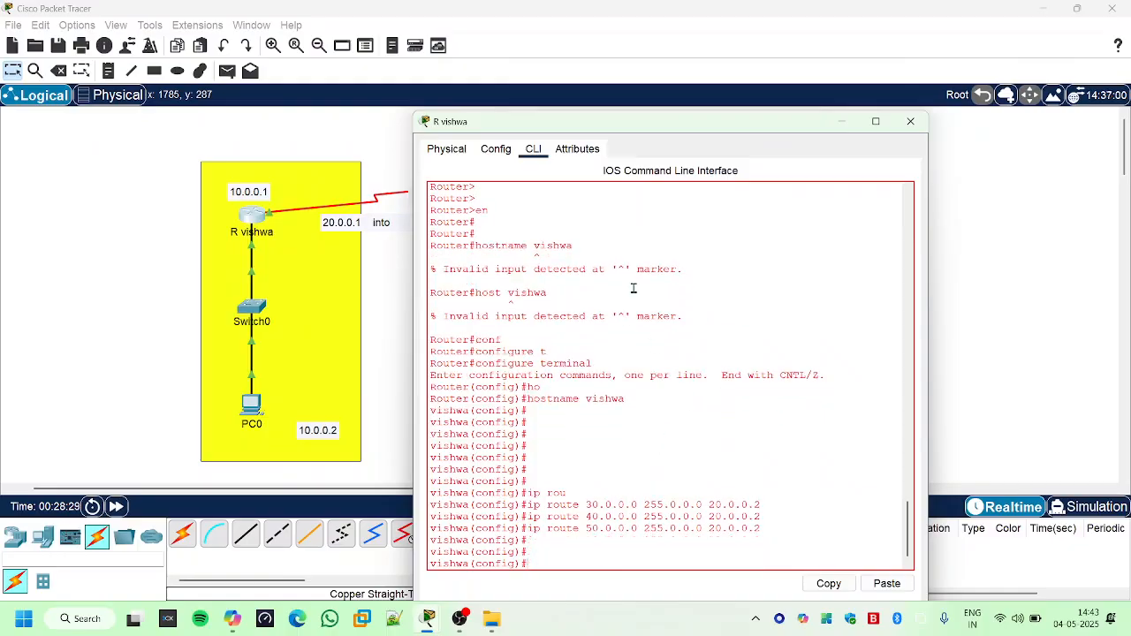
left_click_drag(680, 124, 852, 206)
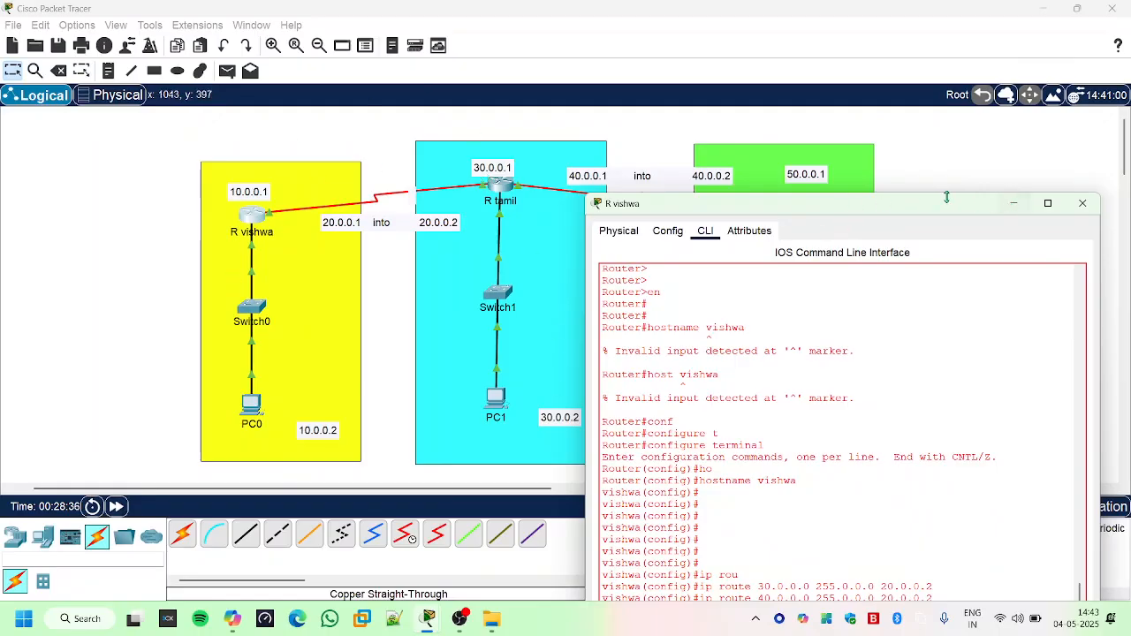
left_click_drag(936, 208, 525, 133)
left_click(604, 128)
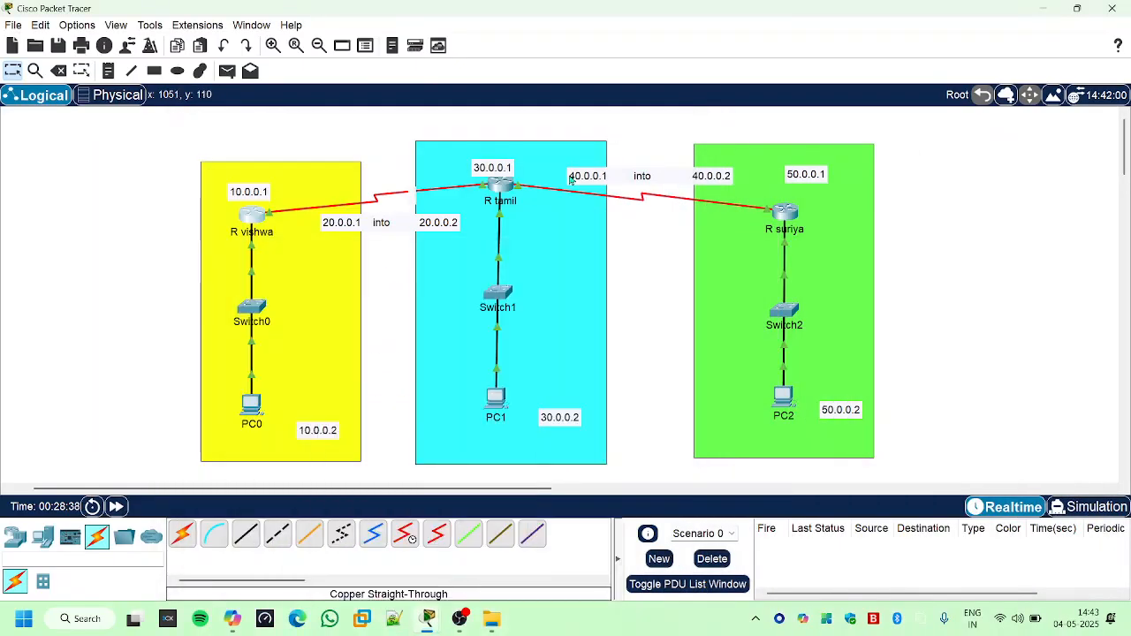
- Open the cyan network router's command line interface and add a static route to 10.0.0.0 with mask 255.0.0.0 via 20.0.0.1
left_click(503, 197)
key("Return")
key("Return")
key("Return")
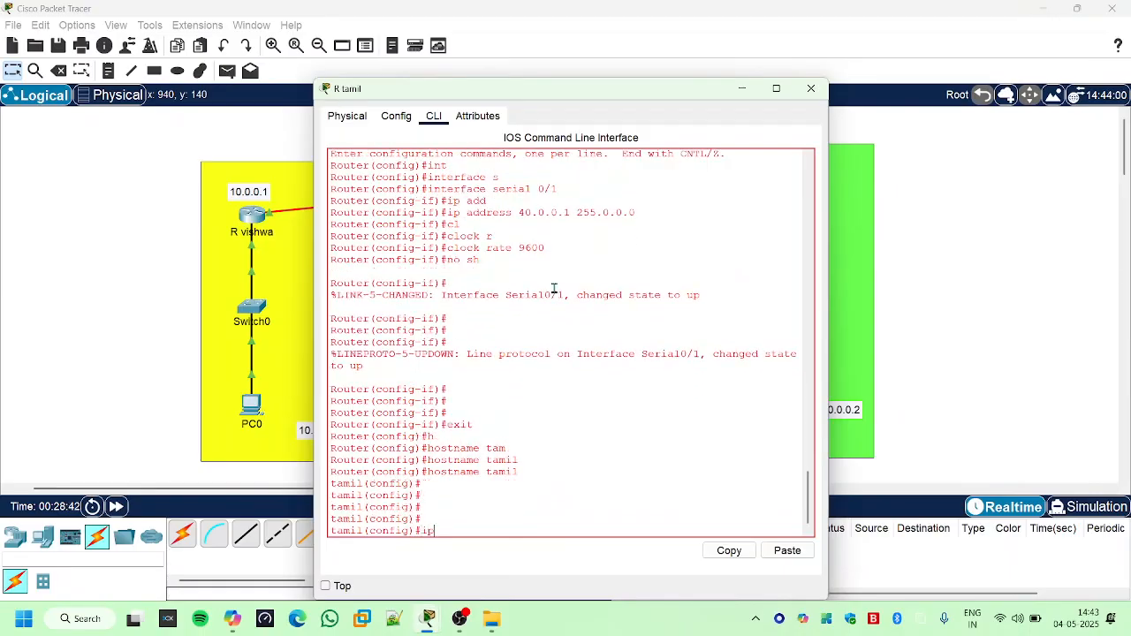
type("ip r")
key("Tab")
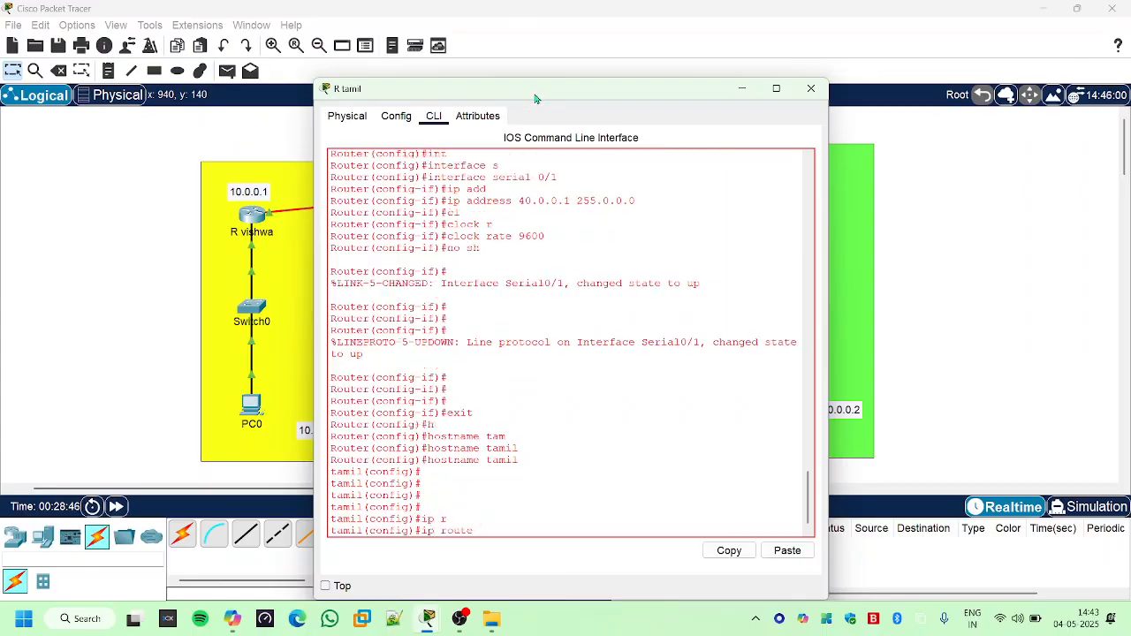
left_click_drag(535, 98, 863, 137)
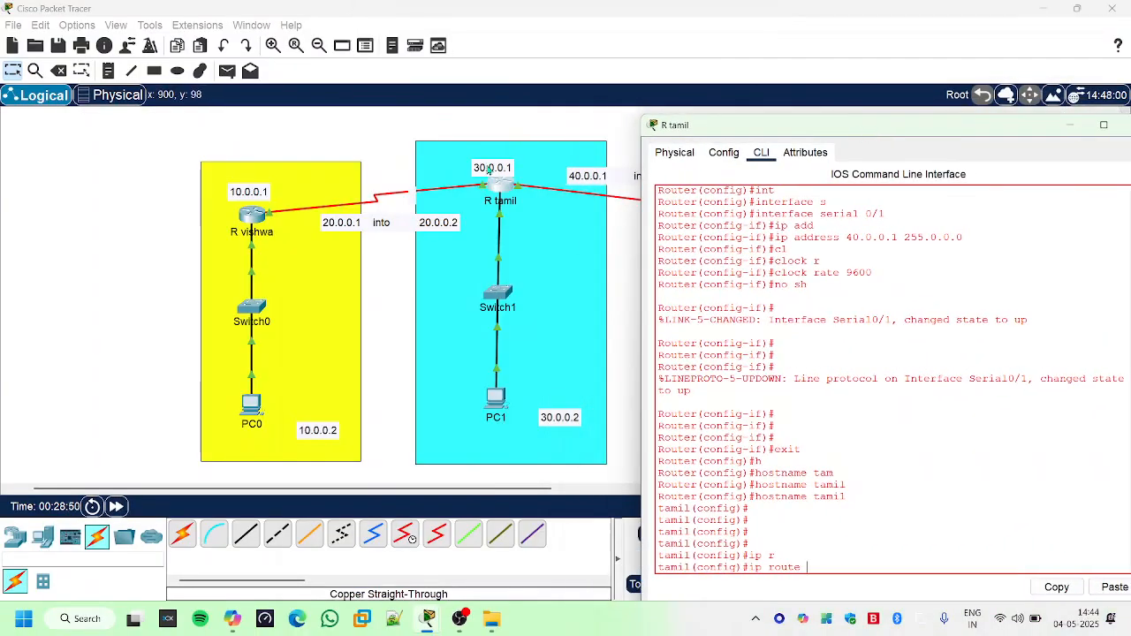
left_click_drag(744, 124, 521, 95)
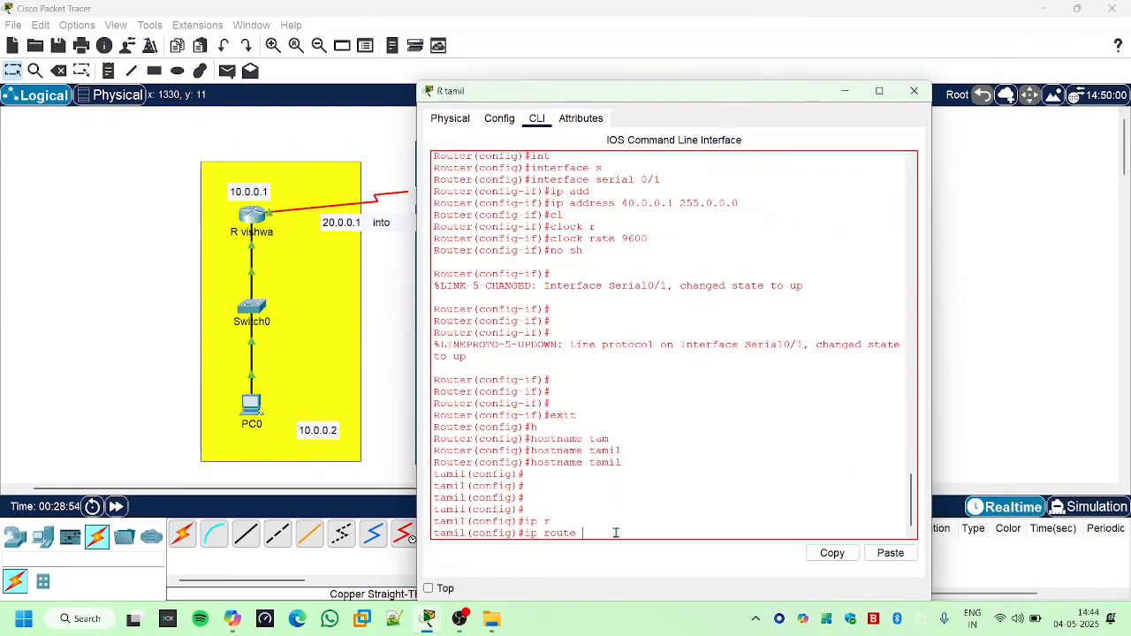
type(".0.0.0 255.0.0.0")
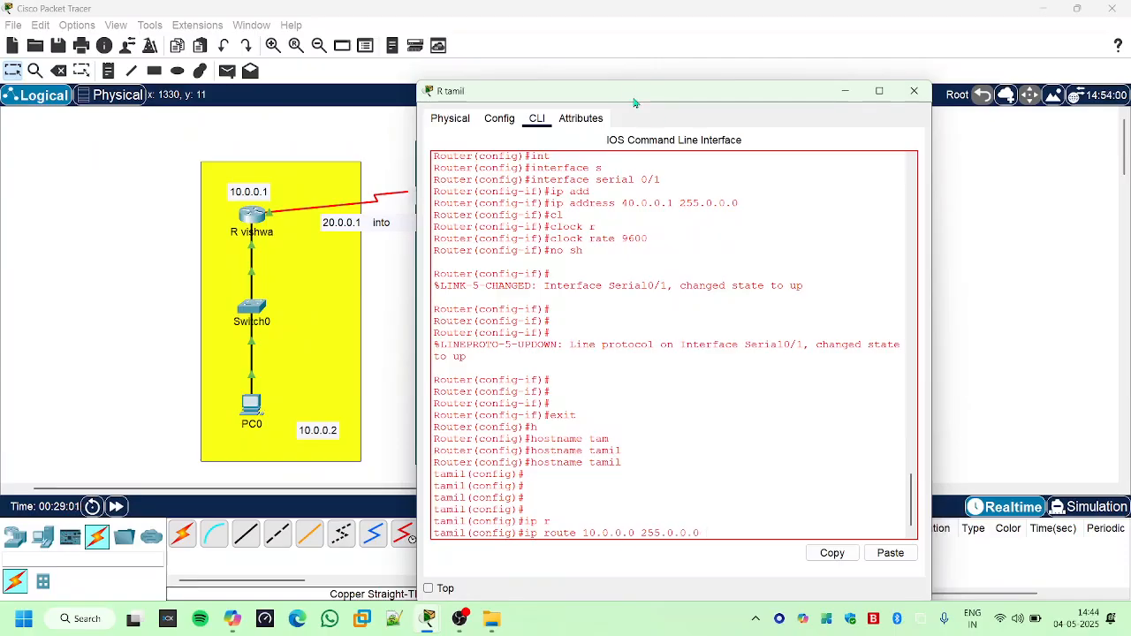
left_click_drag(629, 101, 791, 102)
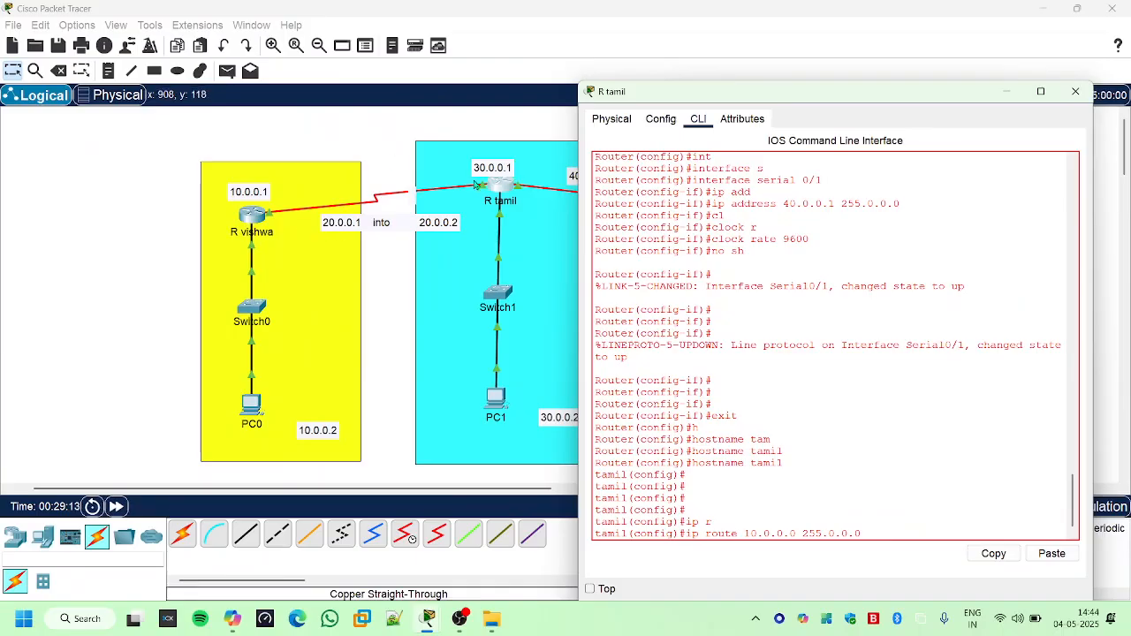
left_click_drag(682, 83, 534, 77)
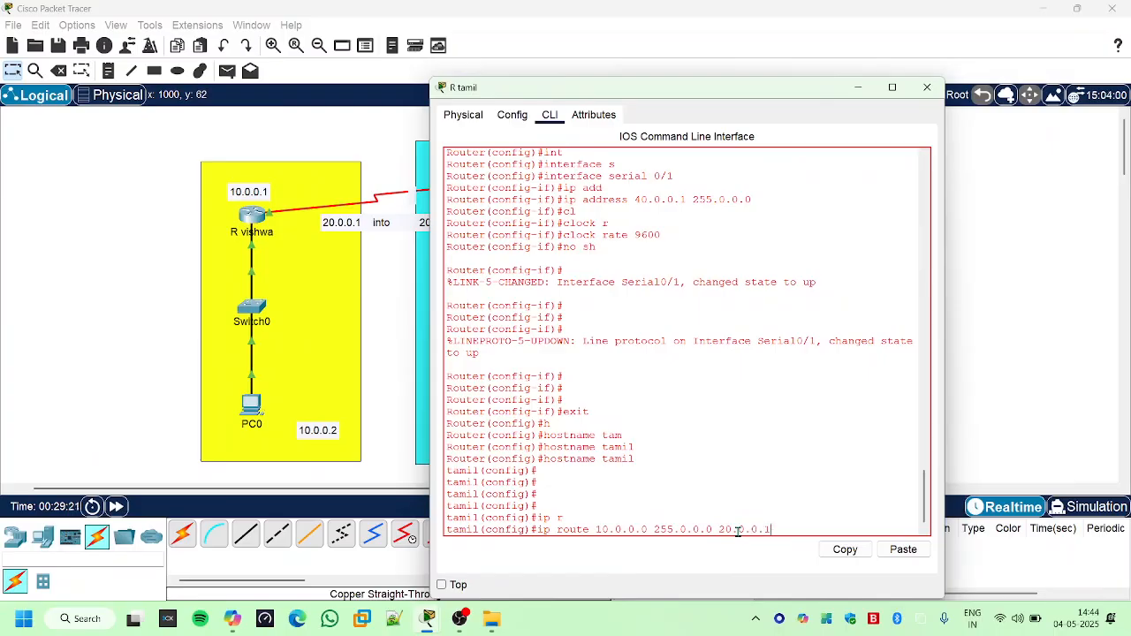
key("Return")
- Recall the previous ip route command on the cyan network's router as the basis for another static route, keeping the topology addresses in view
key("Up")
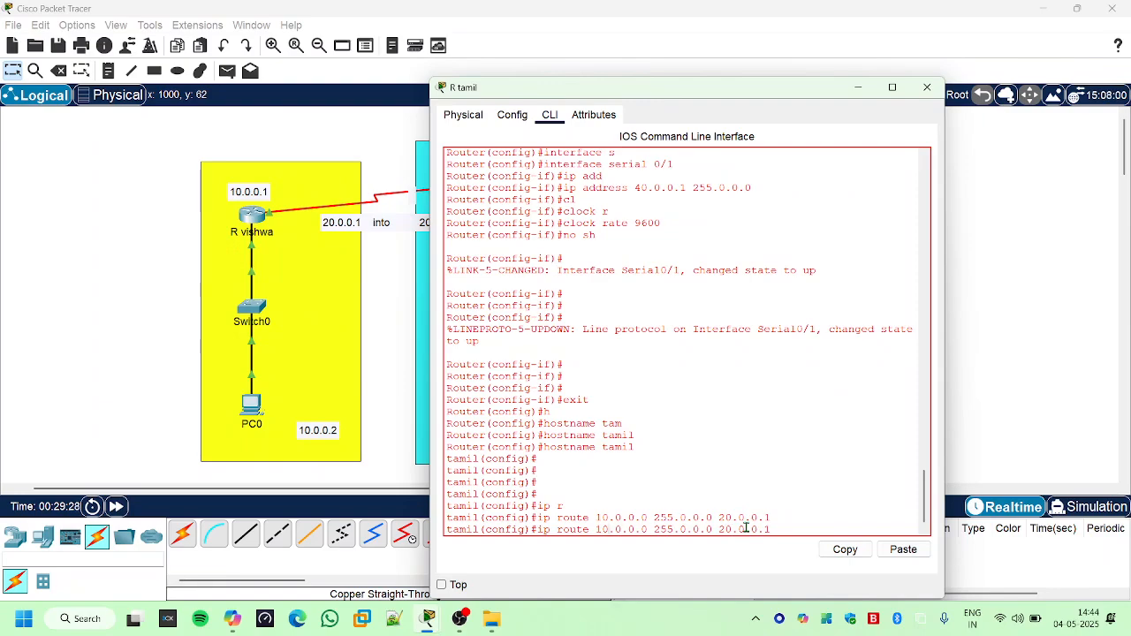
left_click_drag(542, 96, 528, 392)
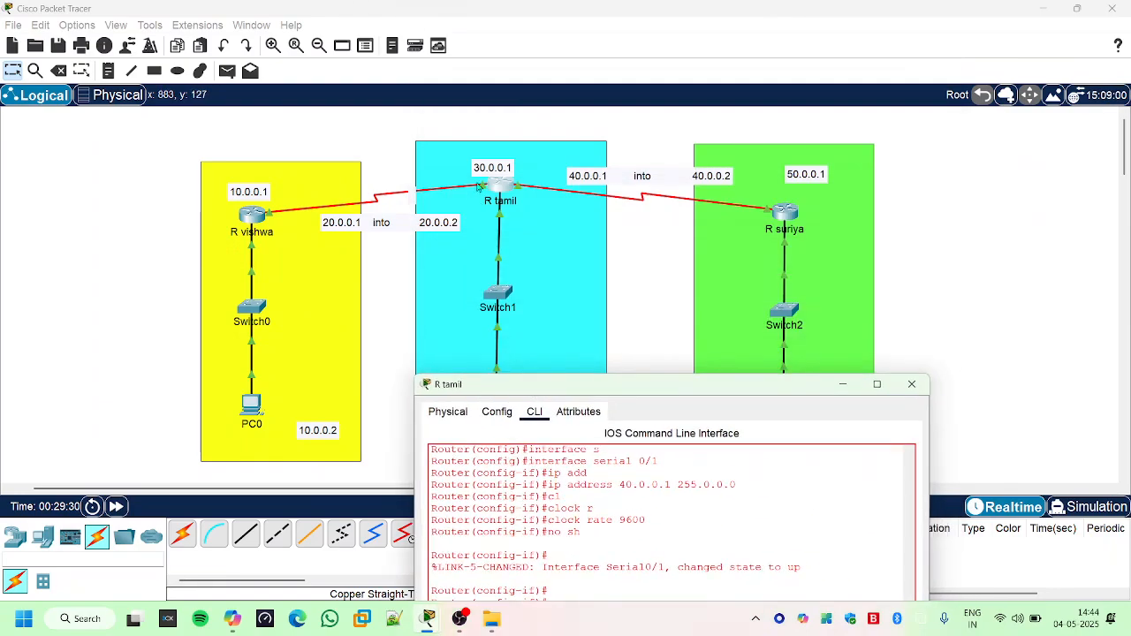
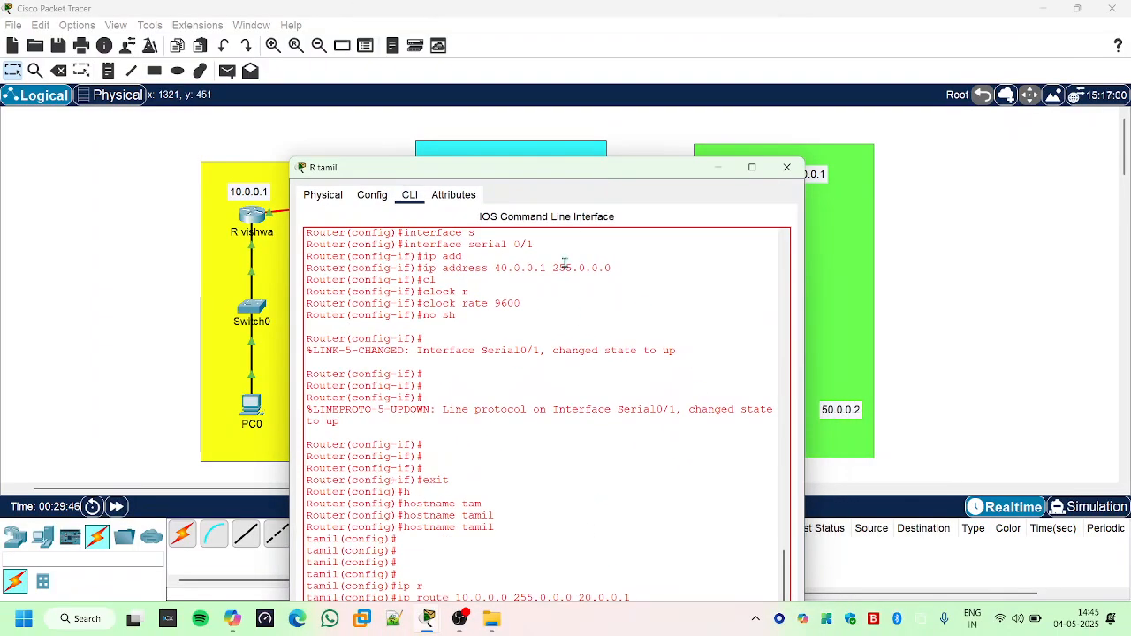
left_click_drag(574, 170, 571, 113)
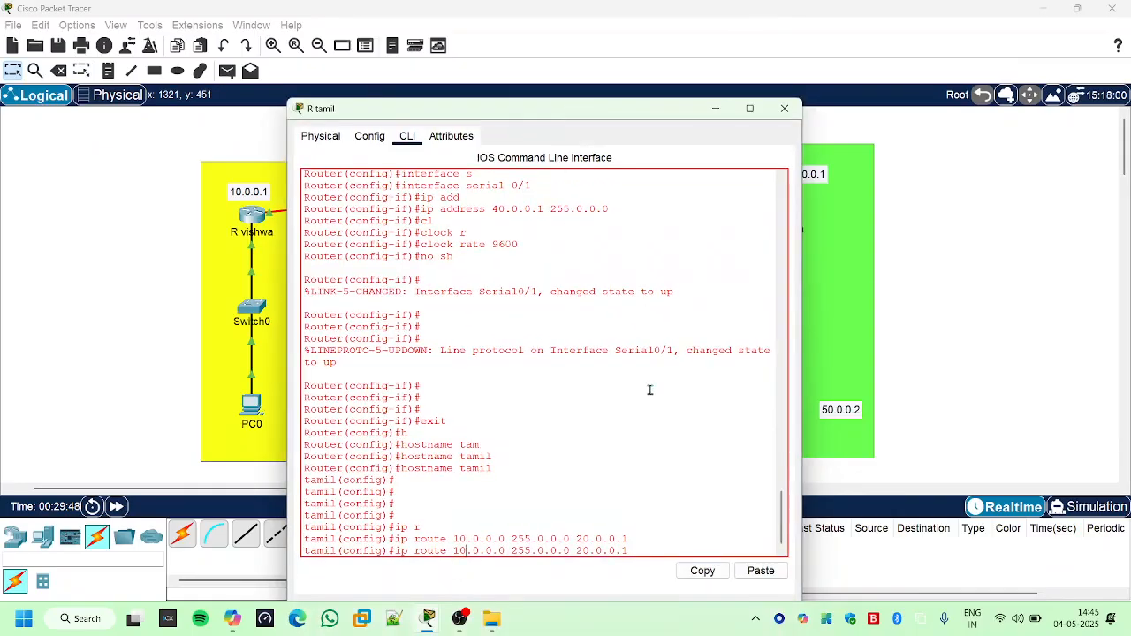
key("BackSpace")
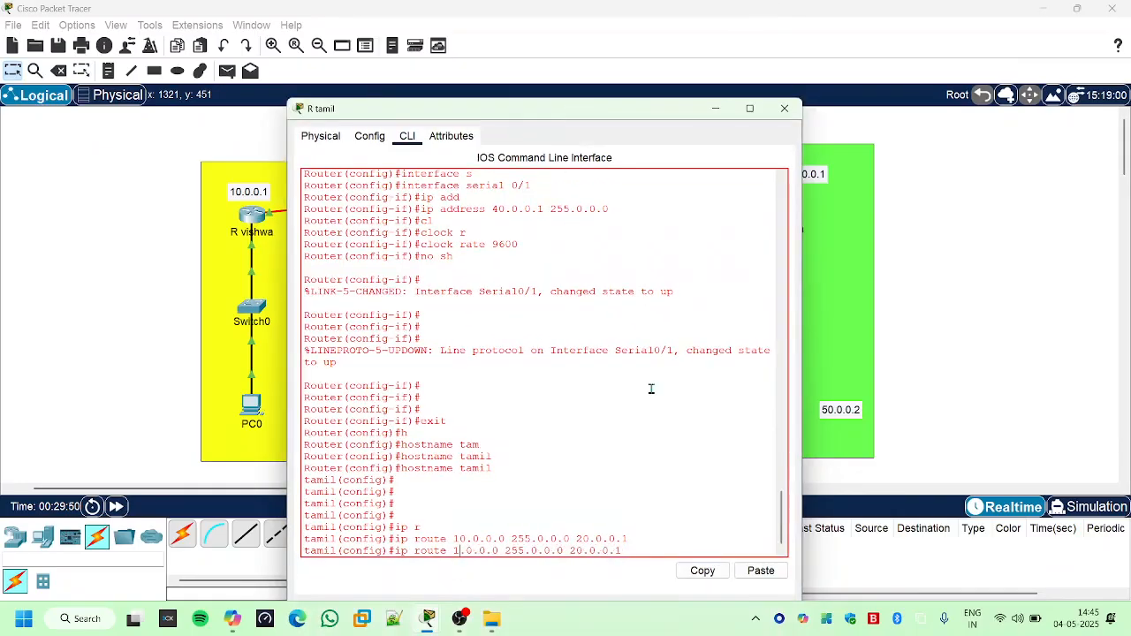
key("BackSpace")
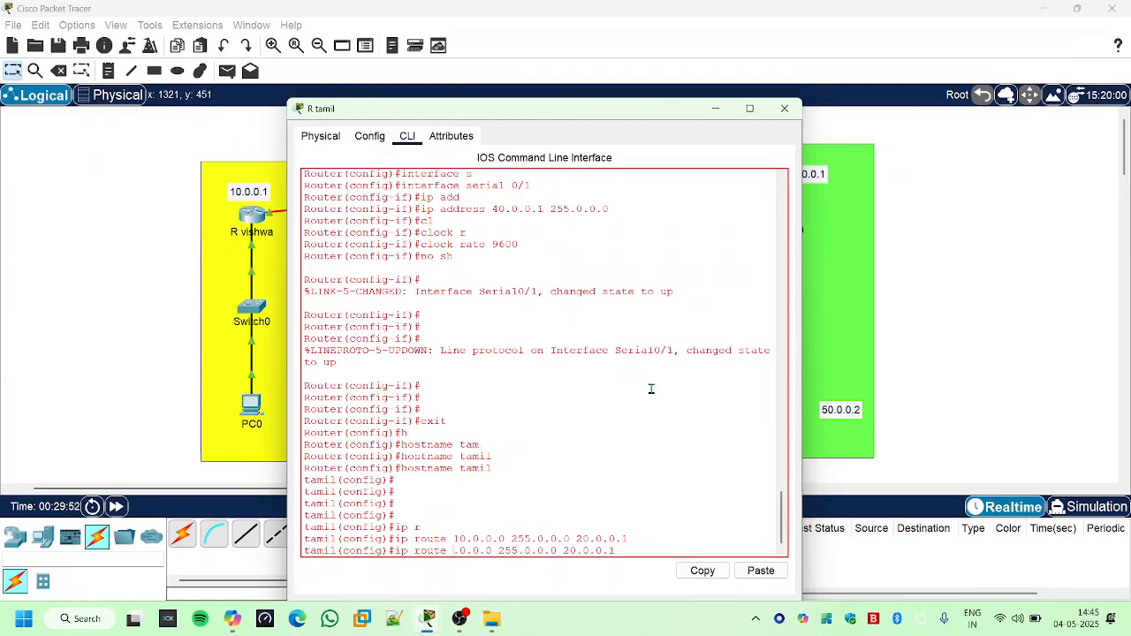
type("50")
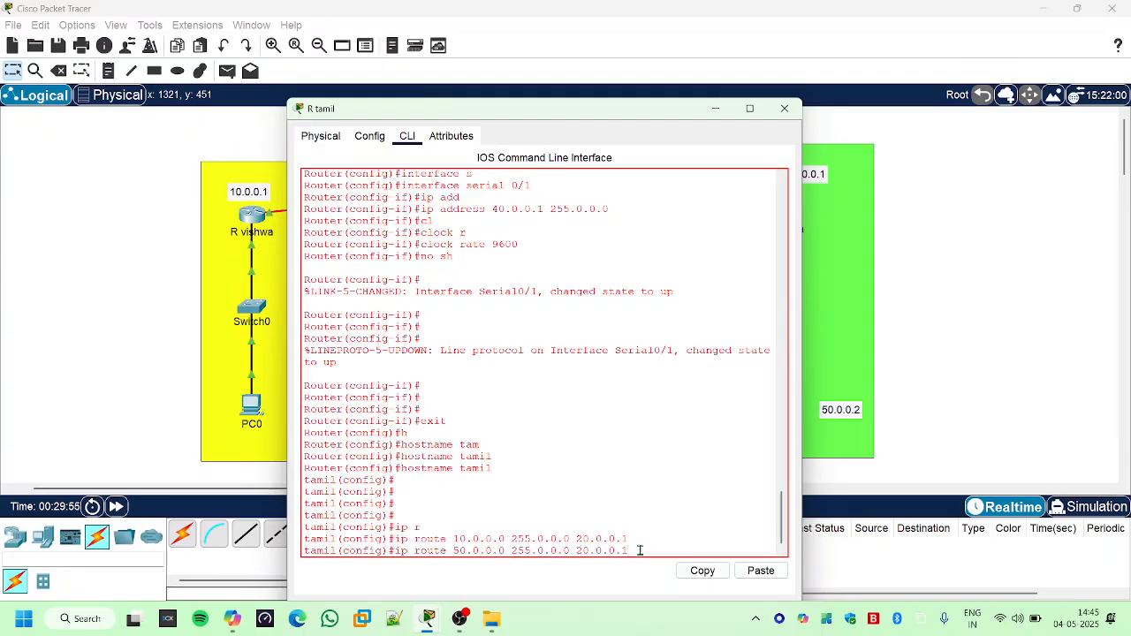
key("BackSpace")
key("BackSpace")
key("BackSpace")
key("BackSpace")
key("BackSpace")
key("BackSpace")
key("ctrl+z")
key("ctrl+z")
- Re-enter global configuration mode on the cyan network's router and recall its ip route command for 10.0.0.0
type("configure terminal")
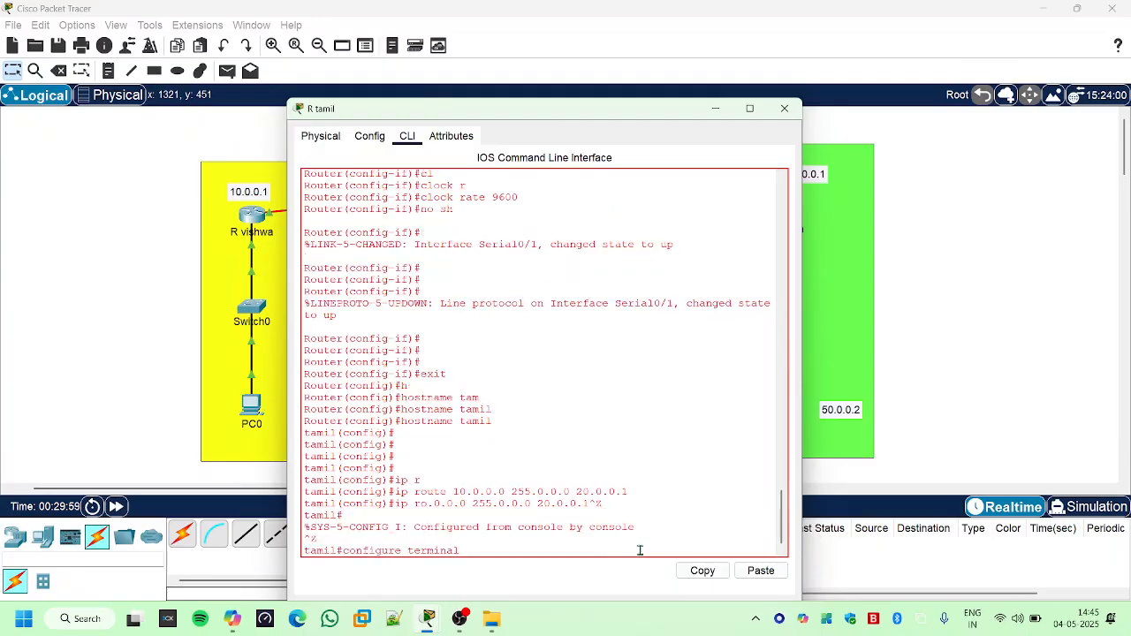
key("Return")
key("Up")
key("Up")
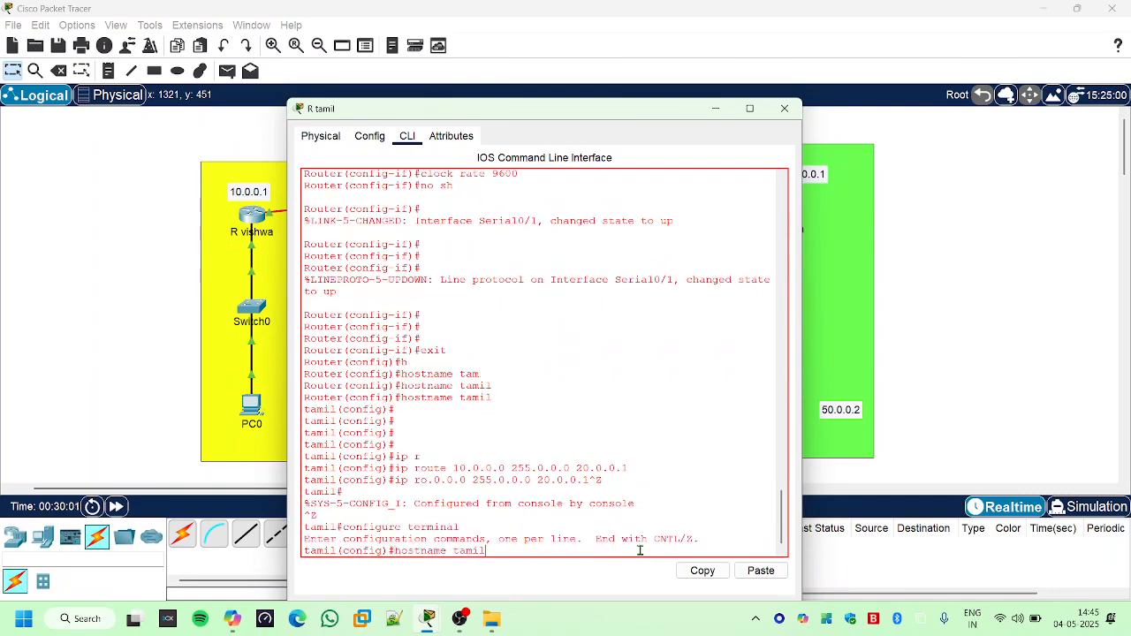
key("Down")
key("Down")
key("Up")
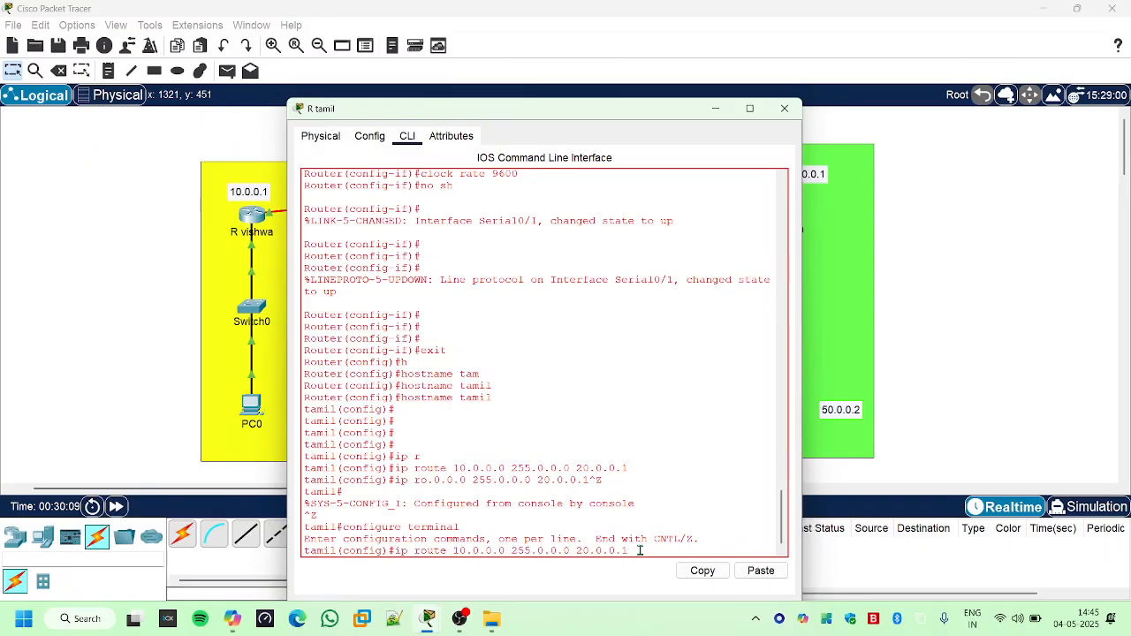
- Edit the recalled command to add a static route on the cyan network's router to 50.0.0.0 with mask 255.0.0.0 via 40.0.0.2
key("Left")
key("Left")
key("Left")
key("Left")
key("Left")
key("Left")
key("Left")
key("Left")
key("Left")
key("Left")
key("Left")
key("Left")
key("Left")
key("Left")
key("Left")
key("Left")
key("Left")
key("Left")
key("Left")
key("Left")
key("BackSpace")
type("5")
left_click_drag(577, 113, 390, 119)
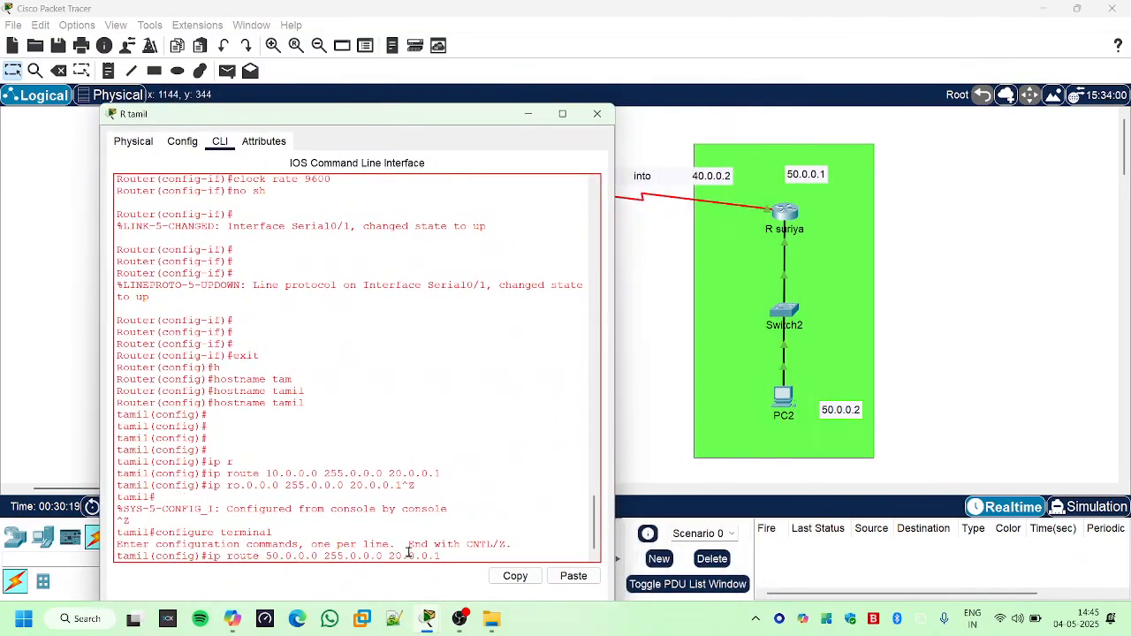
key("BackSpace")
type("4")
type("2")
key("Return")
key("Return")
key("Return")
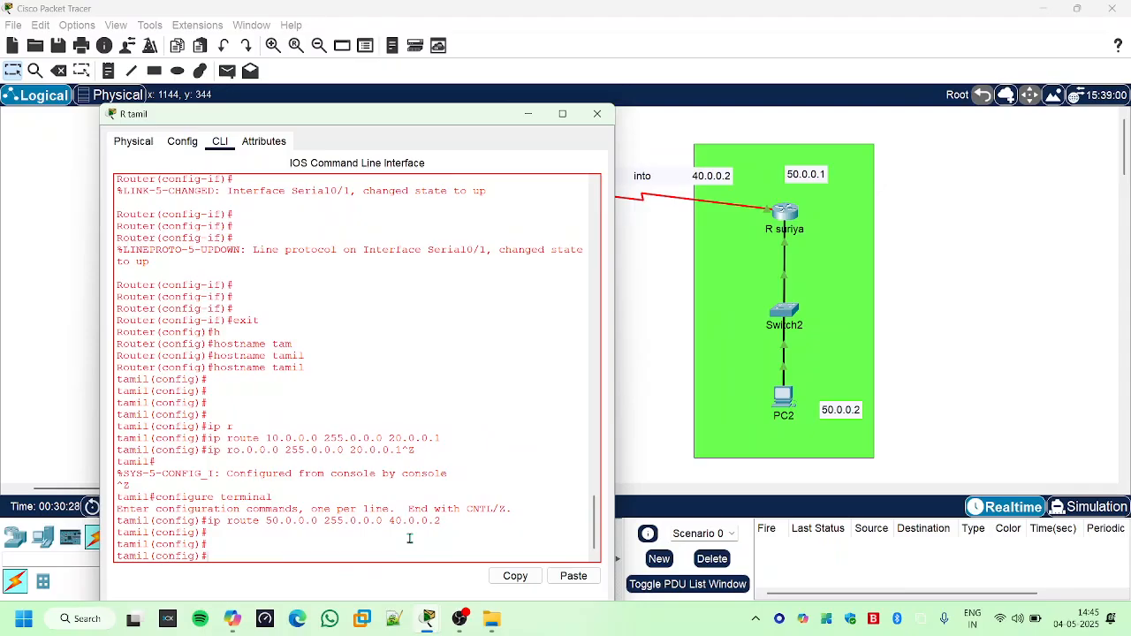
- Display the cyan network router's IP routing table from configuration mode with do sh ip route
type("do sh ip route")
key("Return")
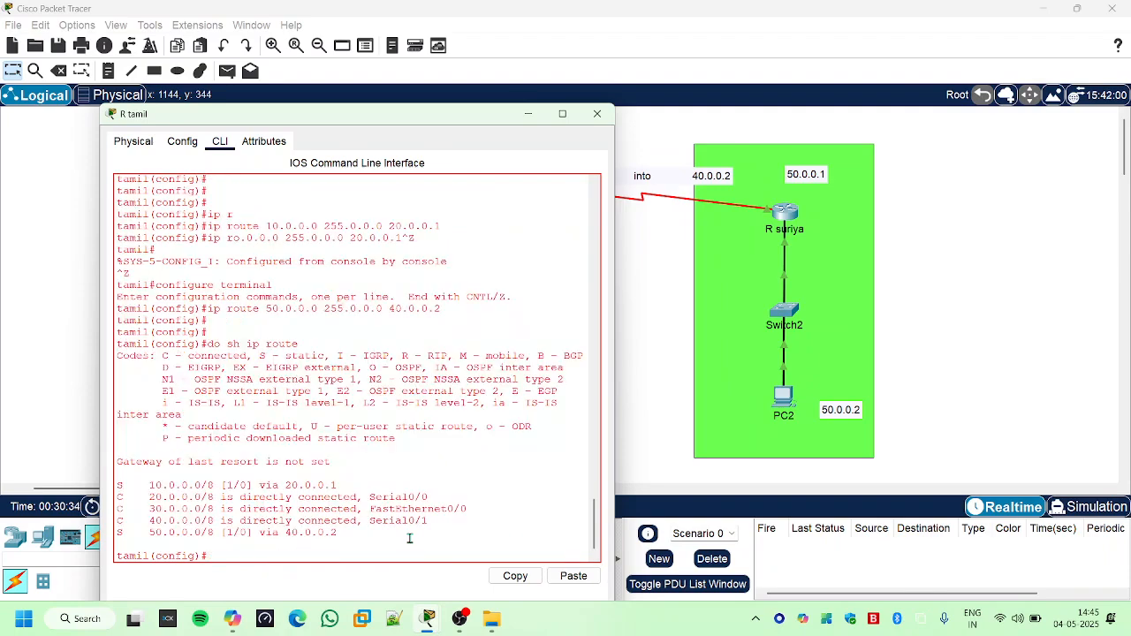
key("Return")
key("Return")
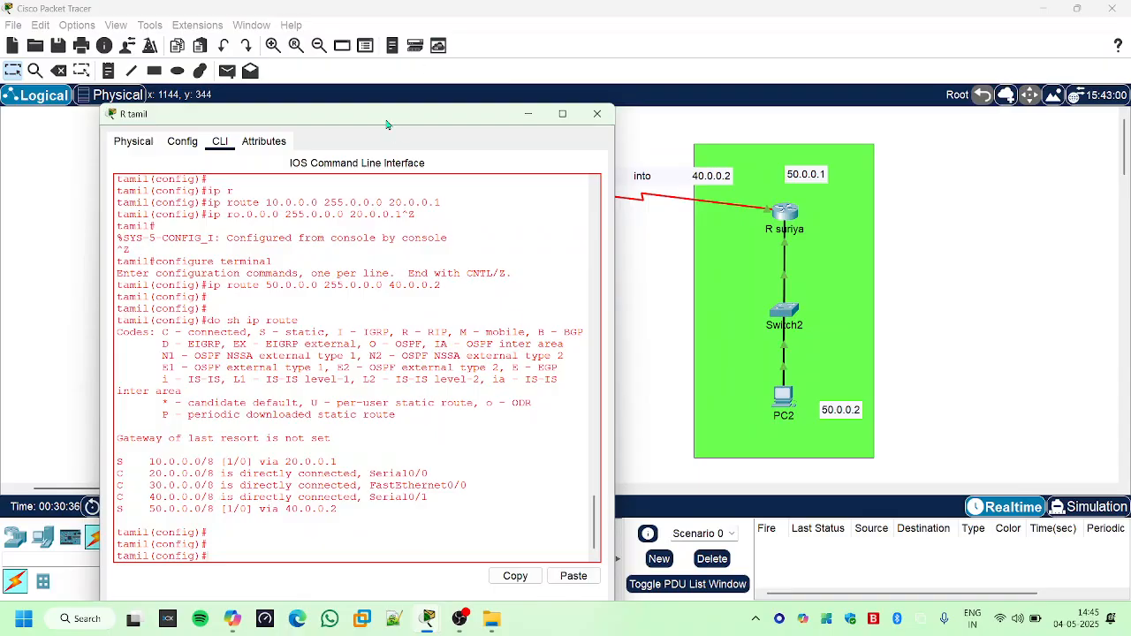
- Open the yellow network router's command line interface and display its IP routing table with do sh ip route
left_click_drag(390, 122, 966, 181)
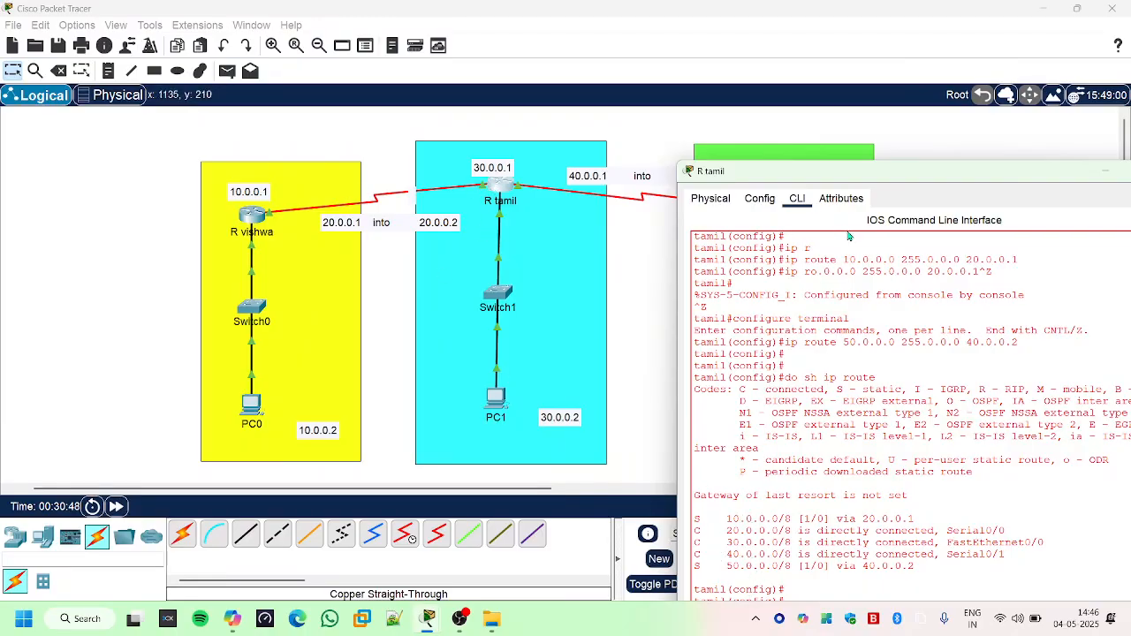
left_click(252, 216)
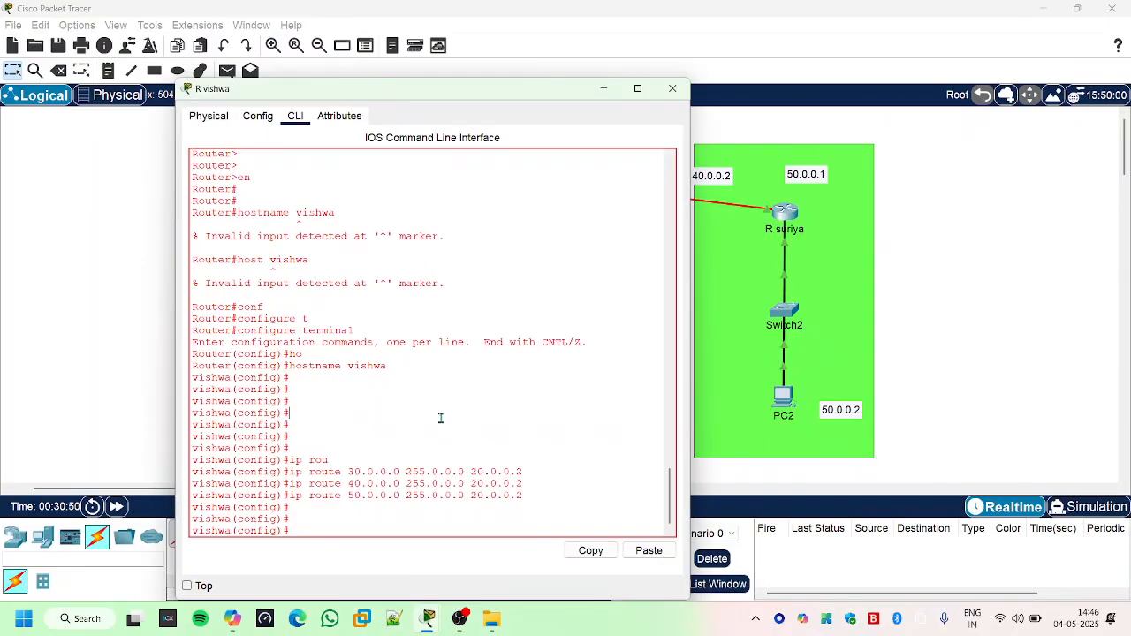
key("Return")
key("Return")
type("do ")
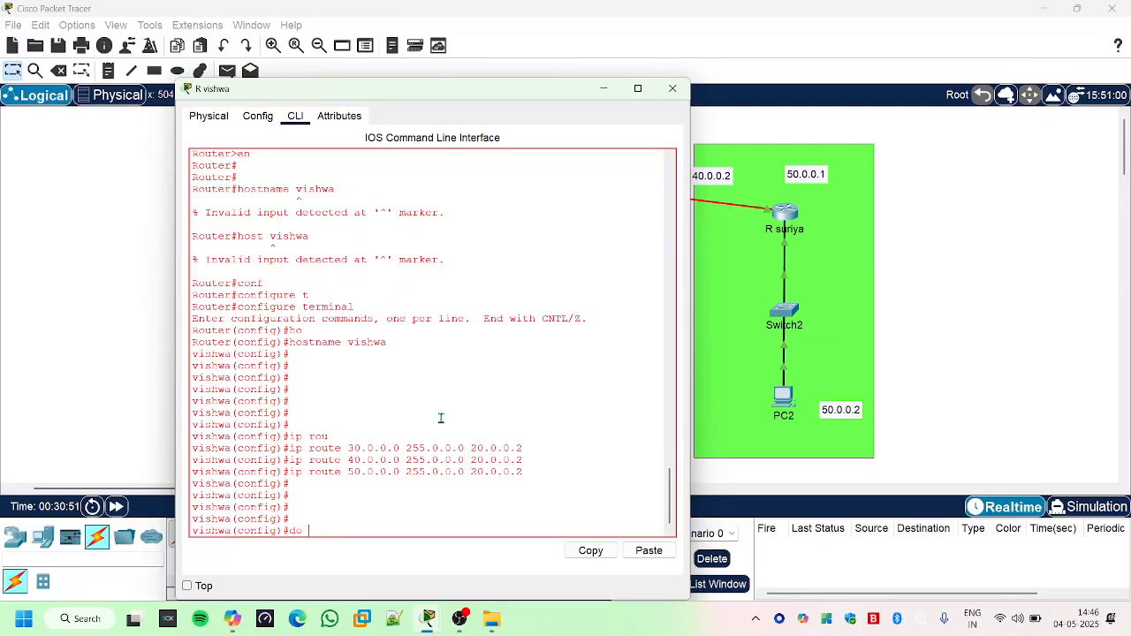
type("sh ip route")
key("Return")
key("Return")
key("Return")
key("Return")
key("Return")
key("Return")
key("Return")
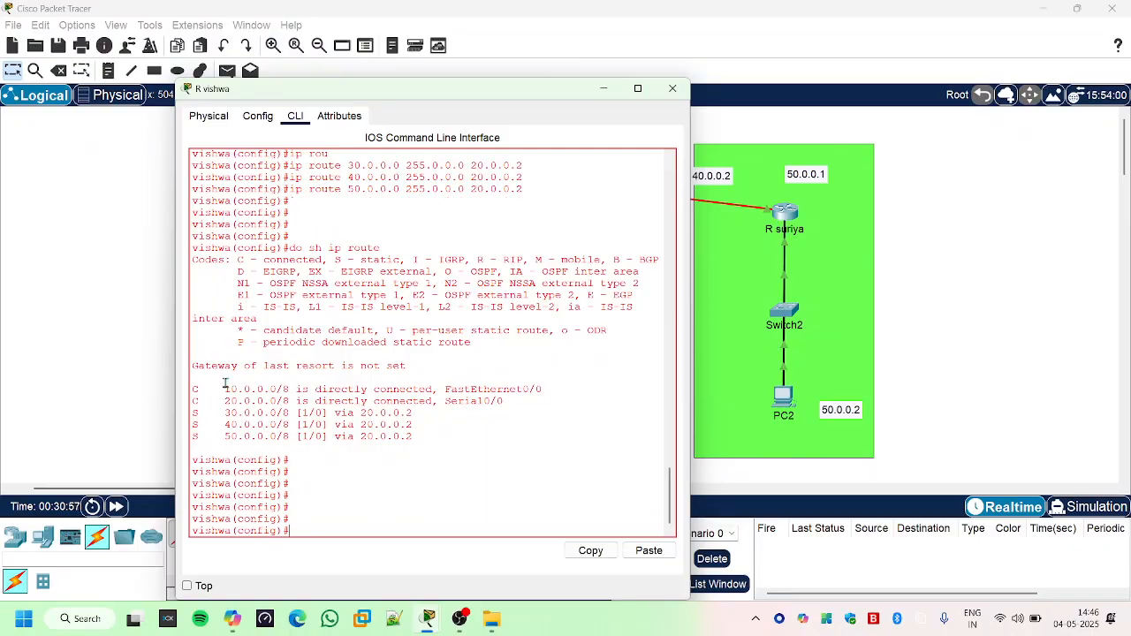
- Examine the connected and static routes in the yellow network router's table, and minimize its window
left_click_drag(223, 391, 504, 401)
left_click_drag(223, 413, 425, 435)
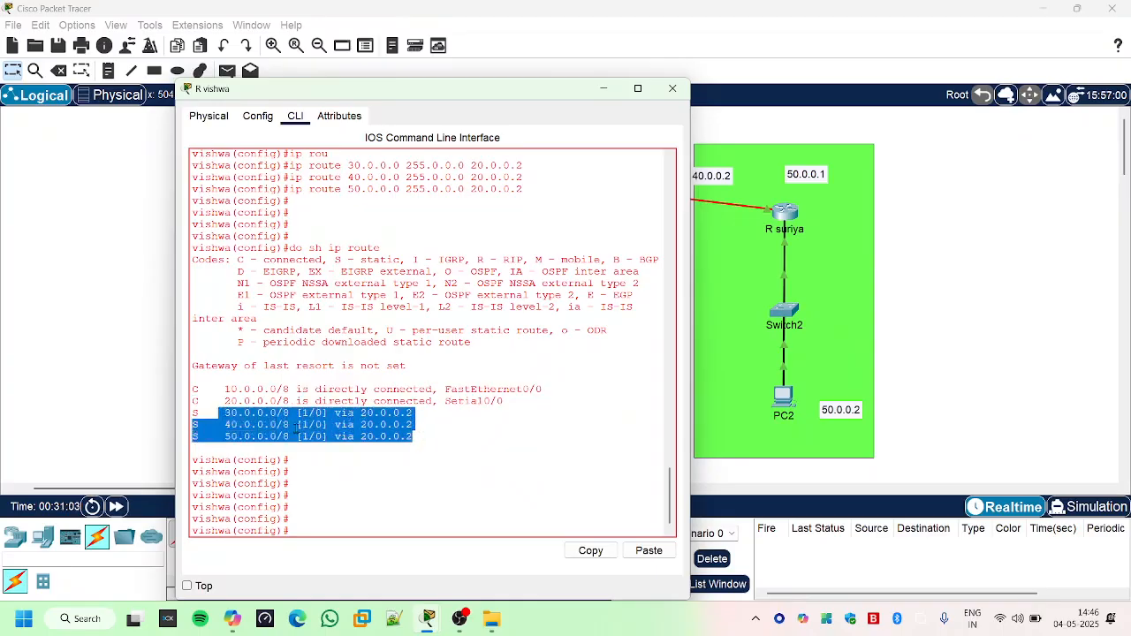
left_click(602, 90)
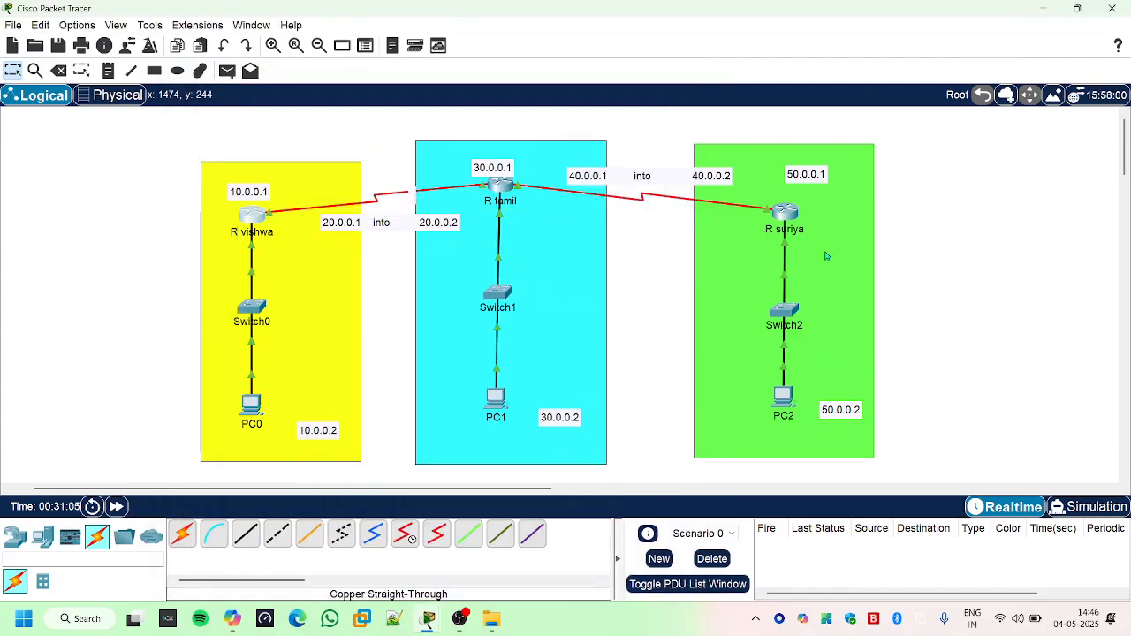
- Open the green network router's command line interface and display its IP routing table with do sh ip route
left_click(785, 212)
key("Return")
key("Return")
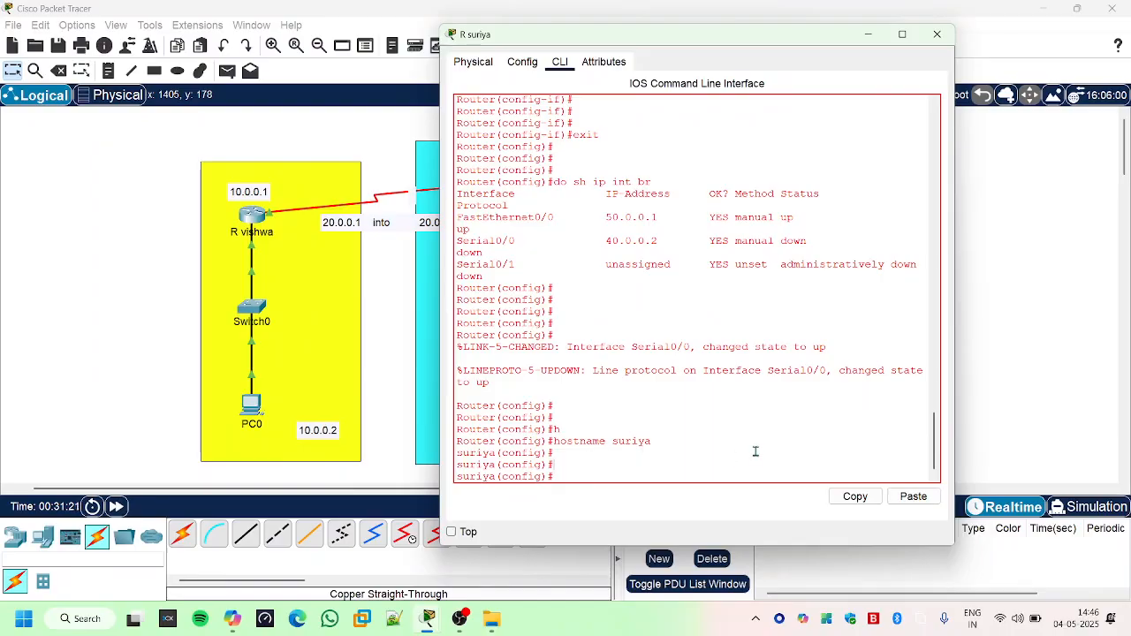
left_click_drag(724, 36, 767, 402)
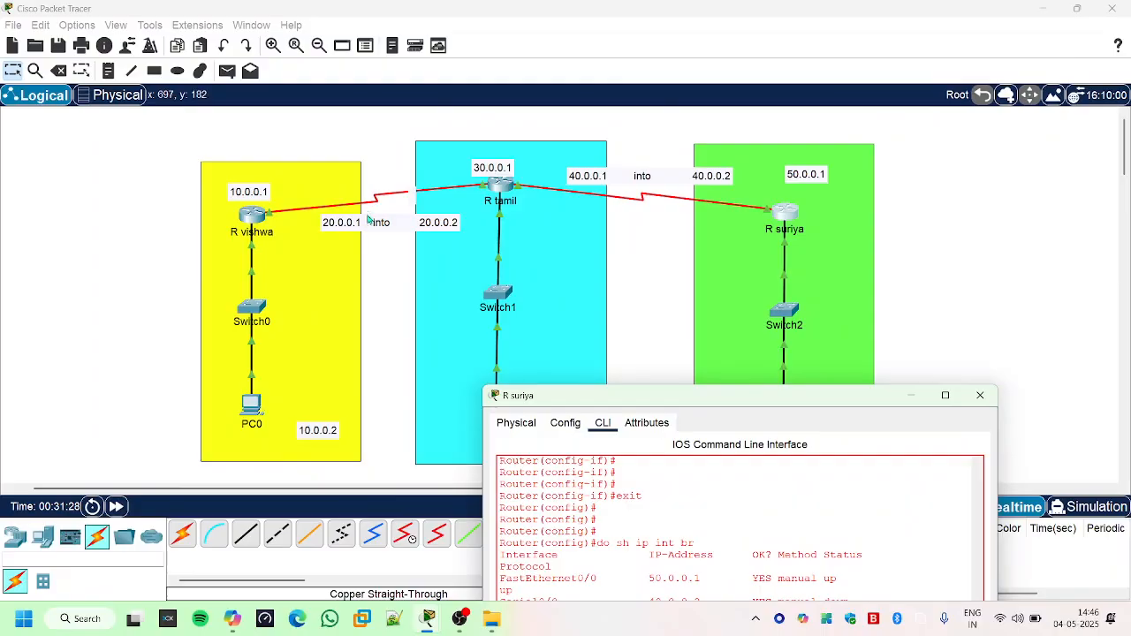
left_click_drag(661, 398, 661, 144)
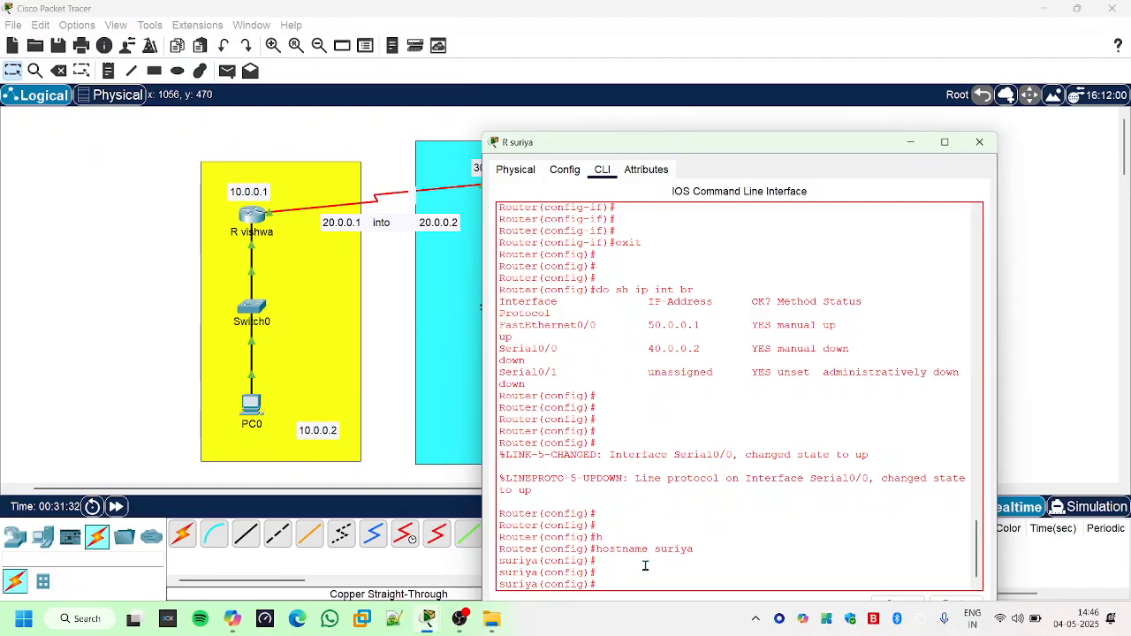
type("do sh ip route")
key("Return")
key("Return")
key("Return")
key("Return")
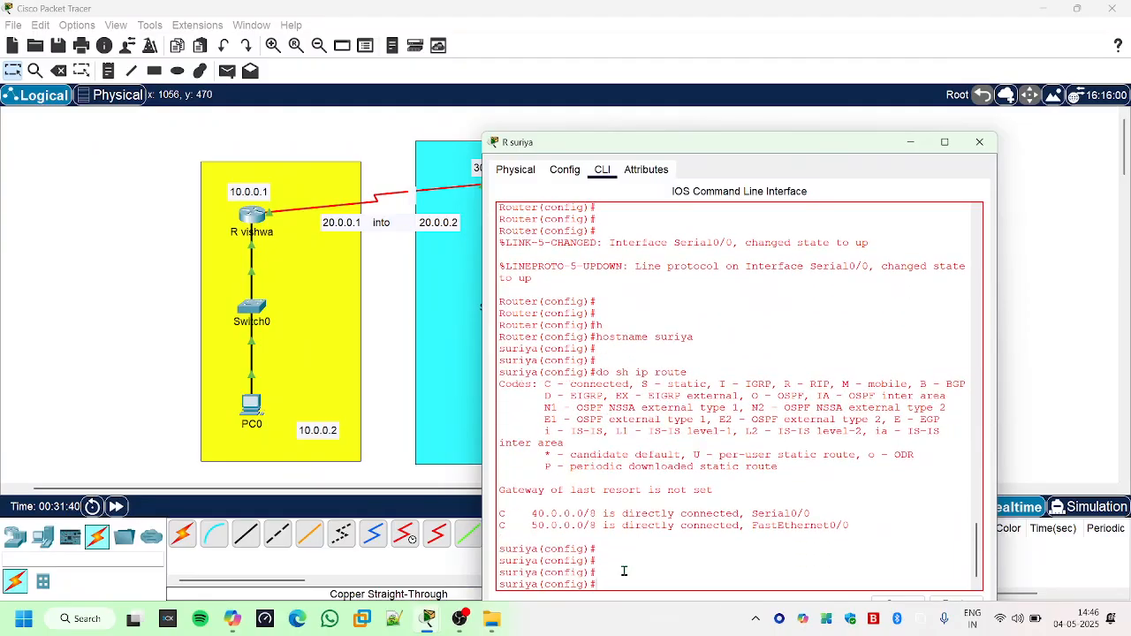
- Add a static route on the green network's router to 10.0.0.0 with mask 255.0.0.0 via 40.0.0.1
left_click_drag(811, 137, 809, 242)
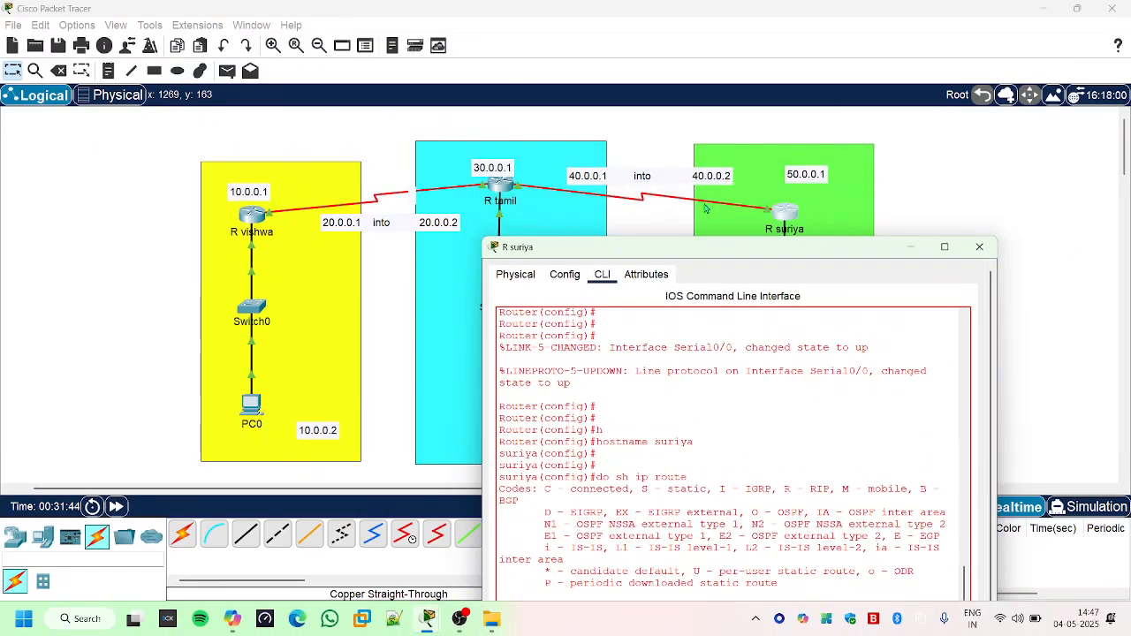
left_click_drag(743, 261, 775, 96)
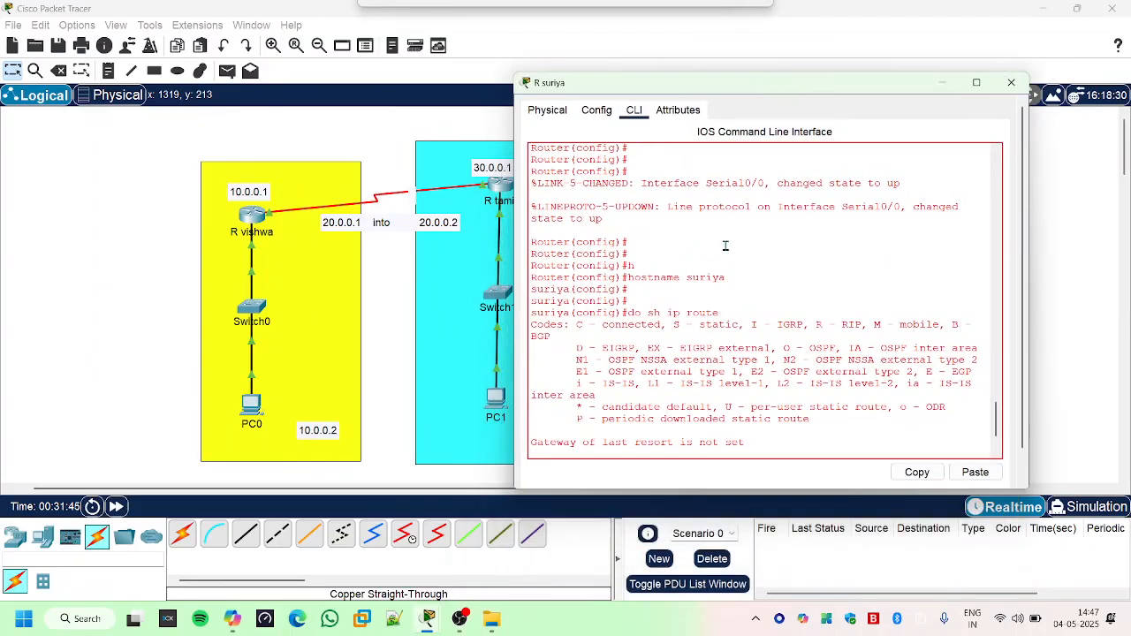
triple_click(868, 437)
key("Return")
key("Return")
key("Return")
key("Return")
key("Return")
key("Return")
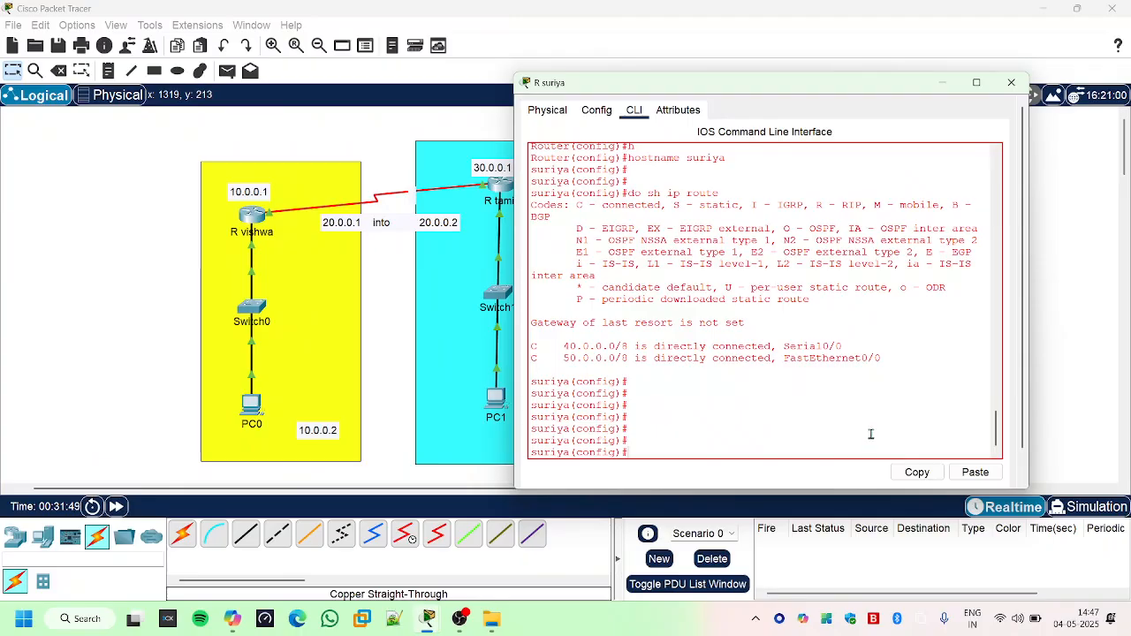
type("ip rou")
key("Tab")
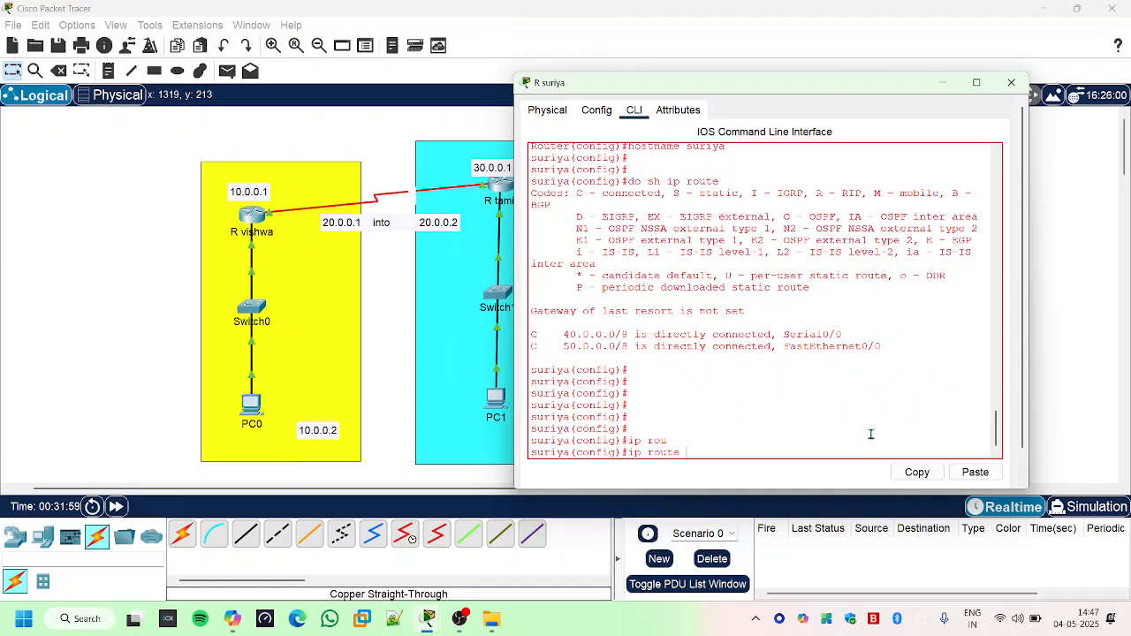
type("10.0.0.0 255.0.0.0")
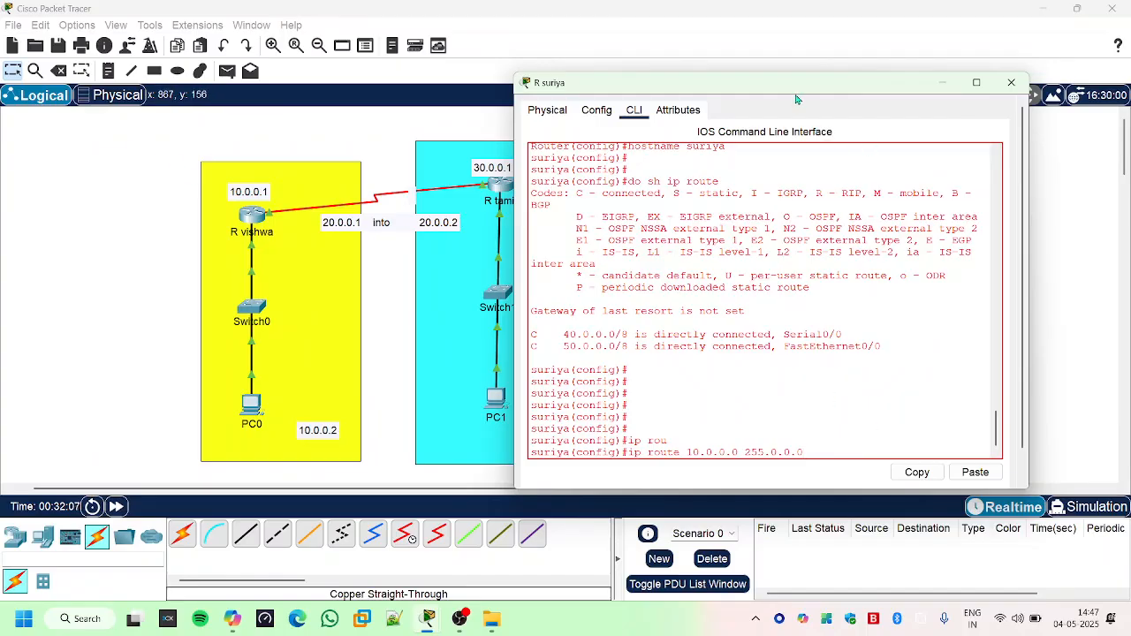
left_click_drag(795, 99, 987, 233)
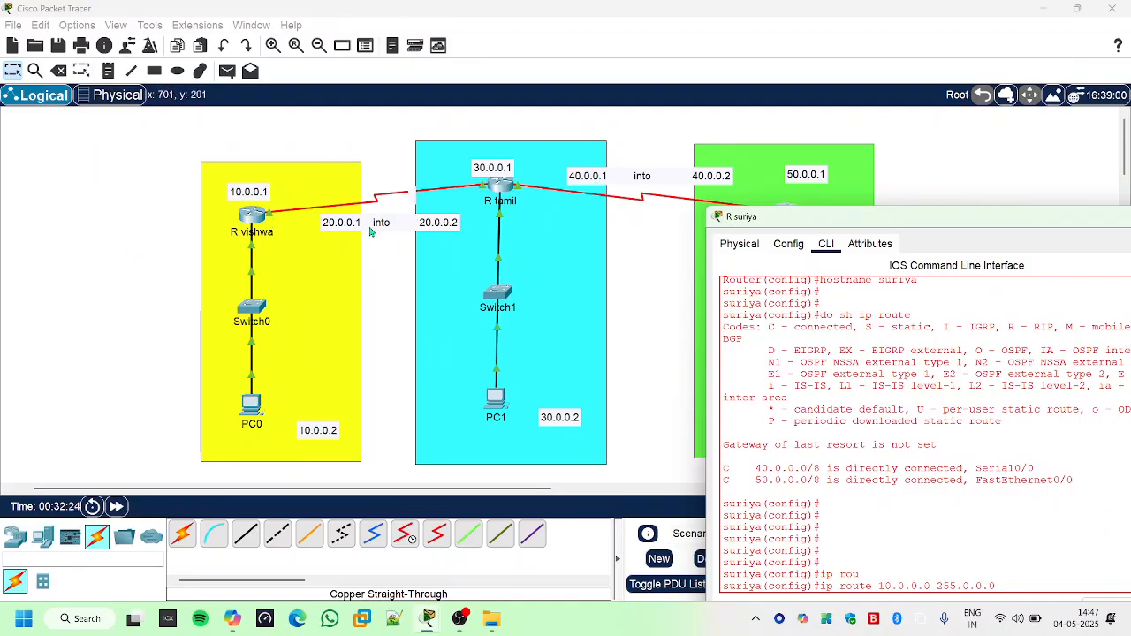
left_click_drag(924, 217, 725, 89)
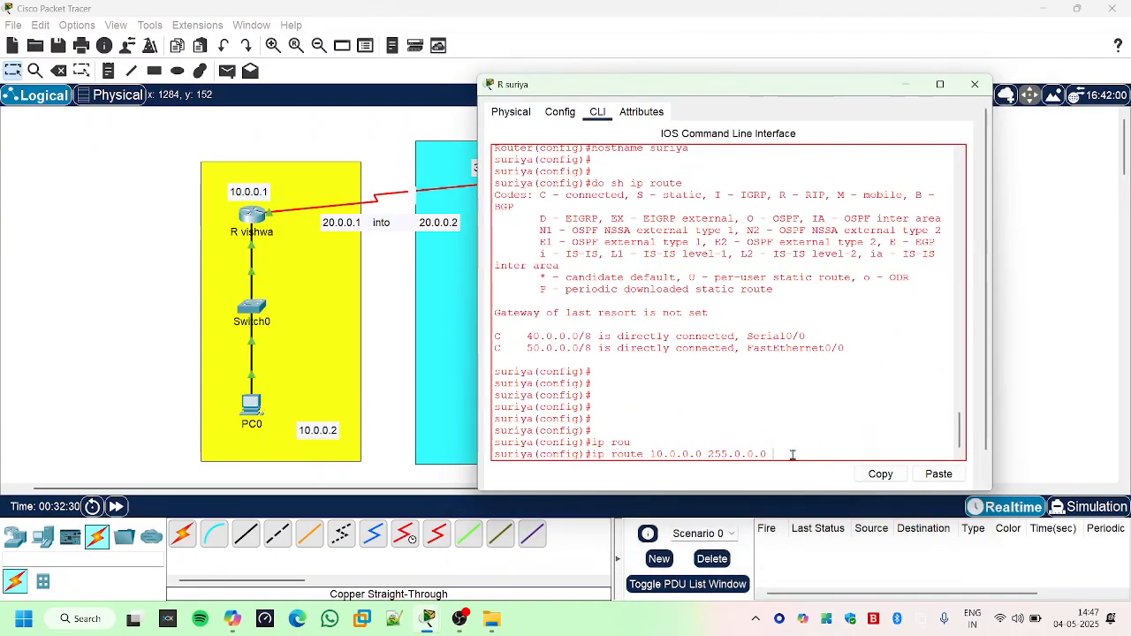
type("0.0.0.1")
key("Return")
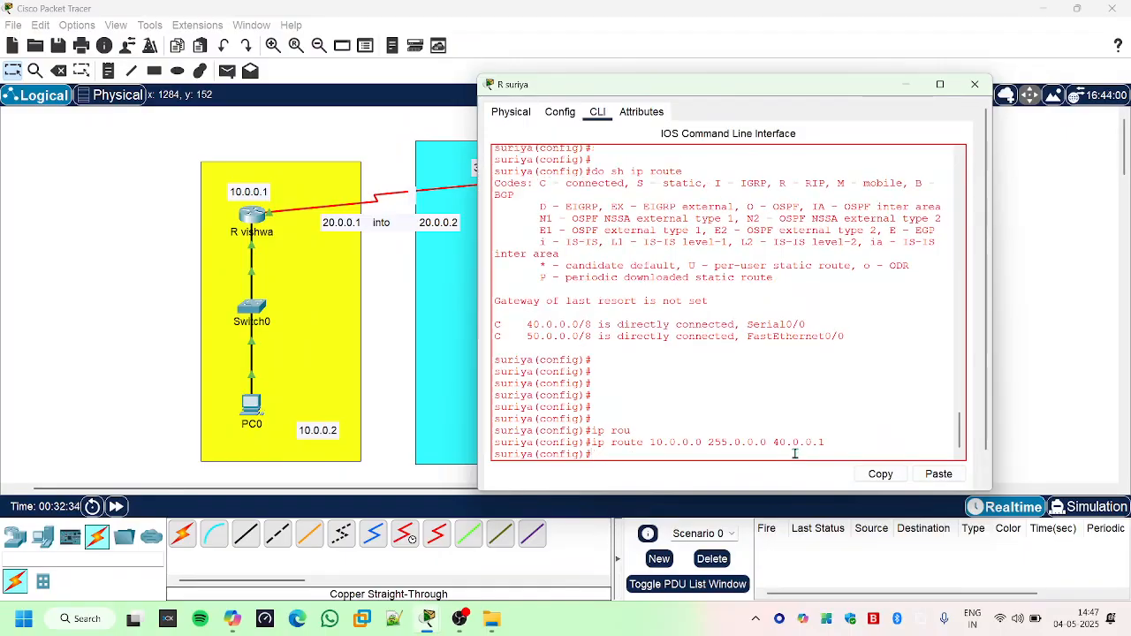
- Add a static route on the green network's router to 20.0.0.0 with mask 255.0.0.0 via 40.0.0.1
key("Up")
key("Left")
key("Left")
key("Left")
key("Left")
key("Left")
key("Left")
key("Left")
key("Left")
key("Left")
key("Left")
key("Left")
key("Left")
key("Left")
key("Left")
key("Left")
key("Left")
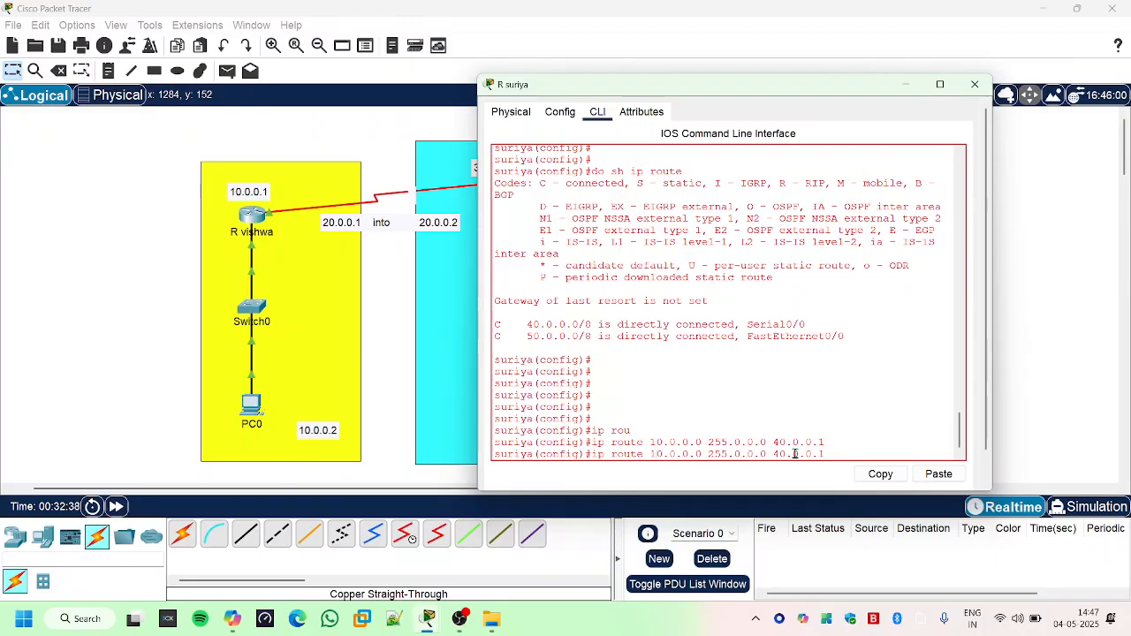
type("2")
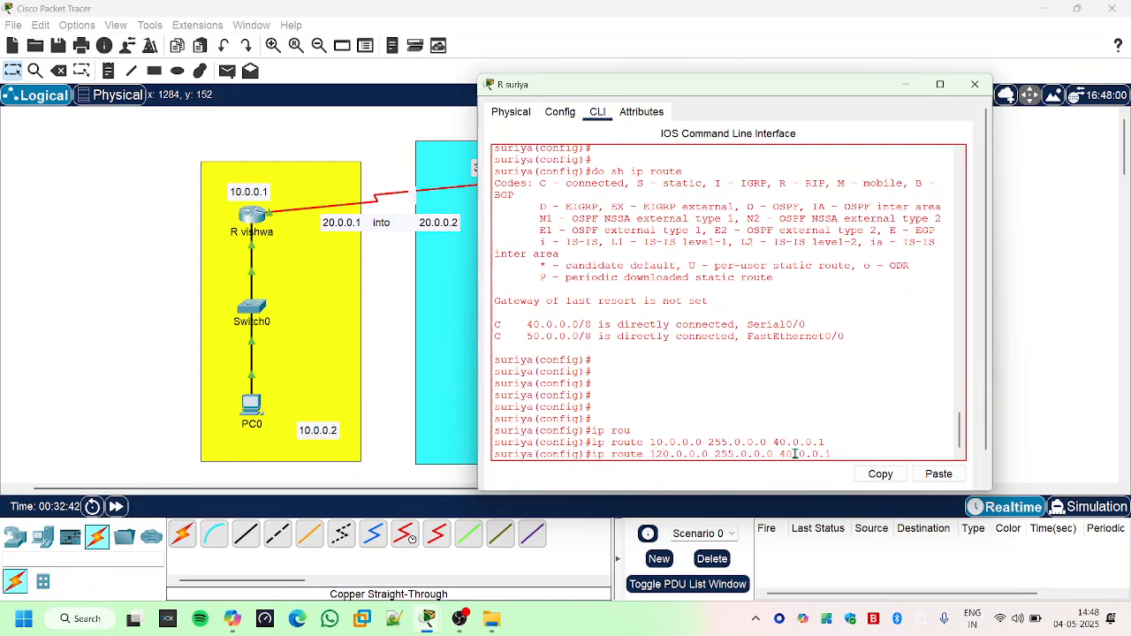
key("Left")
key("BackSpace")
key("Return")
- Add a static route on the green network's router to 30.0.0.0 with mask 255.0.0.0 via 40.0.0.1
key("Up")
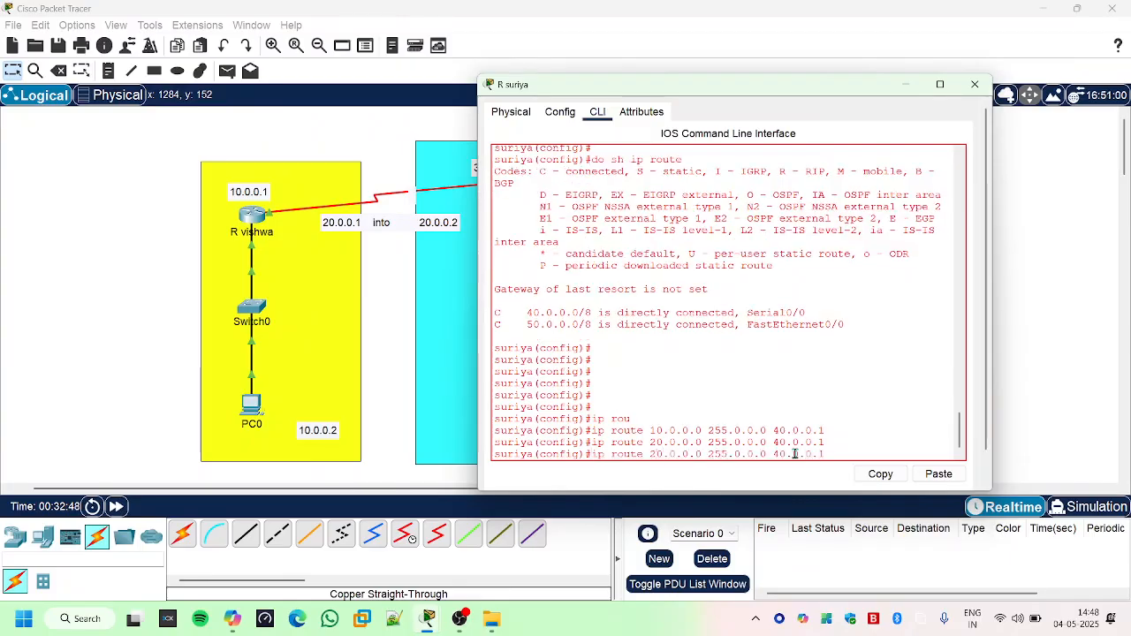
key("Left")
key("Left")
key("Left")
key("Left")
key("Left")
key("Left")
key("Left")
key("Left")
key("Left")
key("Left")
key("Left")
key("Left")
key("Left")
key("Left")
key("Left")
key("Left")
key("Left")
key("Left")
key("Left")
key("Left")
key("BackSpace")
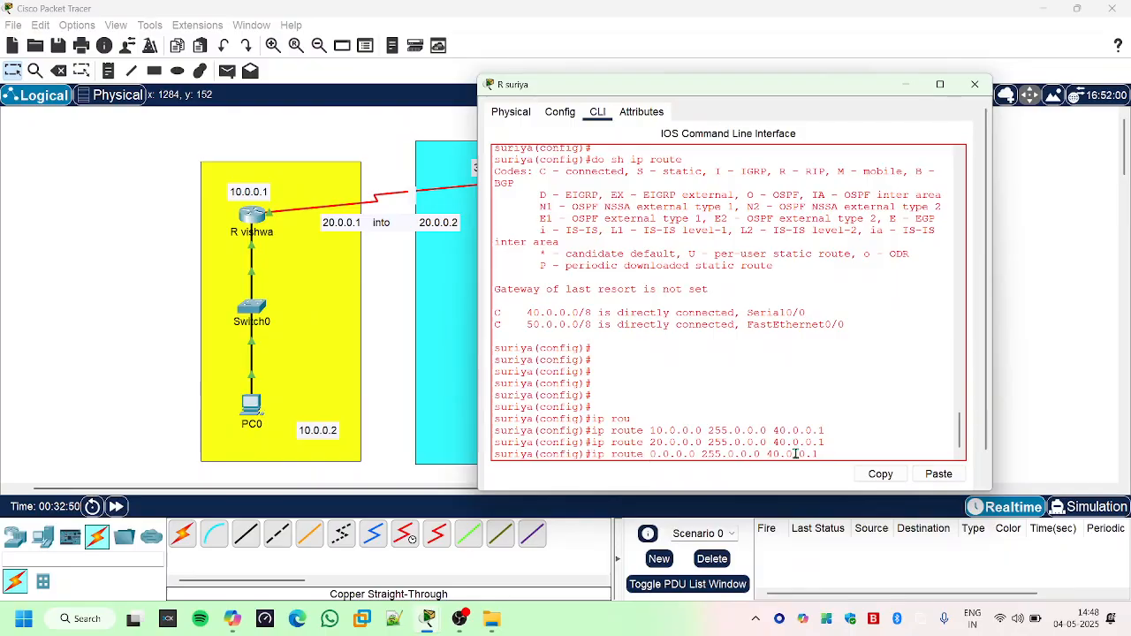
type("3")
key("Return")
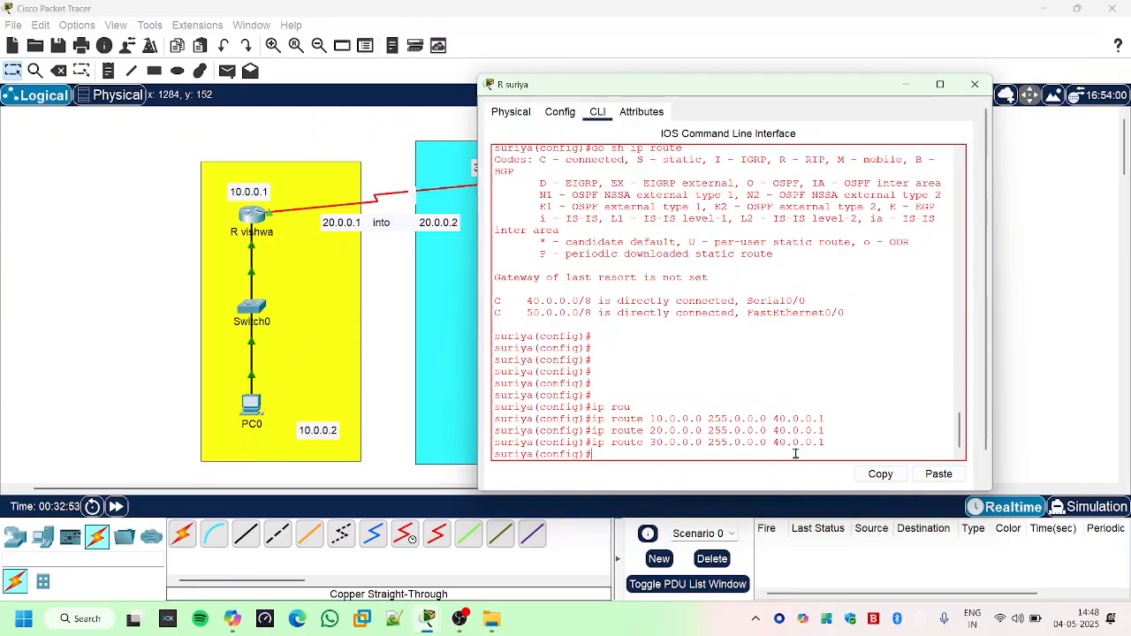
- Display the green network router's IP routing table with do sh ip route, examine its static and connected routes, and close the router window
type("do sh ip rou")
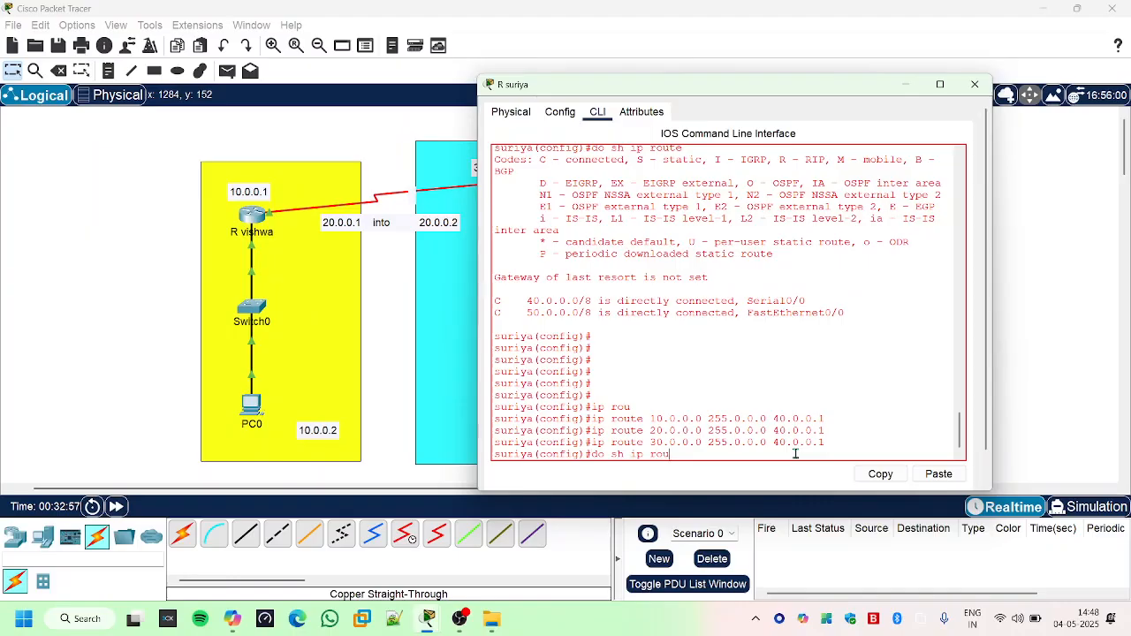
type("te")
key("Return")
key("Return")
key("Return")
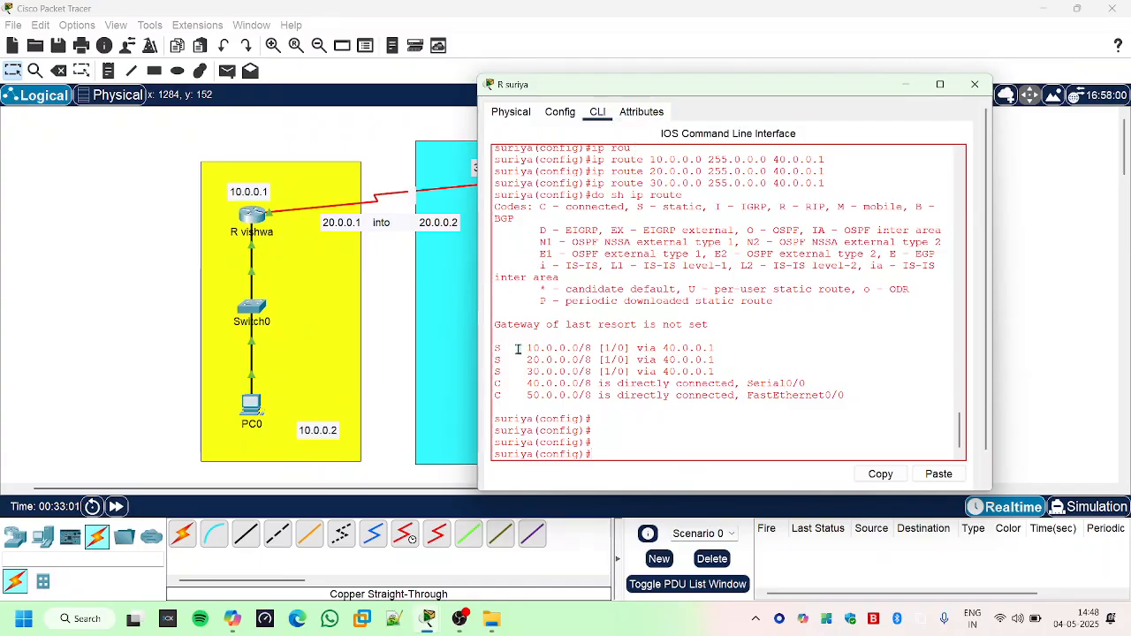
left_click_drag(521, 348, 747, 395)
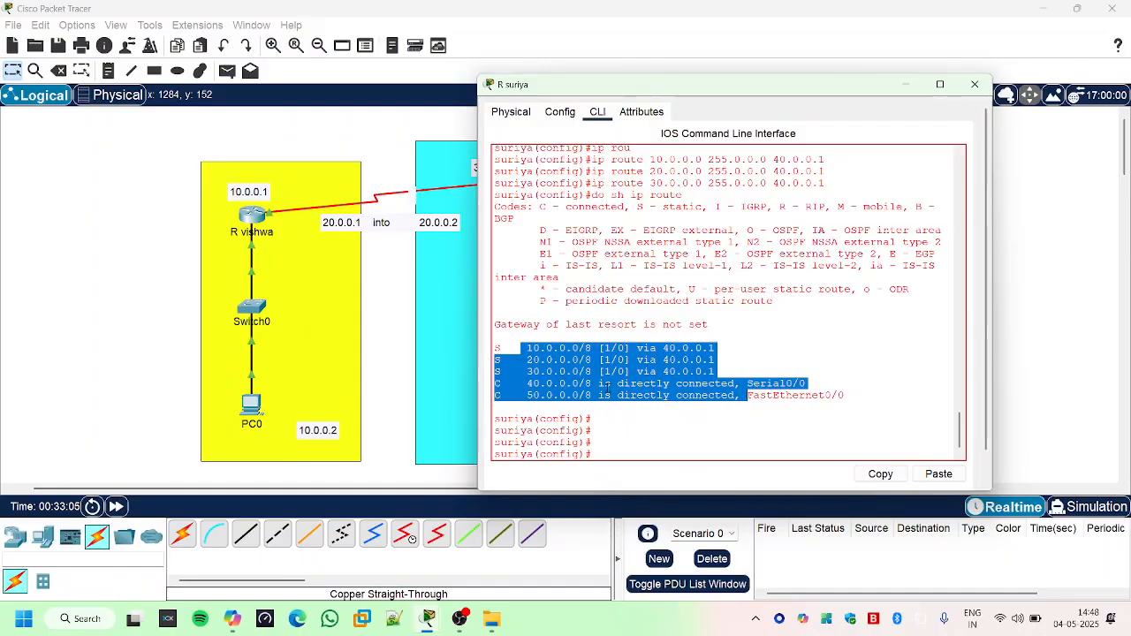
left_click_drag(886, 96, 881, 262)
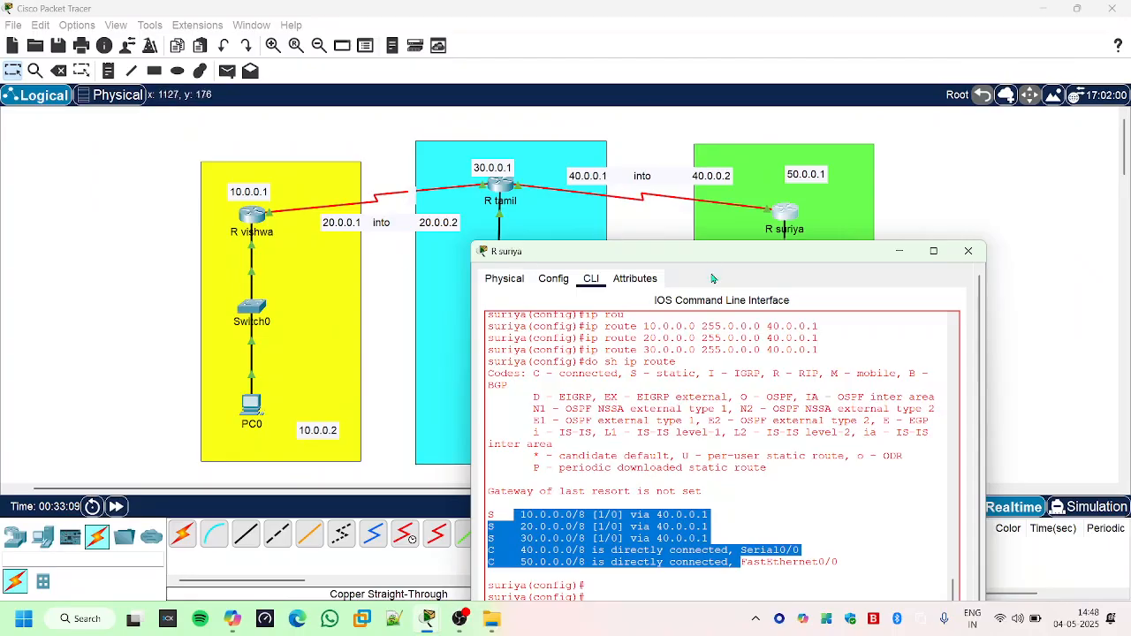
left_click_drag(714, 254, 728, 152)
left_click(975, 148)
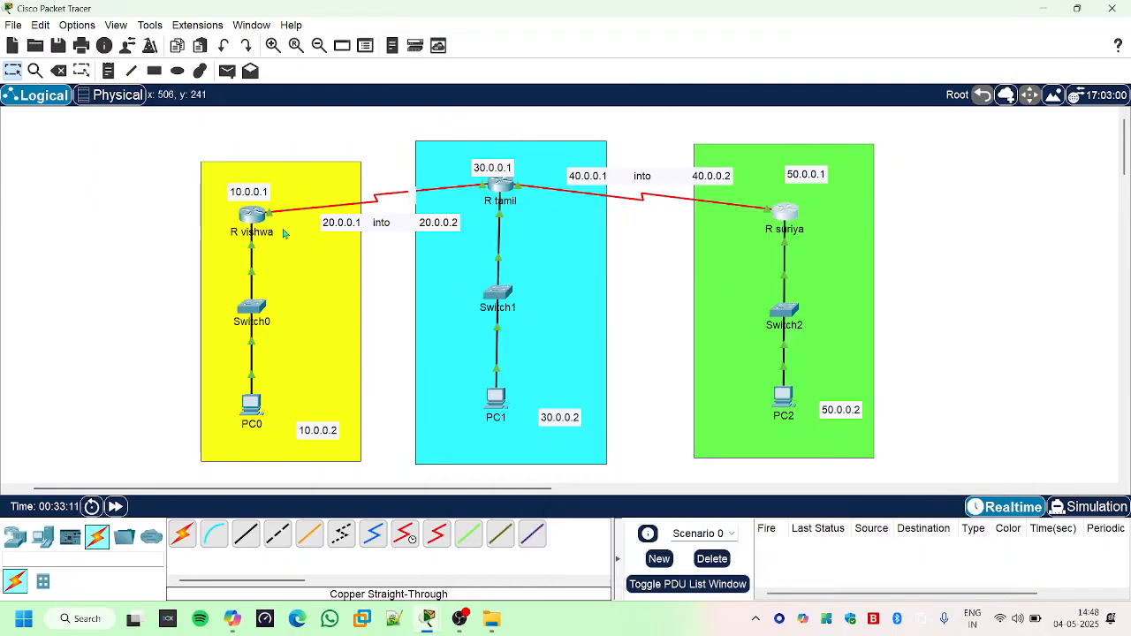
- Ping 10.0.0.2 from PC2's command prompt to test the path to the yellow network
left_click(784, 400)
left_click(781, 395)
key("Return")
key("Return")
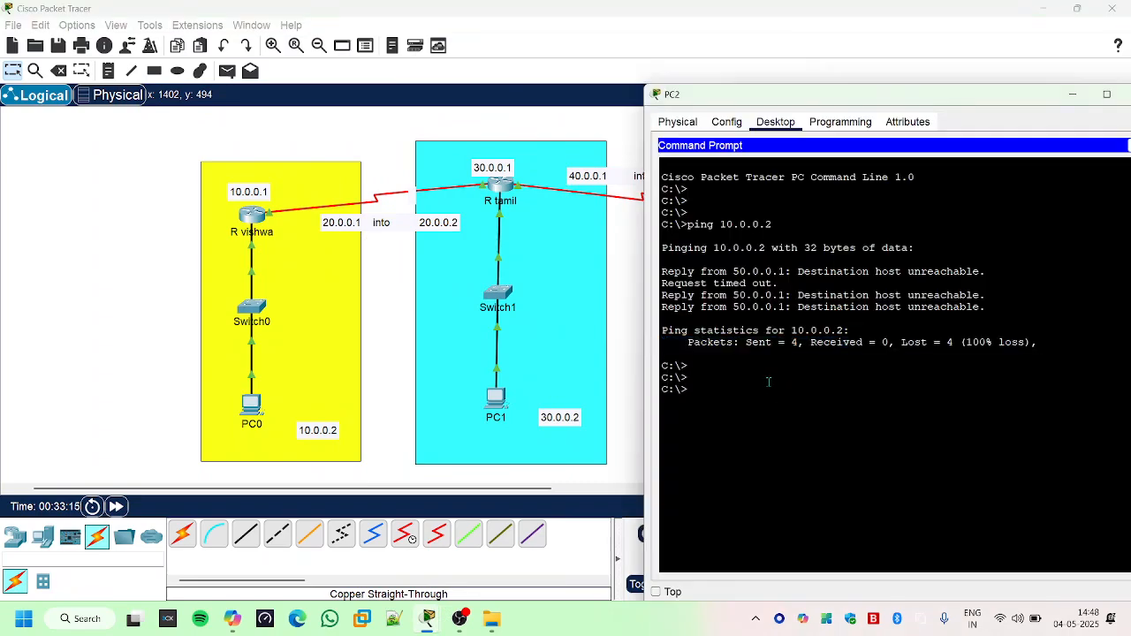
key("Up")
key("Return")
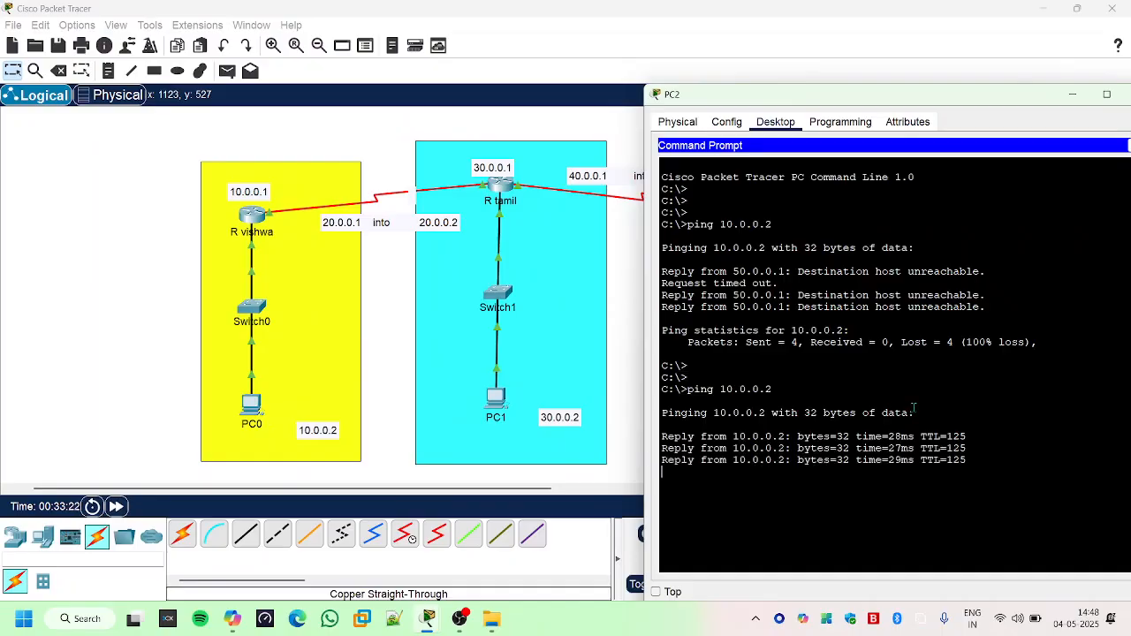
key("Return")
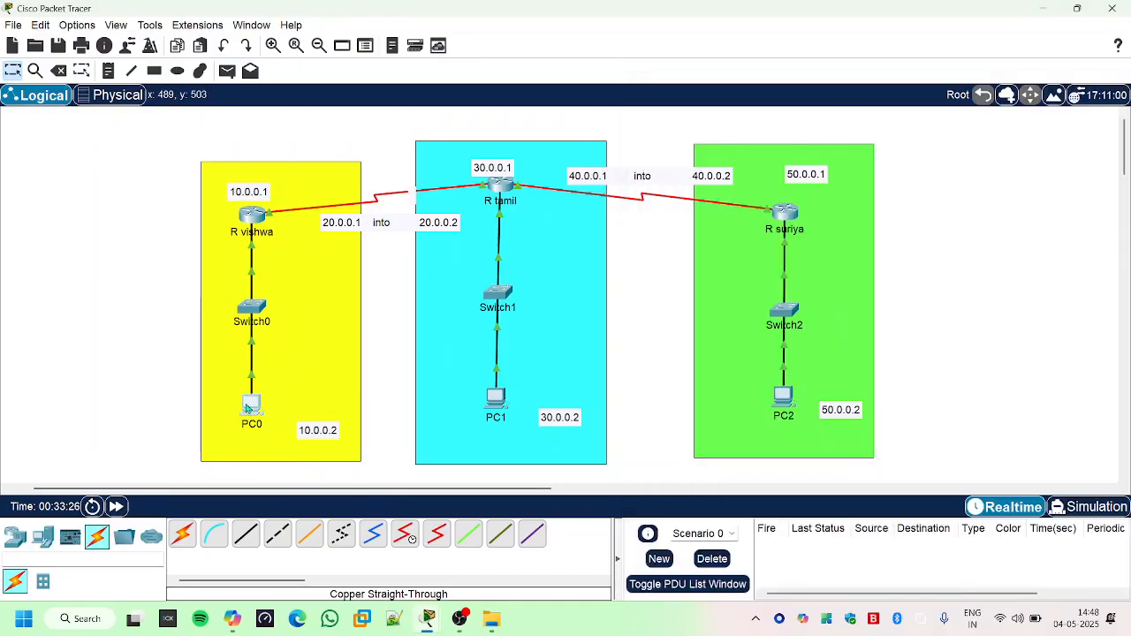
- Ping 50.0.0.2 from PC0's command prompt, check the packet loss figure, and minimize the PC0 window
left_click(252, 402)
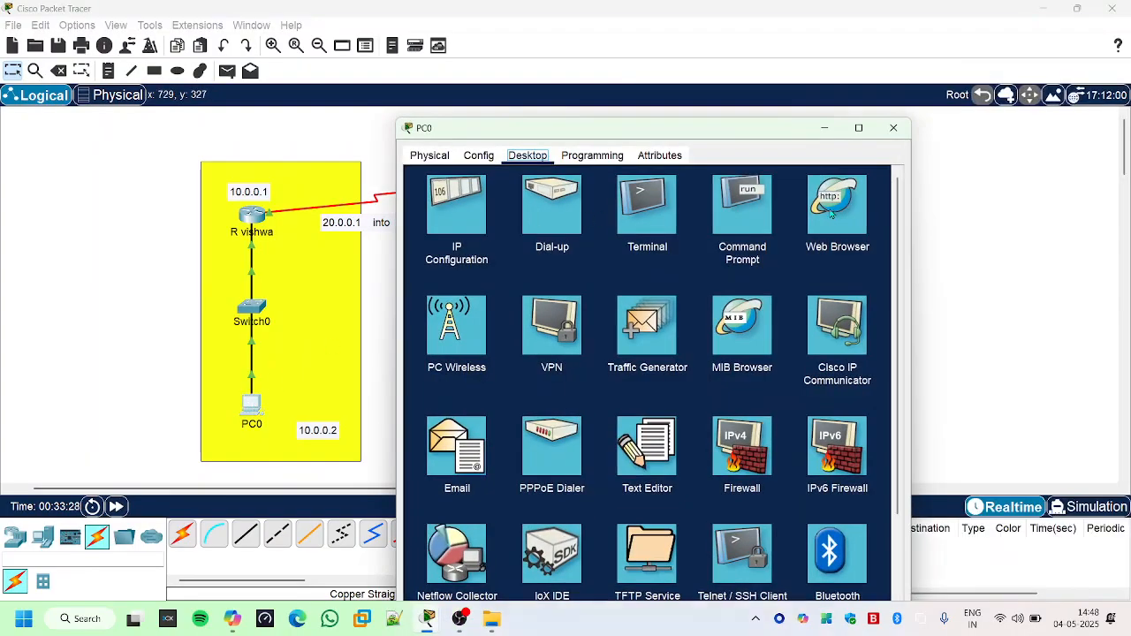
left_click(740, 210)
key("Up")
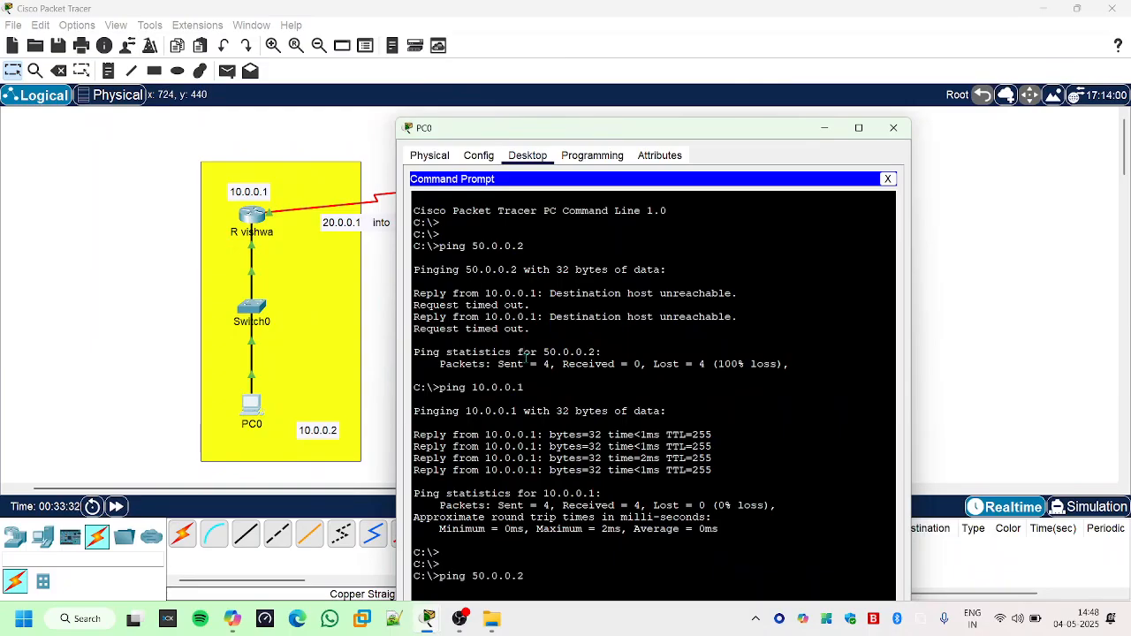
key("Return")
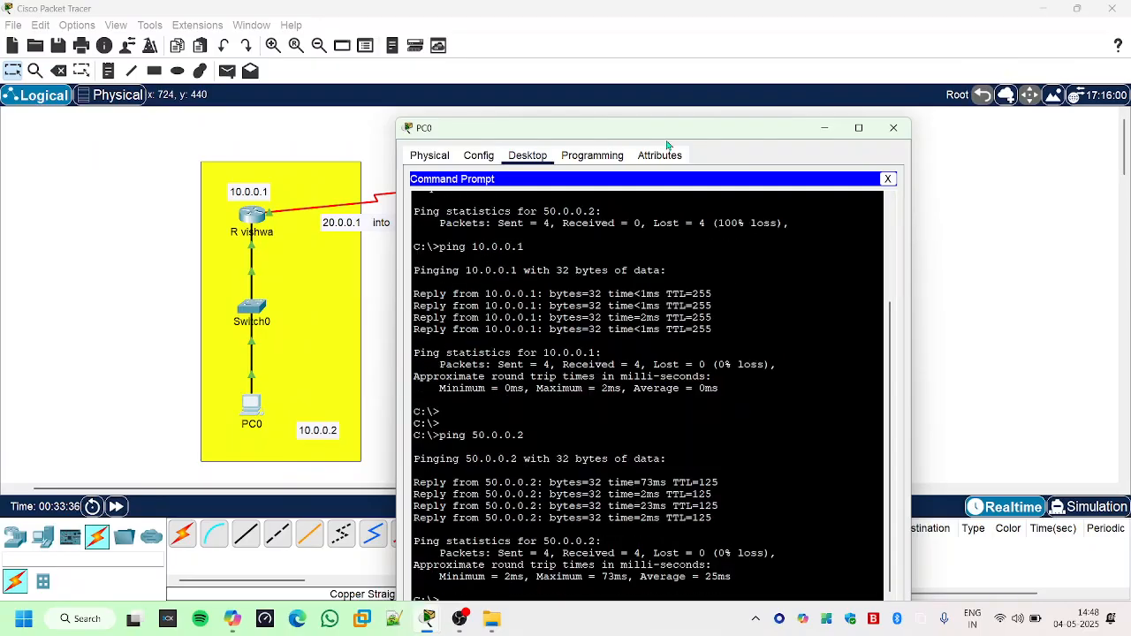
left_click_drag(665, 129, 654, 44)
left_click_drag(689, 466, 766, 468)
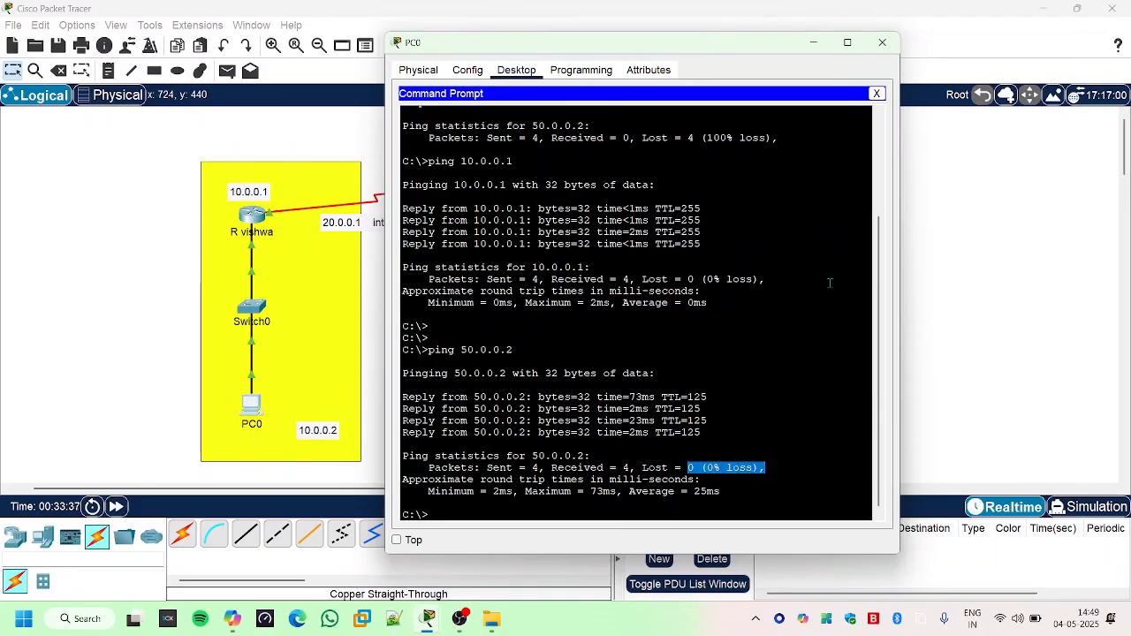
left_click(813, 42)
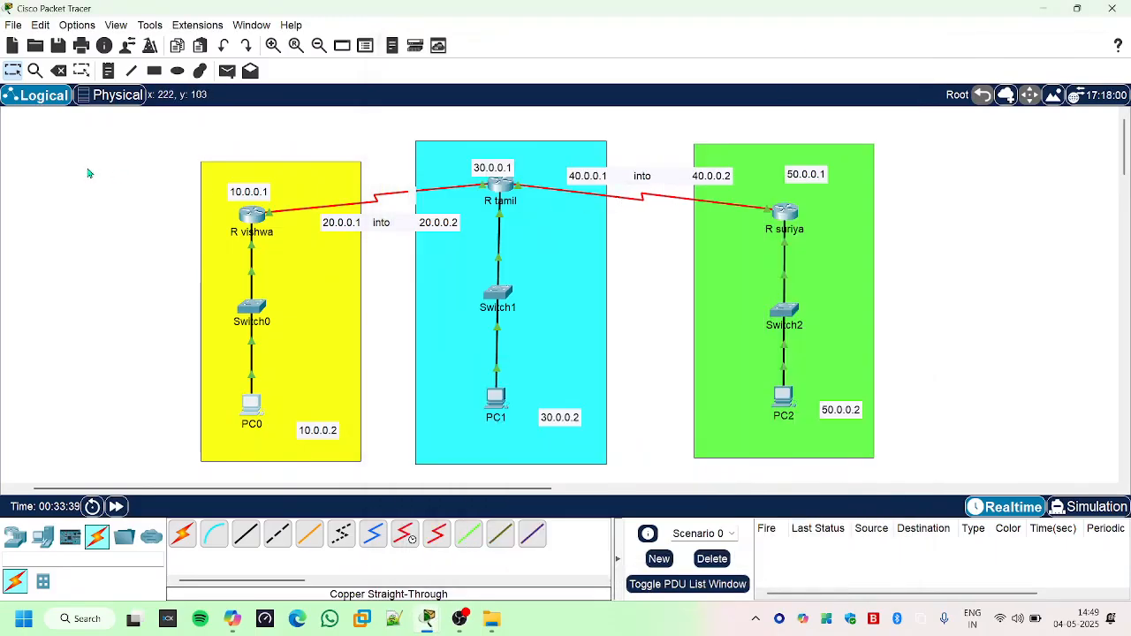